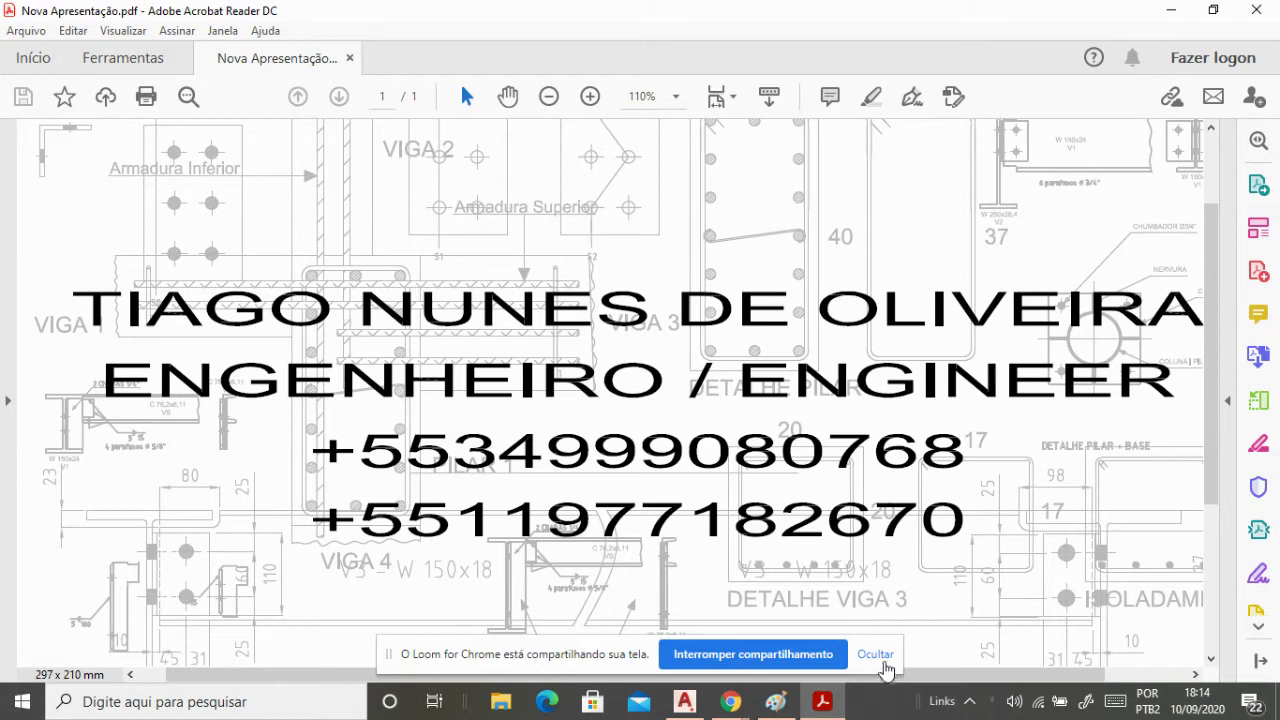
Hide the screen-sharing notice and switch to the Charlie.dwg drawing in AutoCAD Mechanical.
click(880, 655)
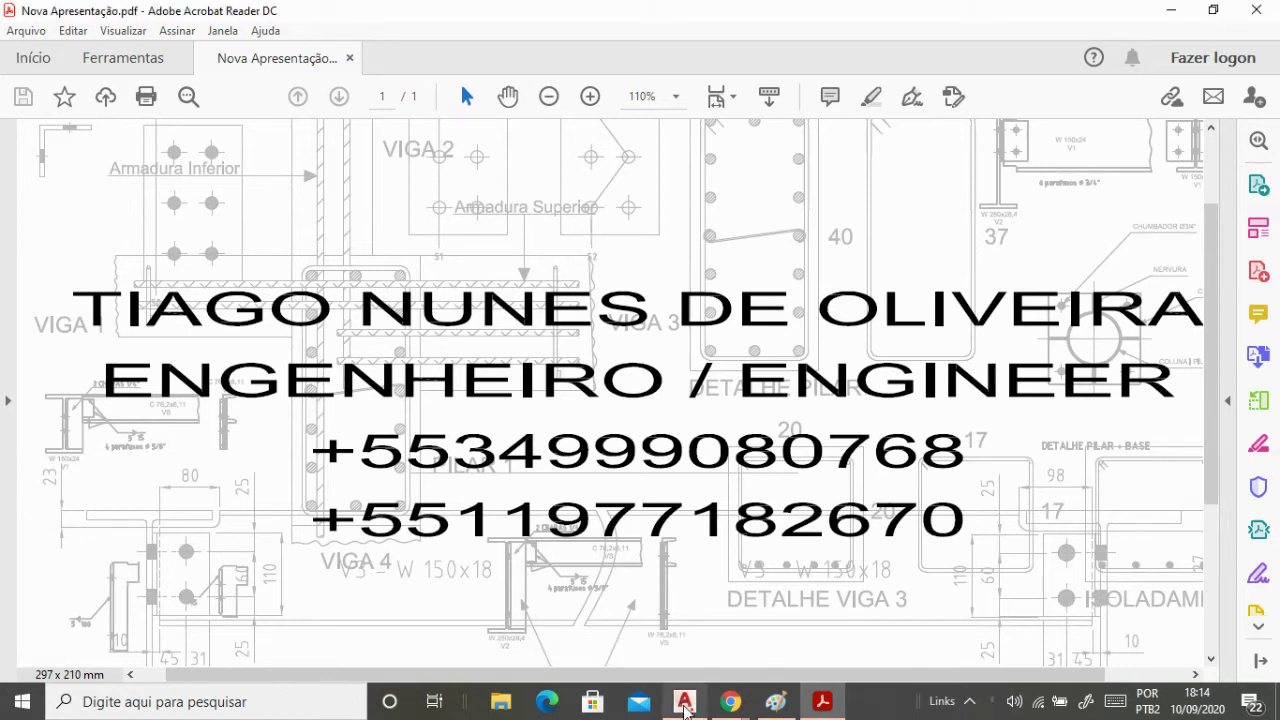
mouse_move(686, 706)
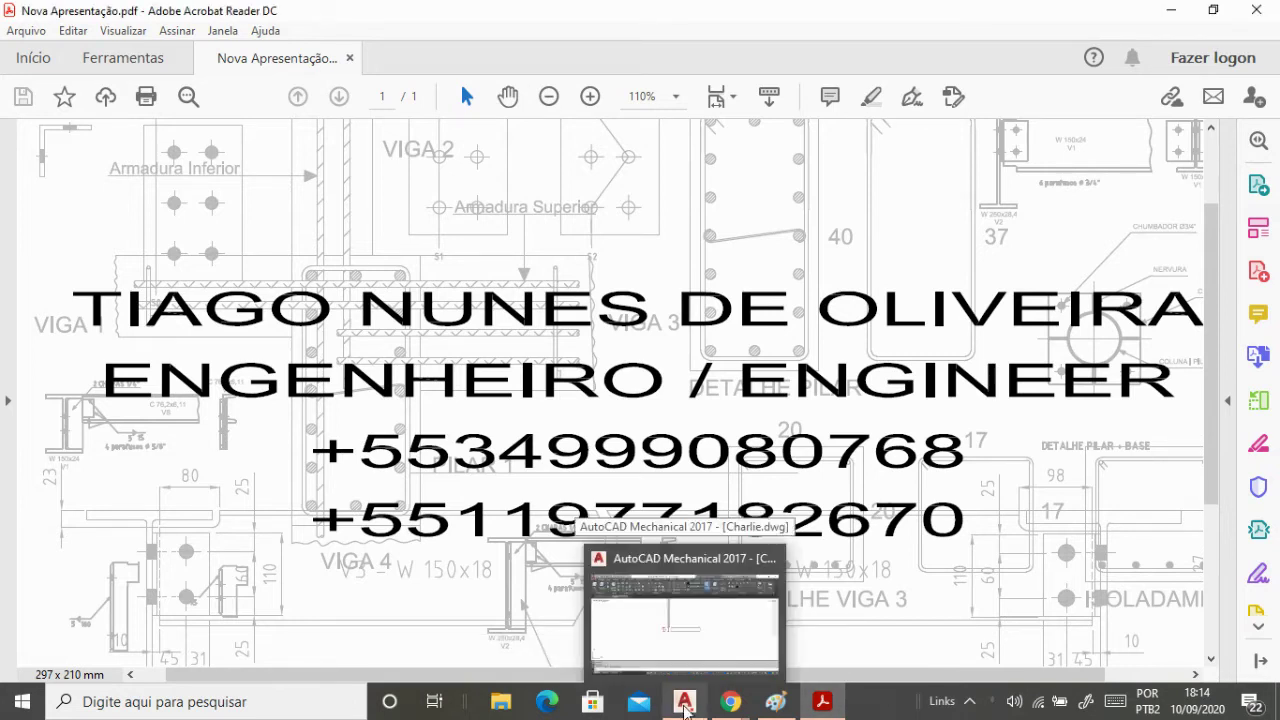
click(685, 704)
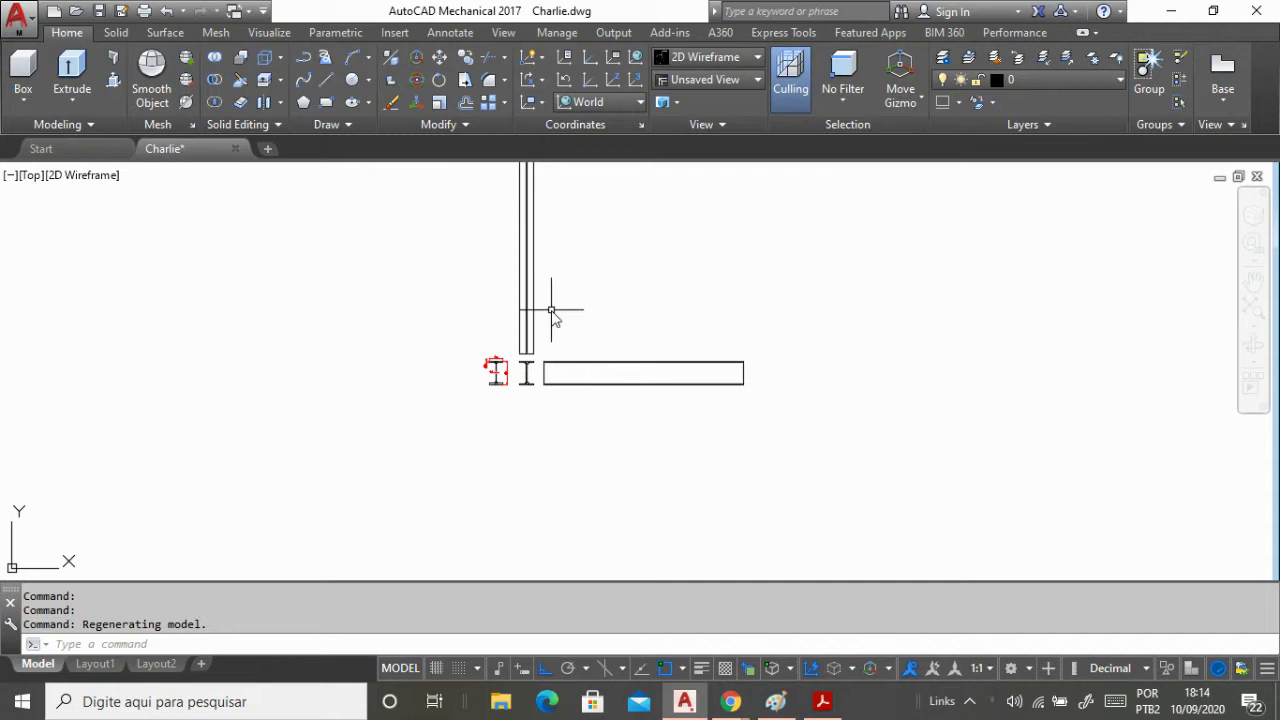
Draw a closed rectangle 300 wide and 555 high with lines, below the I-beam section views.
scroll(528, 375, up, 2)
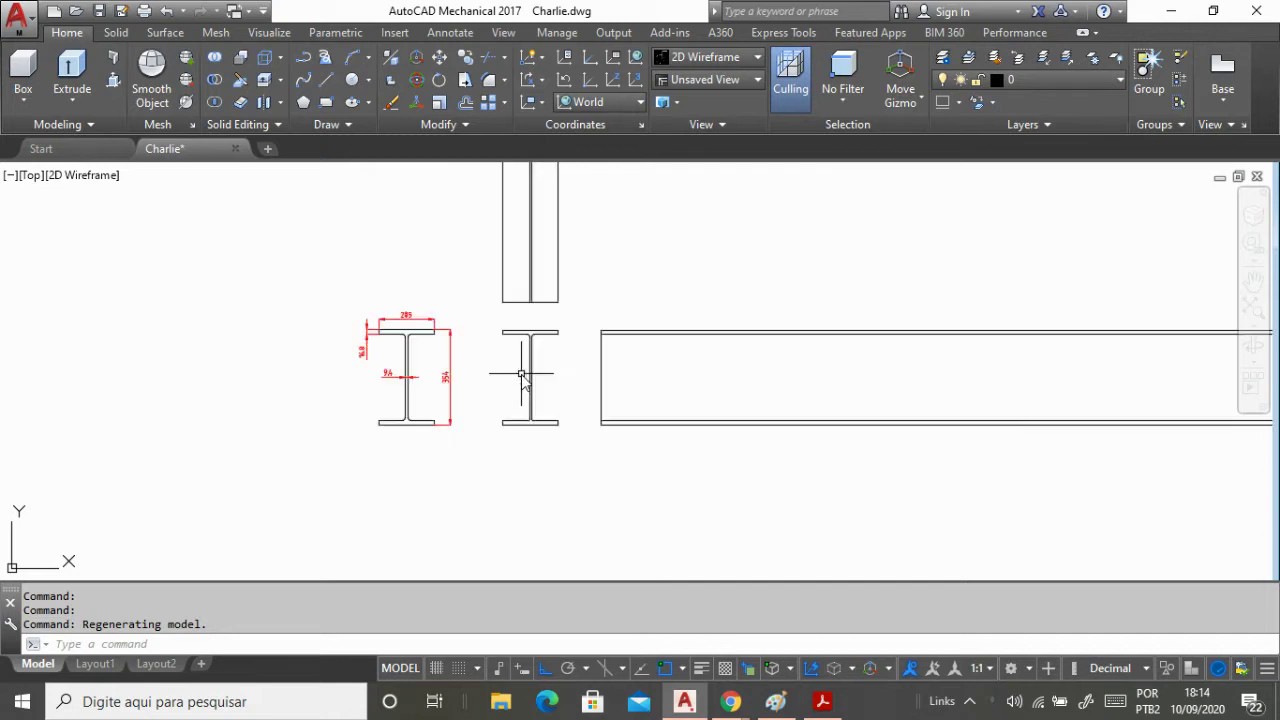
scroll(571, 337, down, 2)
scroll(562, 330, up, 2)
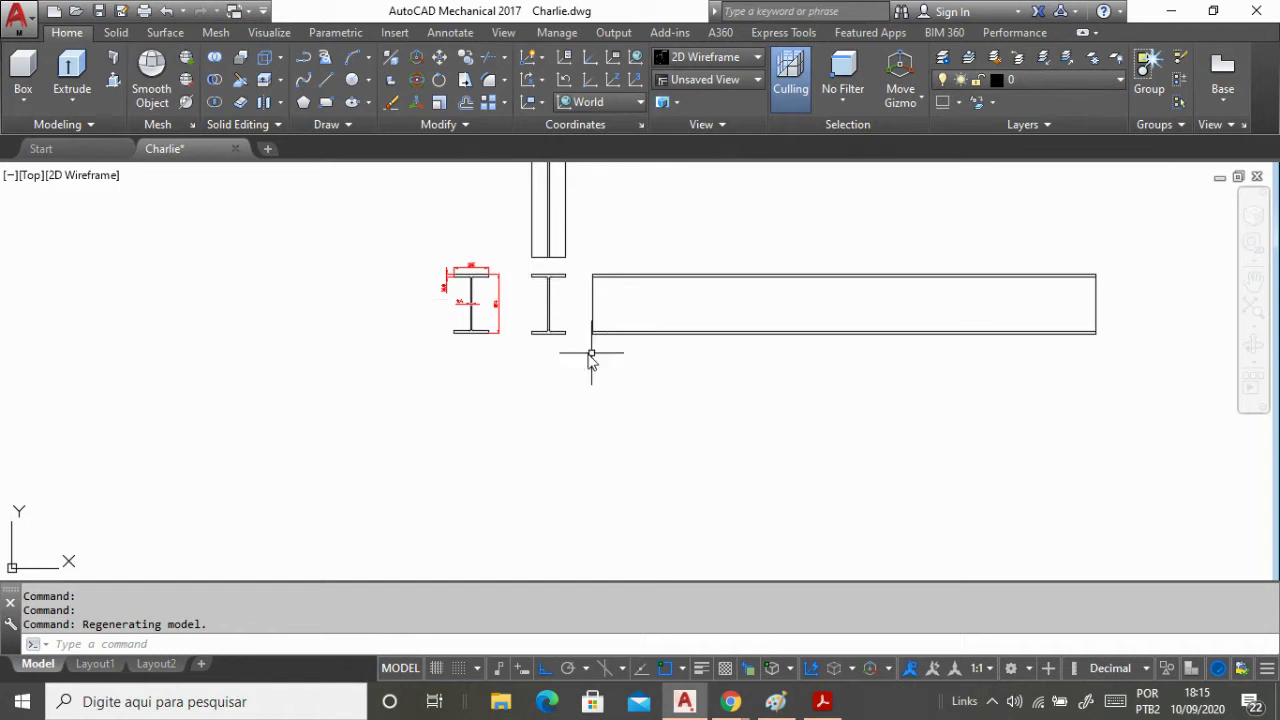
scroll(588, 355, up, 2)
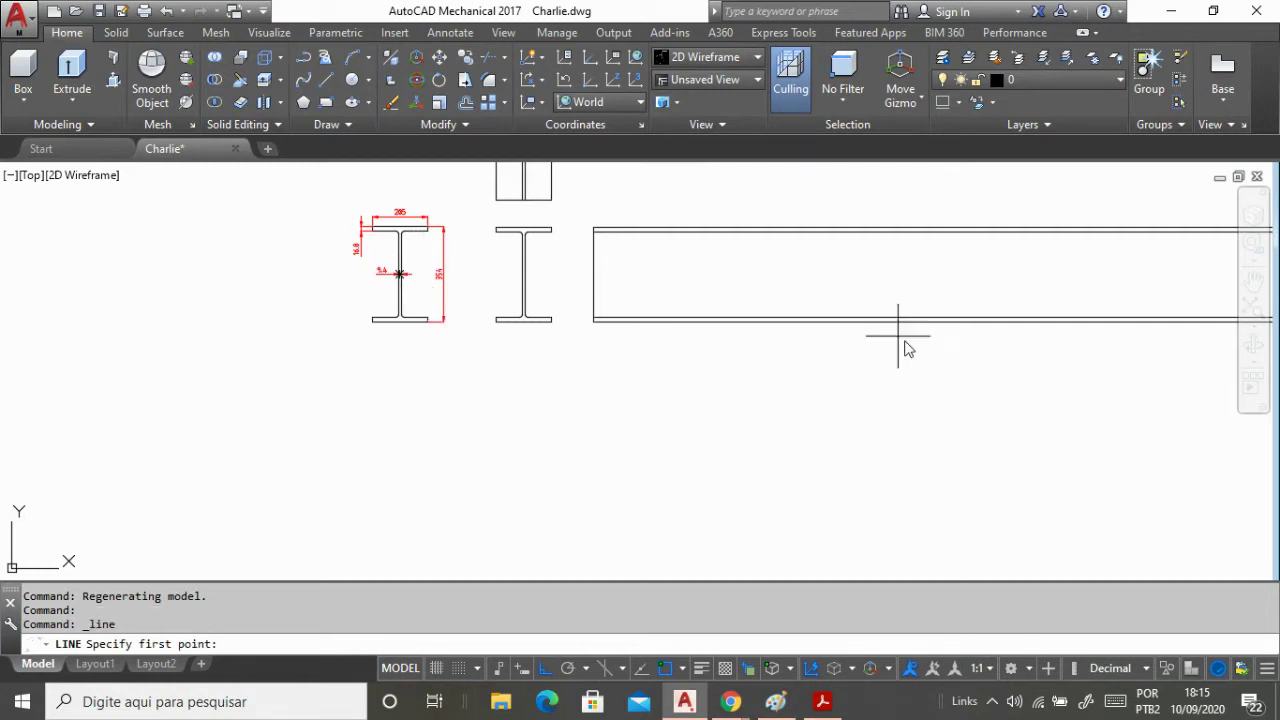
click(475, 372)
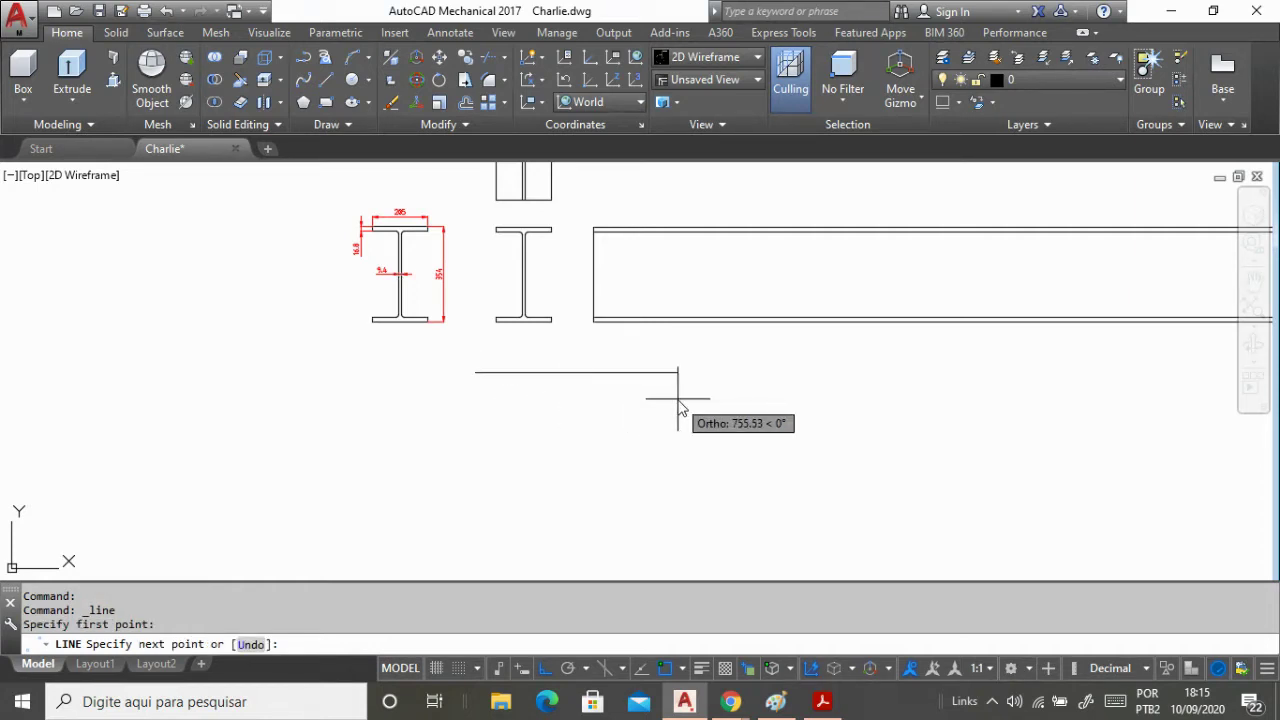
text(300)
key(Return)
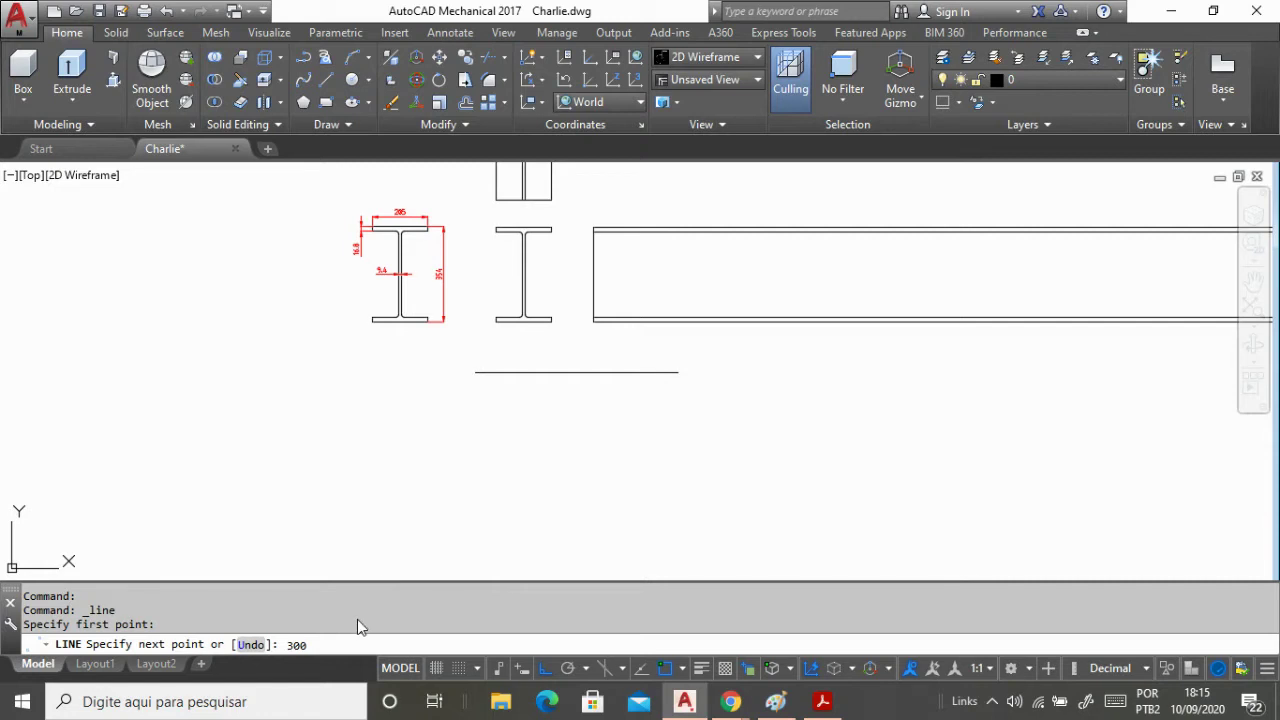
key(Return)
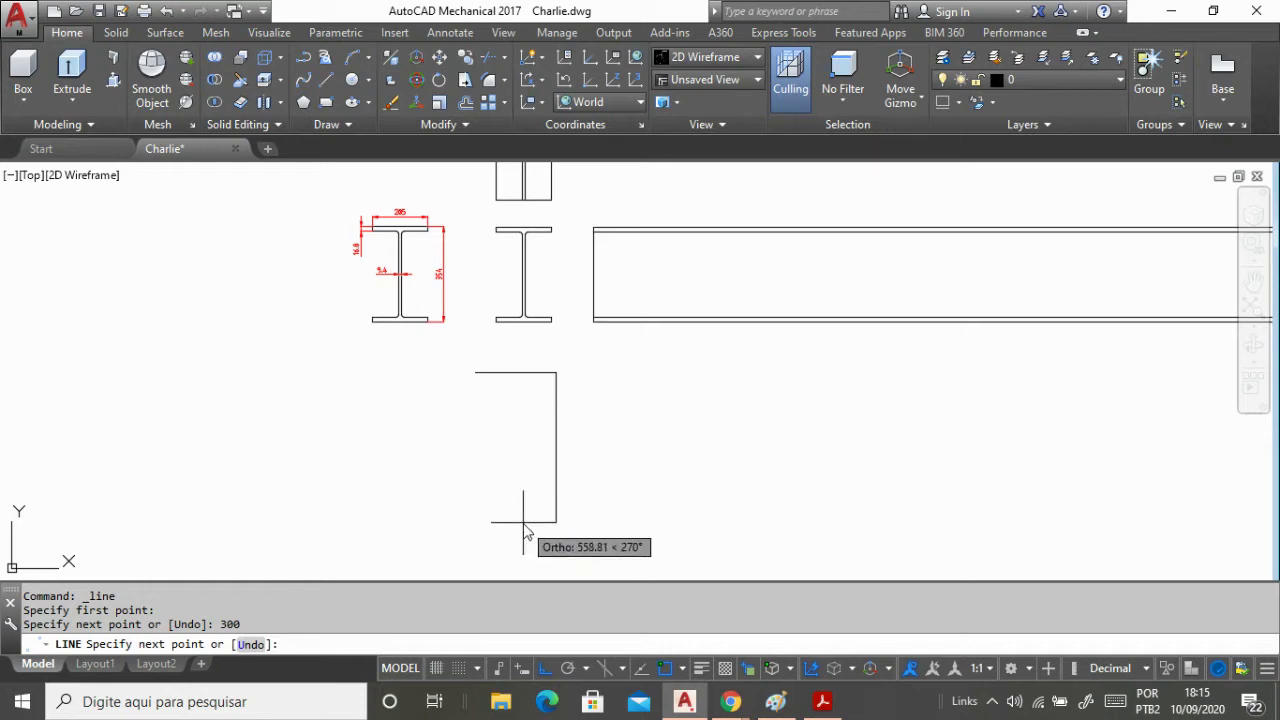
text(555)
key(Return)
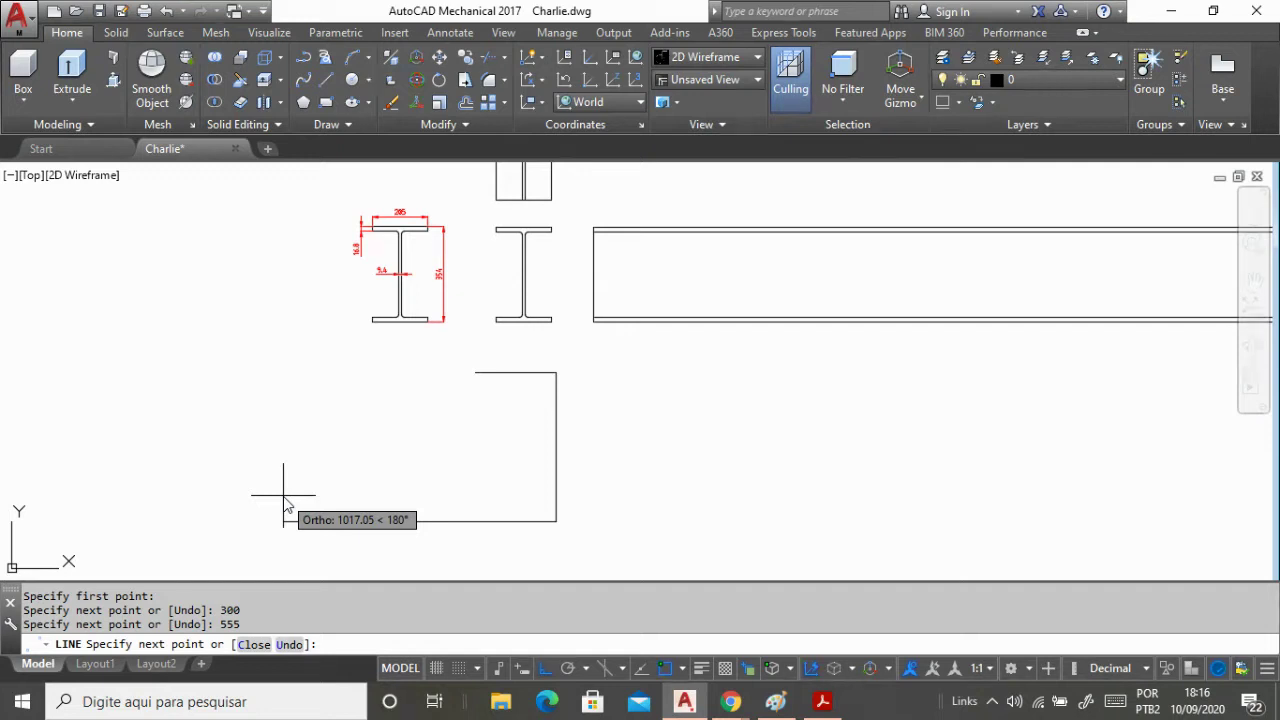
text(300)
key(Return)
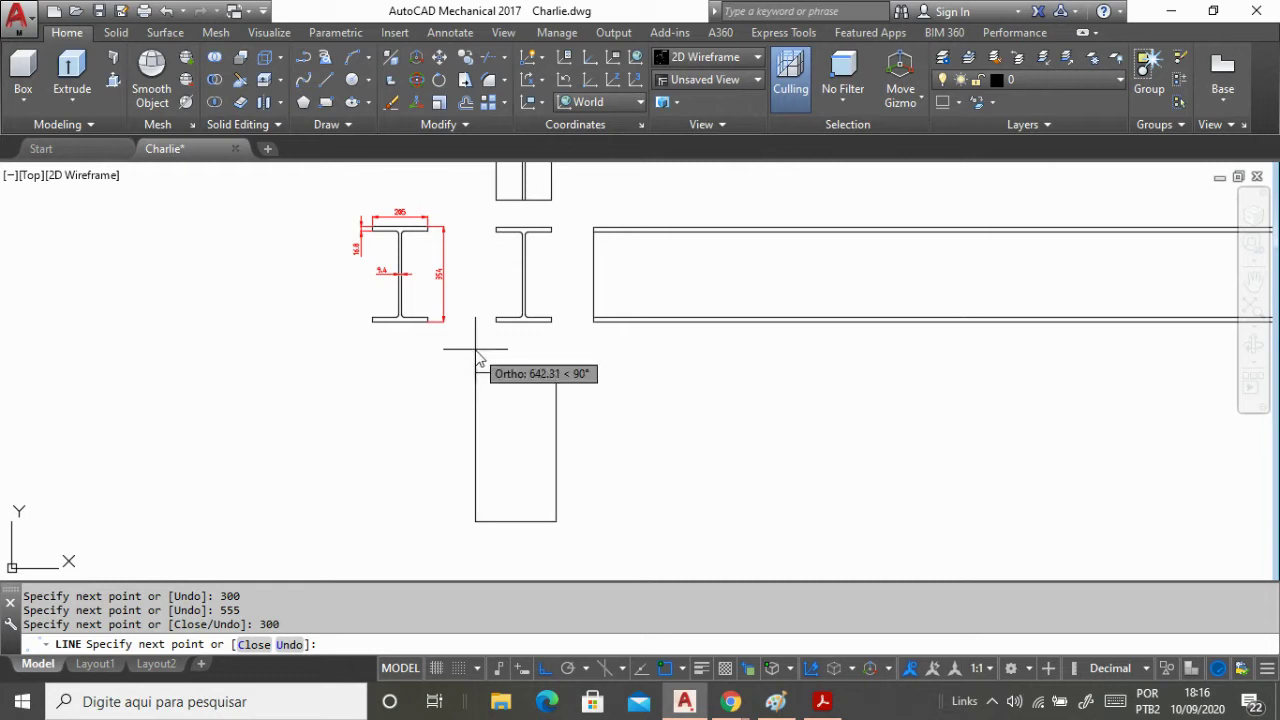
text(5)
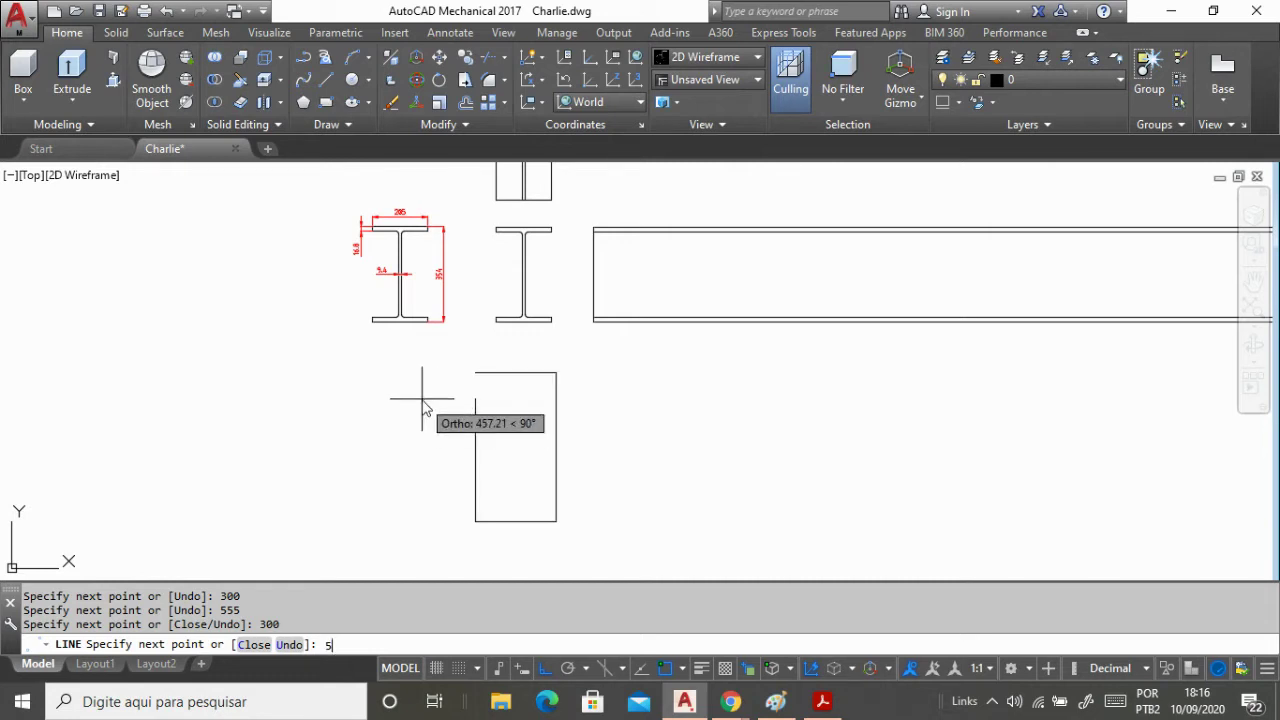
text(55)
key(Return)
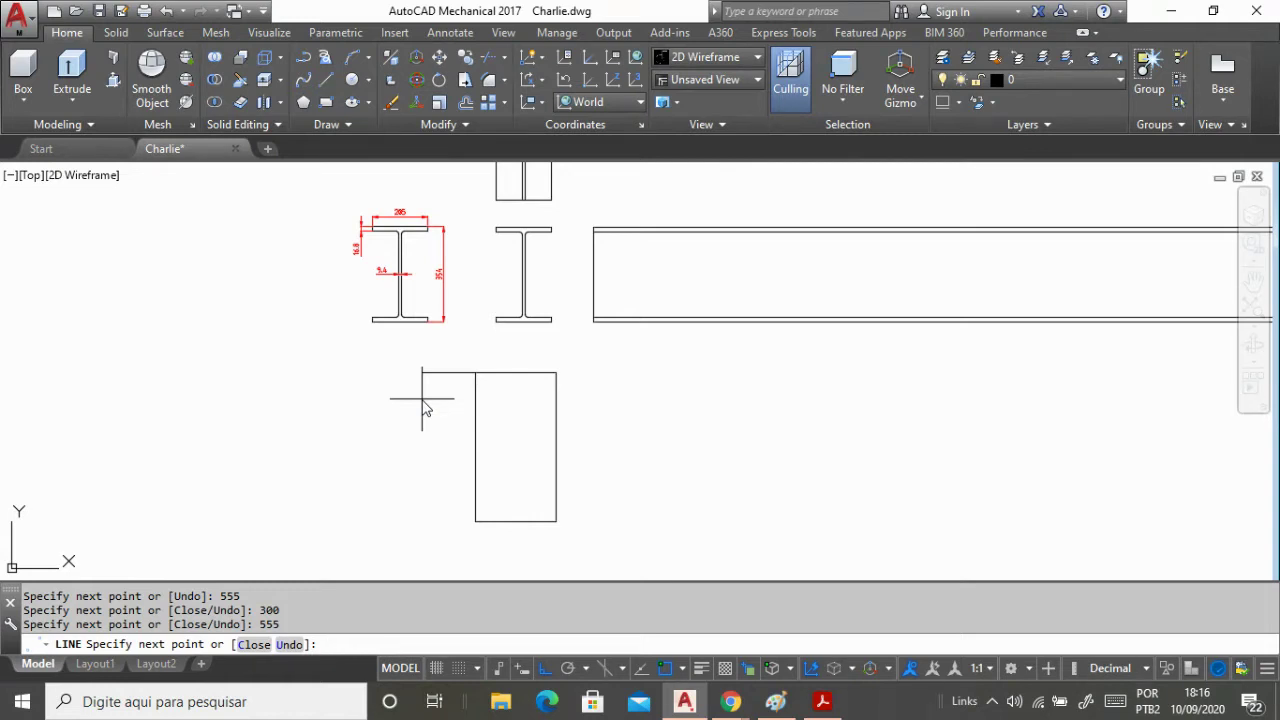
key(Escape)
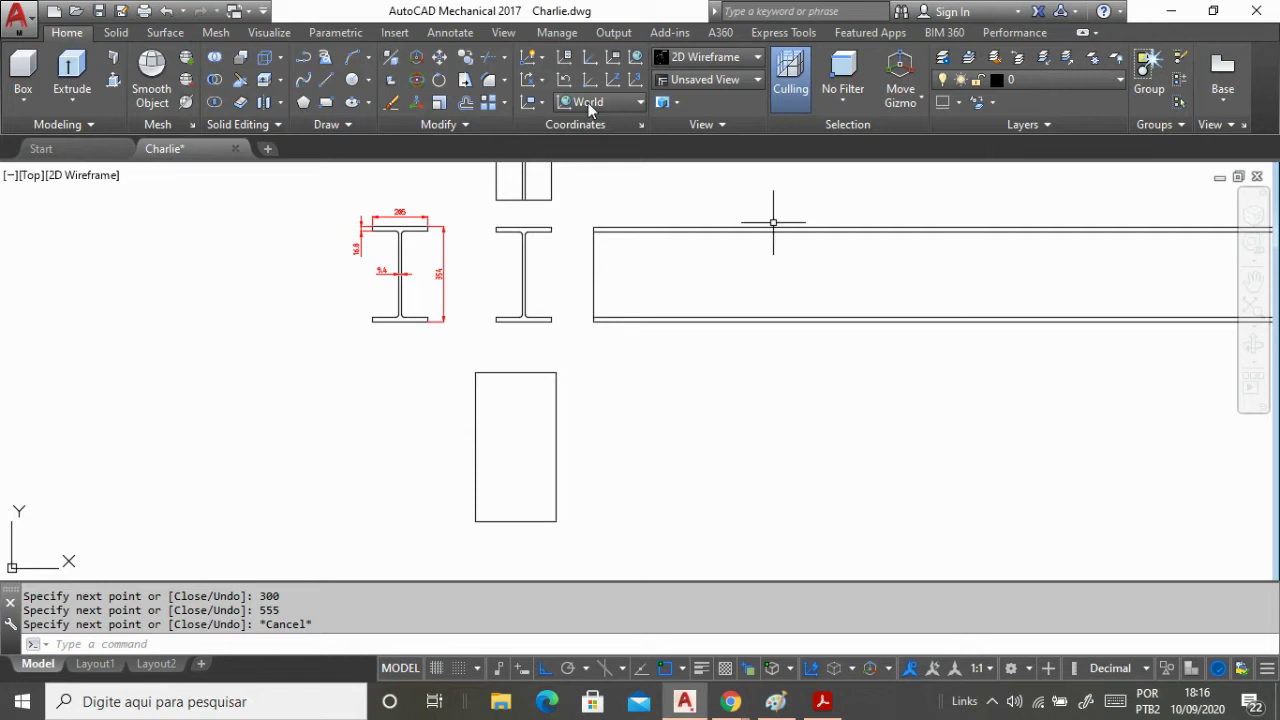
Draw two construction lines from the rectangle's upper-left corner, 50 to the right and then 50 down.
click(325, 80)
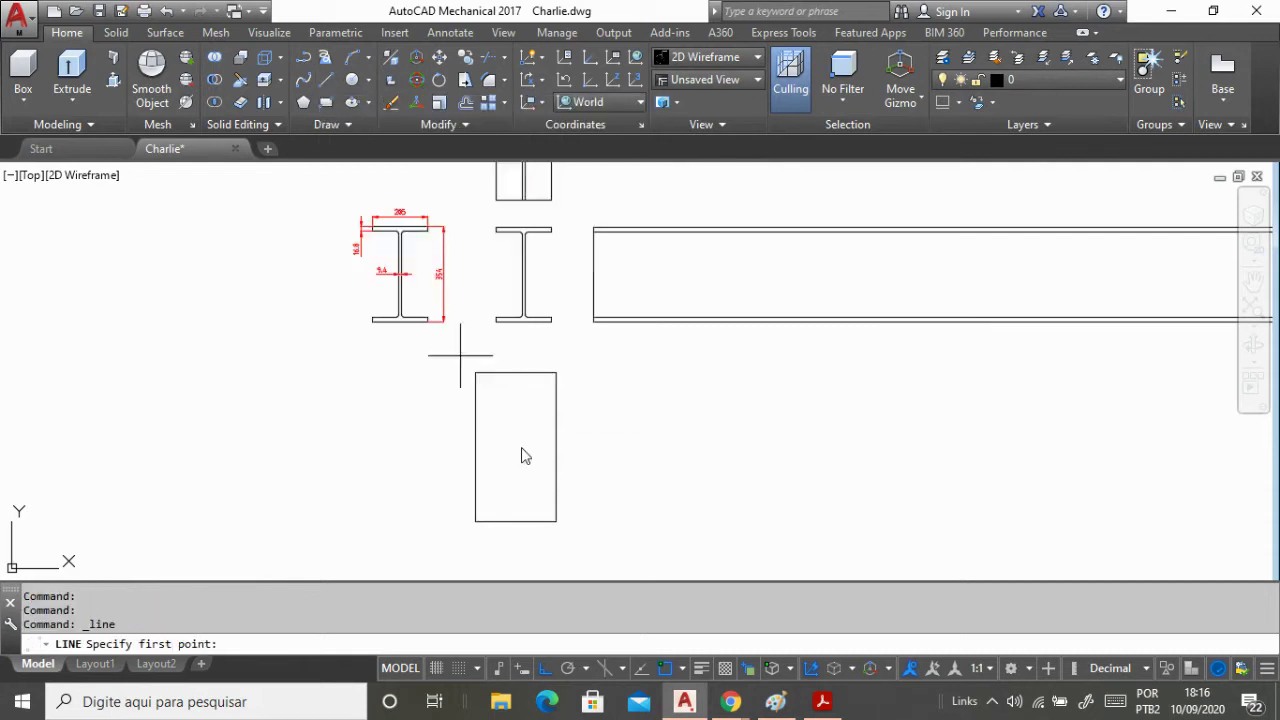
scroll(504, 411, up, 2)
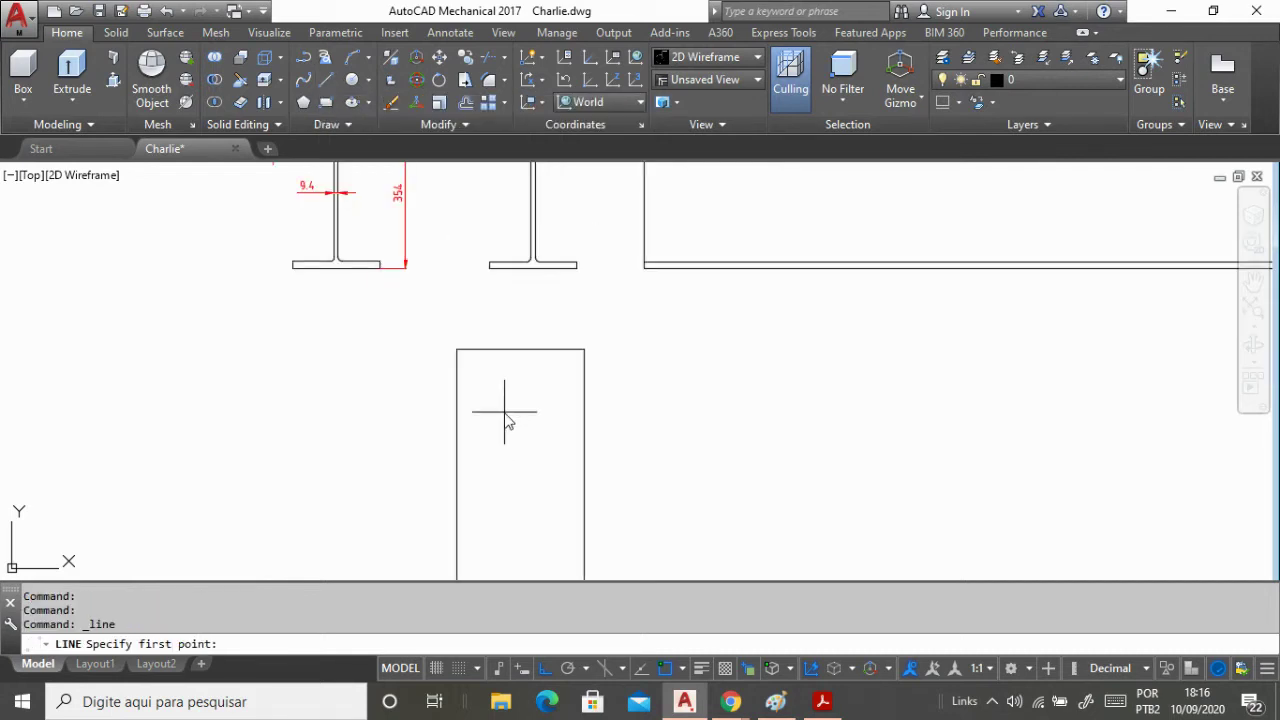
click(456, 350)
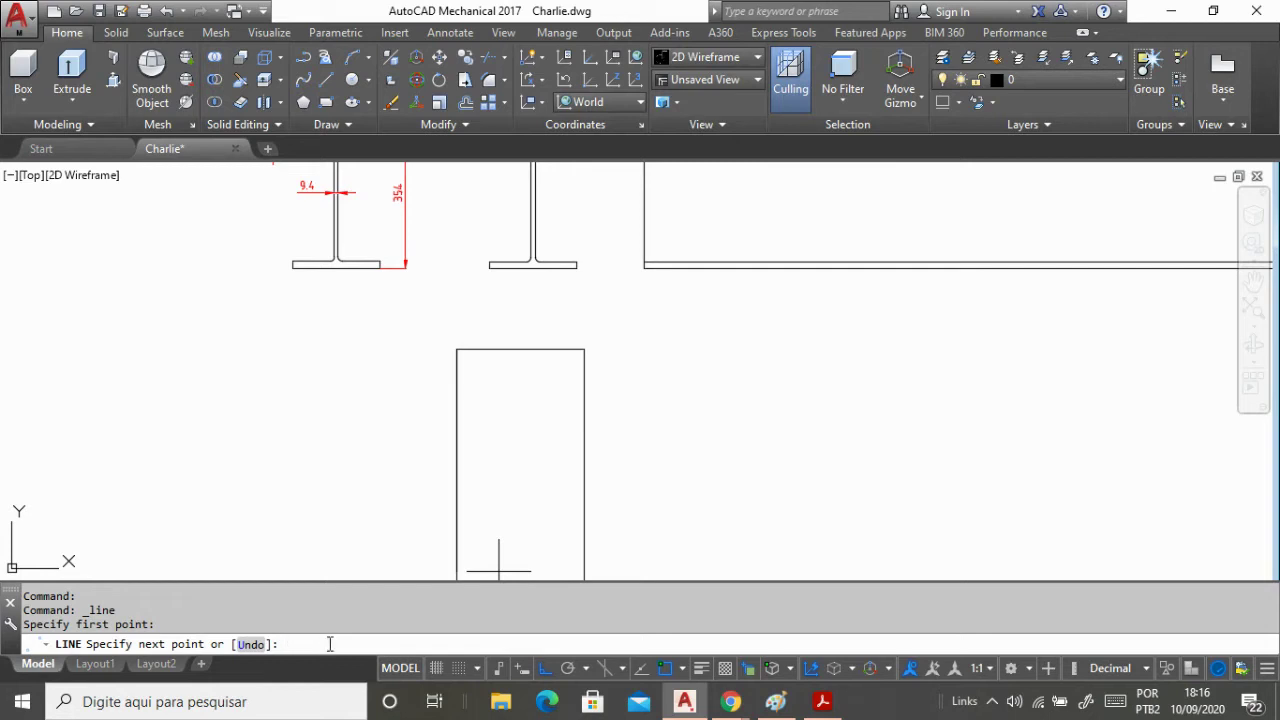
text(50)
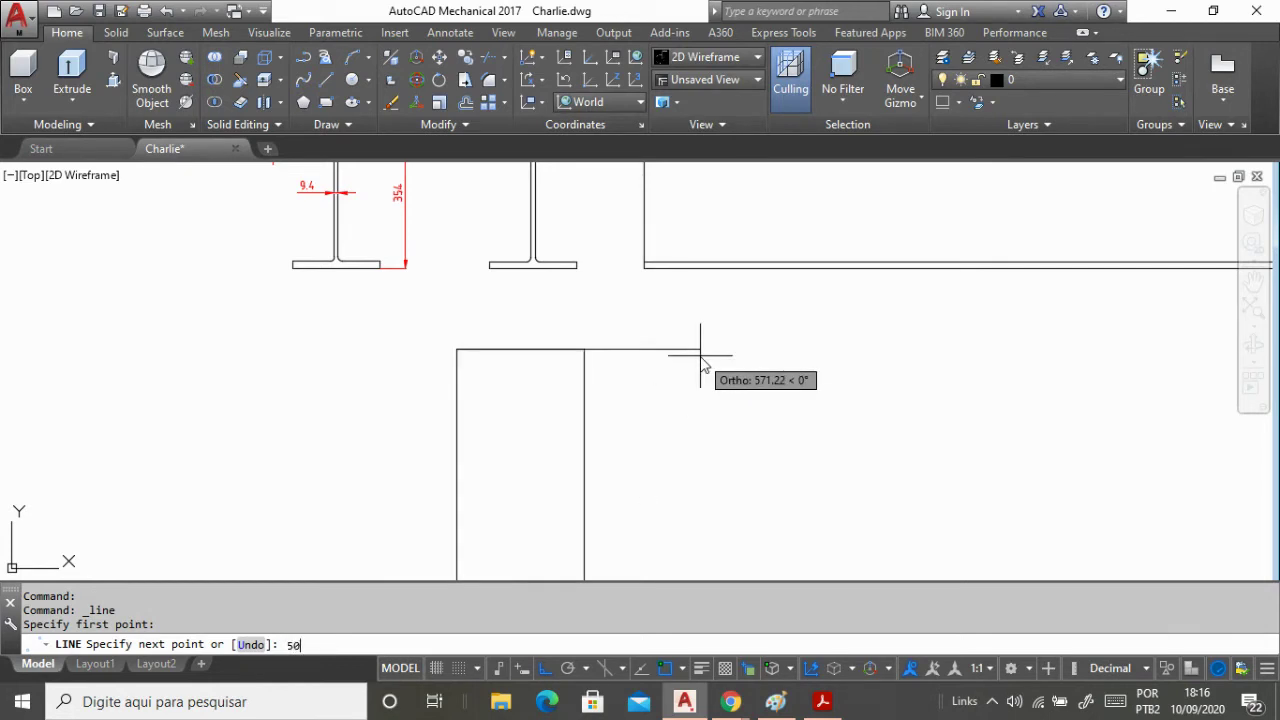
key(Return)
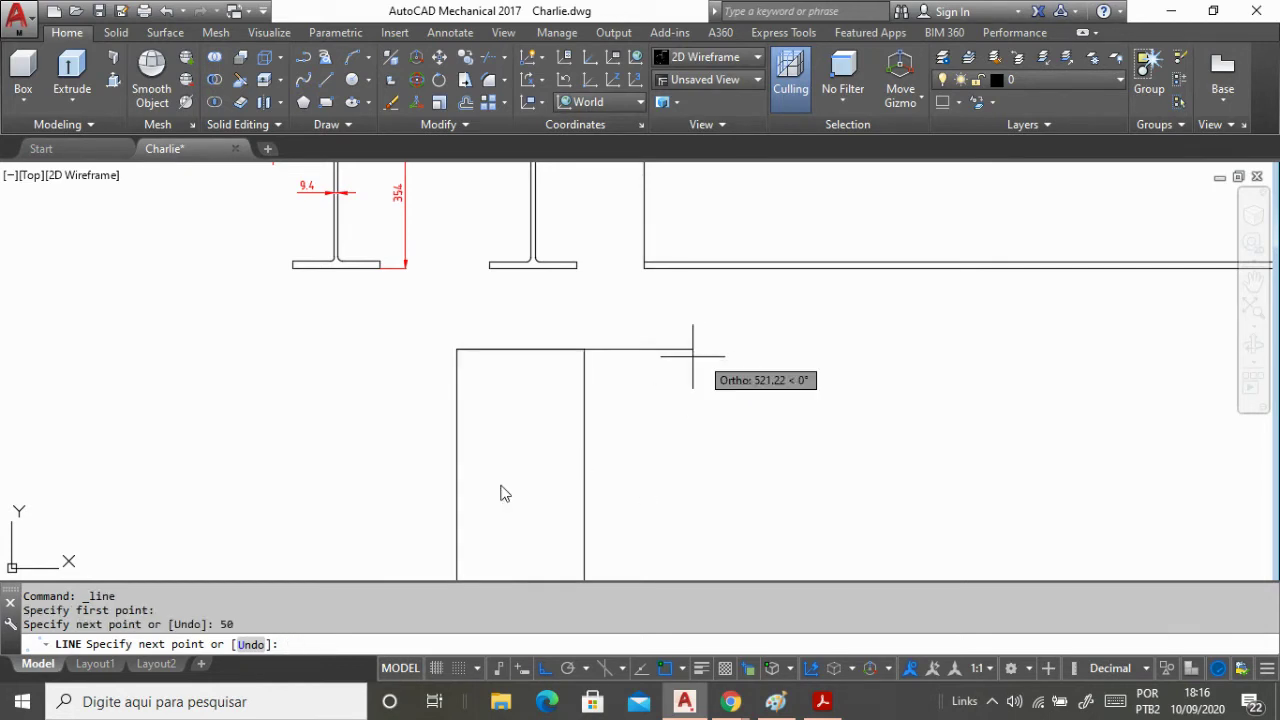
text(50)
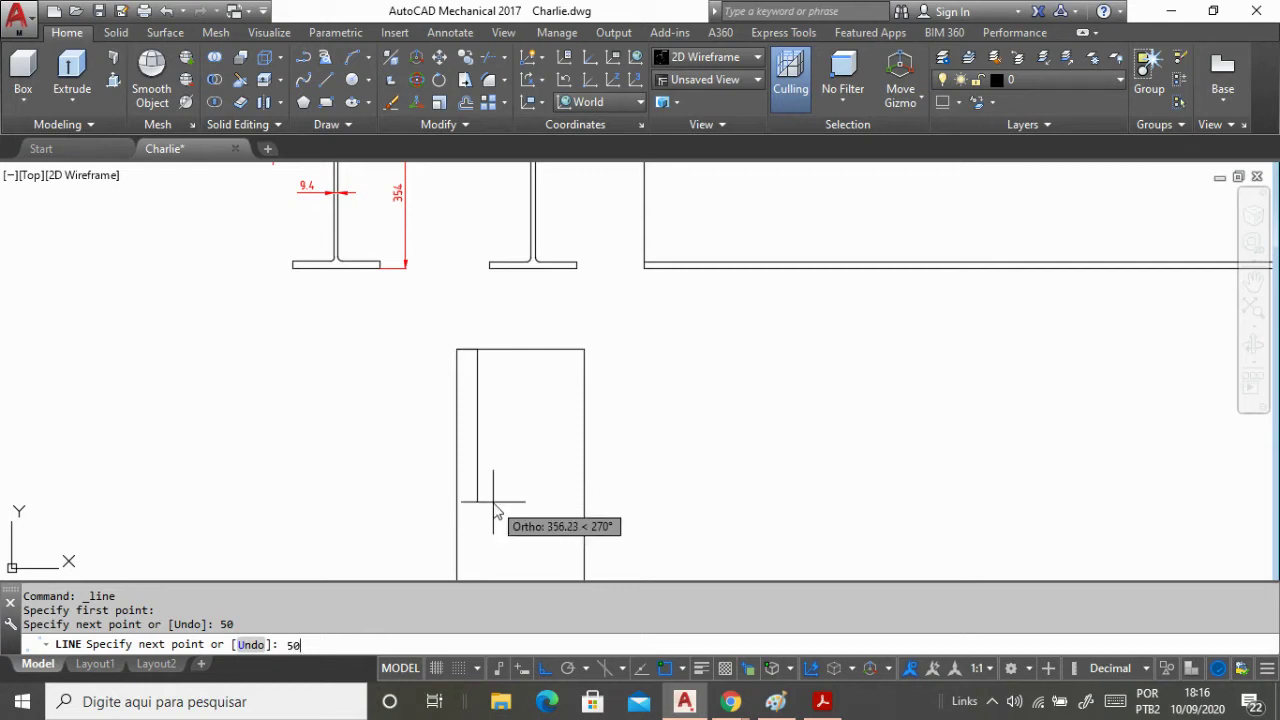
key(Return)
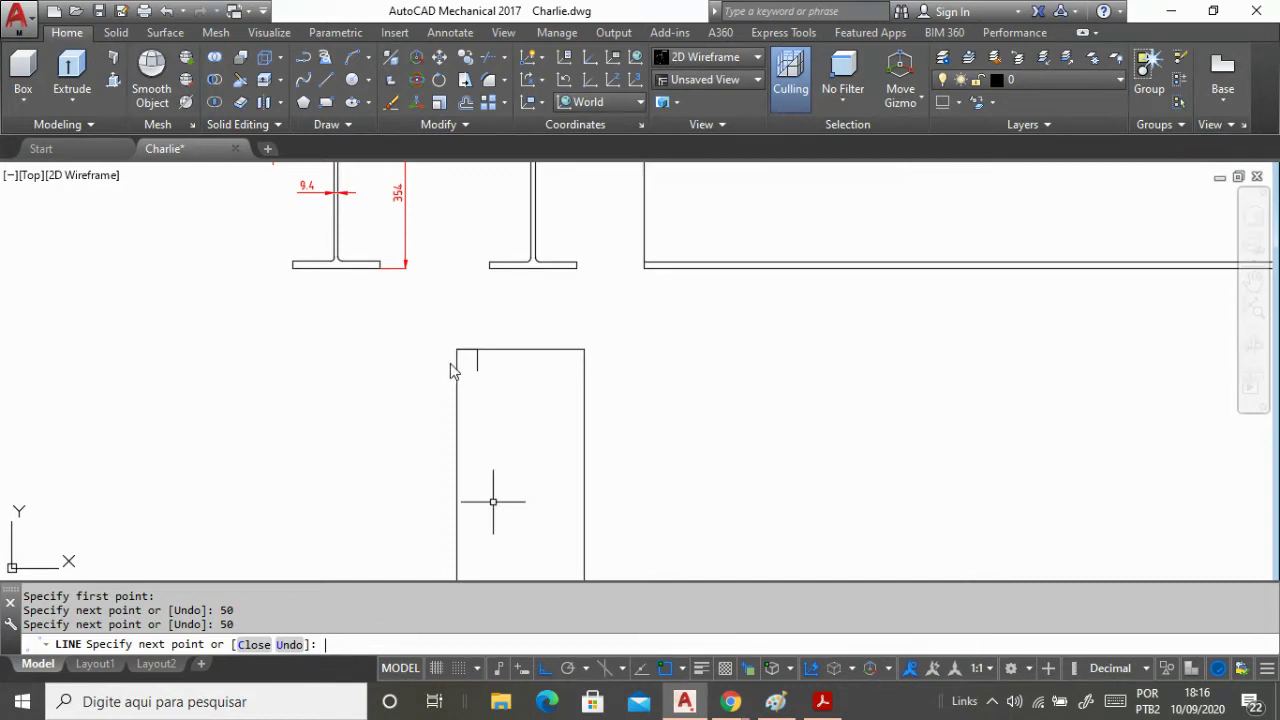
key(Return)
Draw a circle of diameter 26.5 centred on the lower end of the vertical construction line.
scroll(468, 362, up, 4)
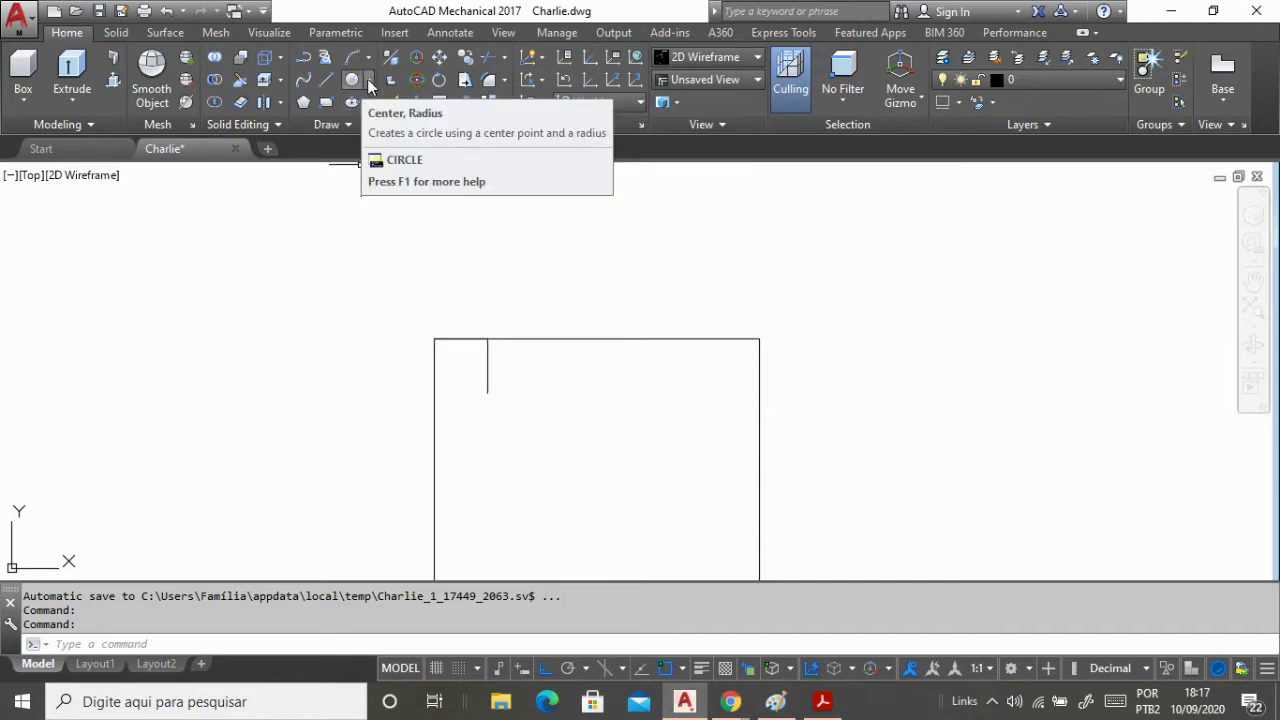
click(369, 80)
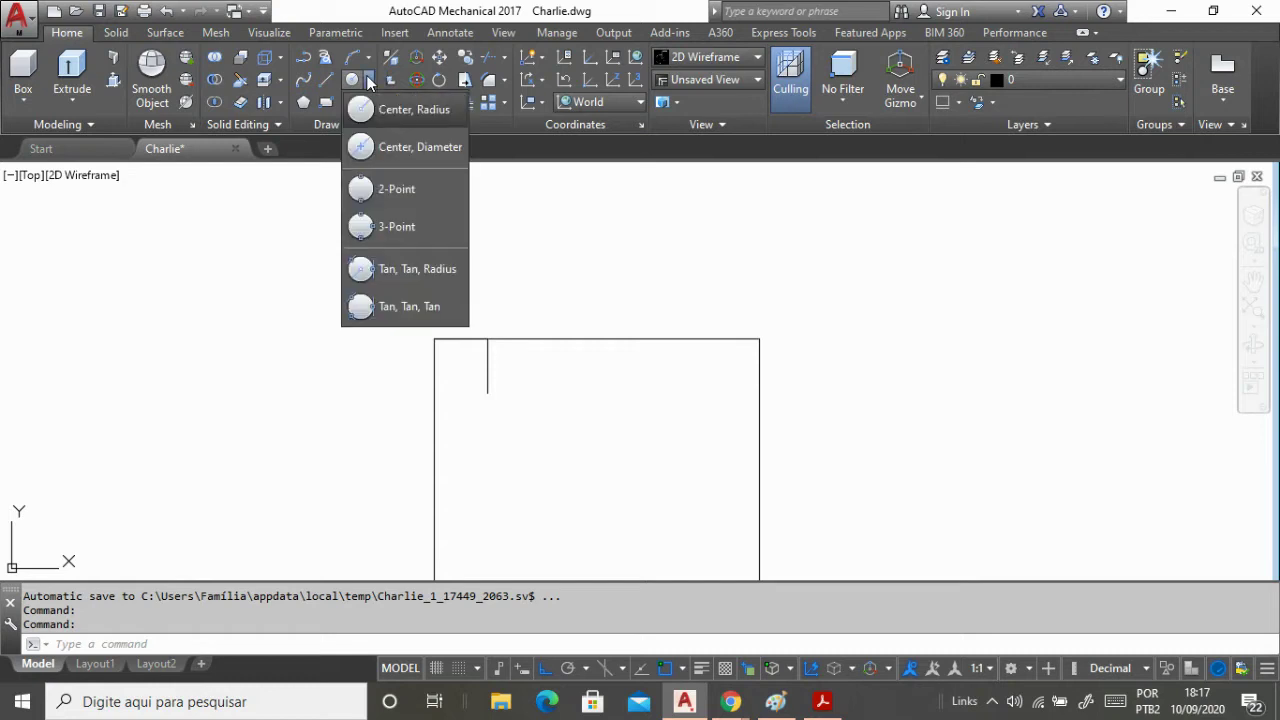
click(435, 149)
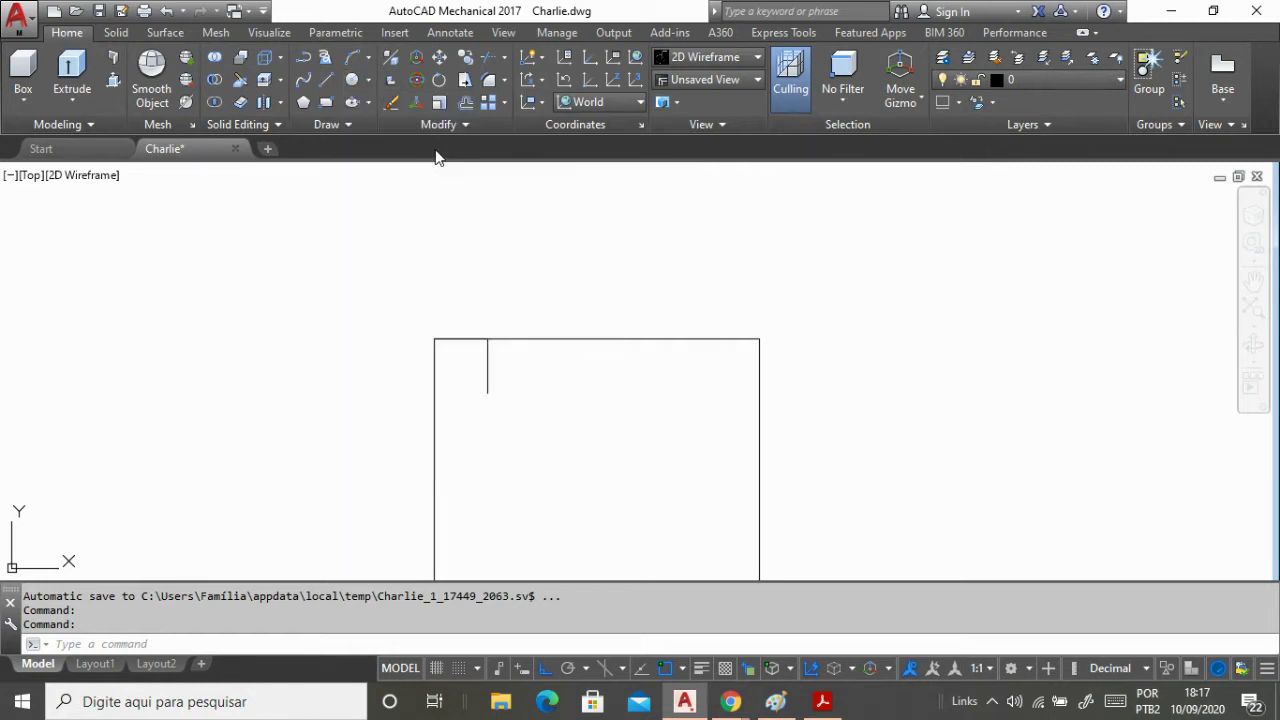
click(488, 396)
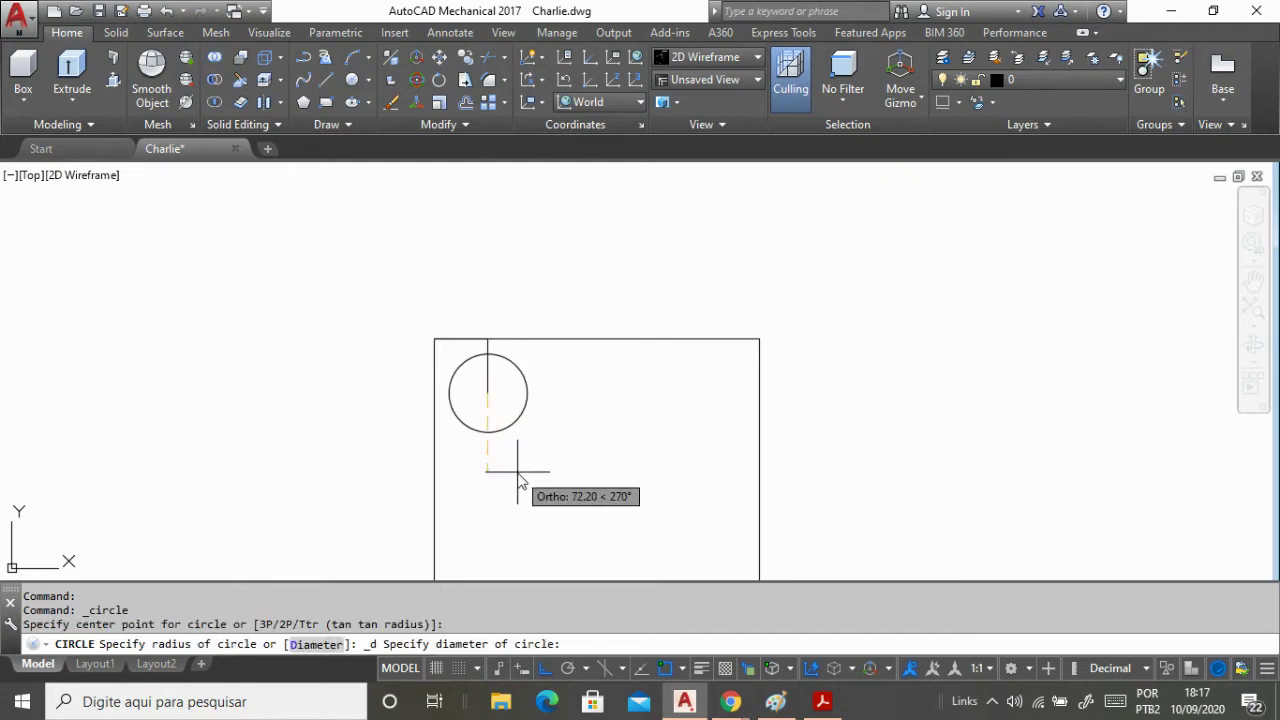
text(26.5)
key(Return)
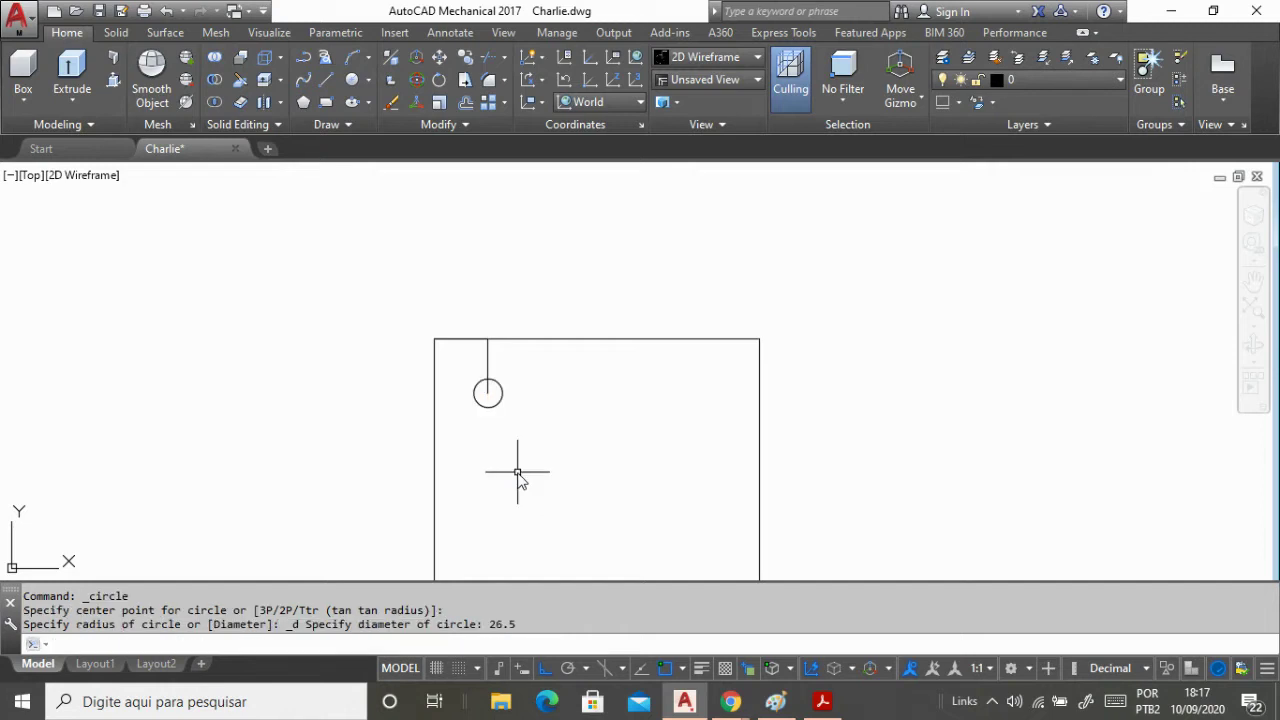
Delete the two 50-long construction lines at the rectangle's upper-left corner, keeping the circle.
scroll(466, 272, down, 2)
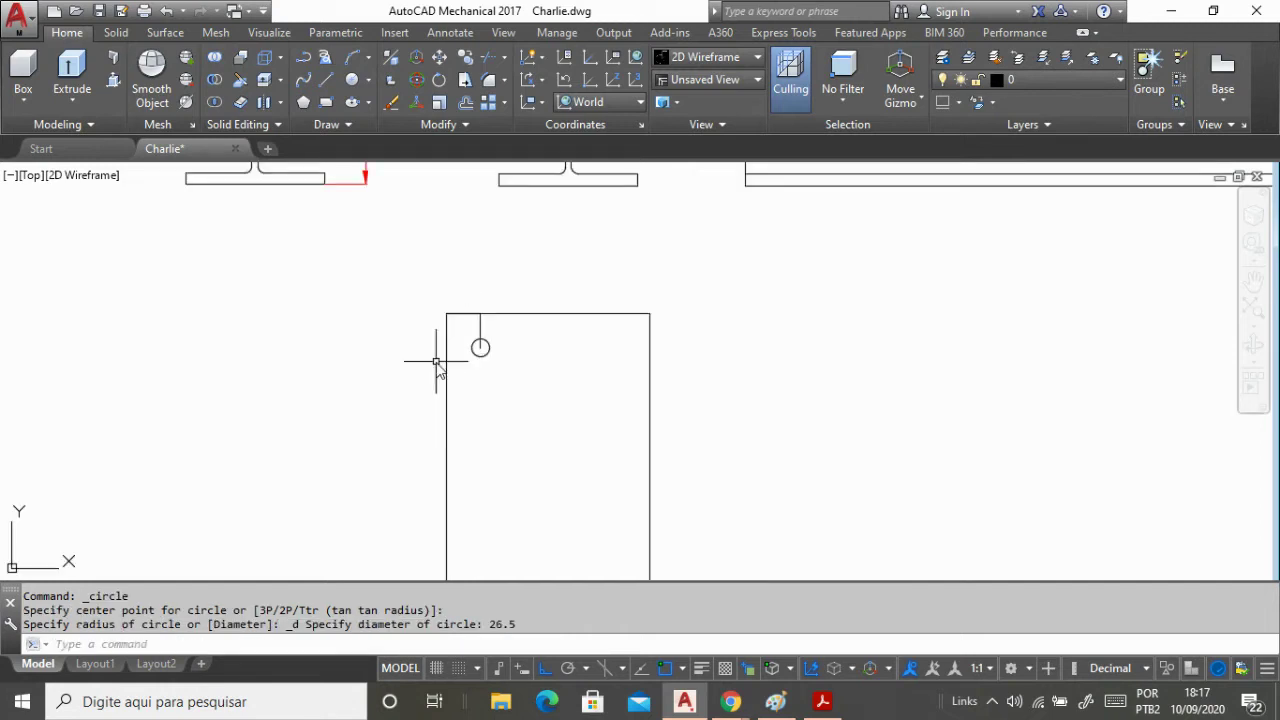
scroll(437, 363, up, 2)
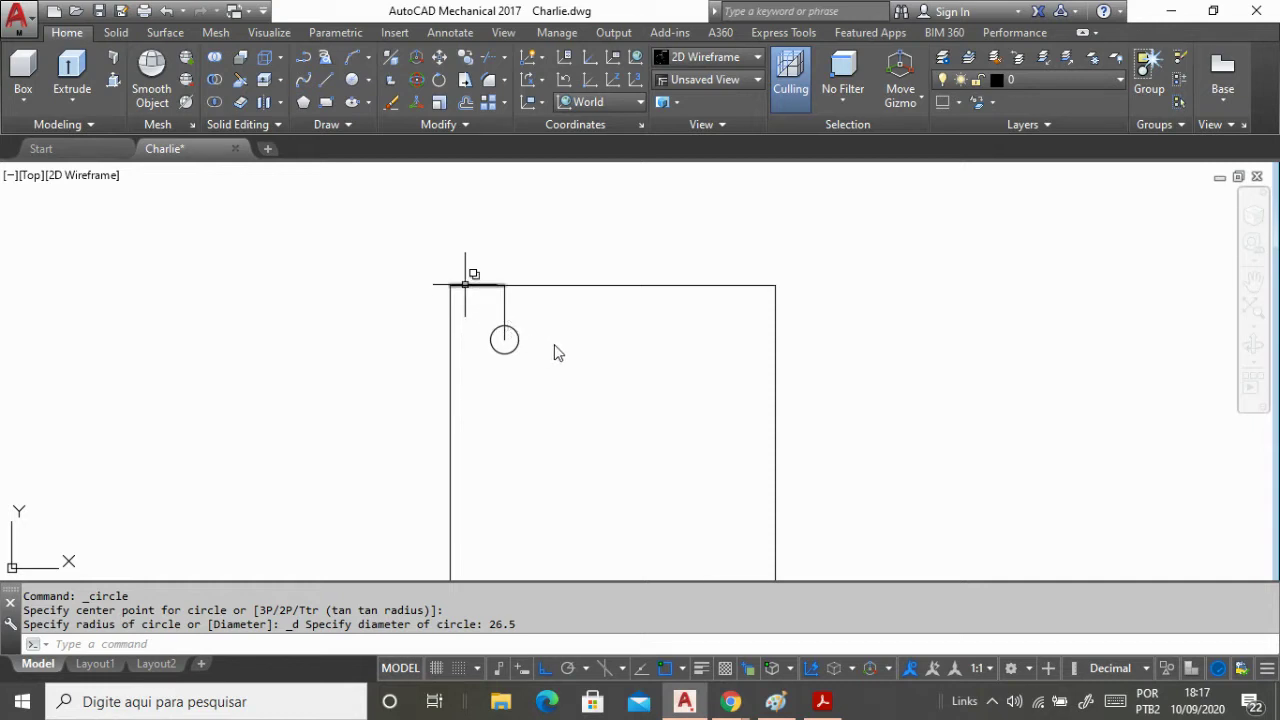
click(588, 372)
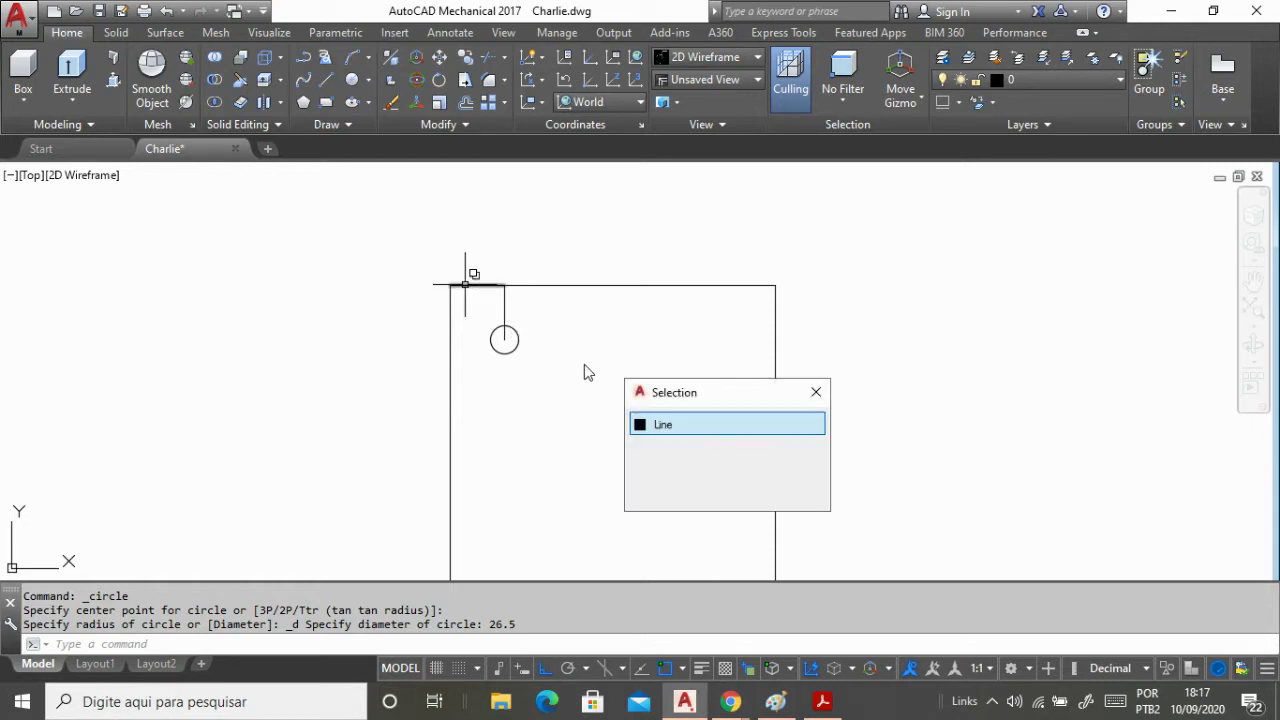
click(506, 305)
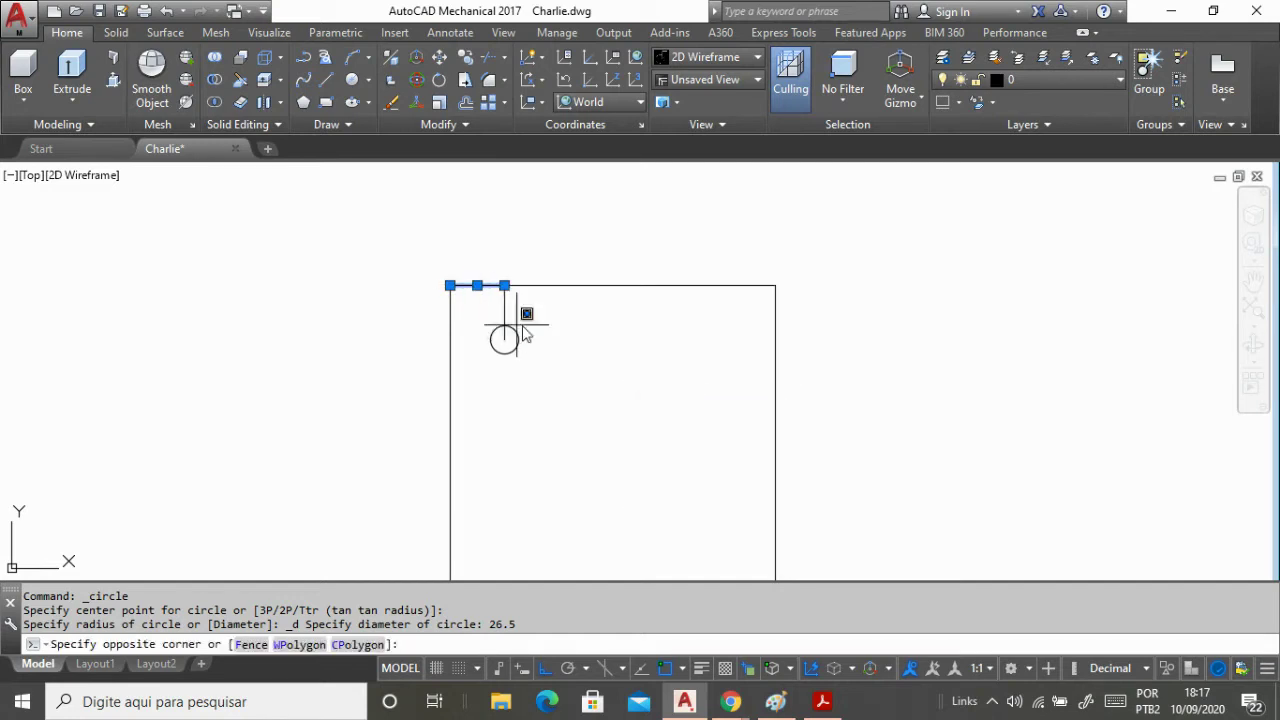
click(500, 338)
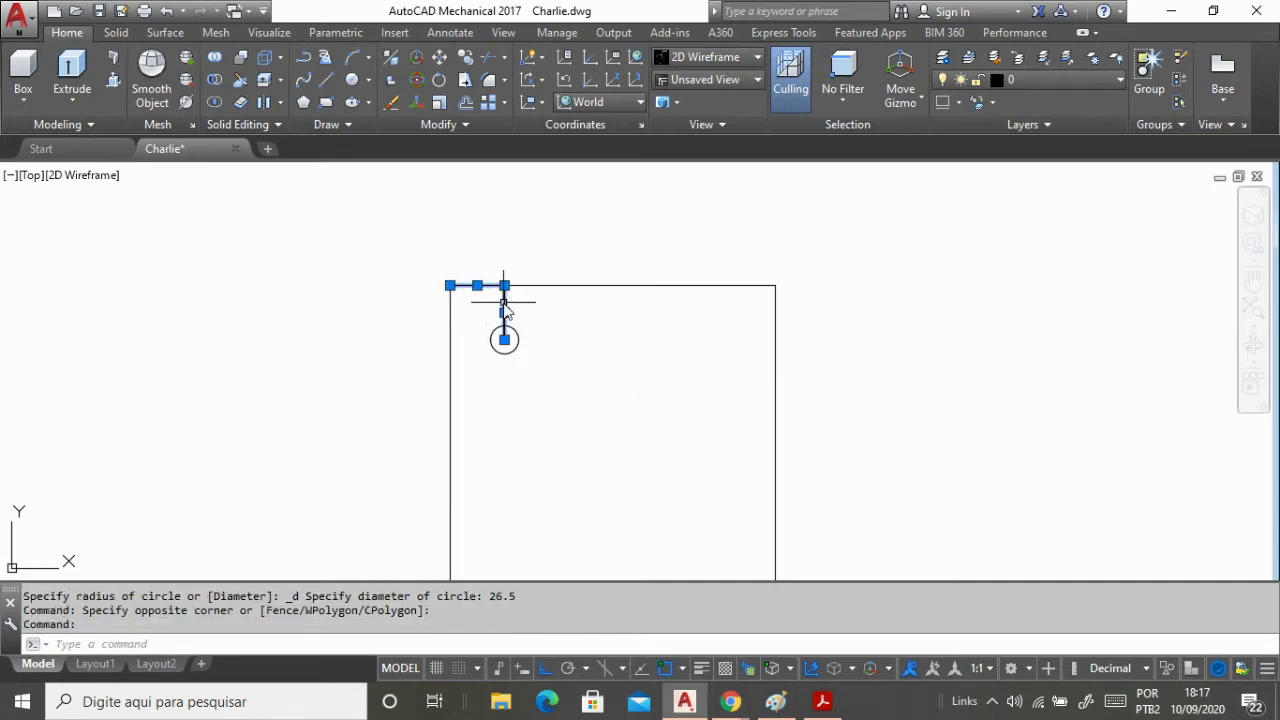
key(Delete)
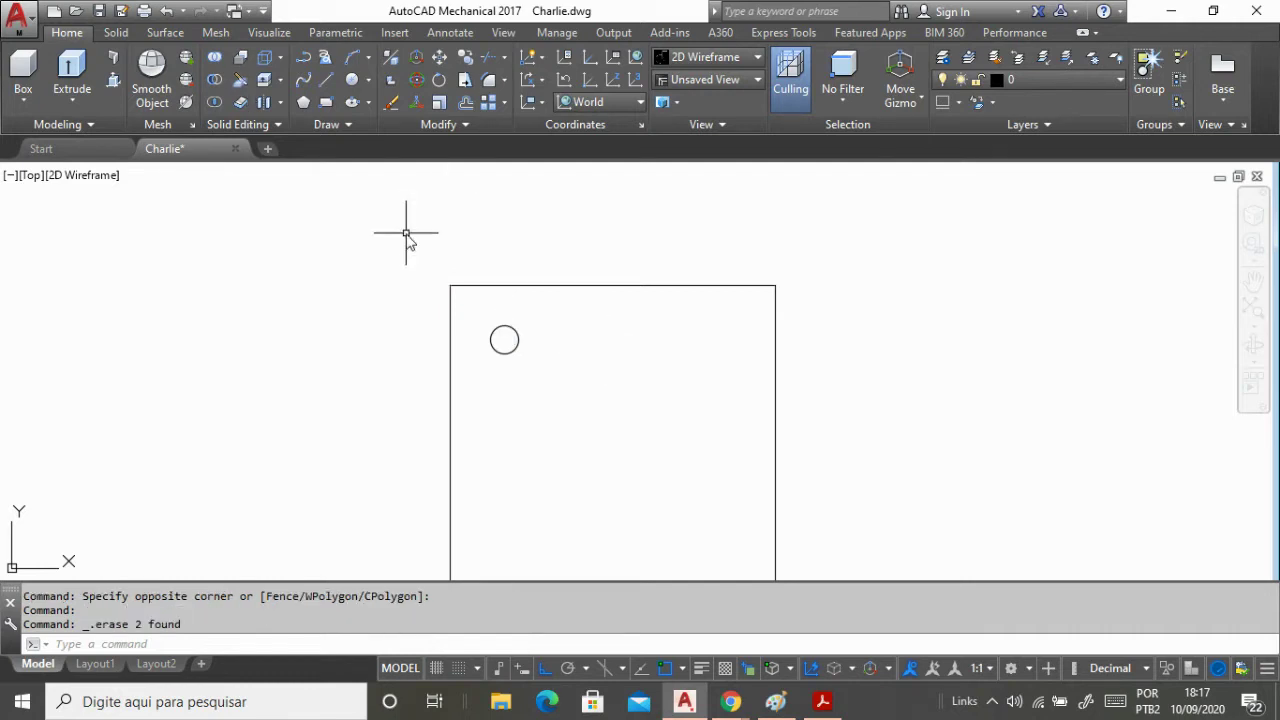
Mirror the hole about the plate's vertical centreline through the midpoint of its upper edge, keeping the original hole.
click(512, 645)
text(m)
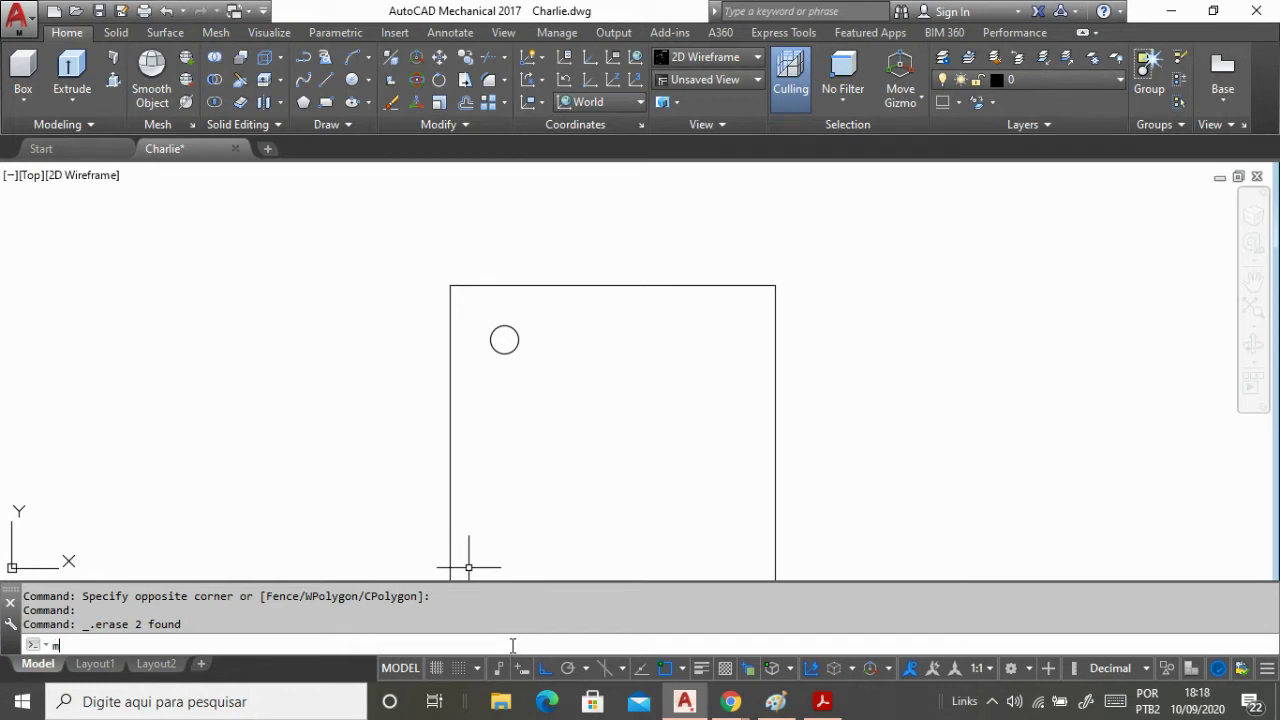
text(irror)
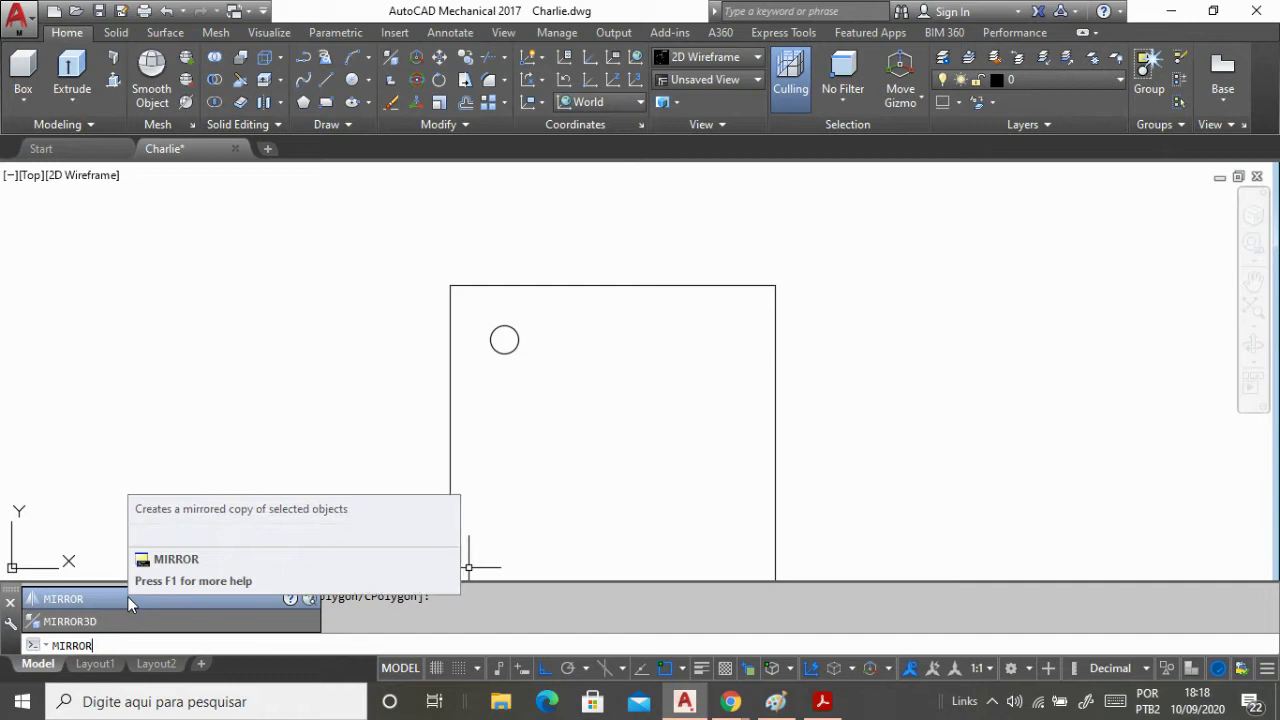
click(150, 585)
key(Return)
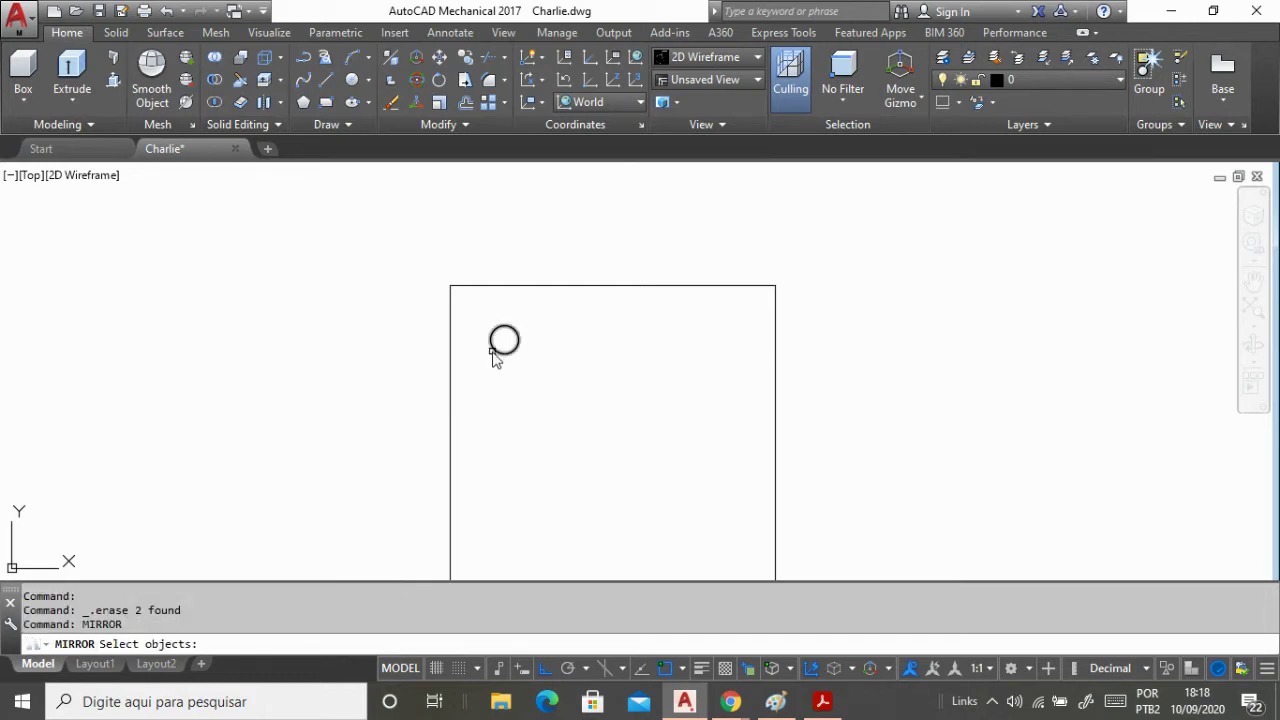
click(492, 351)
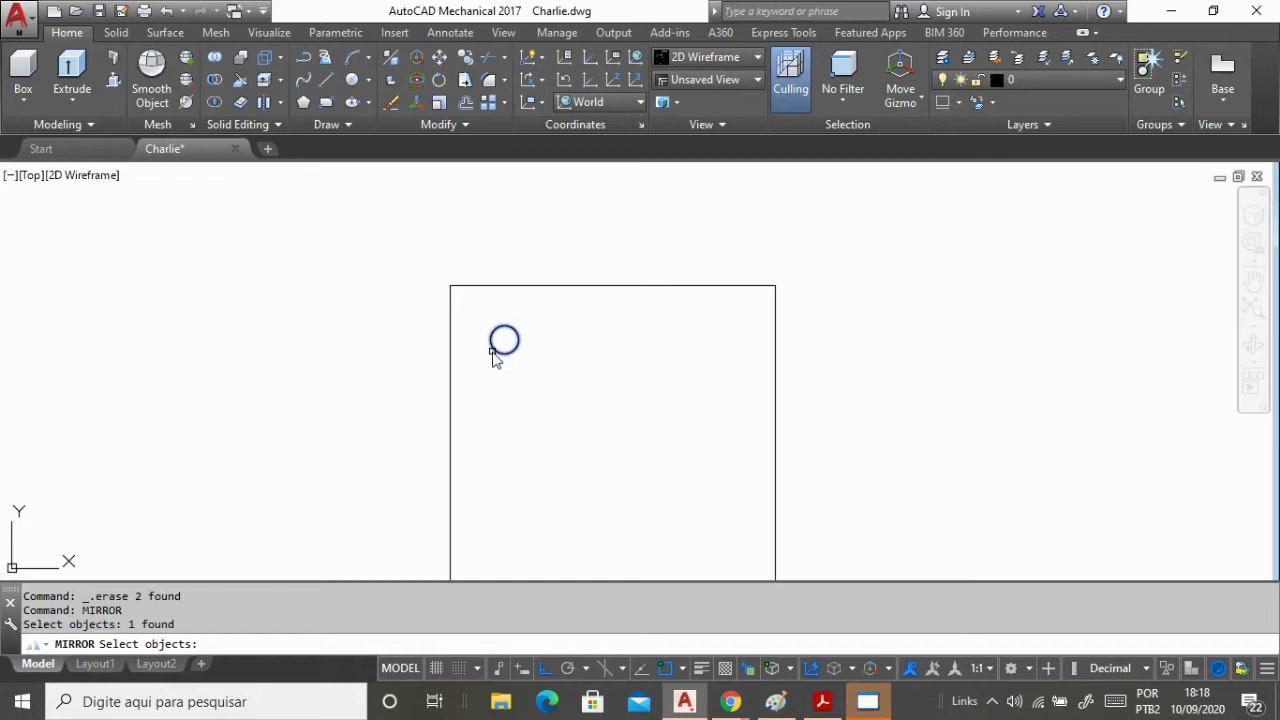
key(Return)
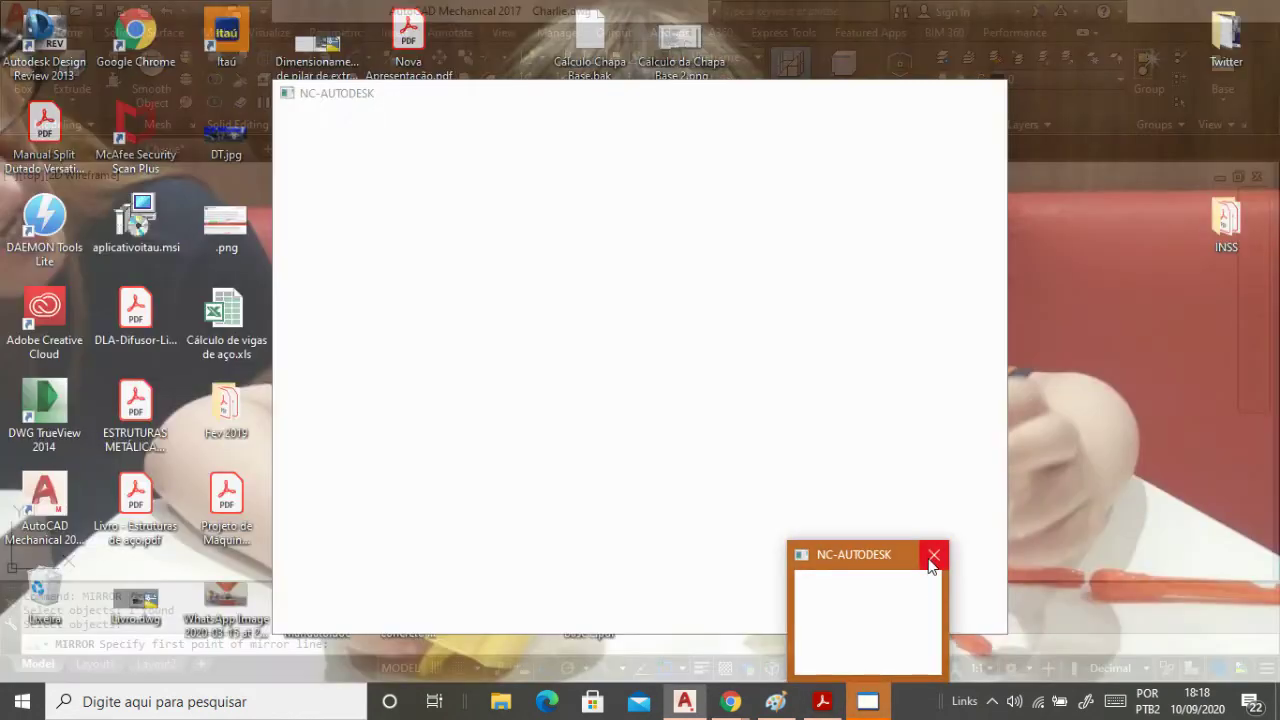
click(931, 557)
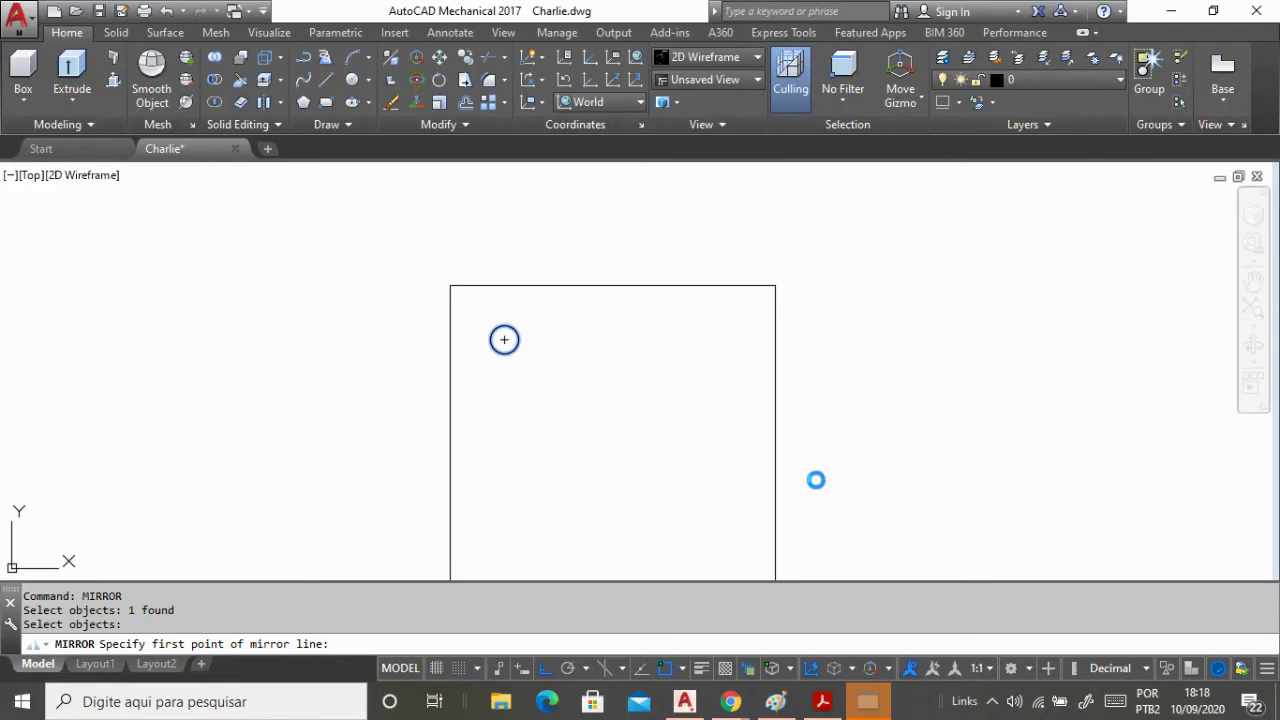
click(612, 289)
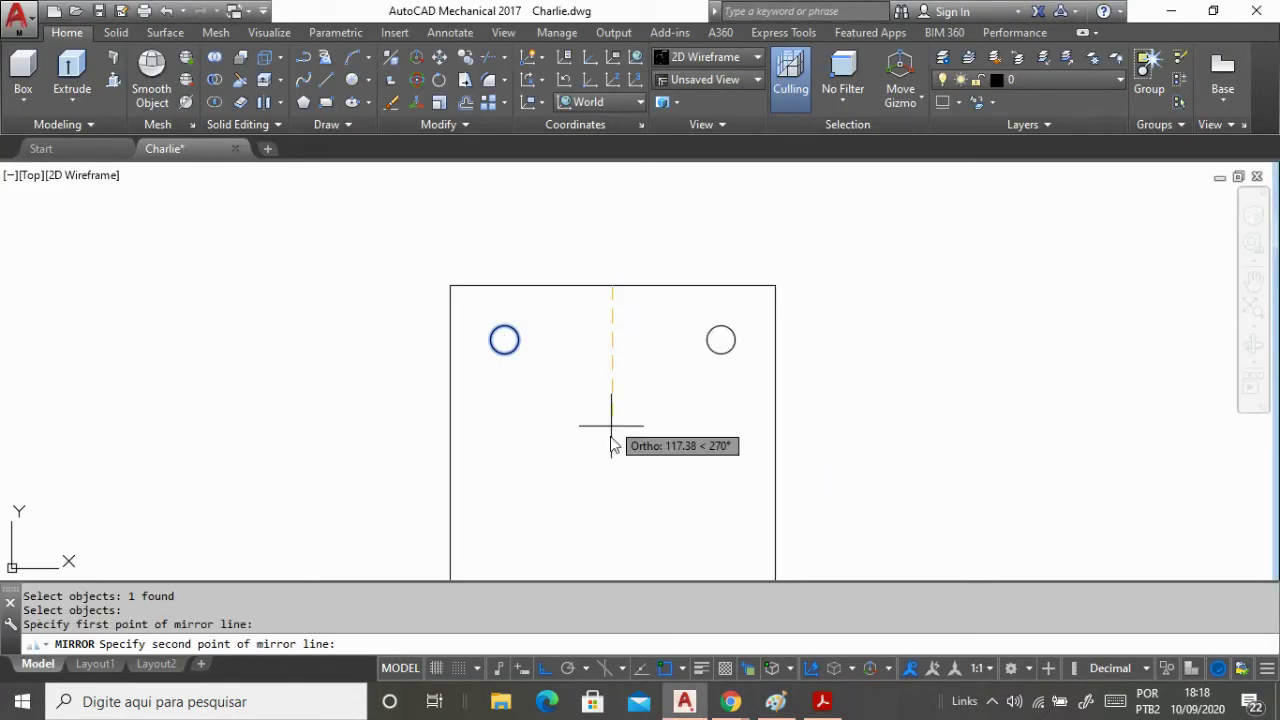
click(594, 487)
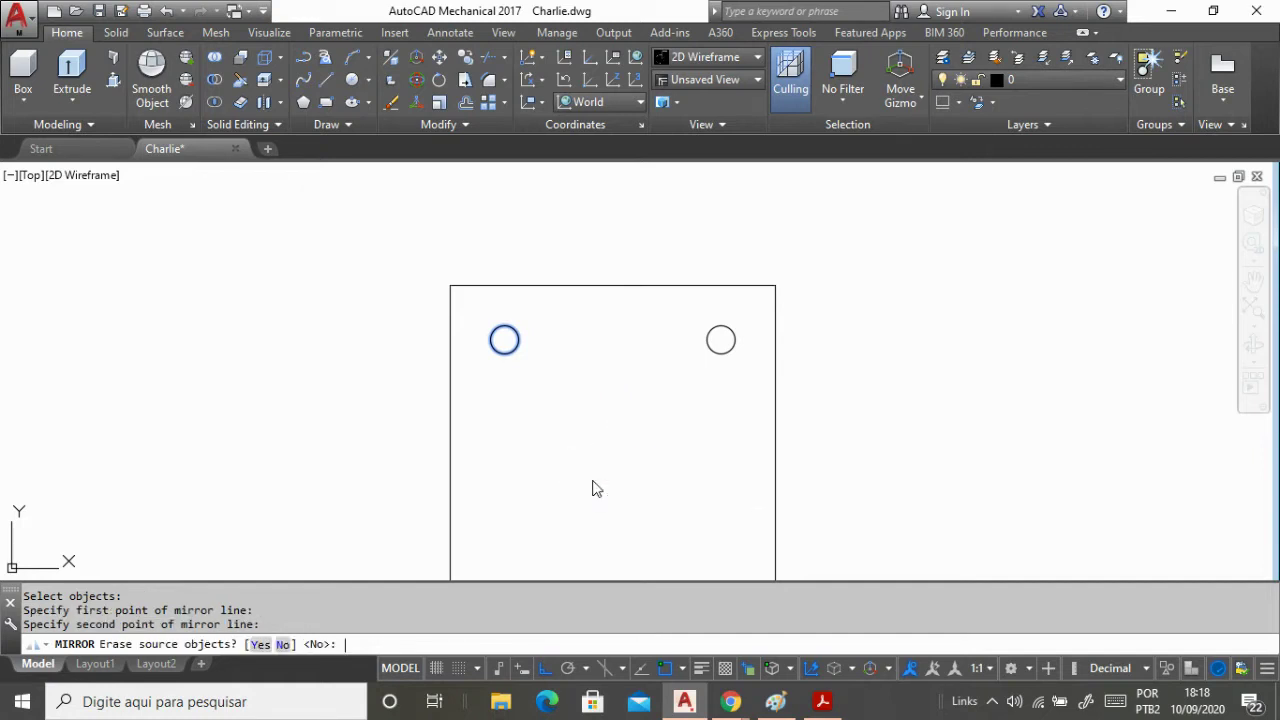
key(Return)
Mirror the two upper holes about the plate's horizontal centreline from the left edge's midpoint, keeping the originals.
scroll(490, 283, down, 4)
scroll(488, 316, up, 2)
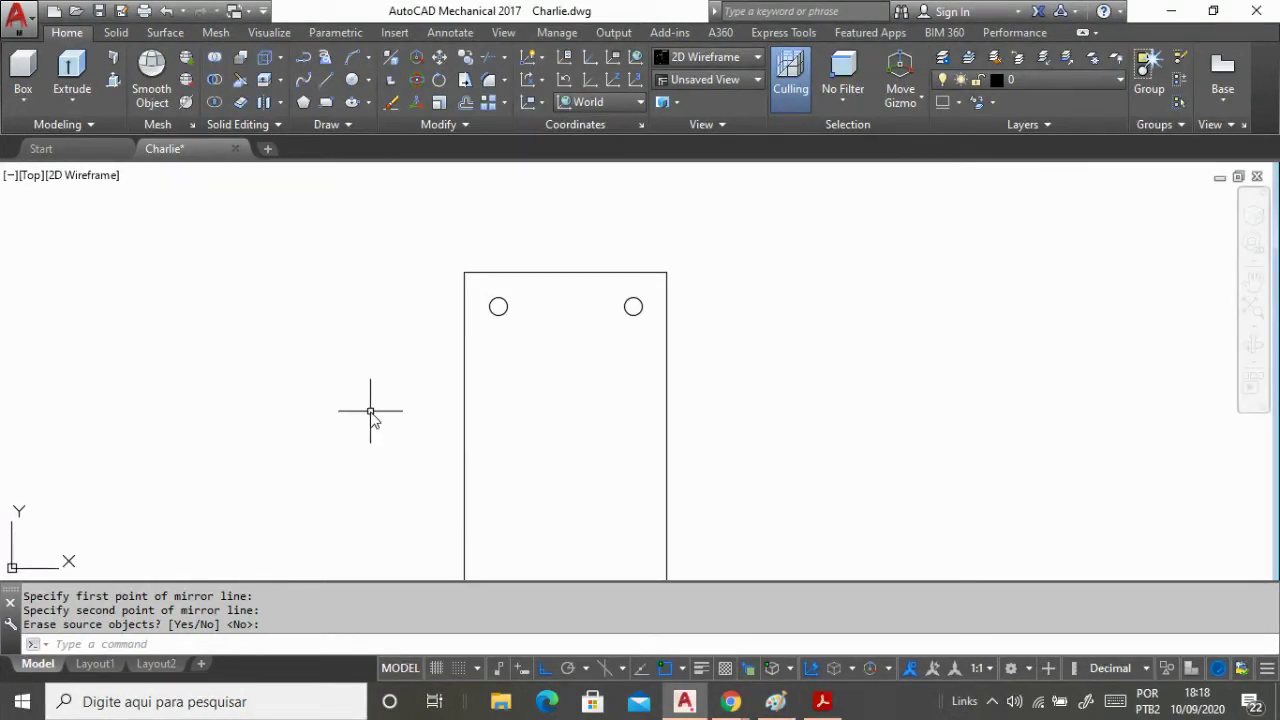
key(Return)
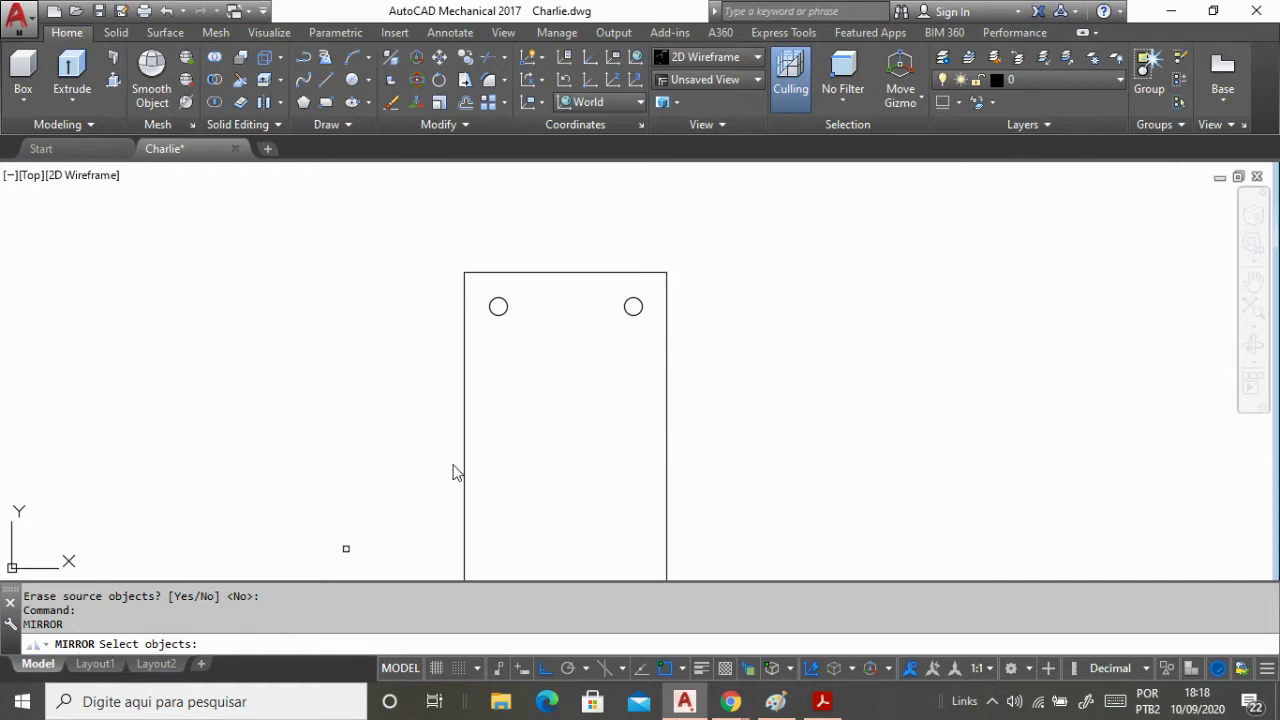
click(429, 288)
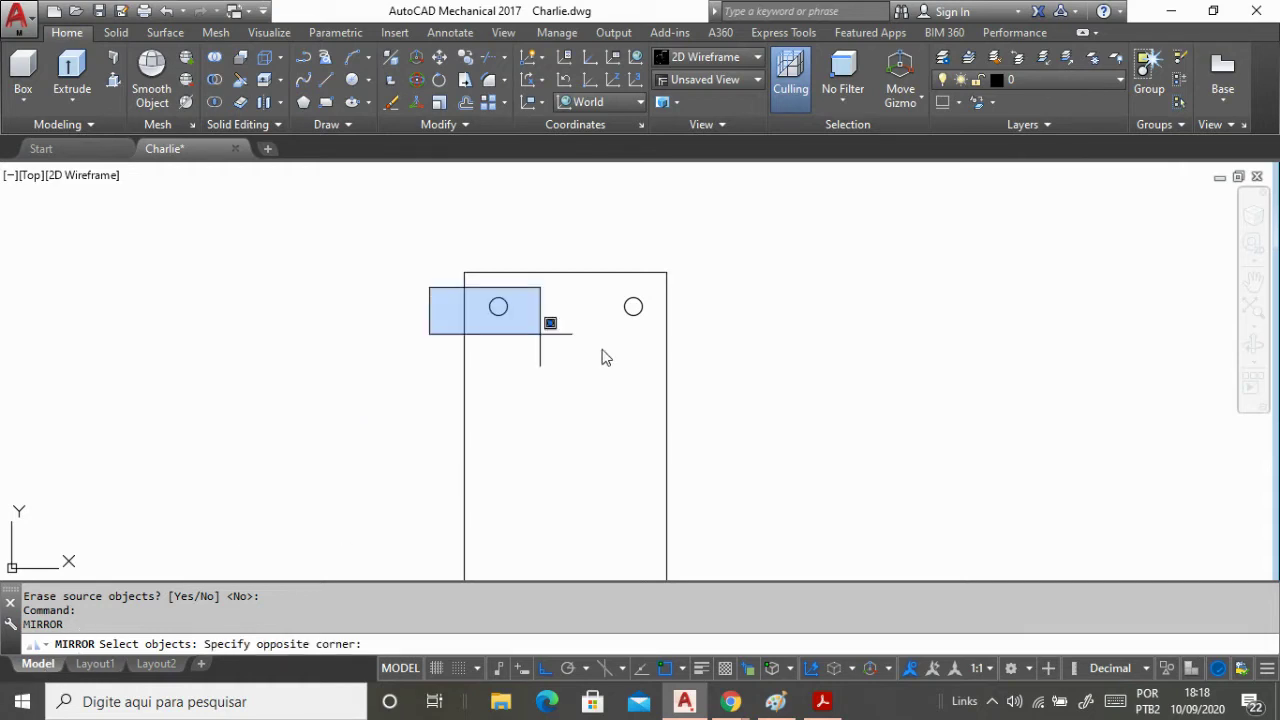
click(763, 362)
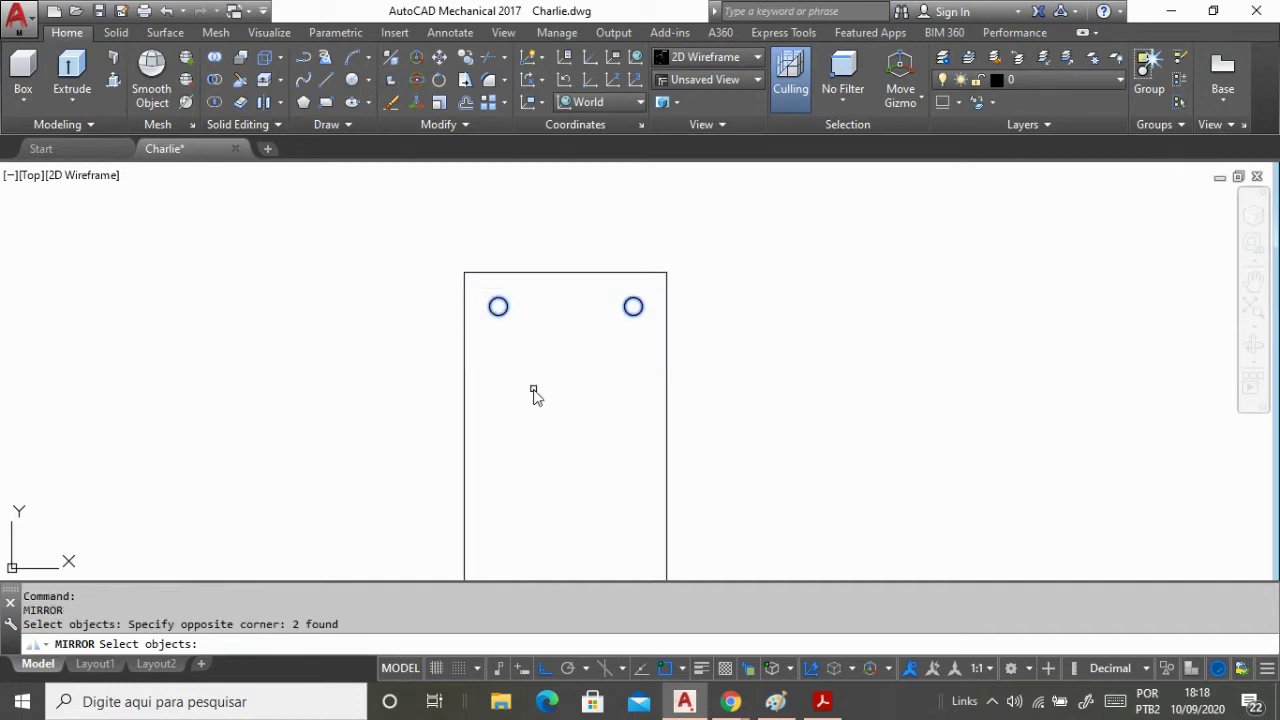
key(Return)
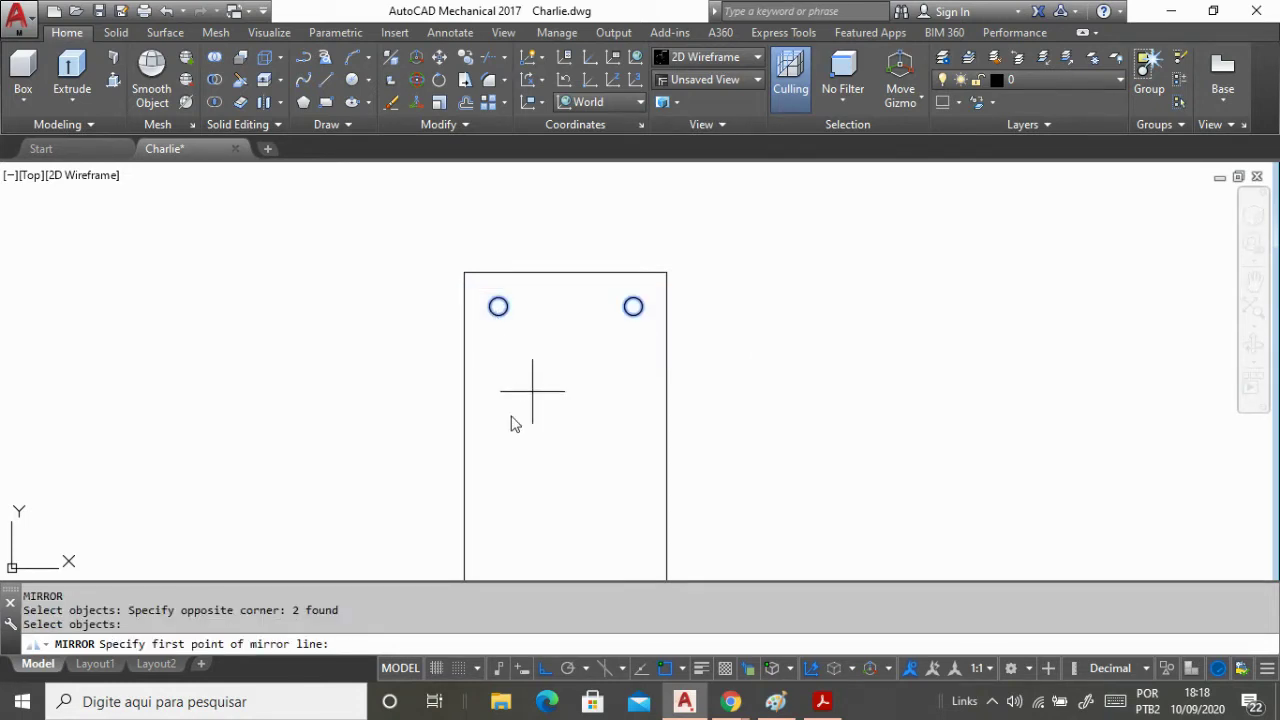
click(464, 461)
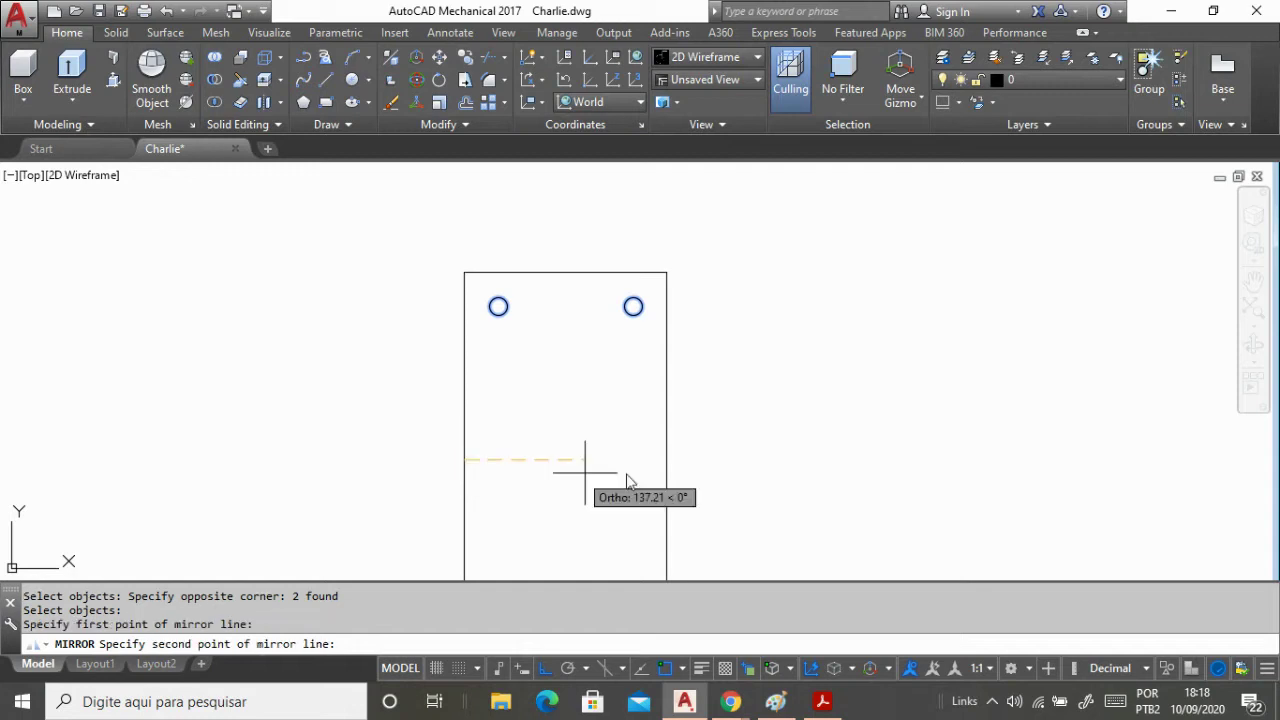
scroll(777, 405, down, 2)
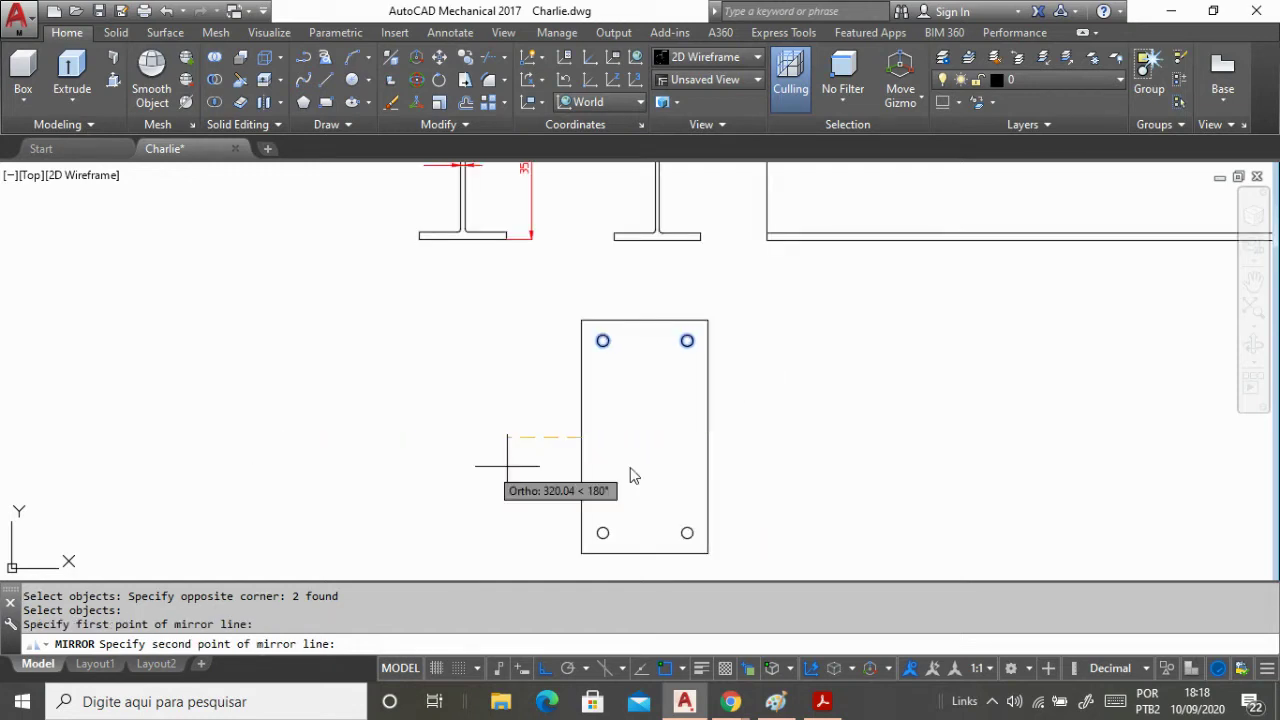
click(386, 433)
key(Return)
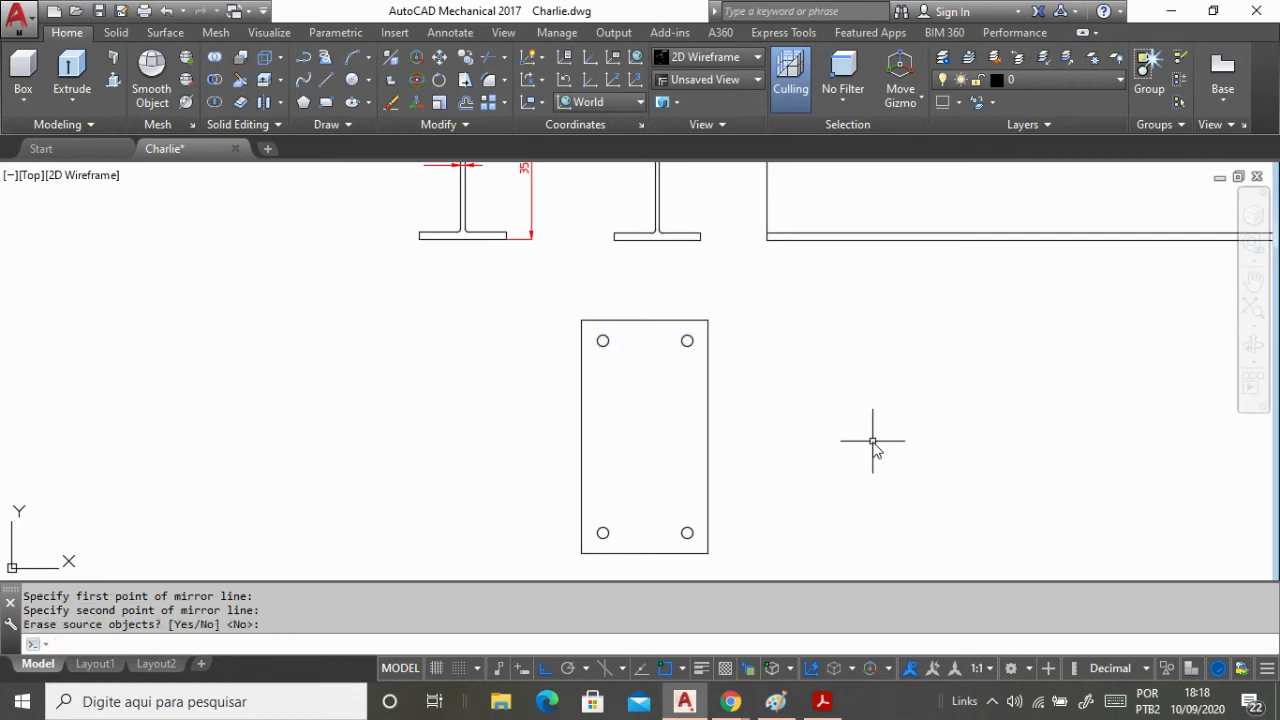
Undo the last mirror of the two upper holes.
scroll(772, 401, up, 2)
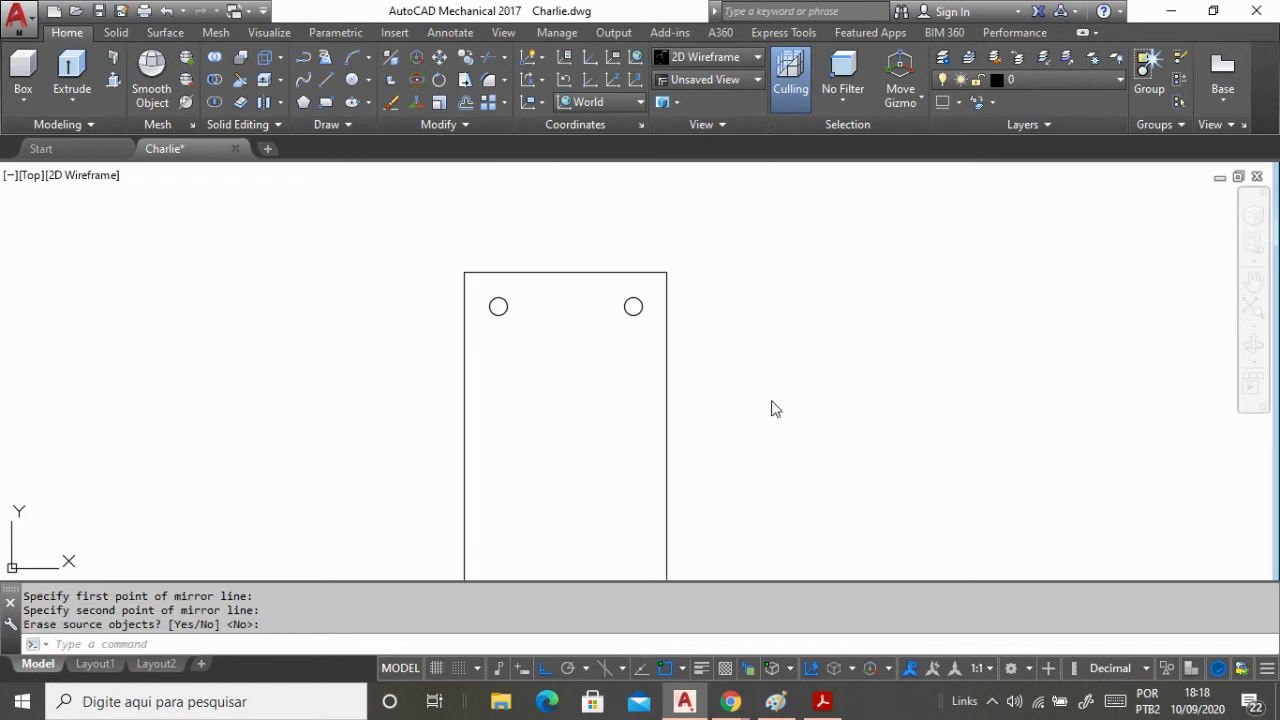
key(ctrl+z)
scroll(975, 480, down, 1)
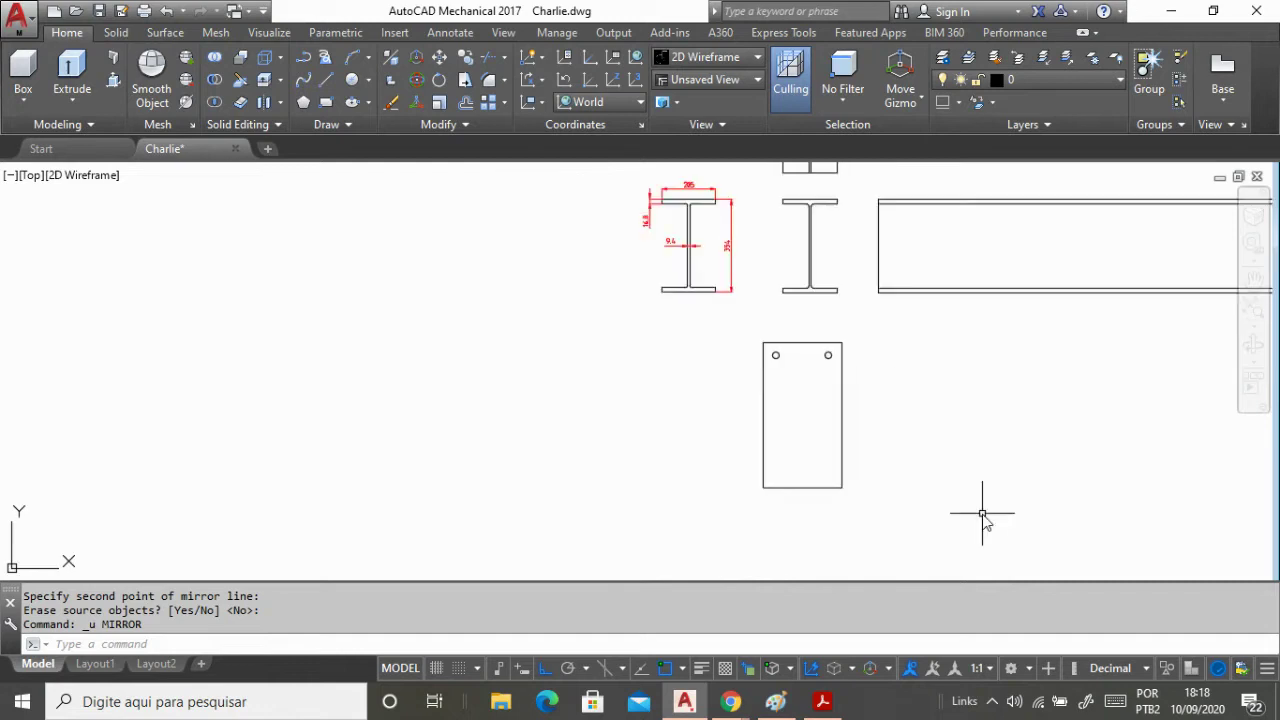
Mirror both upper holes to the plate's lower end about a horizontal line through the left edge's midpoint, keeping the source holes.
scroll(969, 516, up, 1)
text(m)
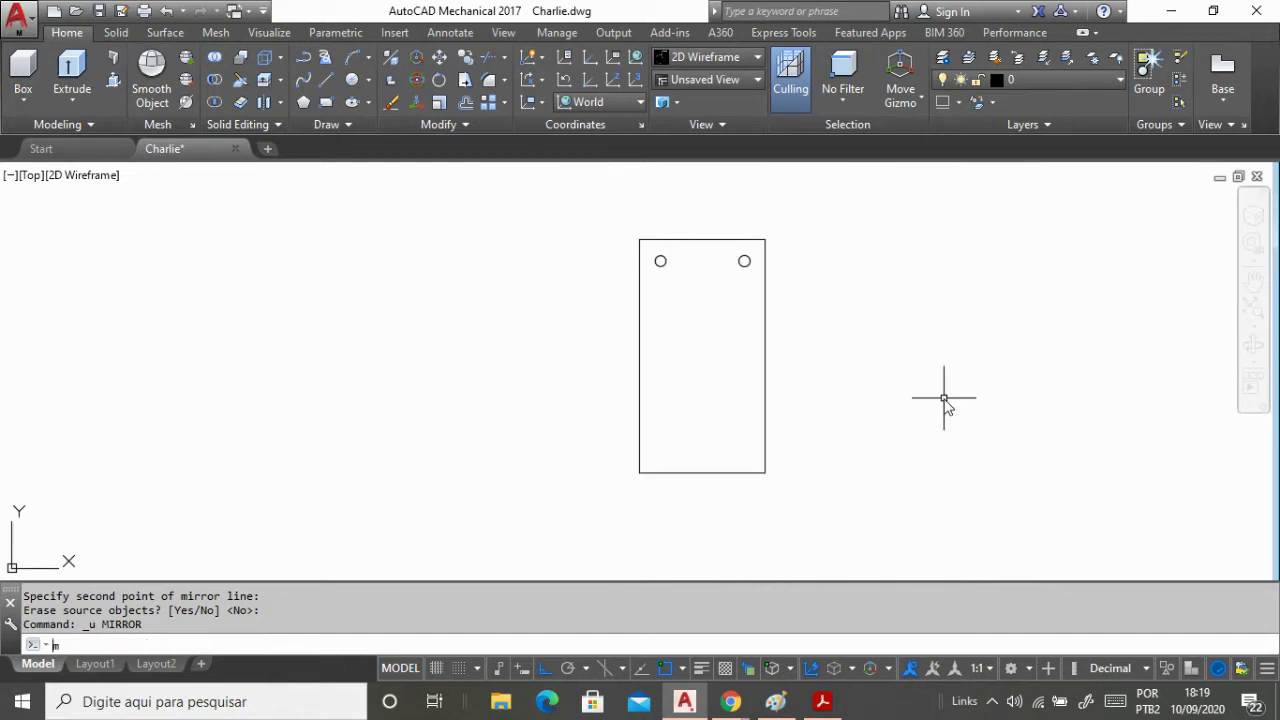
text(irror)
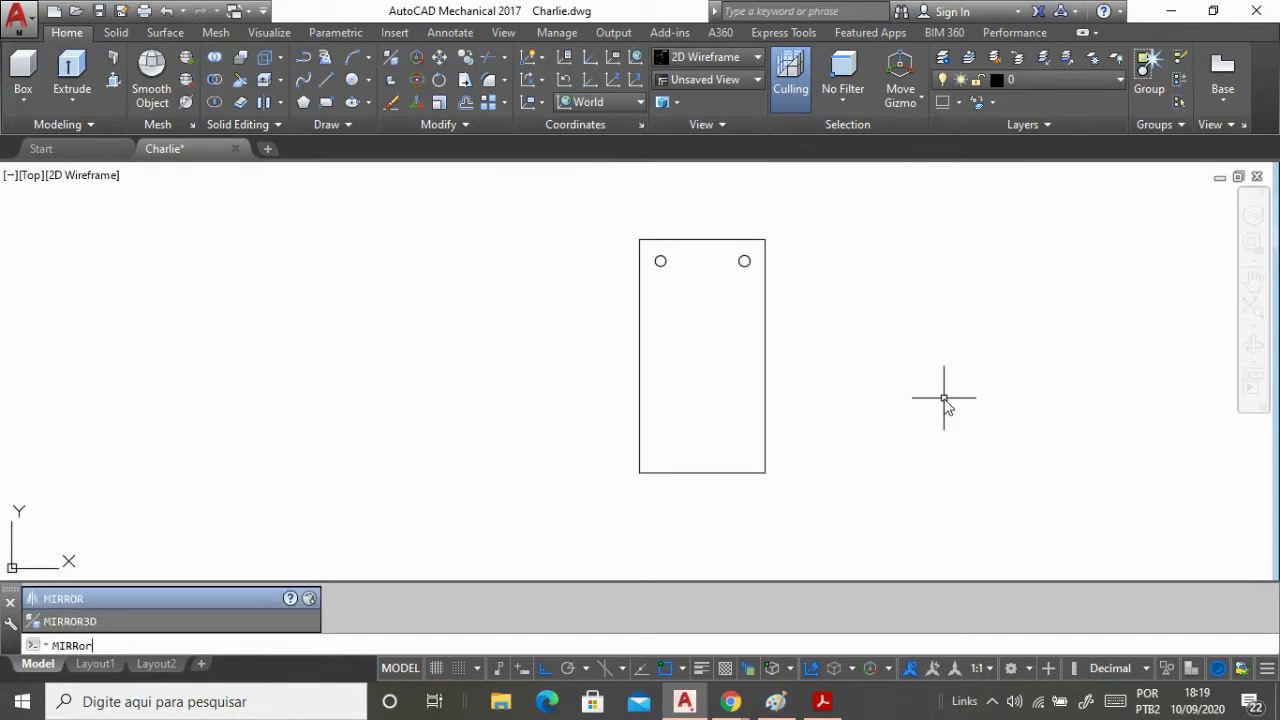
click(183, 598)
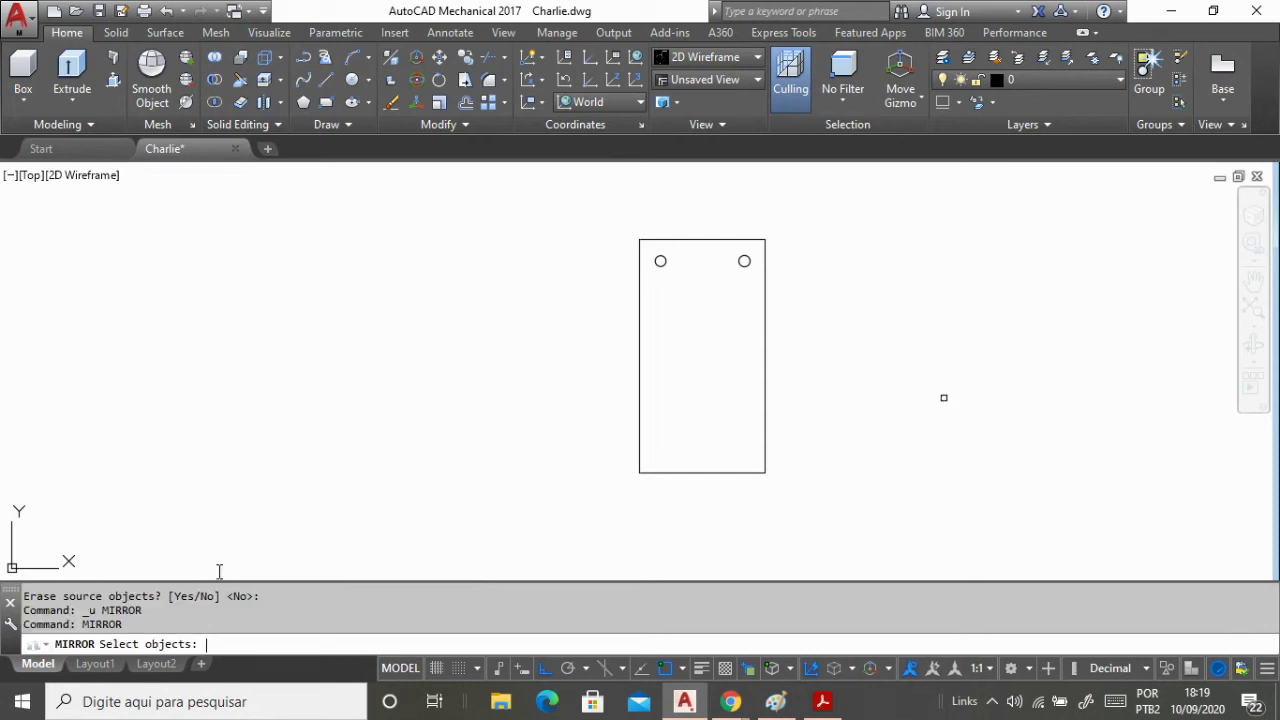
click(660, 263)
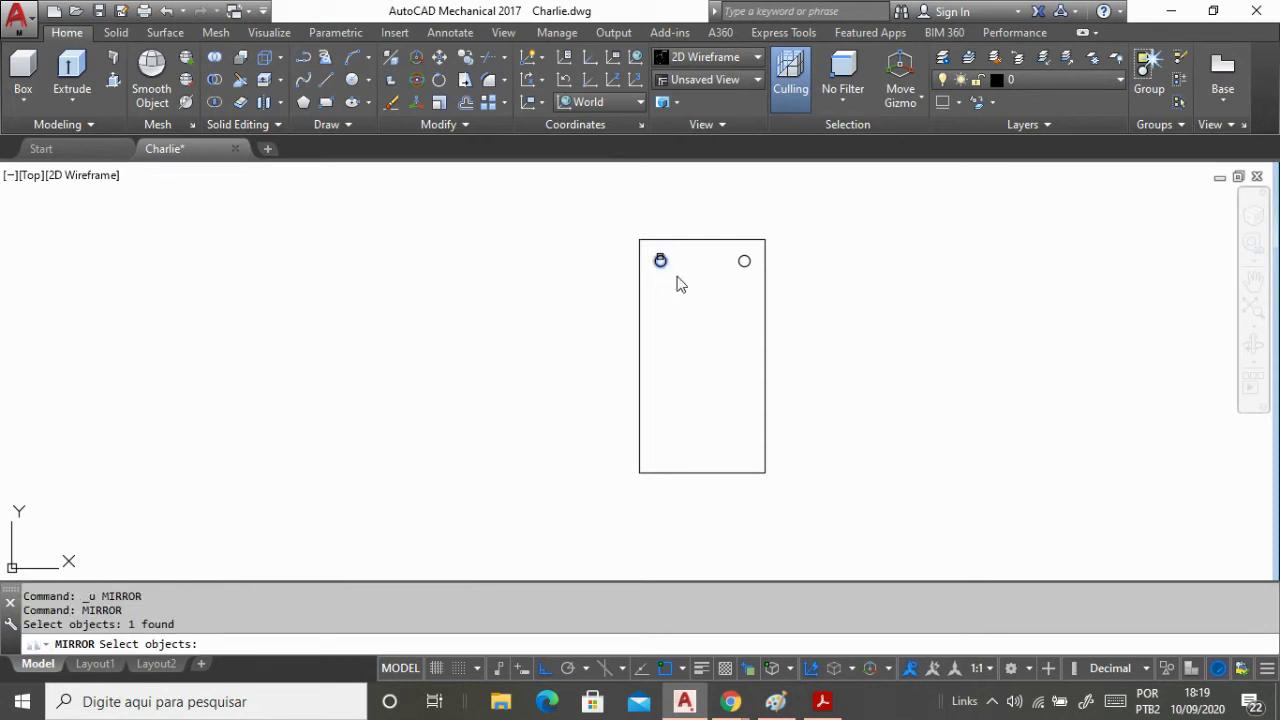
click(744, 263)
key(Return)
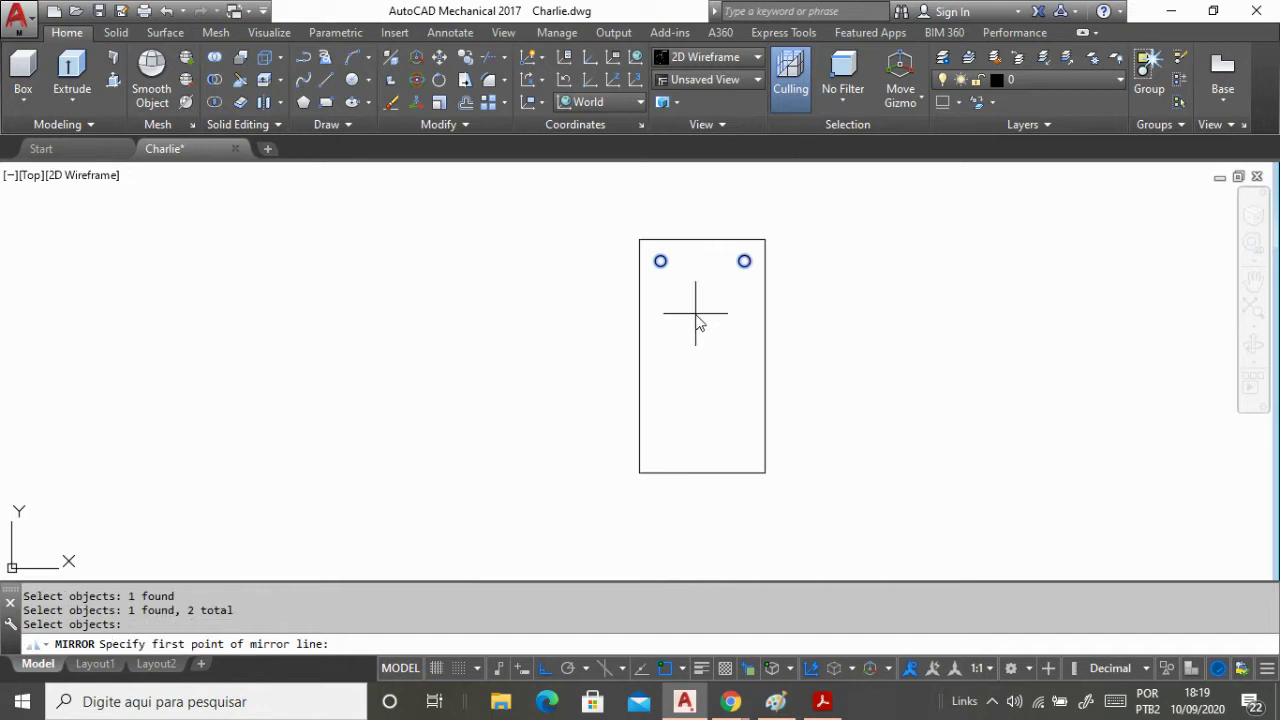
click(640, 356)
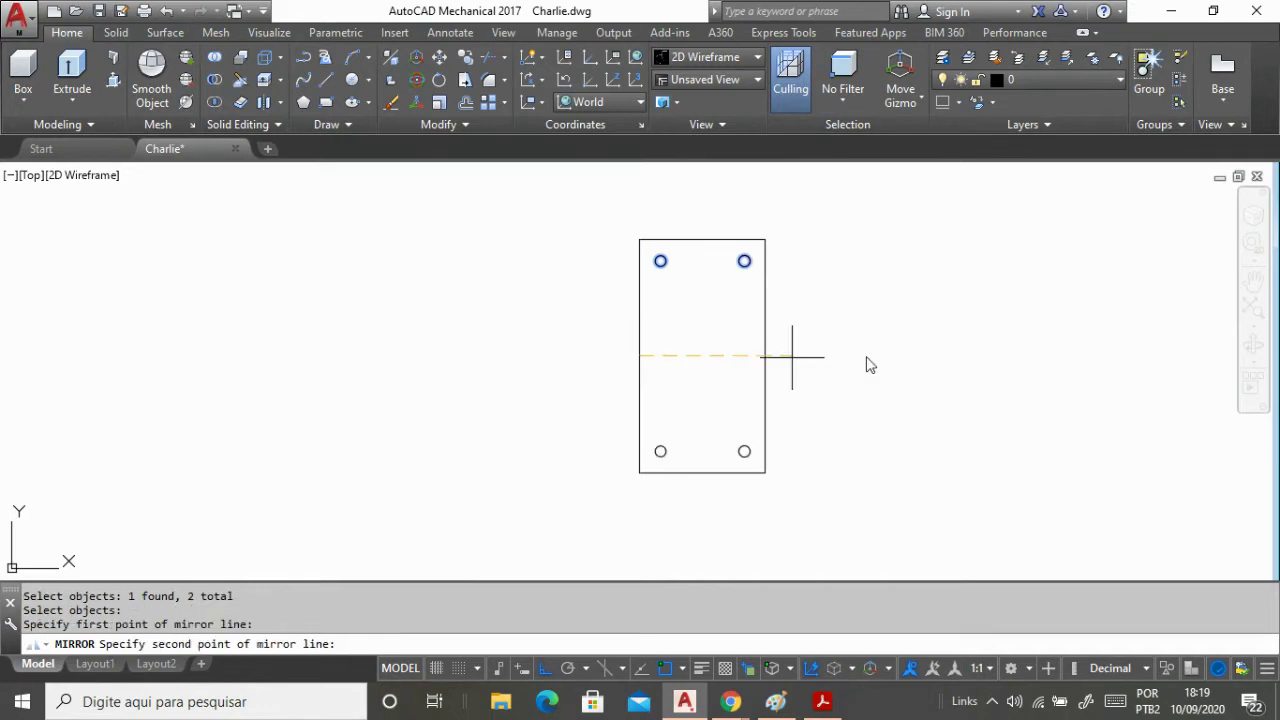
click(1032, 364)
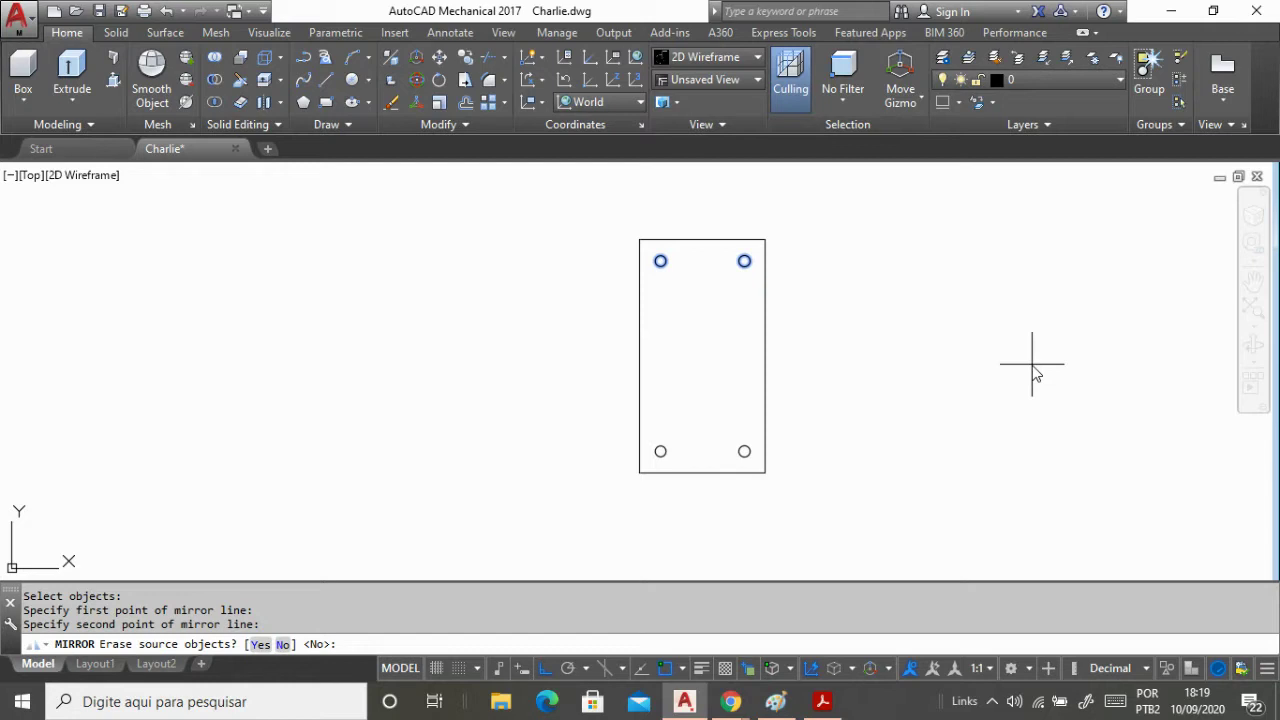
key(Return)
Draw a diagonal line from the plate's upper-left corner to its lower-right corner.
scroll(553, 321, down, 3)
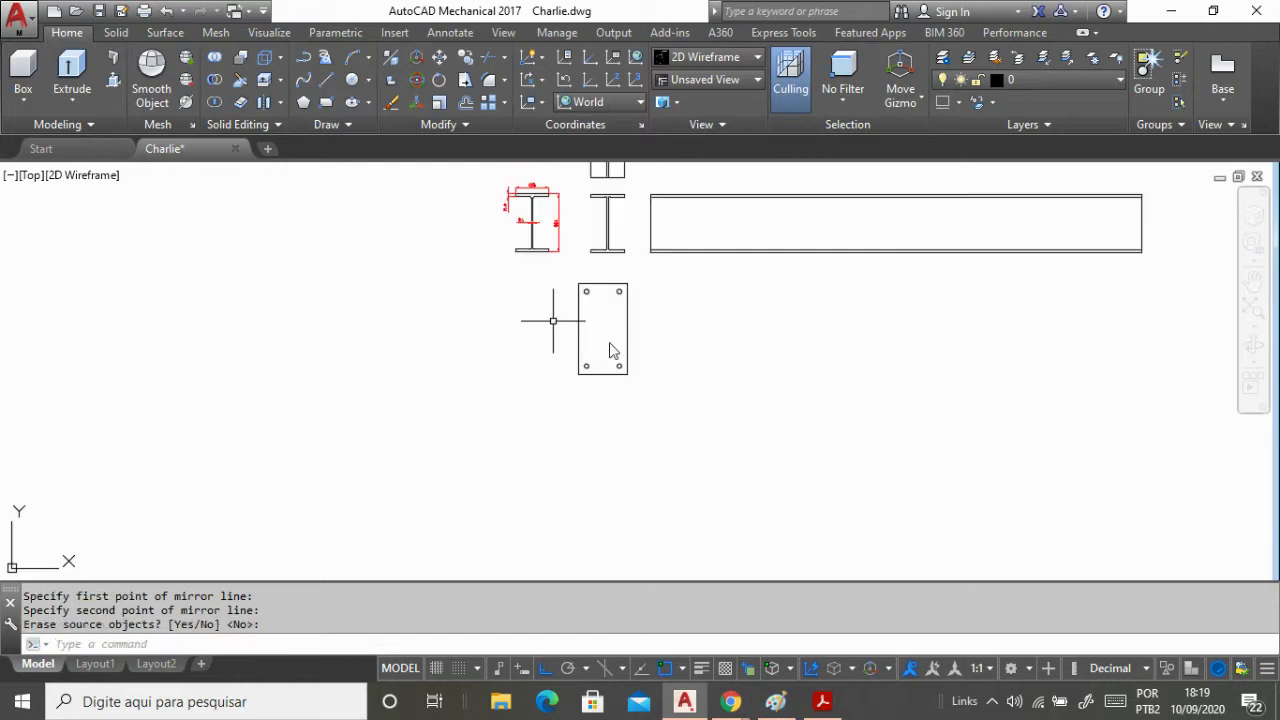
scroll(598, 300, up, 2)
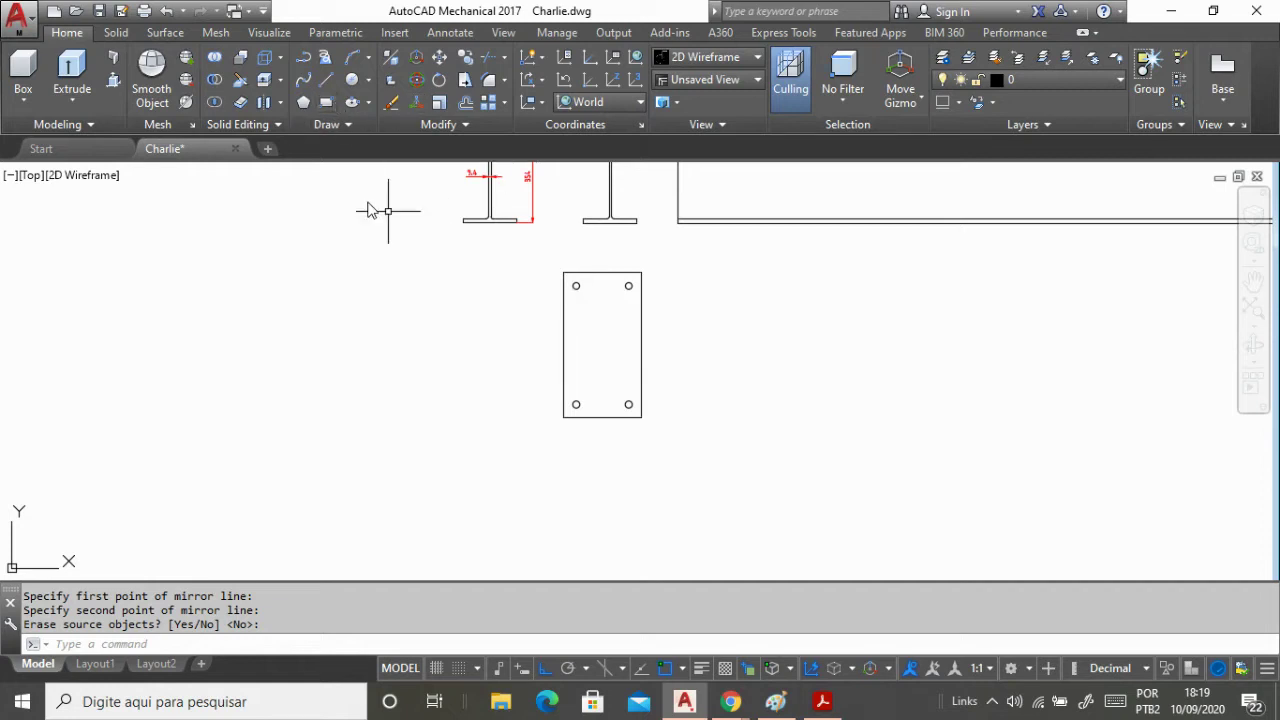
click(326, 79)
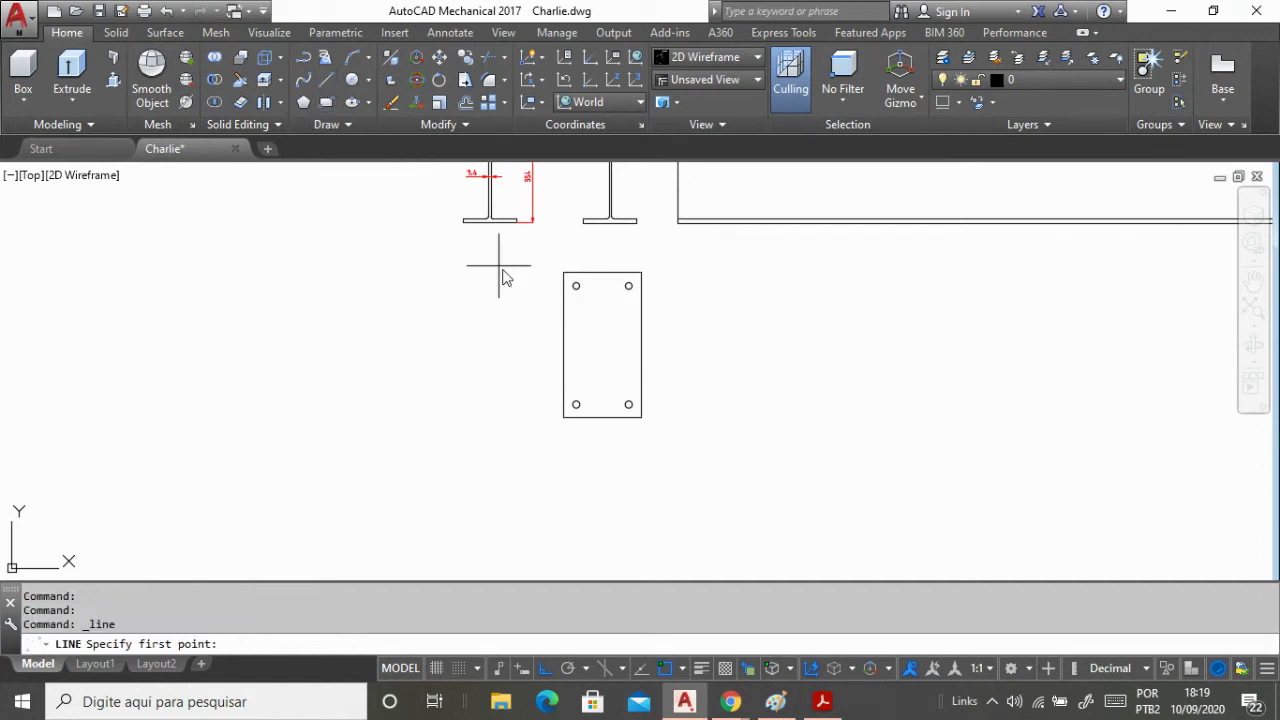
click(566, 280)
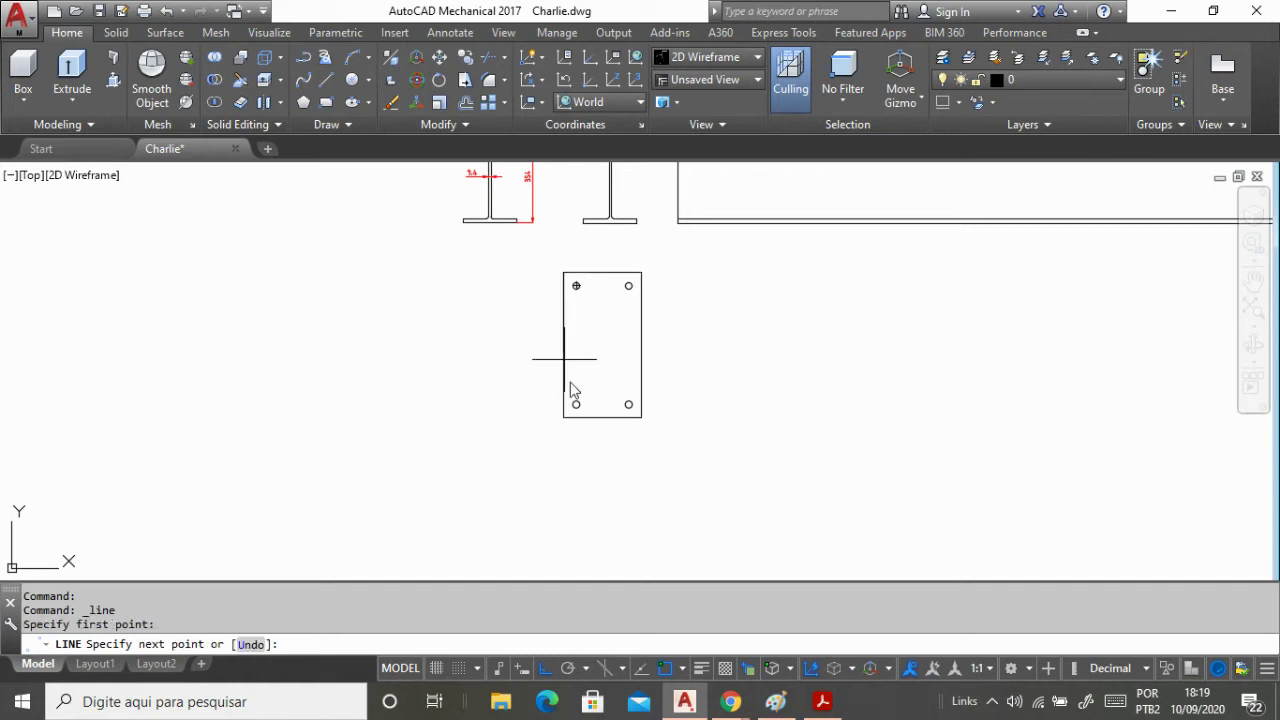
click(641, 417)
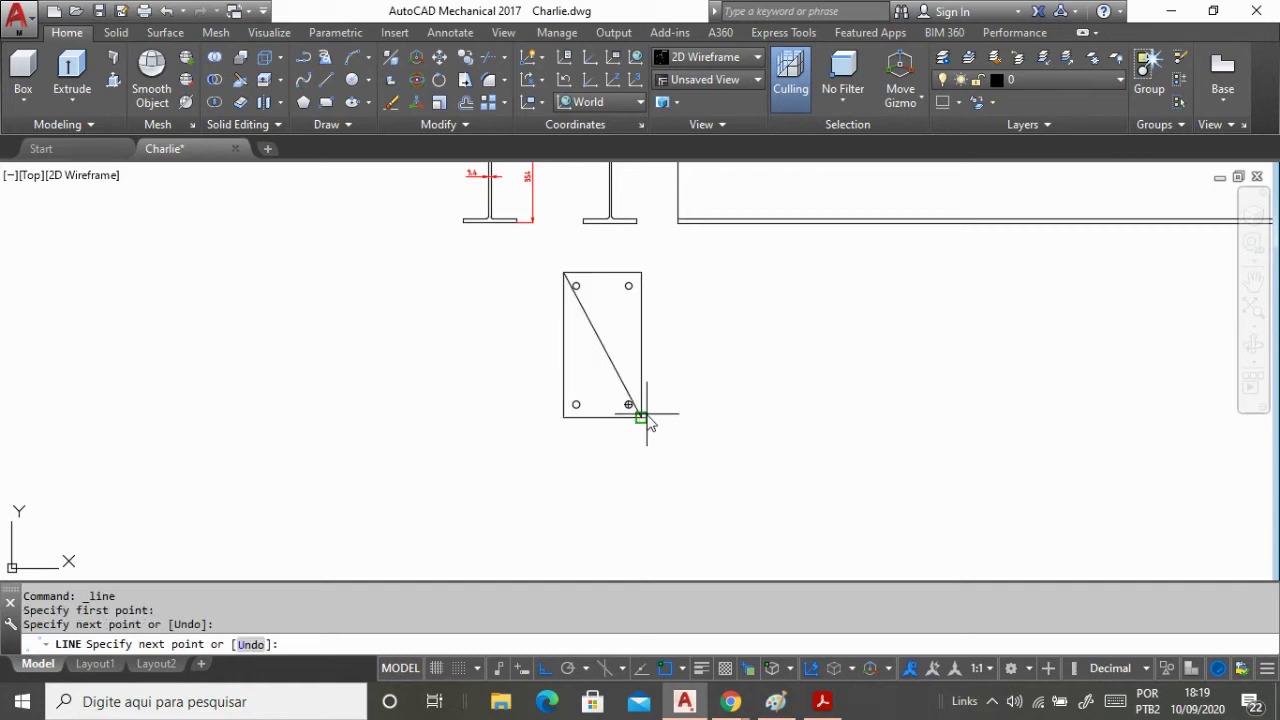
key(Return)
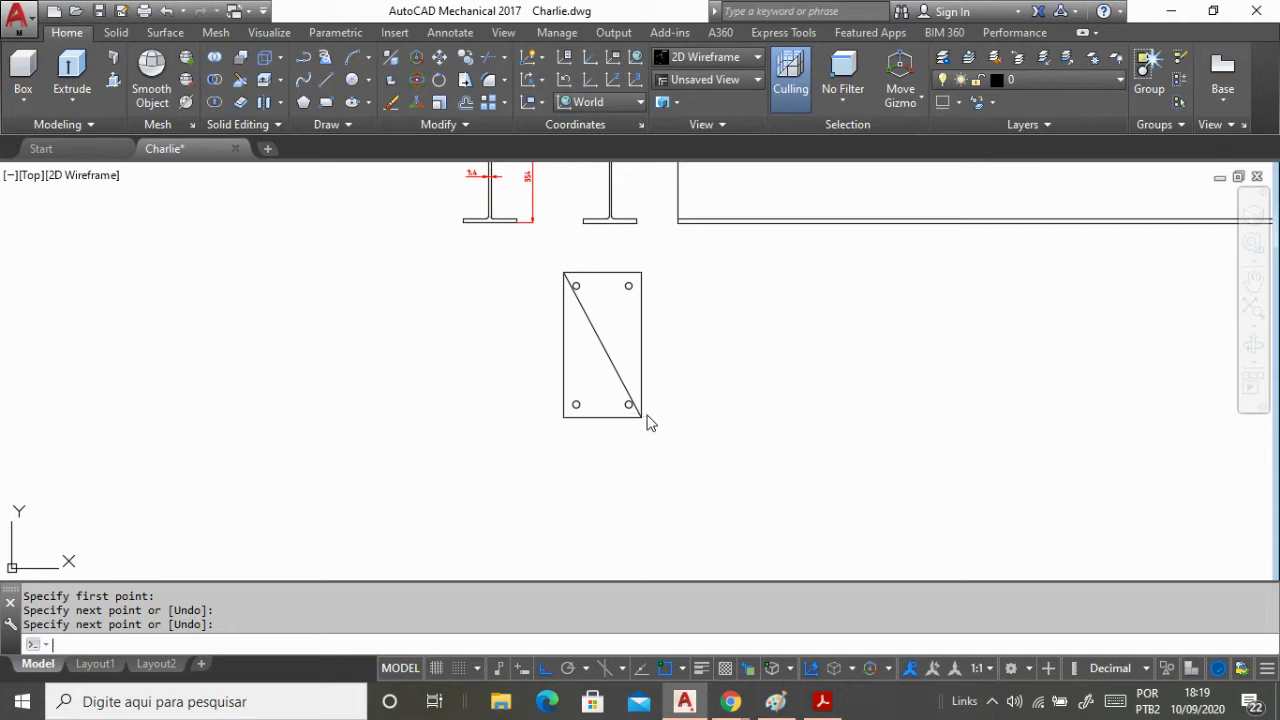
Draw a short horizontal line across the web of the undimensioned I-section, between the midpoints of its two web edges.
key(Return)
scroll(603, 420, down, 4)
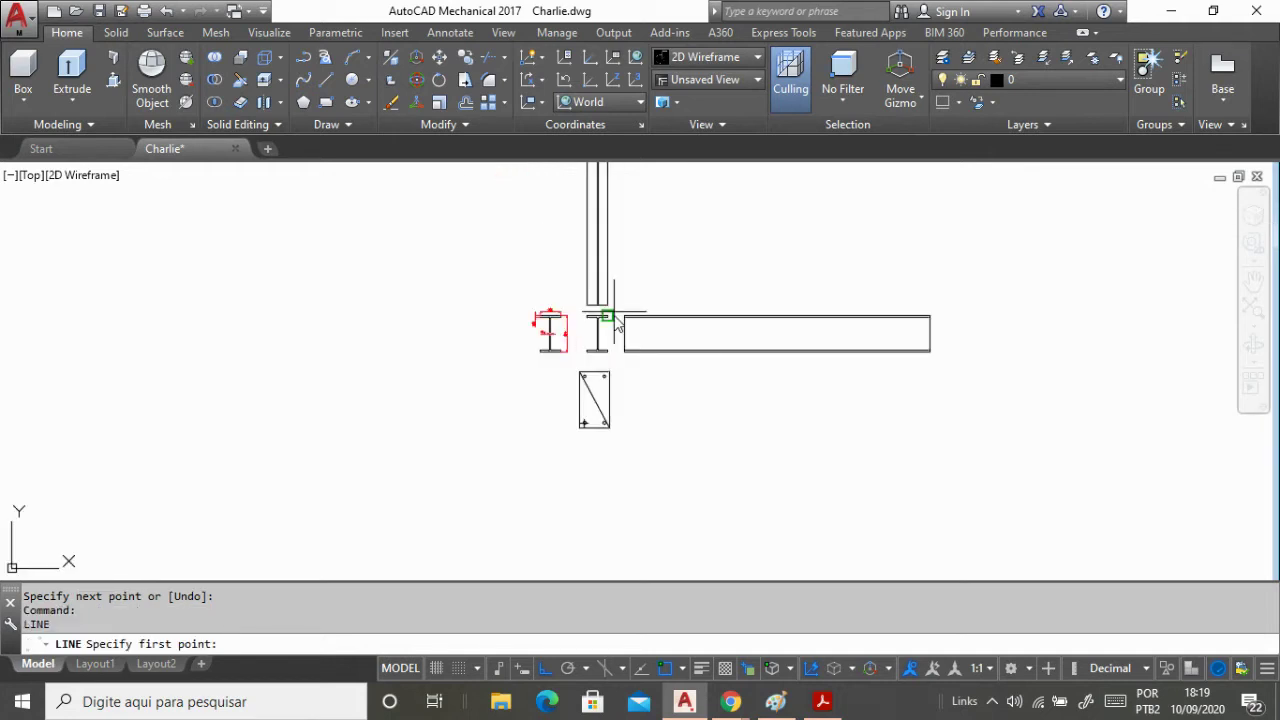
scroll(557, 388, up, 6)
scroll(531, 392, up, 4)
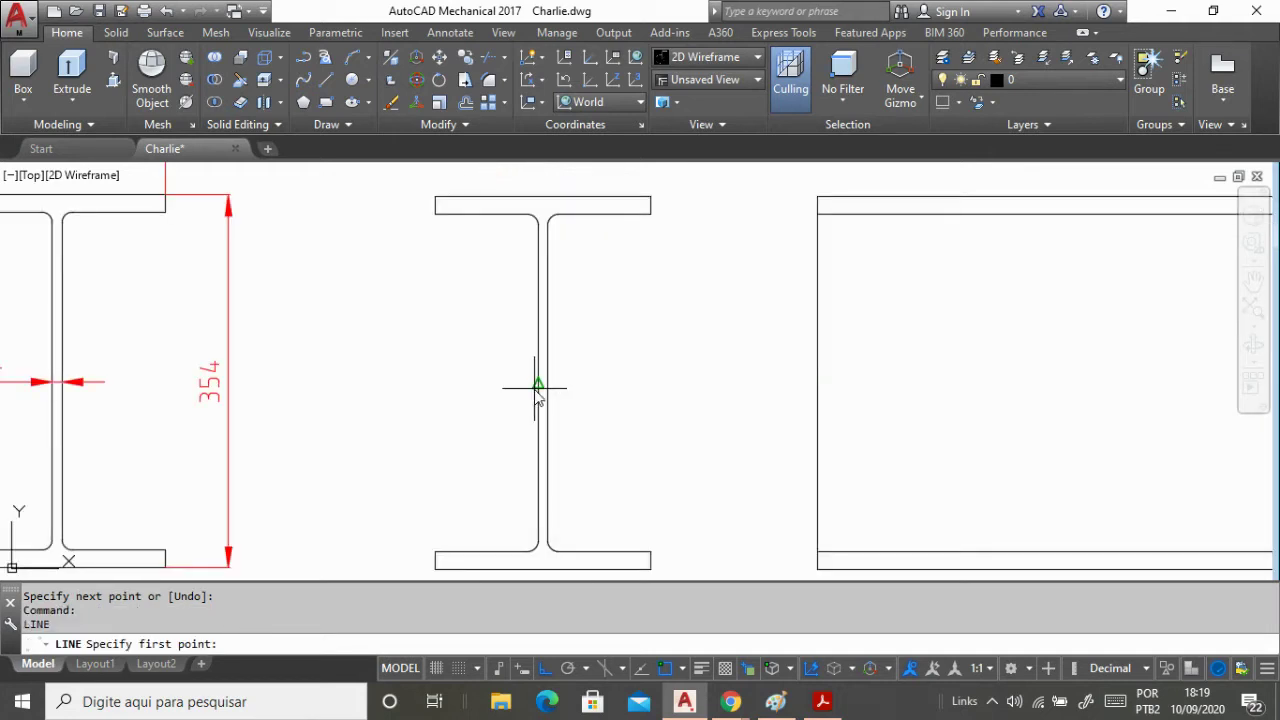
click(538, 390)
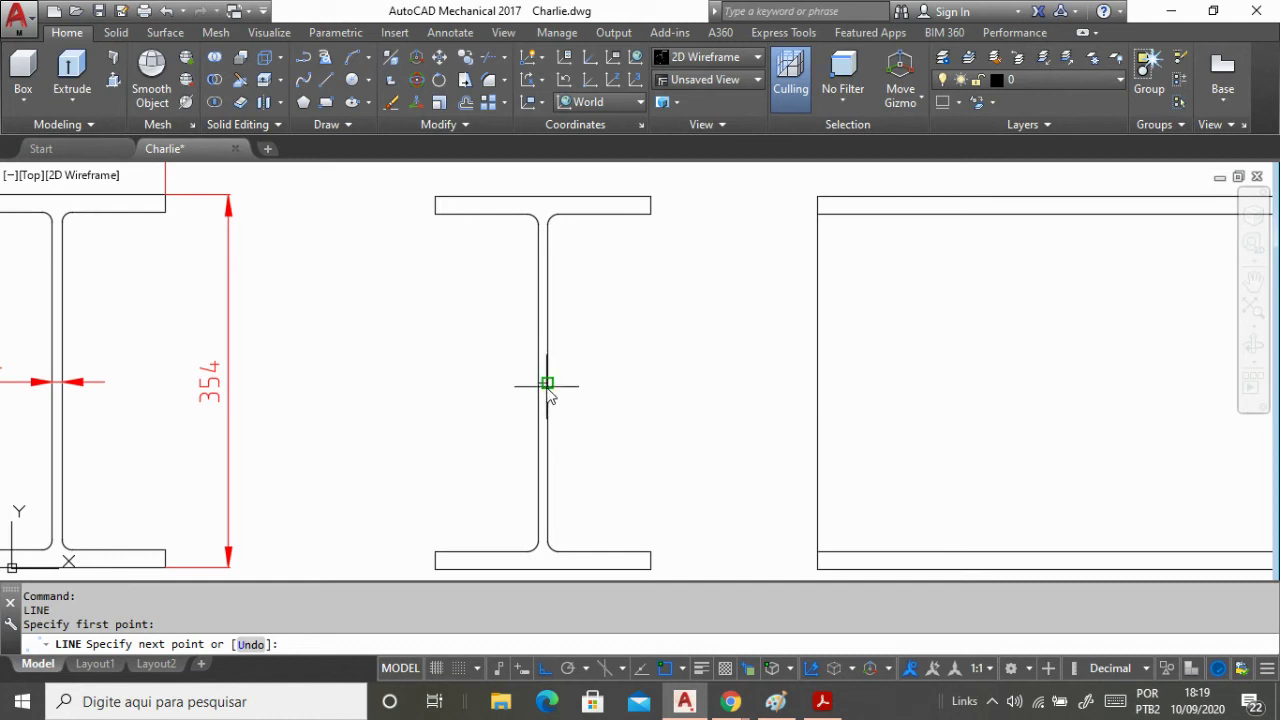
key(Return)
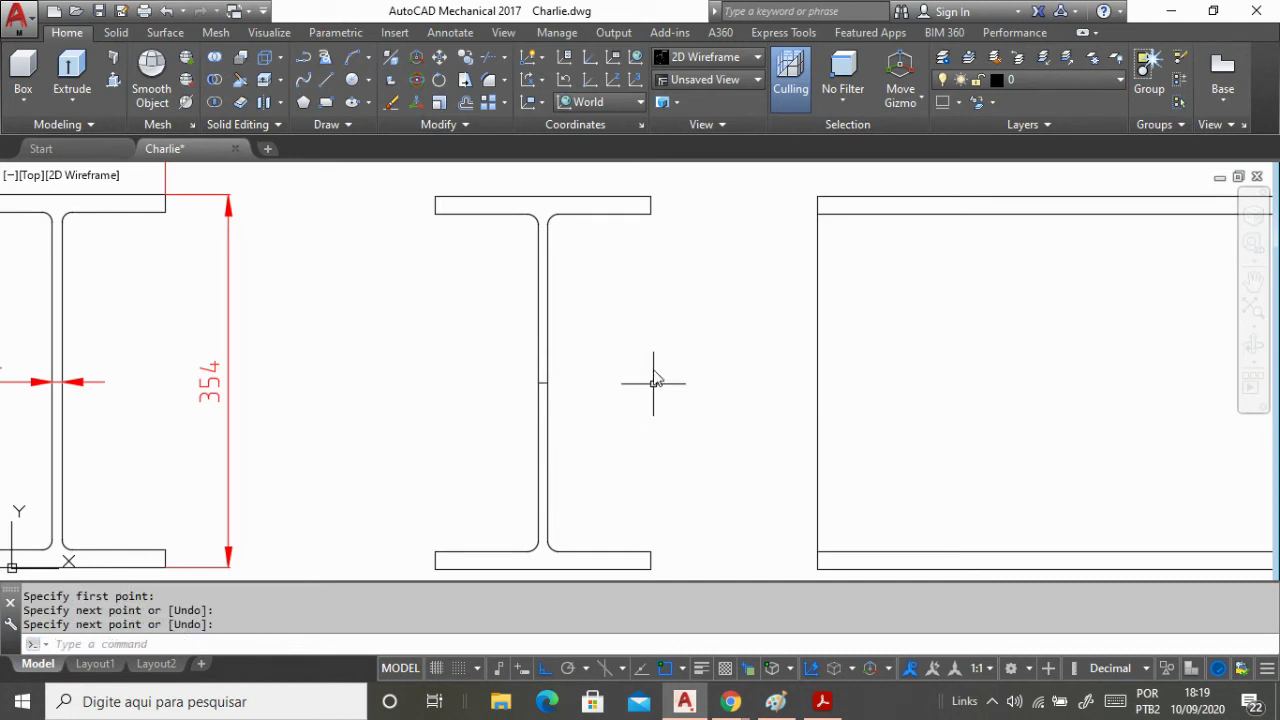
Move the undimensioned I-section with its short web line from that line's midpoint to the midpoint of the plate's diagonal.
scroll(656, 370, down, 4)
scroll(624, 380, up, 2)
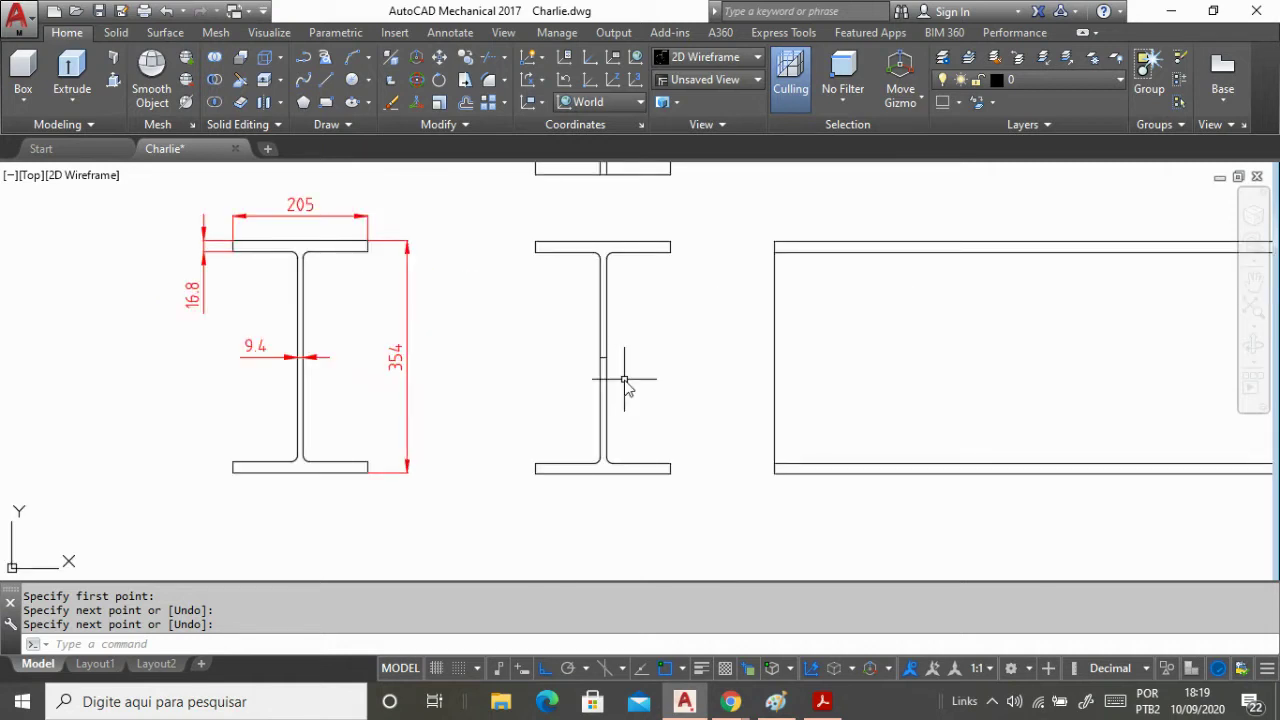
text(m)
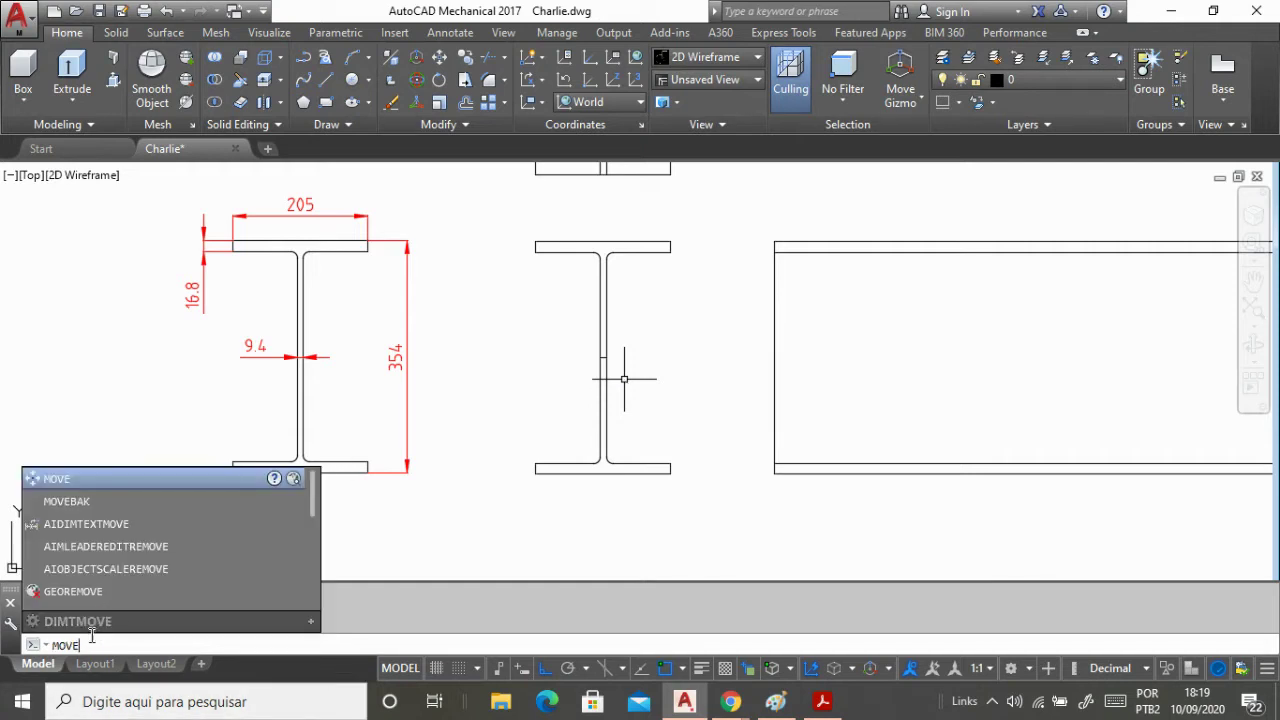
click(84, 484)
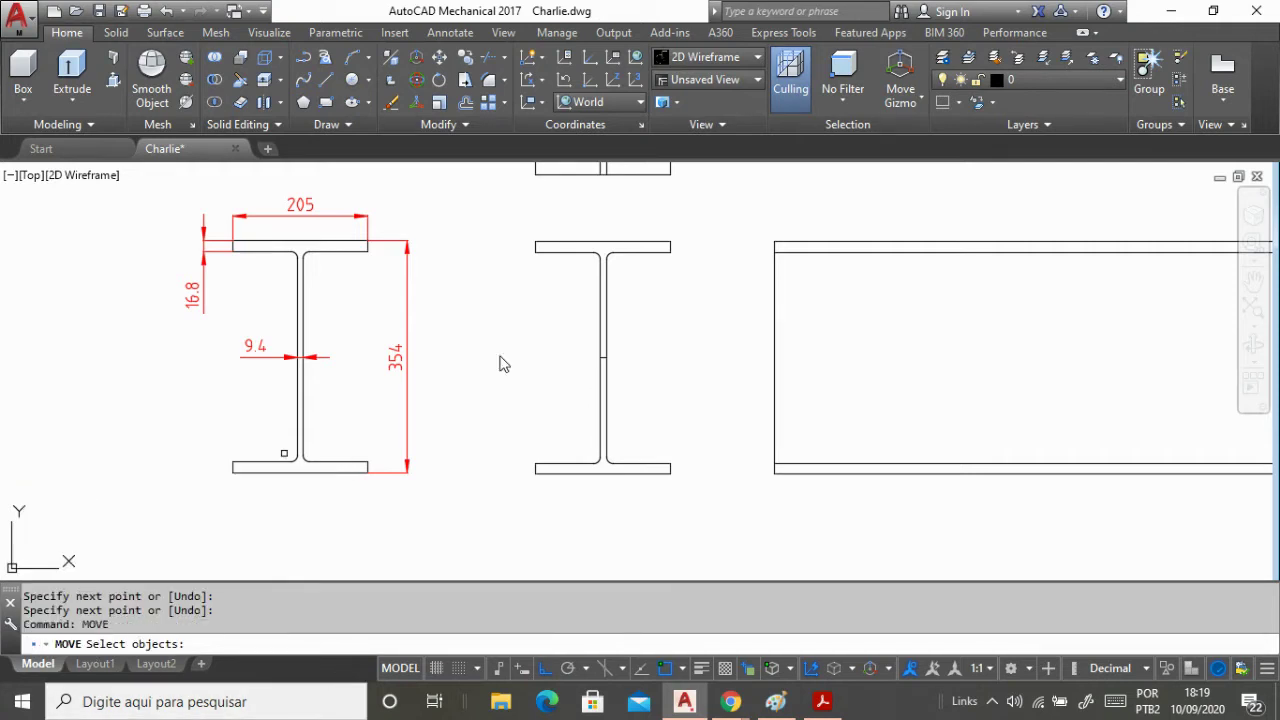
click(492, 224)
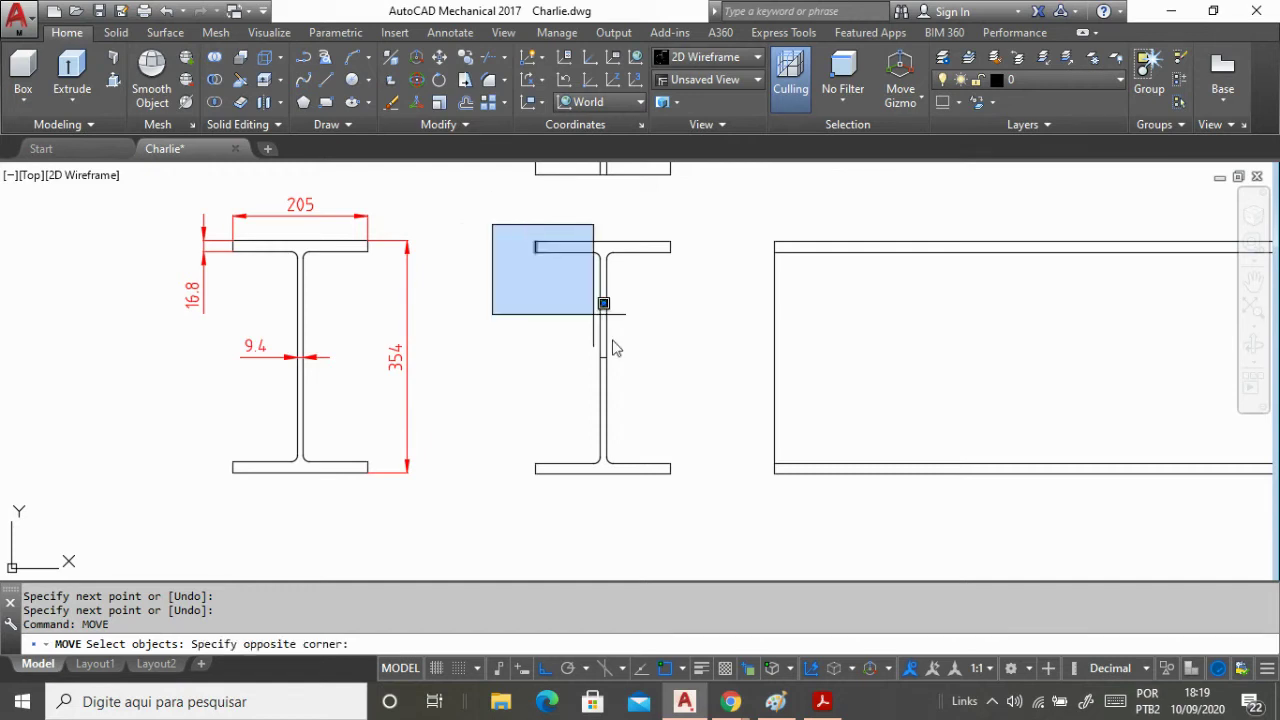
click(722, 518)
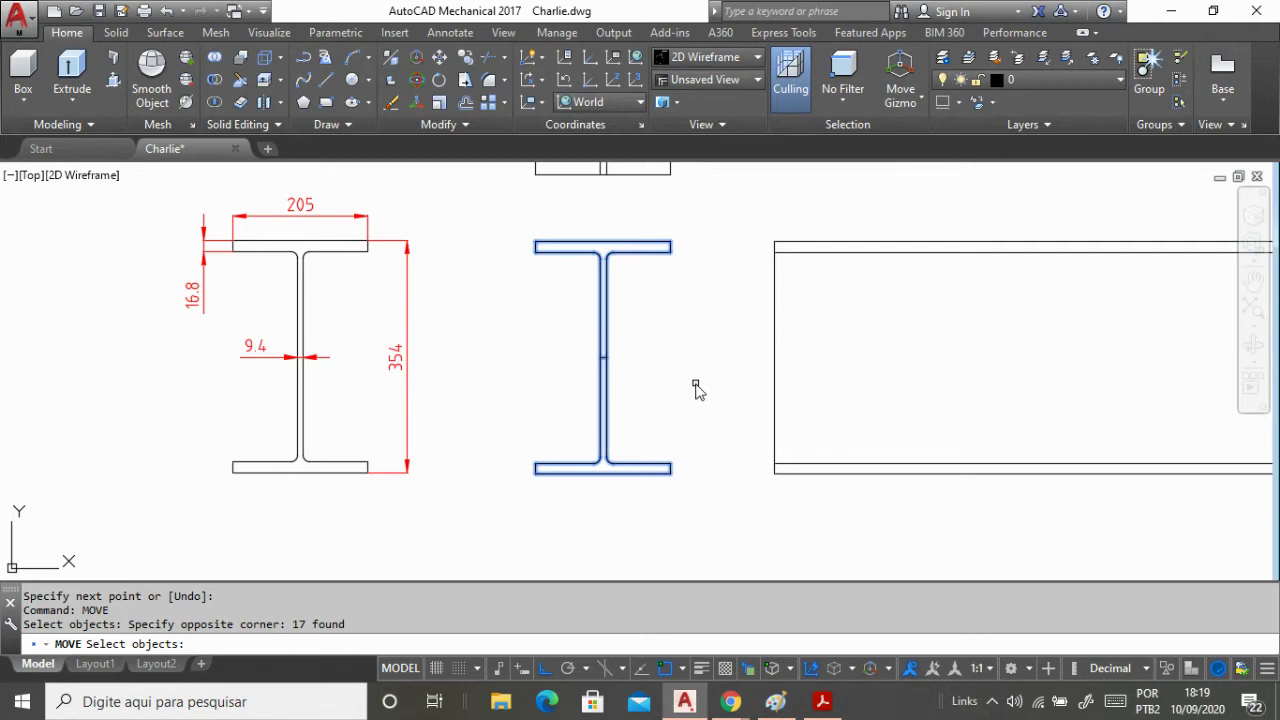
key(Return)
scroll(623, 372, up, 2)
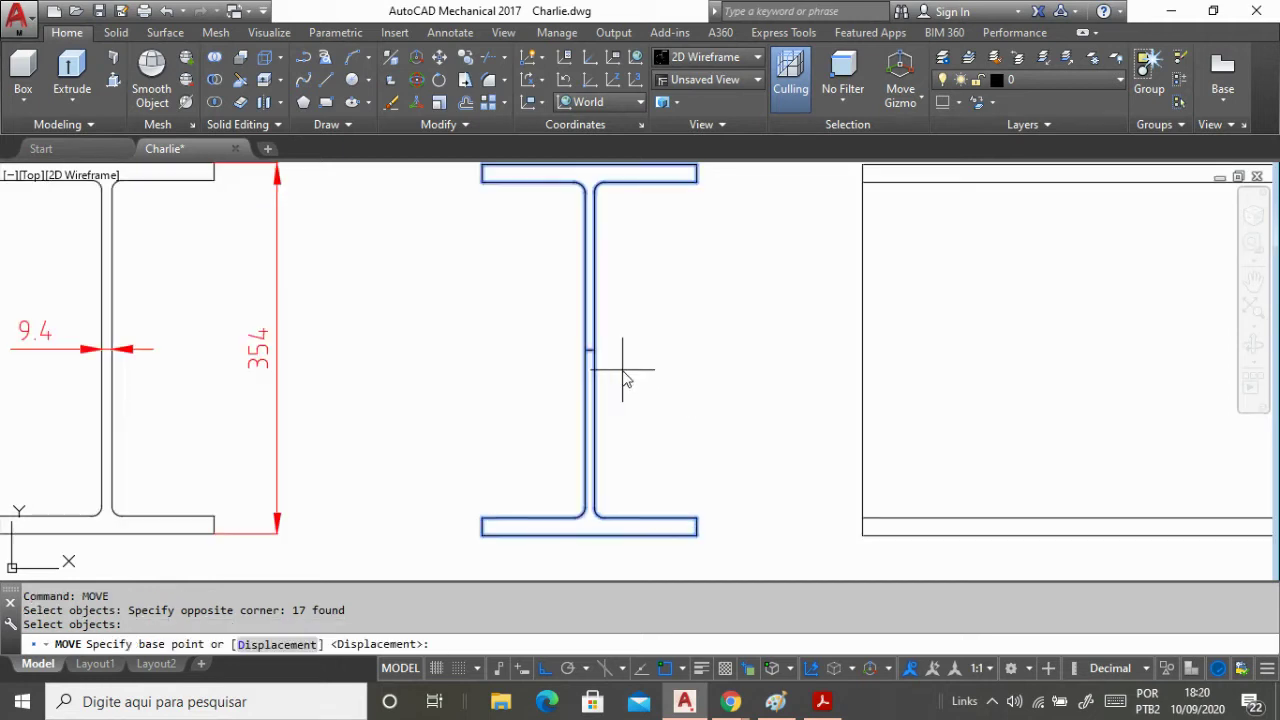
scroll(623, 372, up, 2)
scroll(600, 363, up, 1)
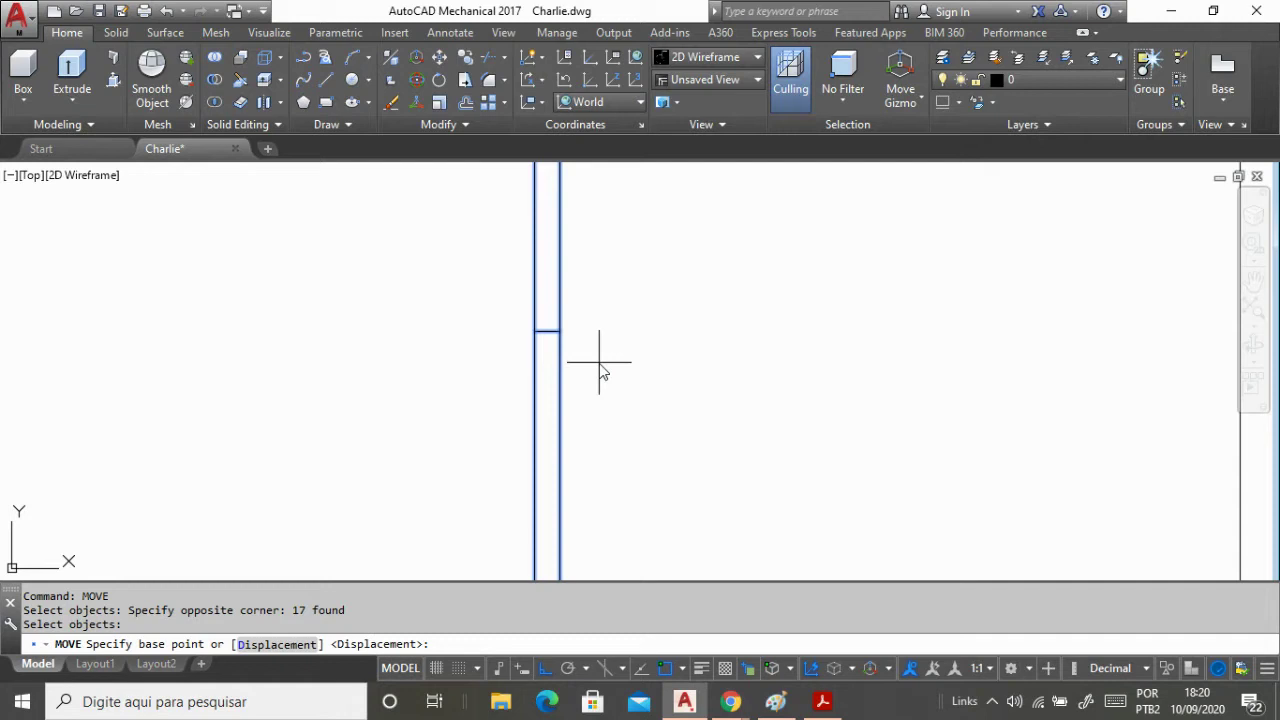
click(547, 332)
scroll(571, 334, down, 4)
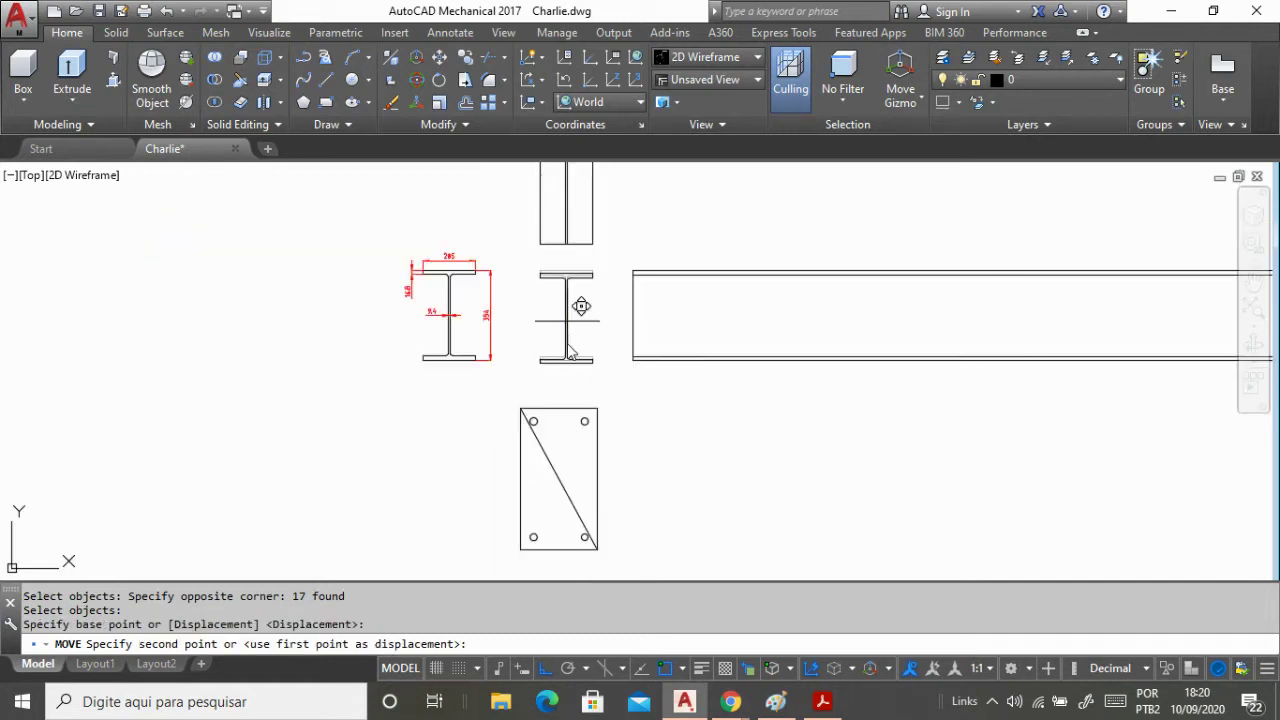
scroll(529, 513, up, 2)
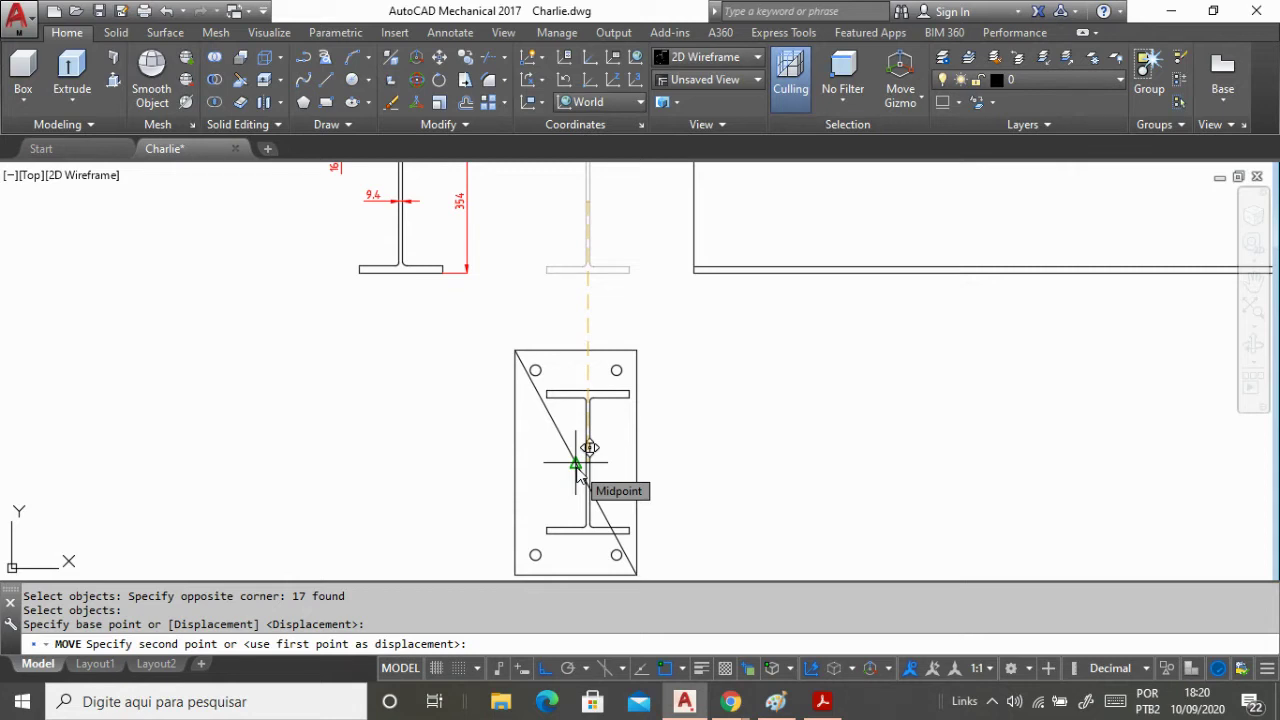
click(576, 466)
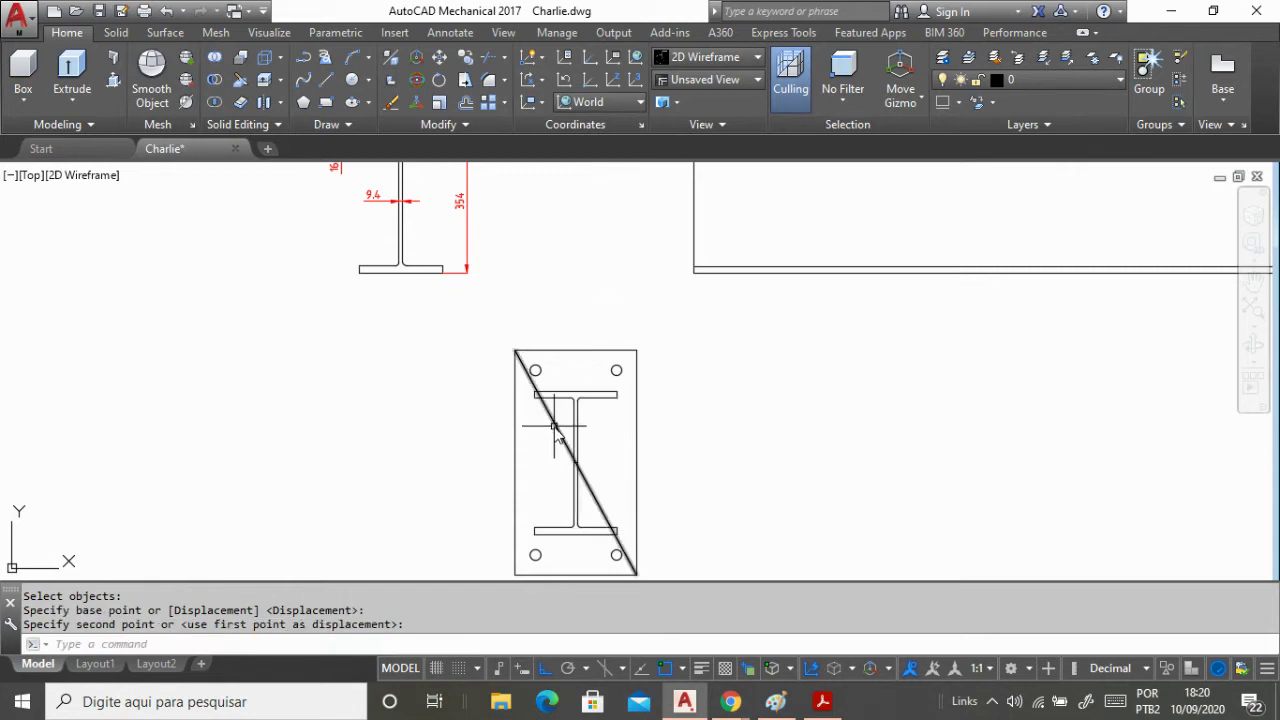
Delete the plate's diagonal line and the short horizontal line across the I-section's web.
click(556, 427)
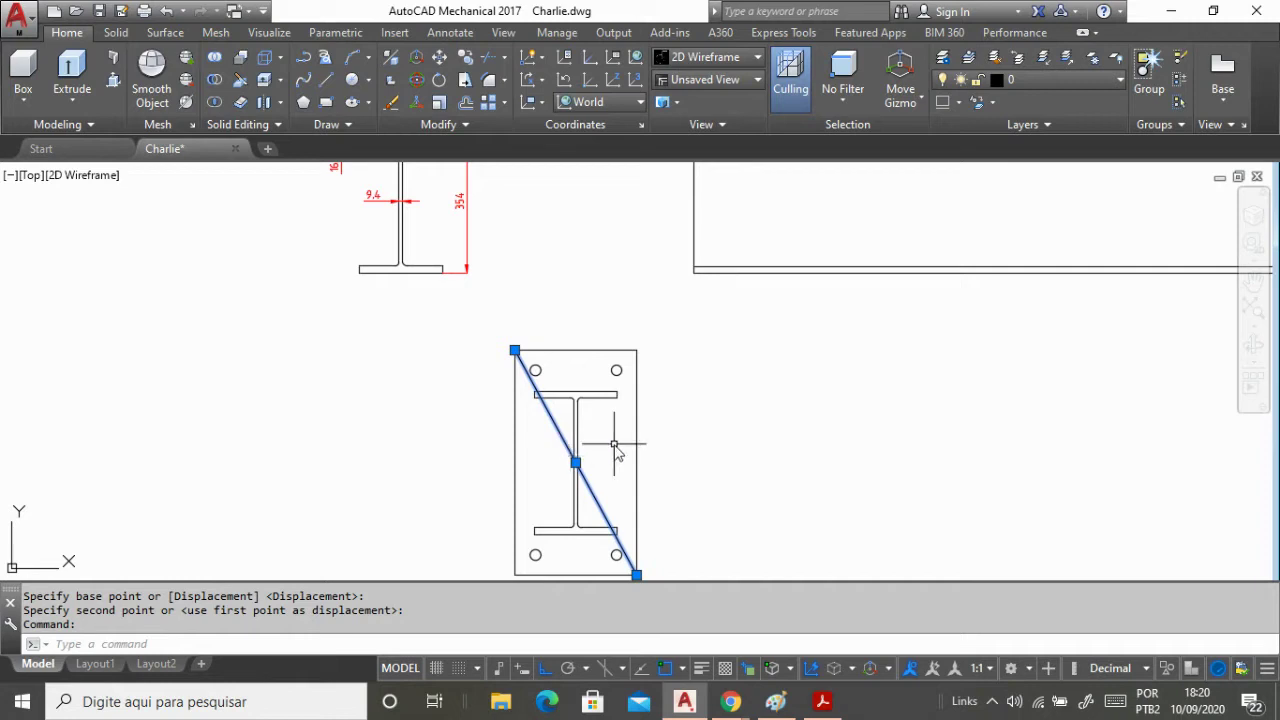
key(Delete)
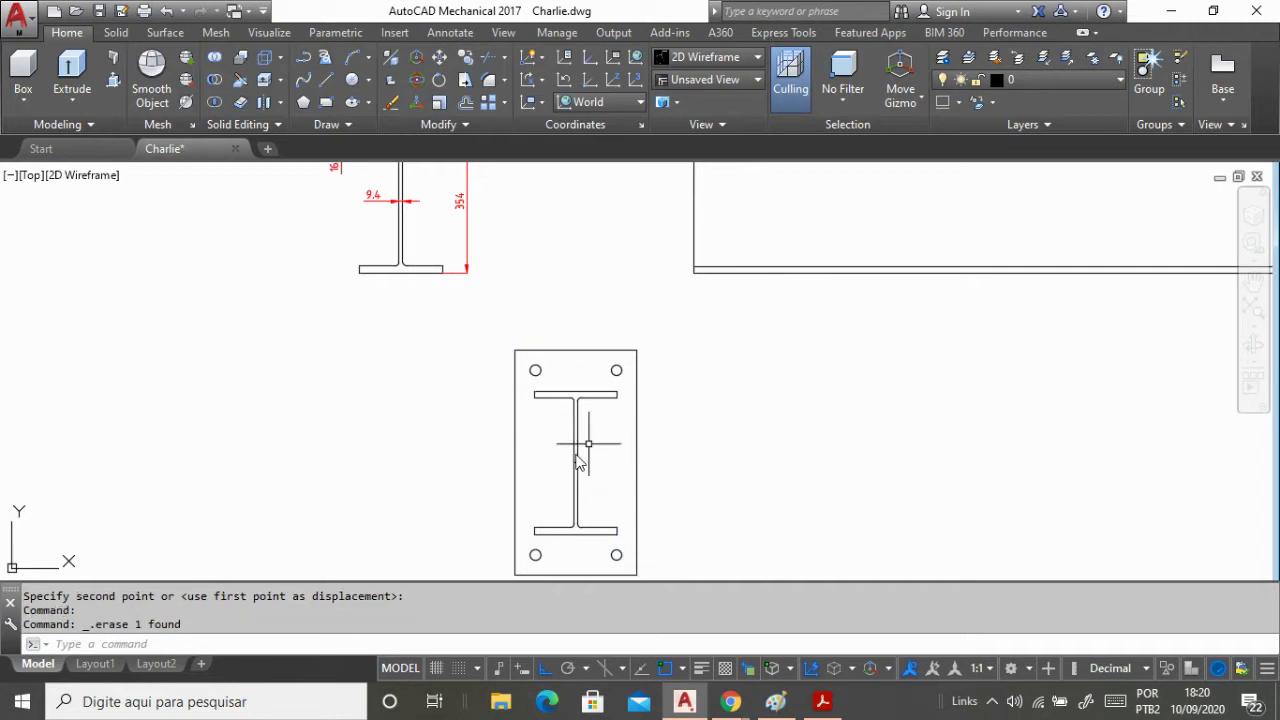
scroll(577, 443, up, 4)
click(560, 358)
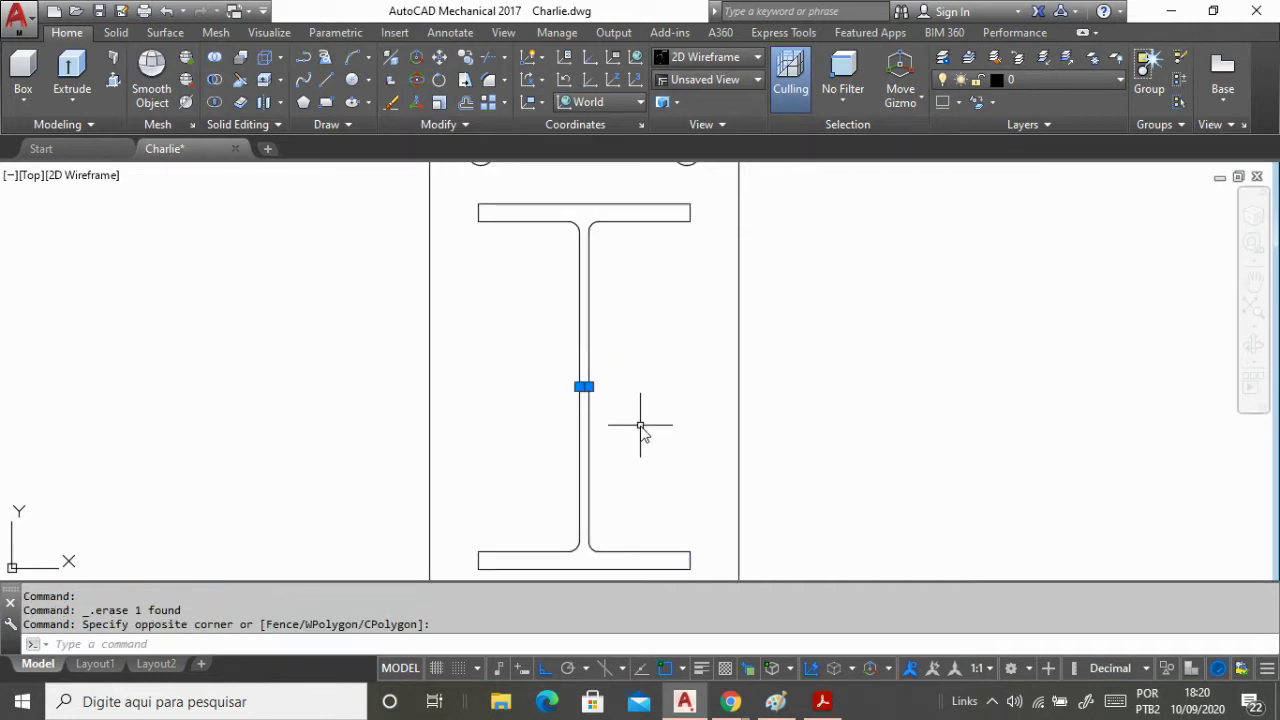
key(Escape)
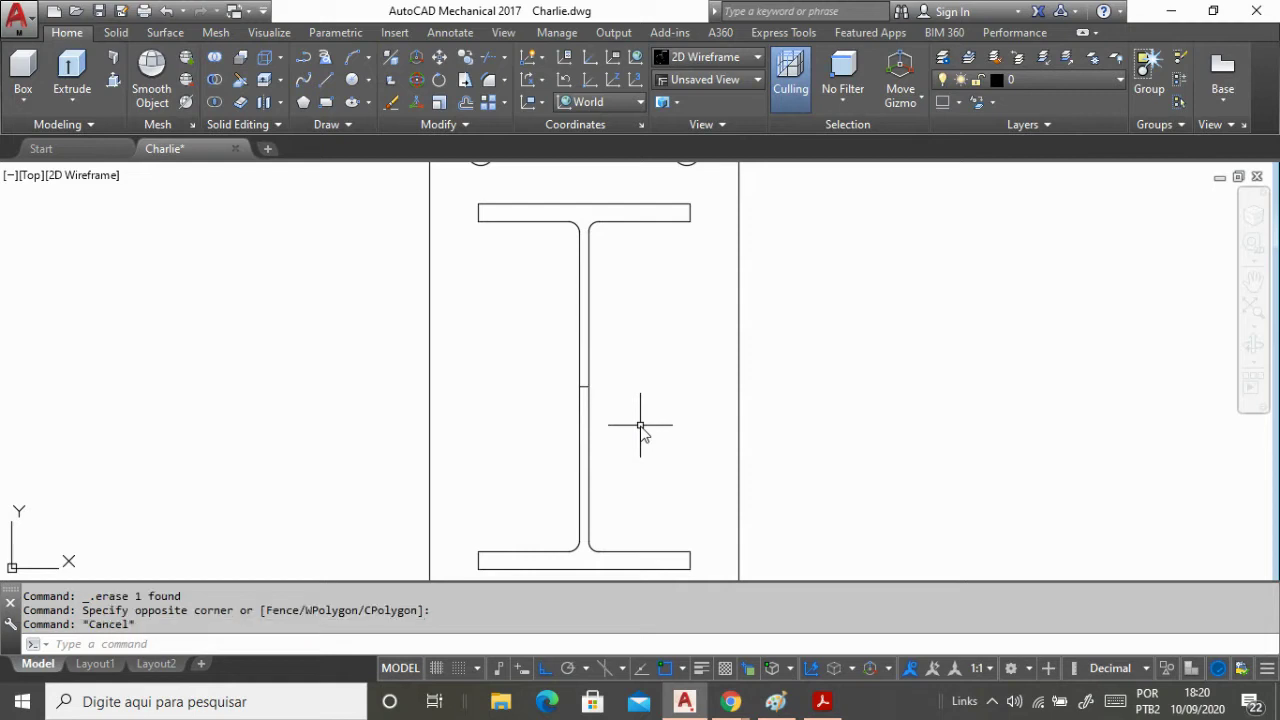
scroll(640, 430, up, 5)
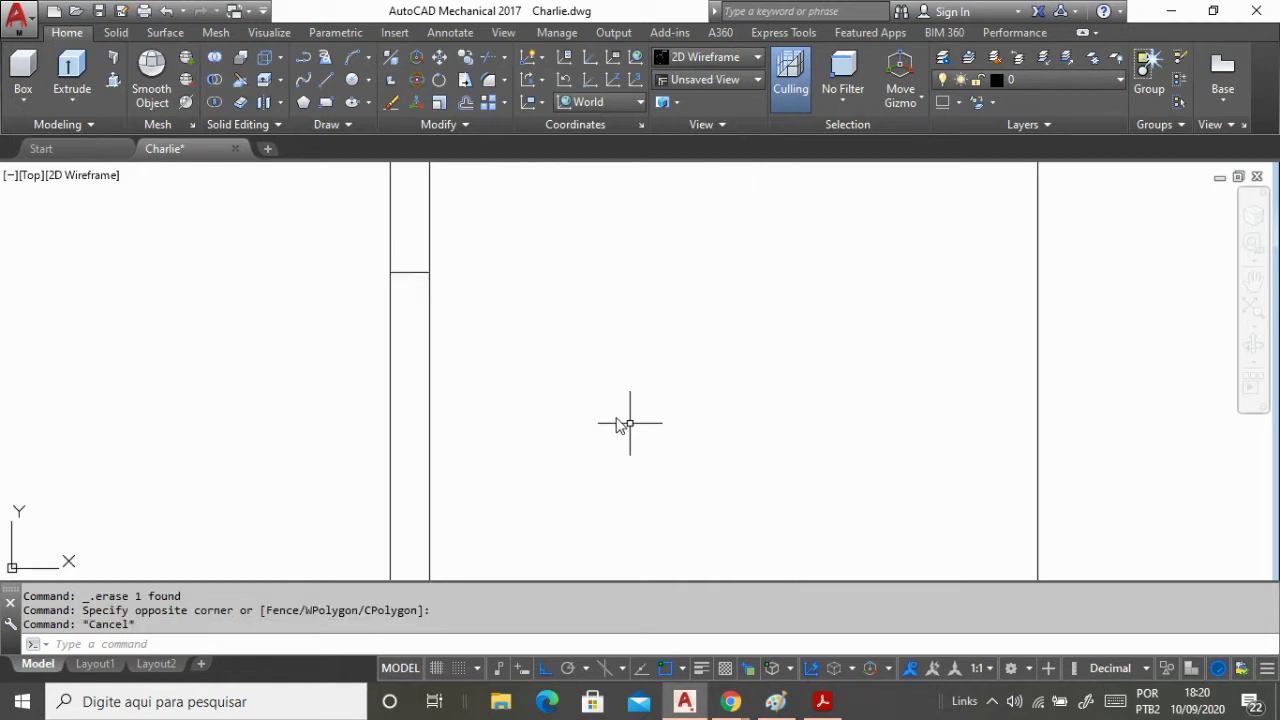
click(402, 271)
key(Delete)
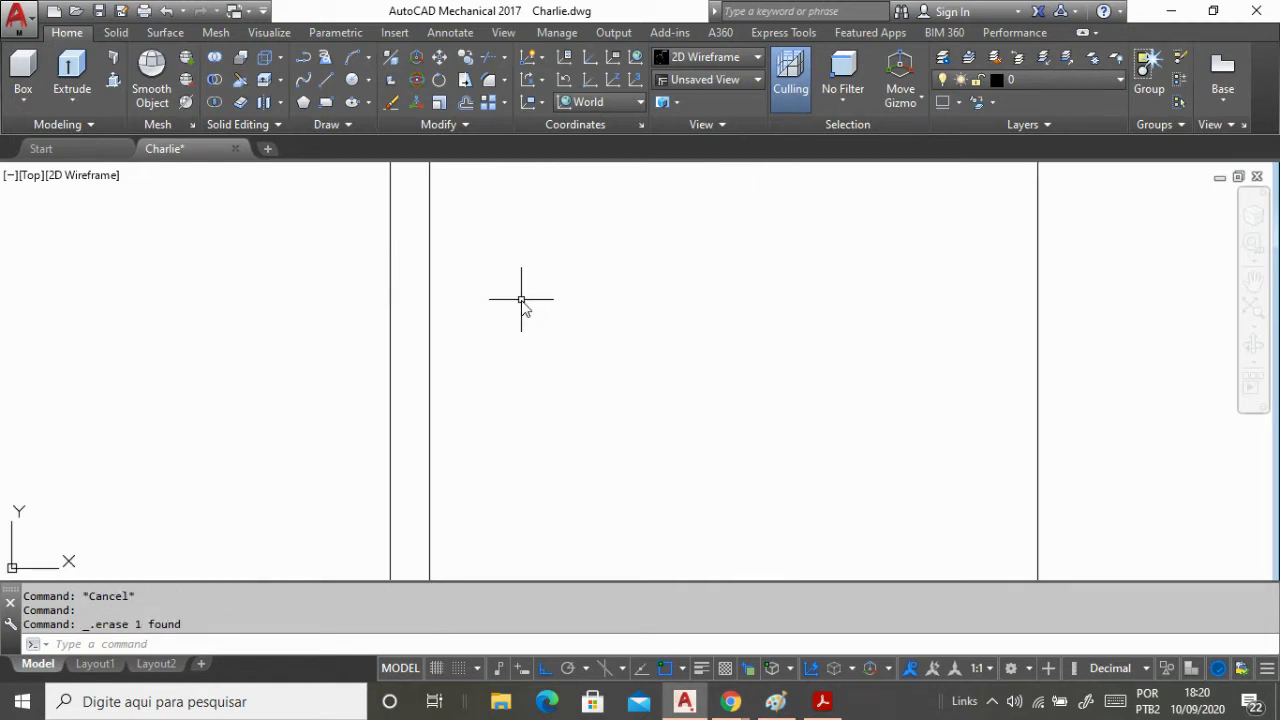
Rotate the plate with its four holes and I-section by 90 degrees about the plate's lower-left corner.
scroll(521, 300, down, 8)
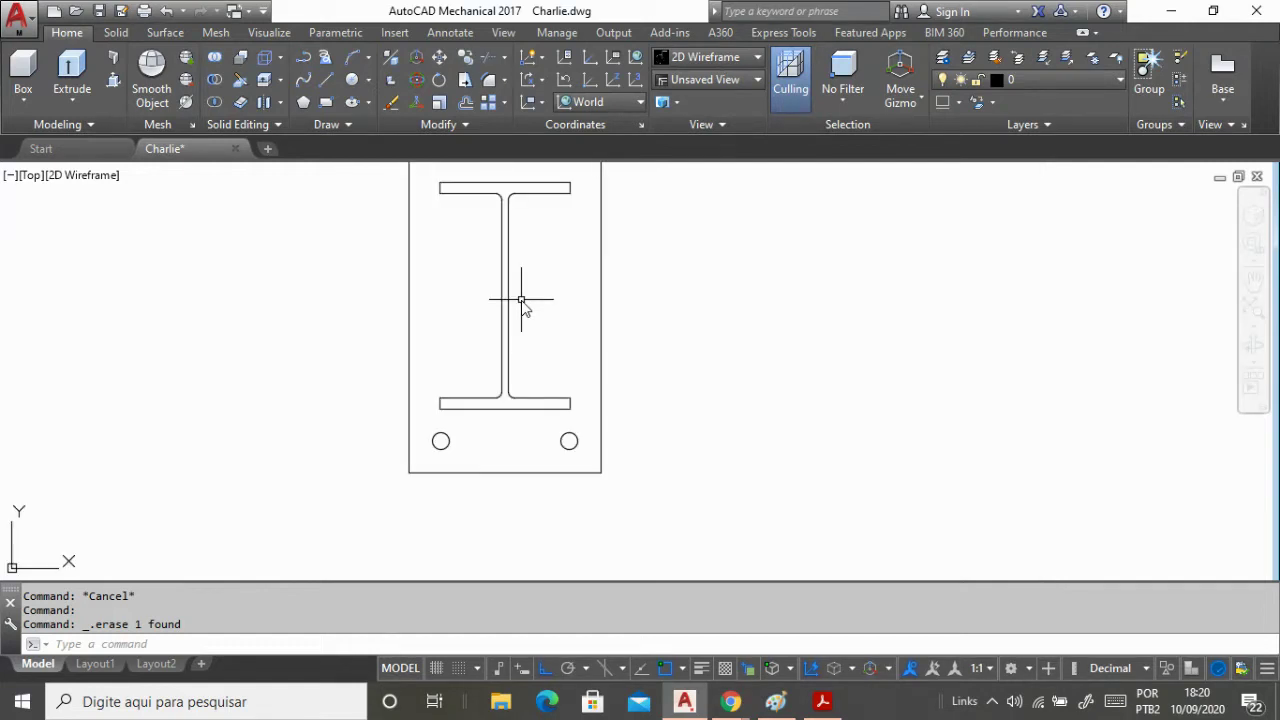
scroll(521, 300, down, 5)
scroll(491, 257, up, 3)
scroll(520, 290, down, 4)
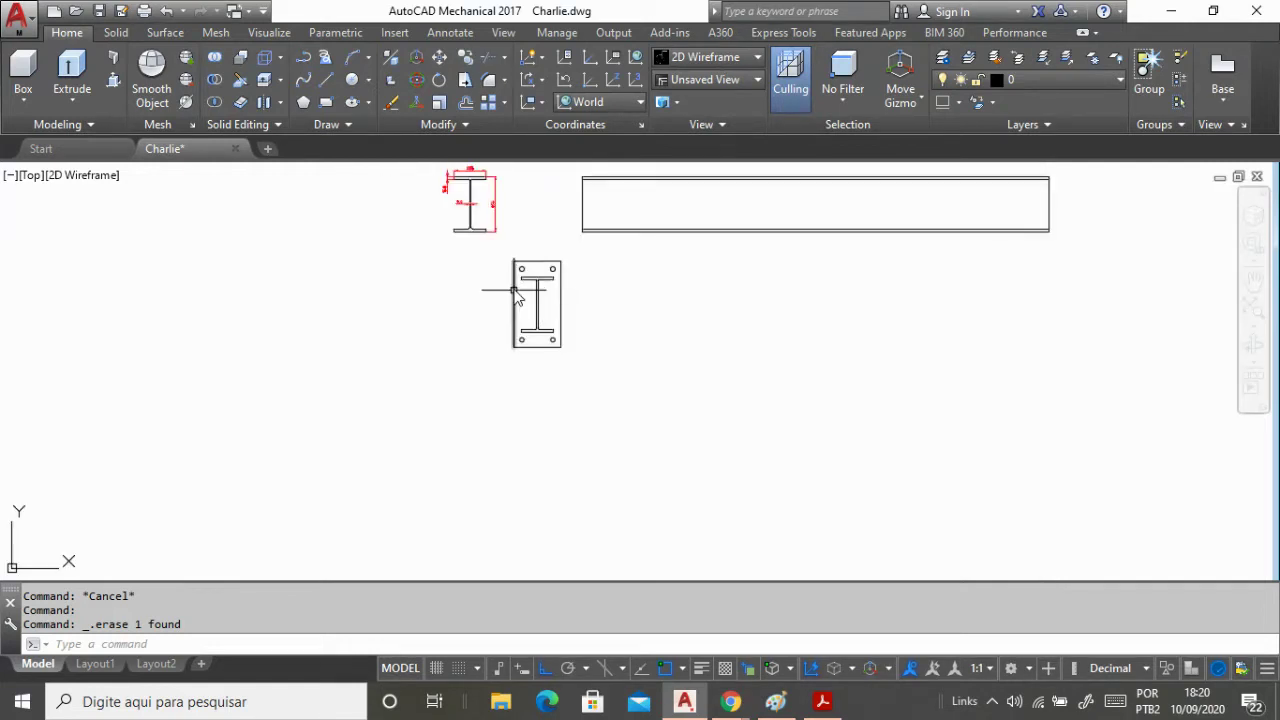
scroll(505, 258, up, 2)
scroll(514, 257, up, 3)
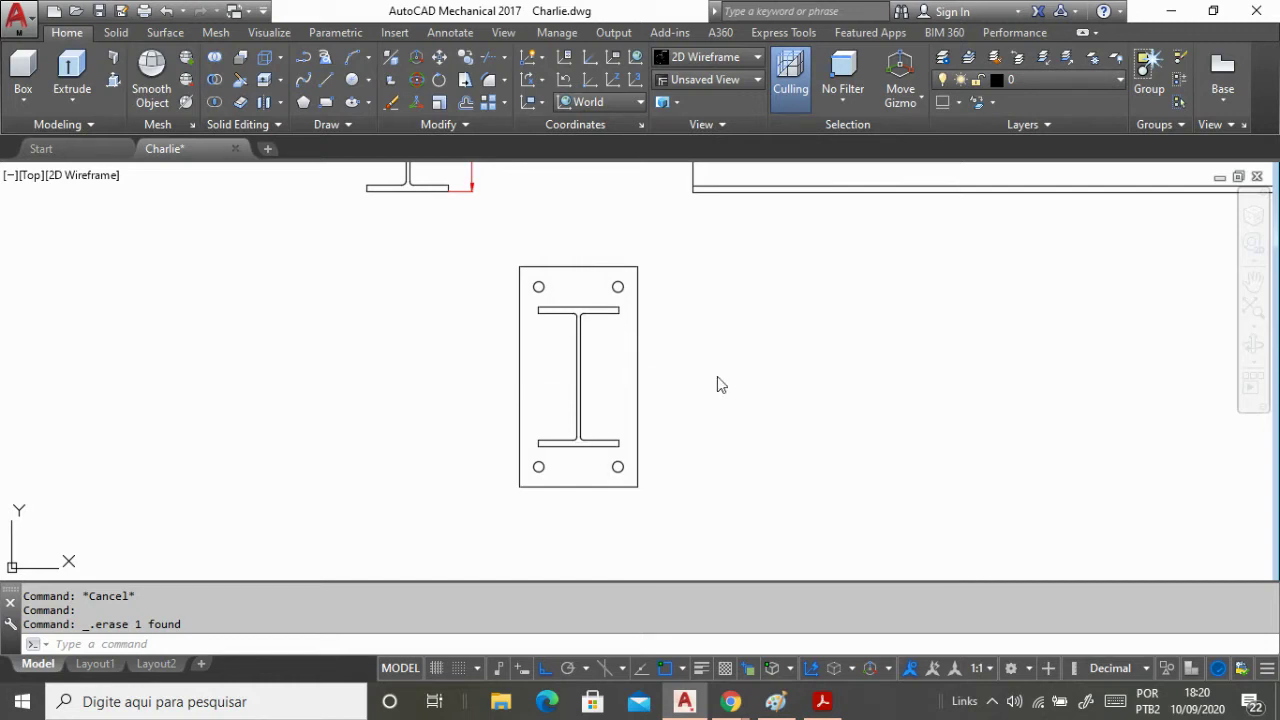
key(Escape)
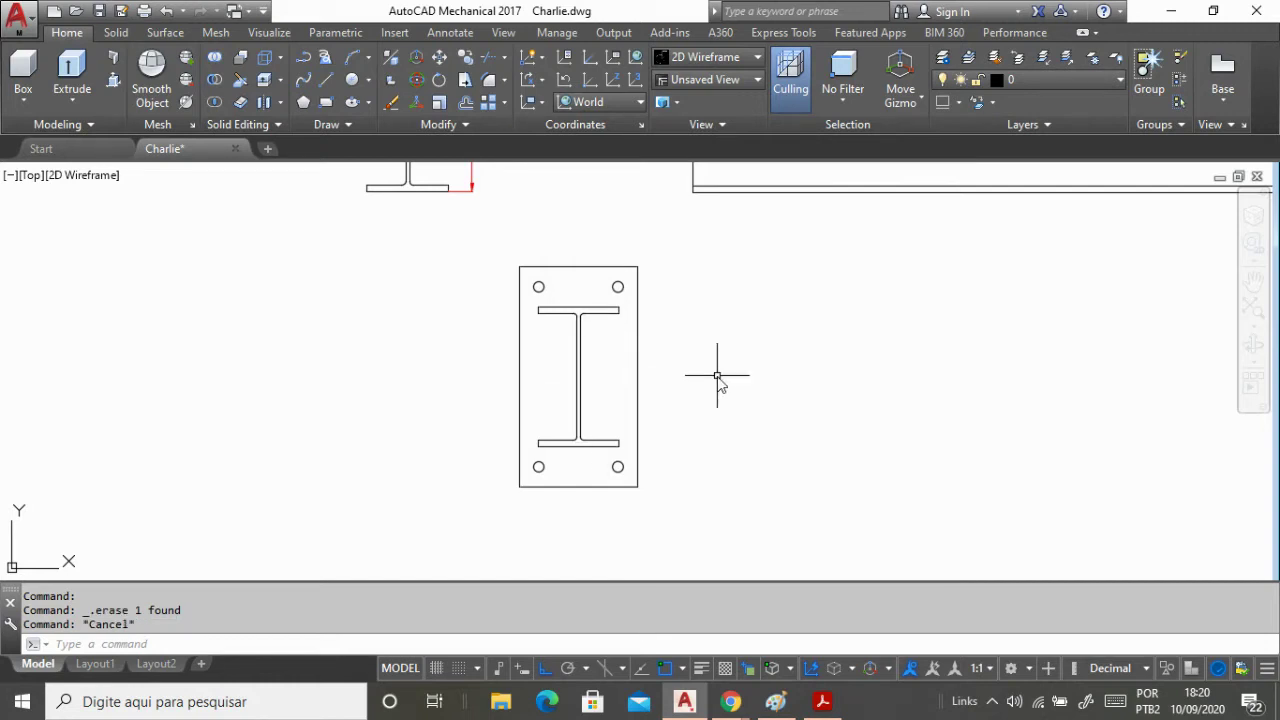
text(ro)
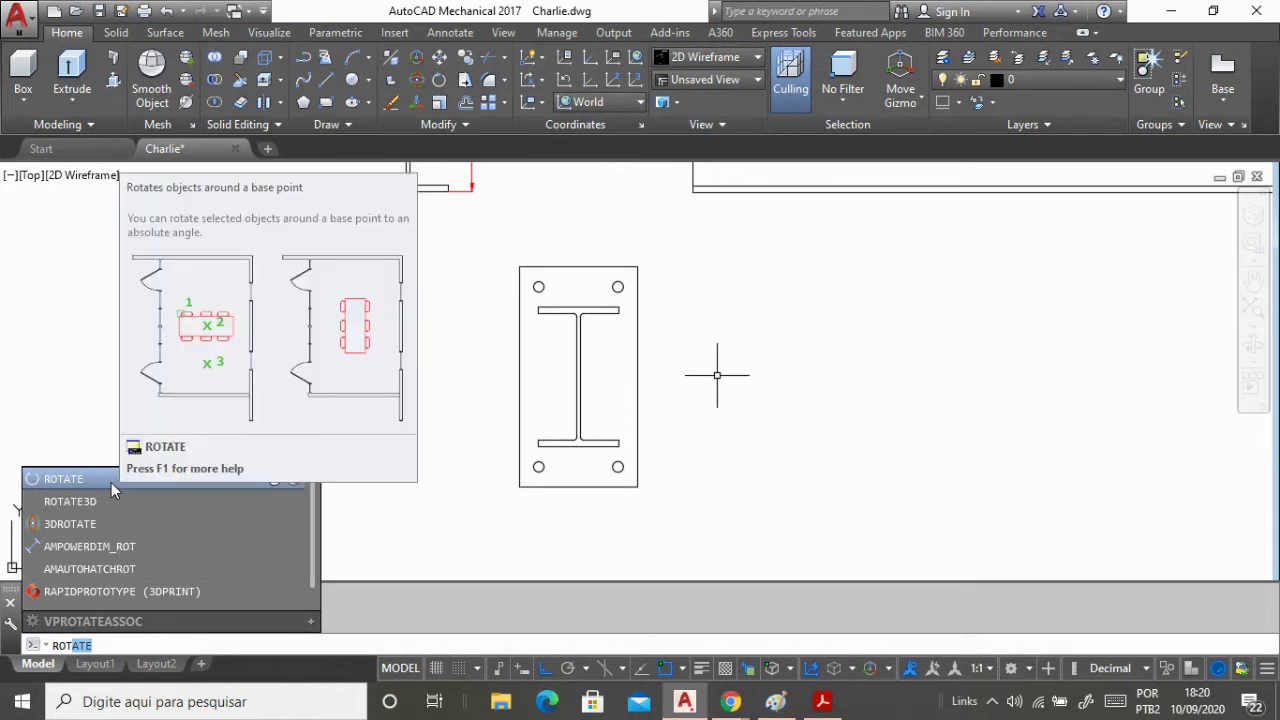
click(111, 480)
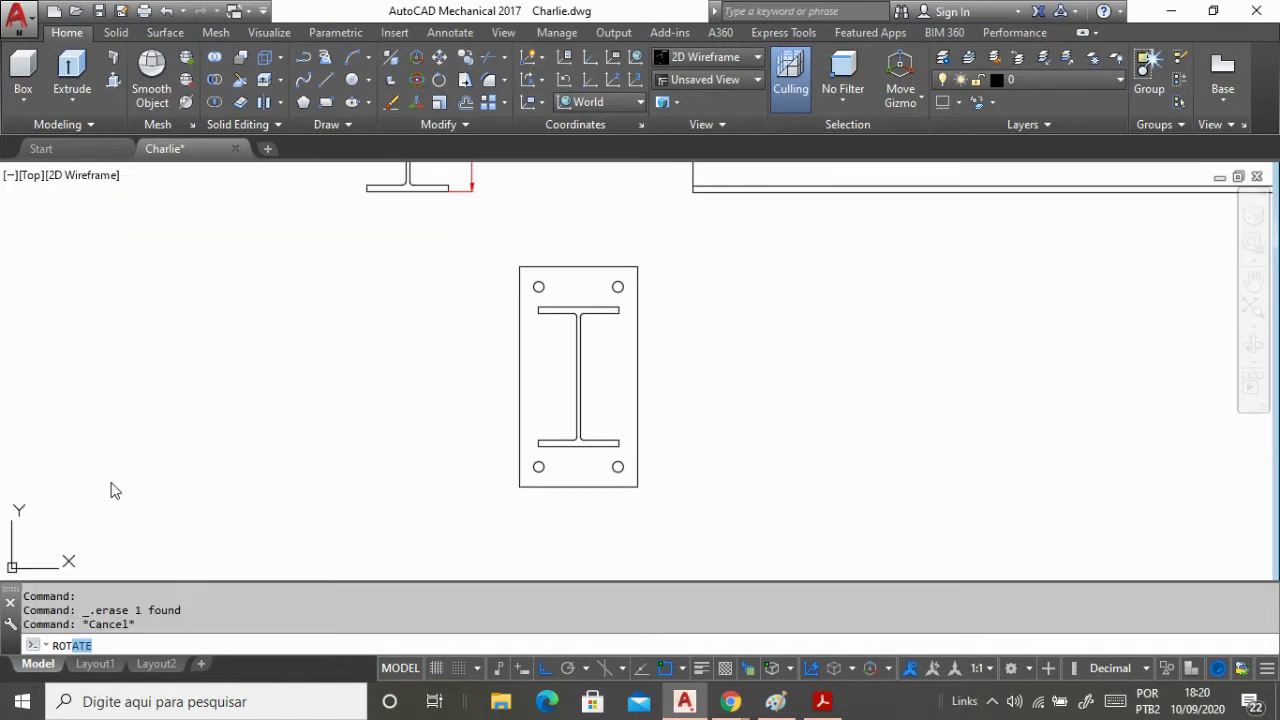
click(466, 239)
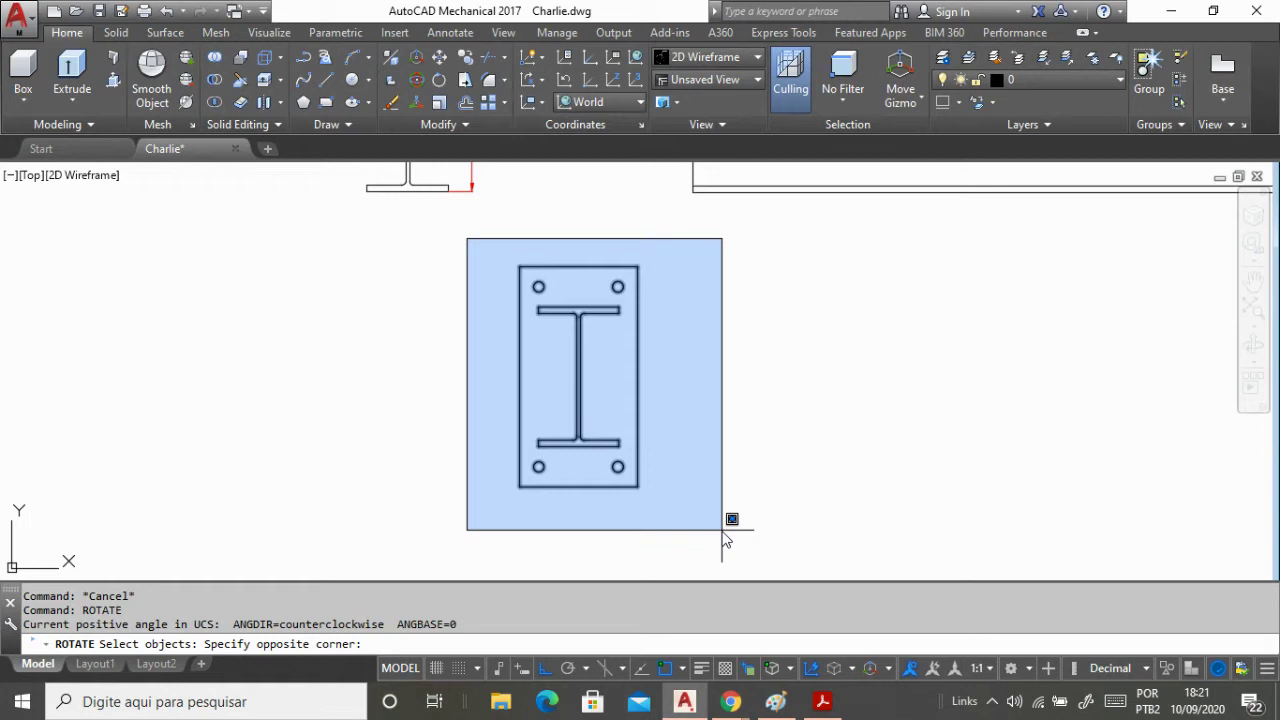
click(443, 265)
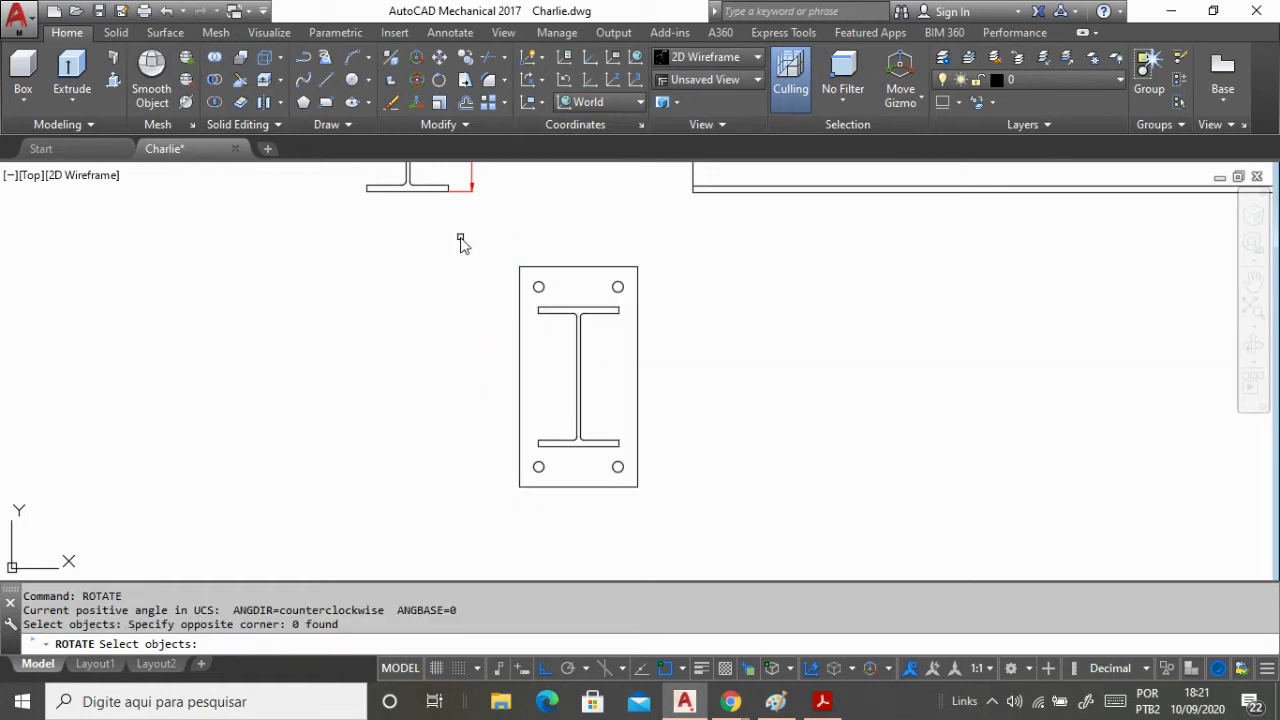
click(469, 257)
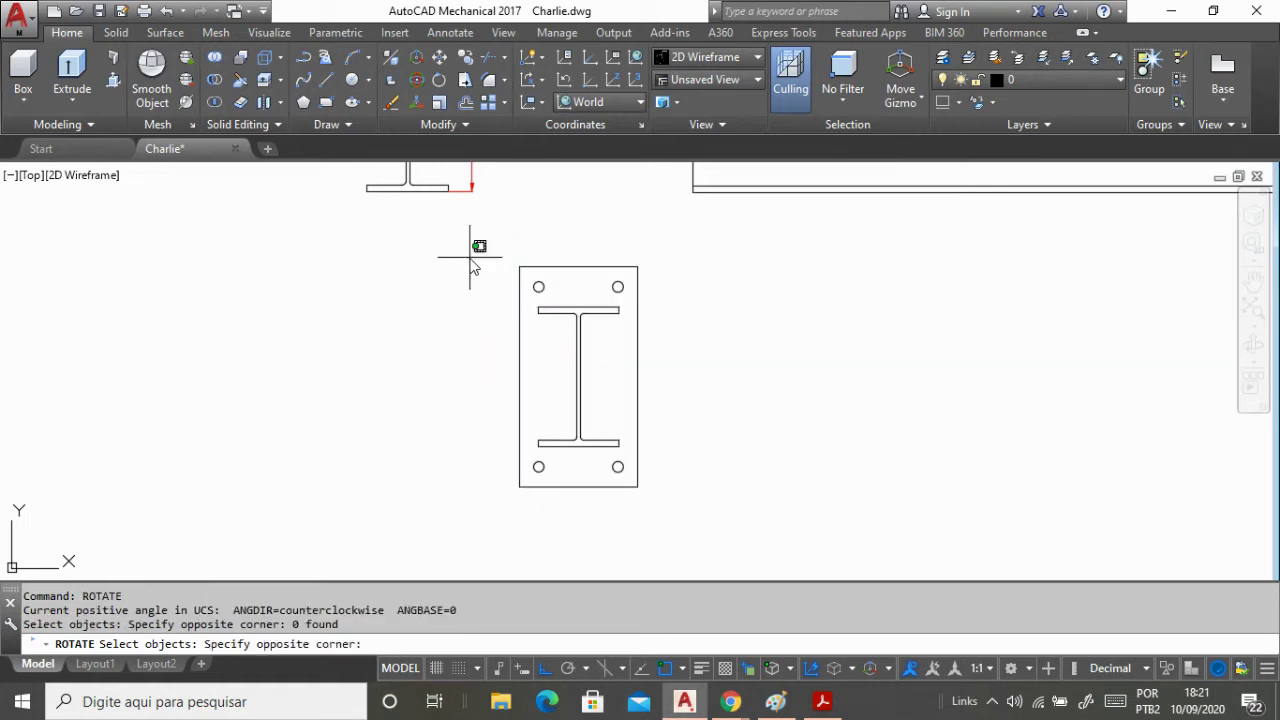
click(707, 520)
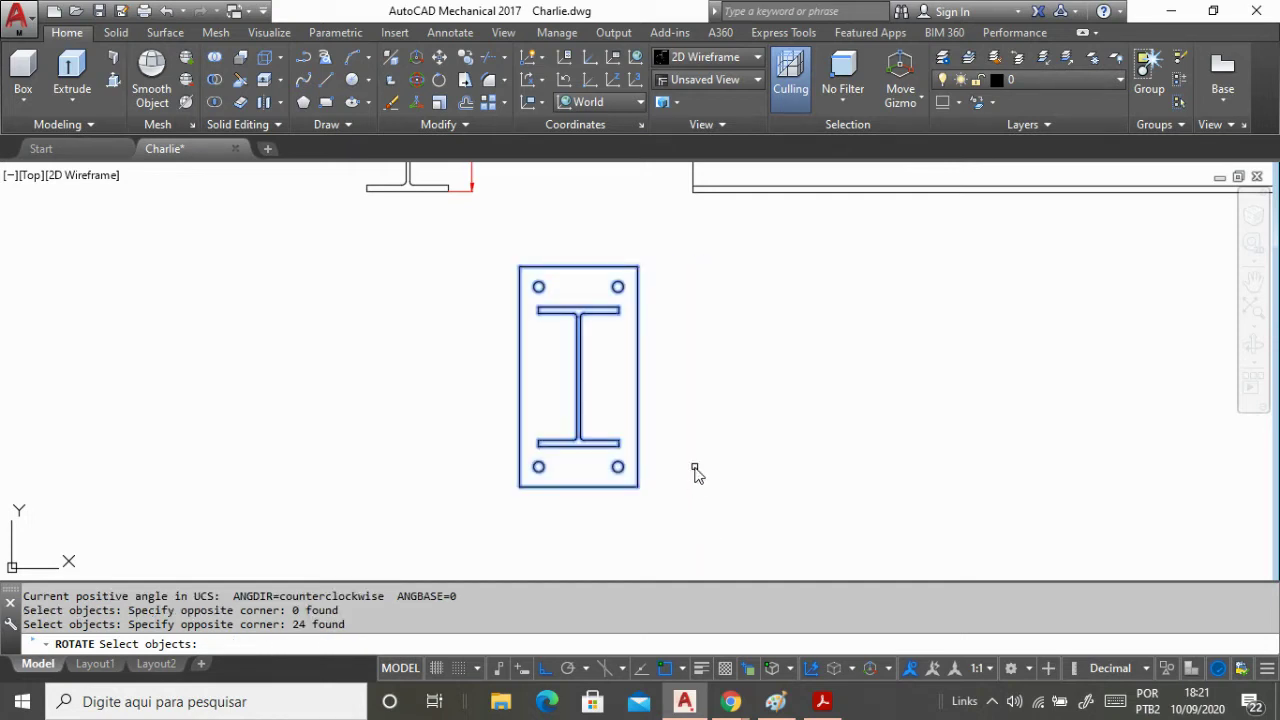
key(Return)
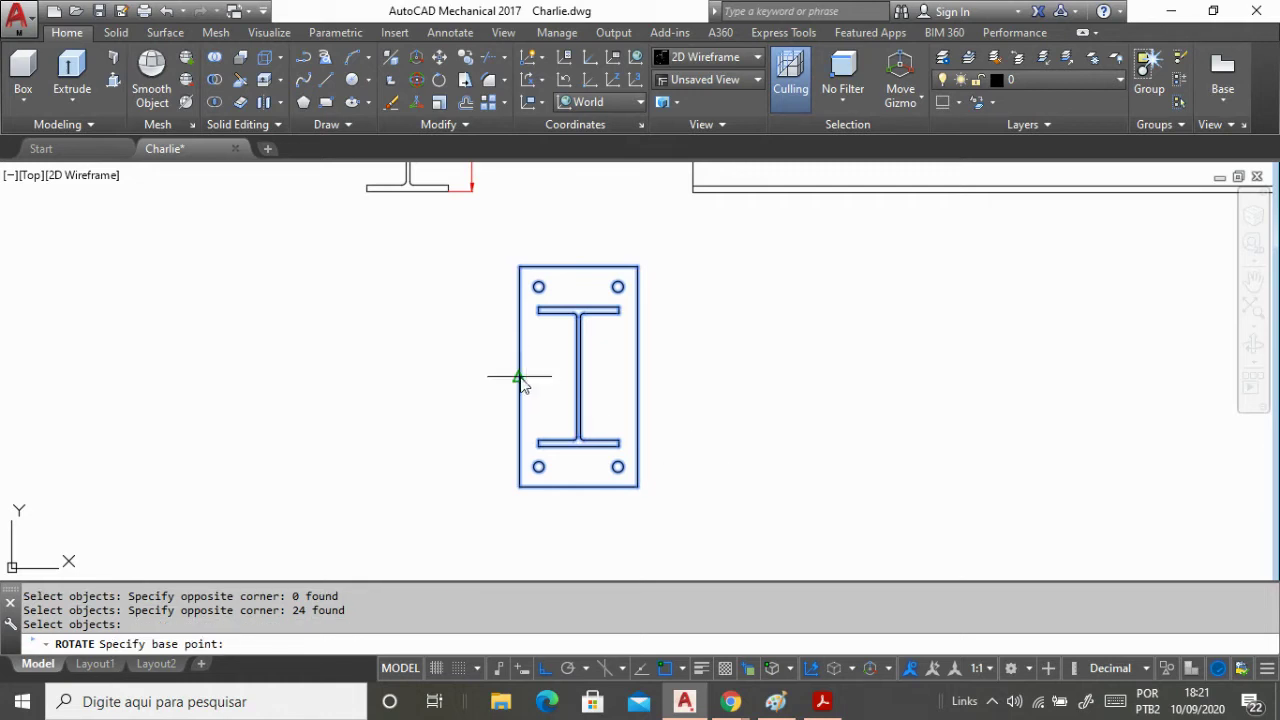
click(520, 489)
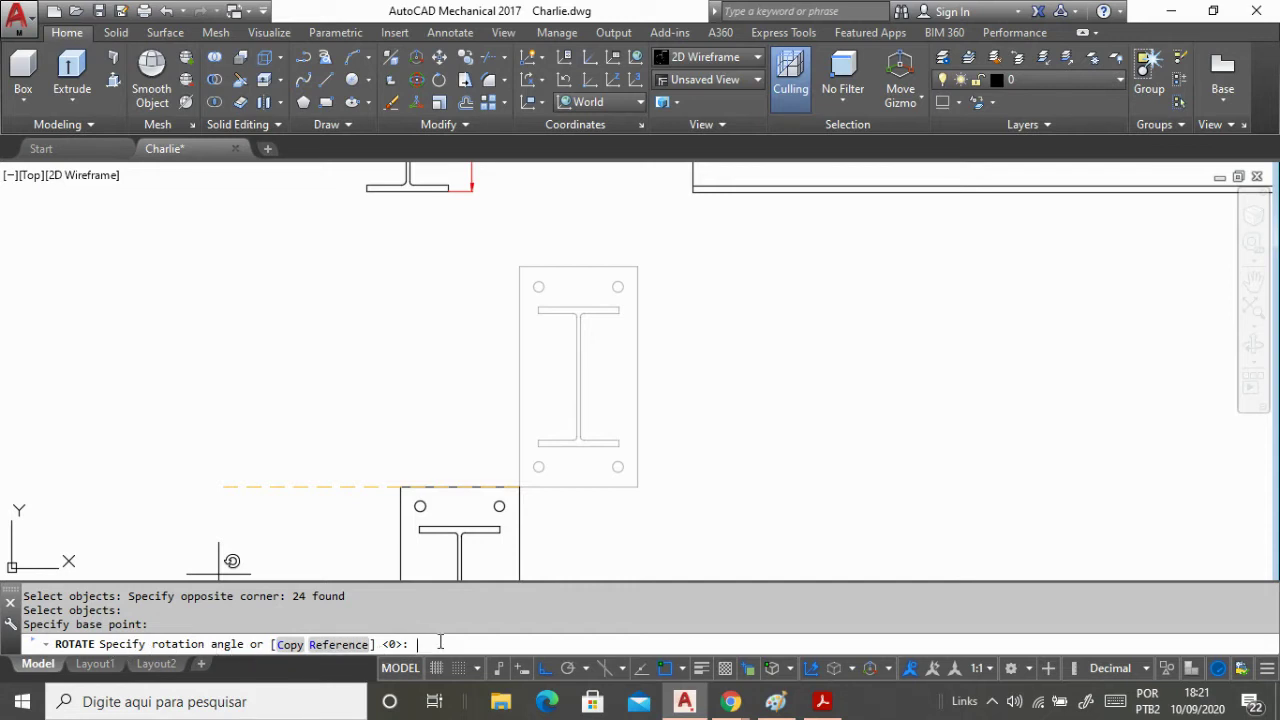
text(90)
key(Return)
scroll(418, 444, down, 5)
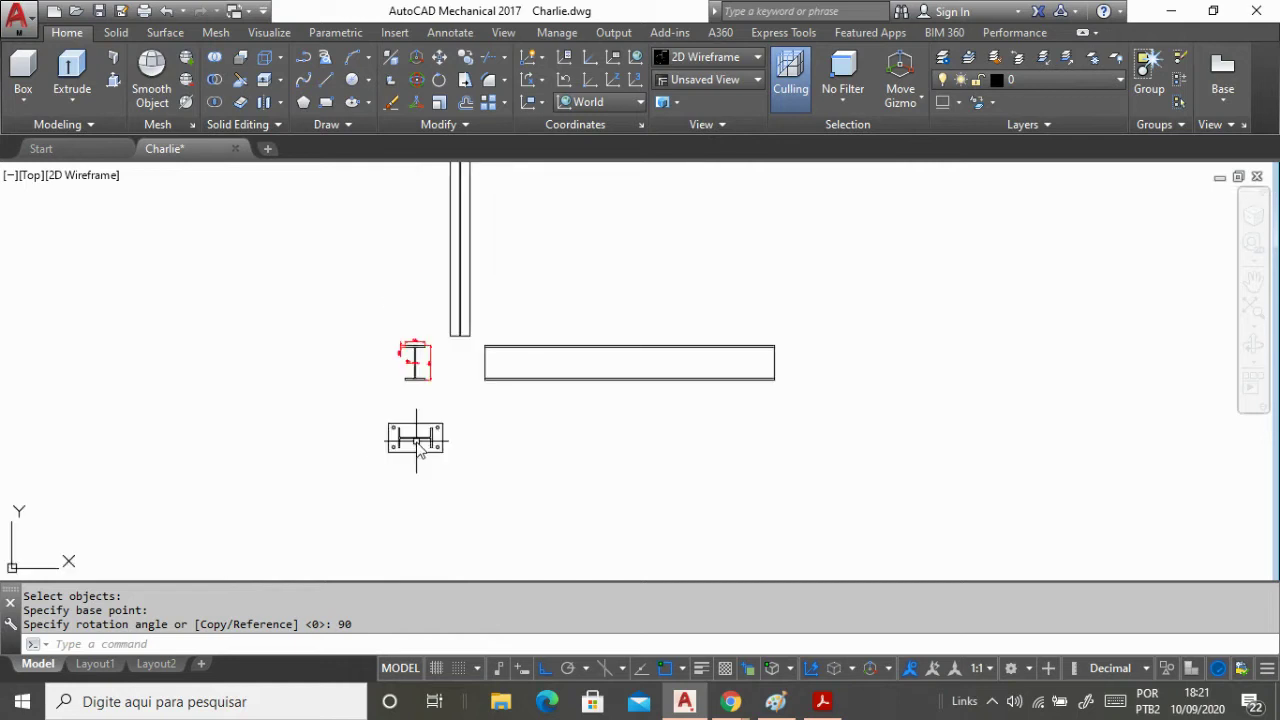
scroll(393, 446, up, 2)
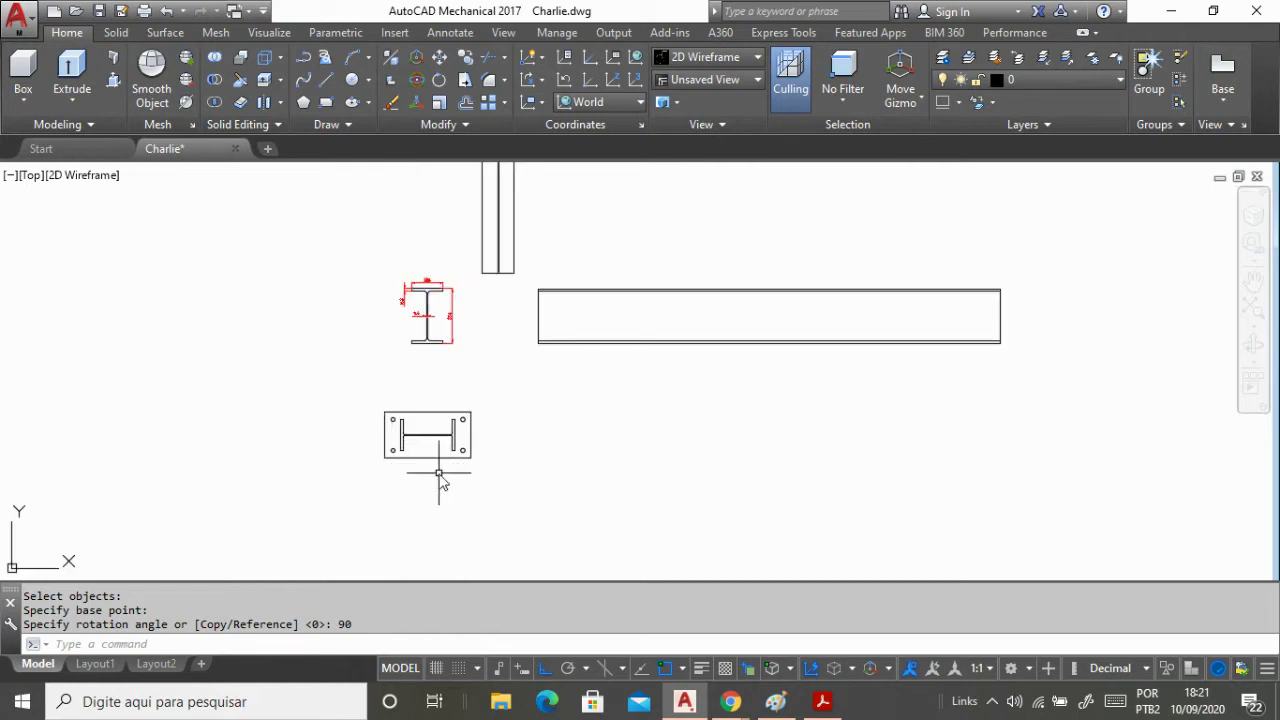
scroll(436, 468, up, 2)
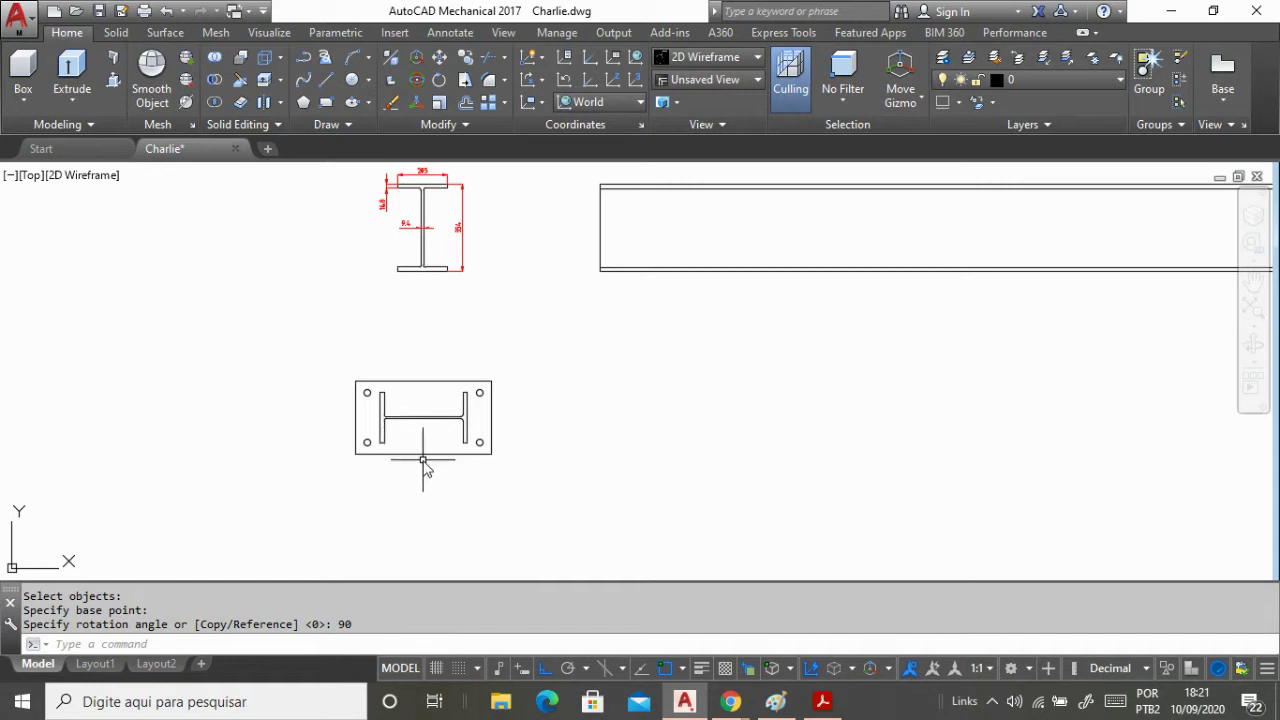
scroll(563, 406, down, 2)
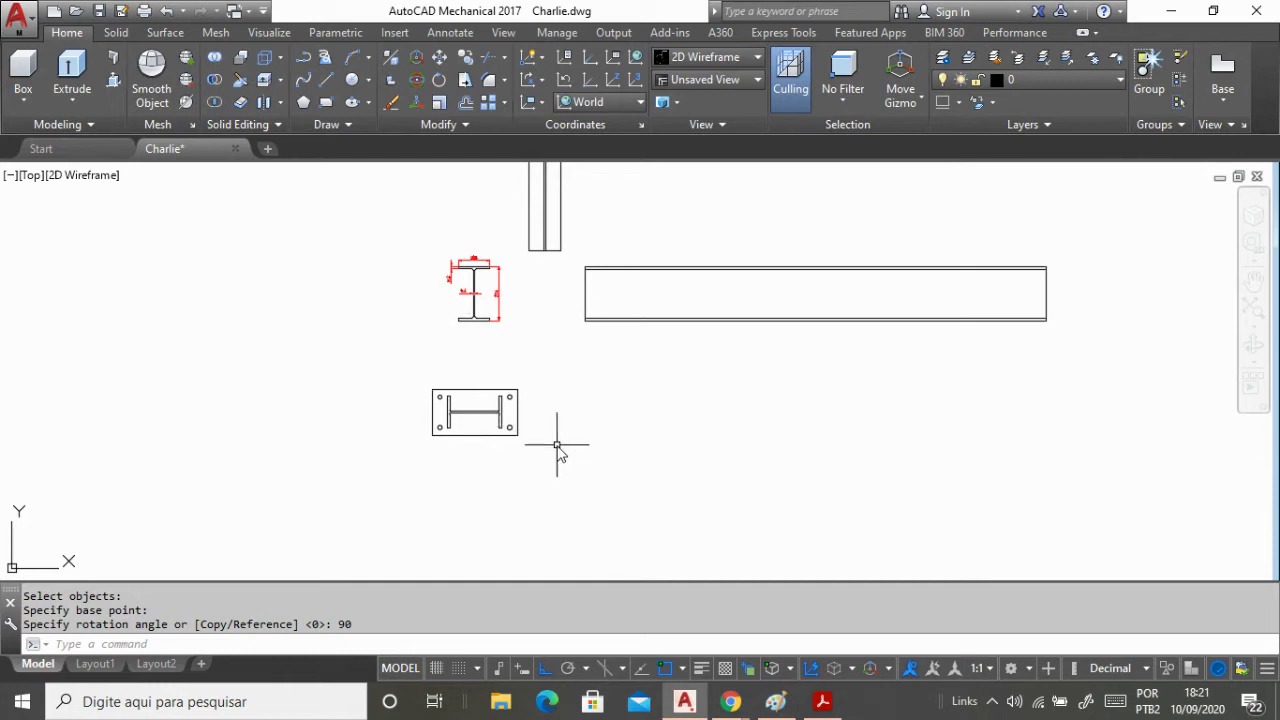
scroll(466, 422, up, 2)
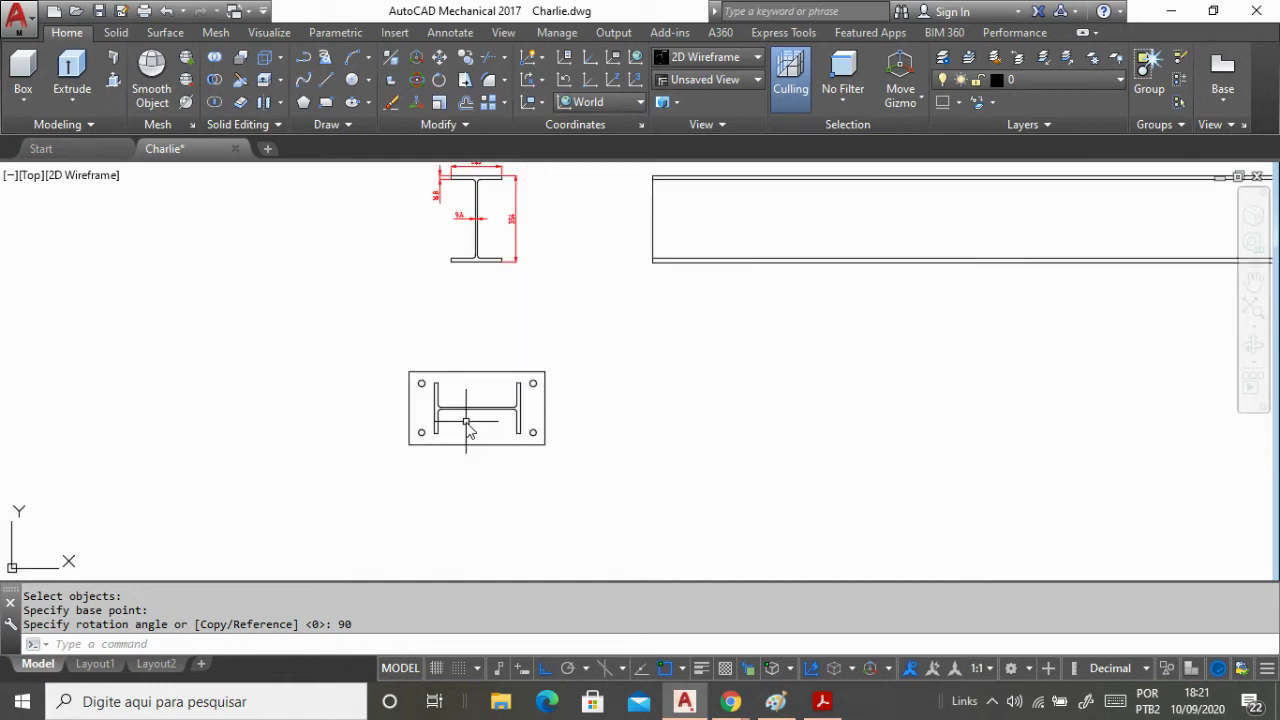
scroll(466, 376, down, 2)
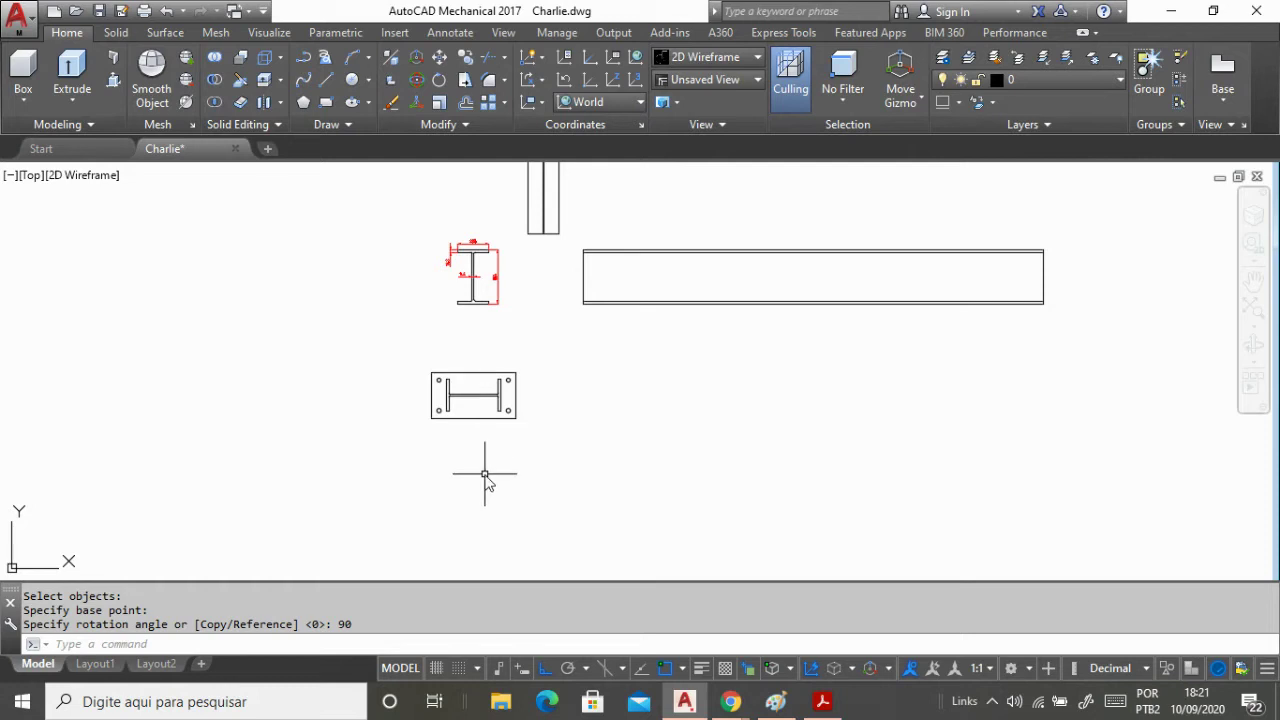
key(Escape)
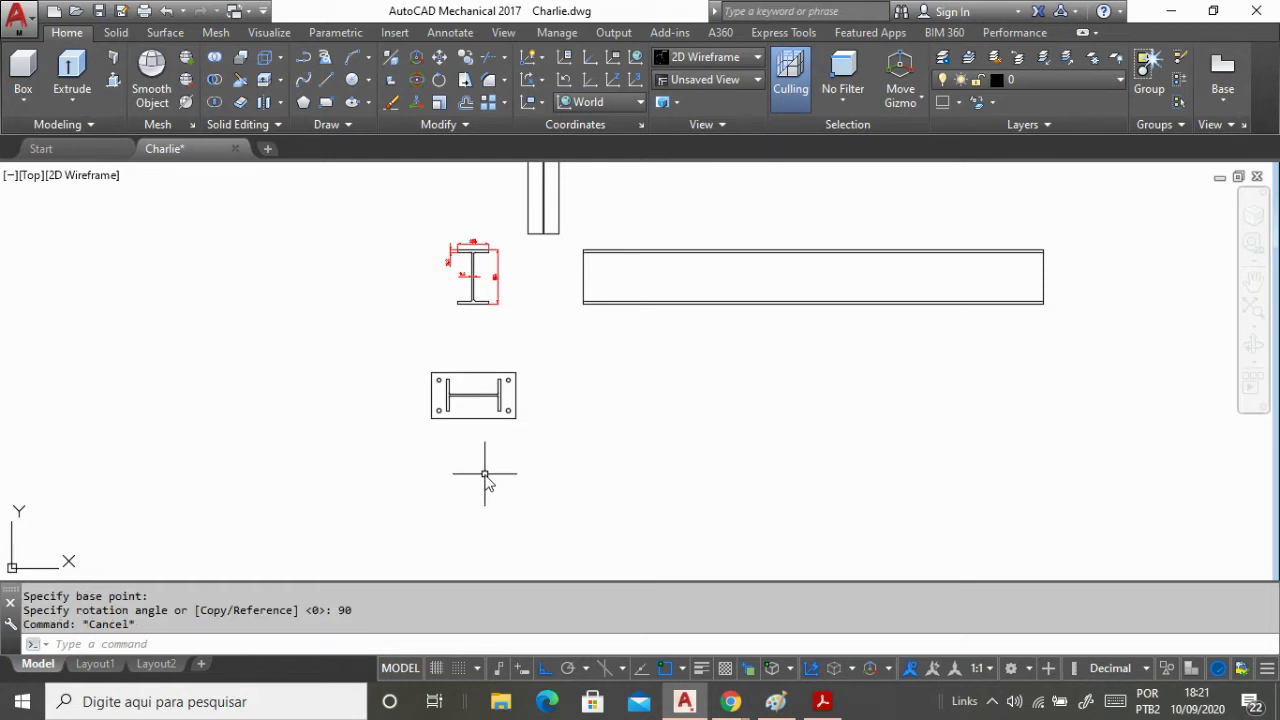
text(copy)
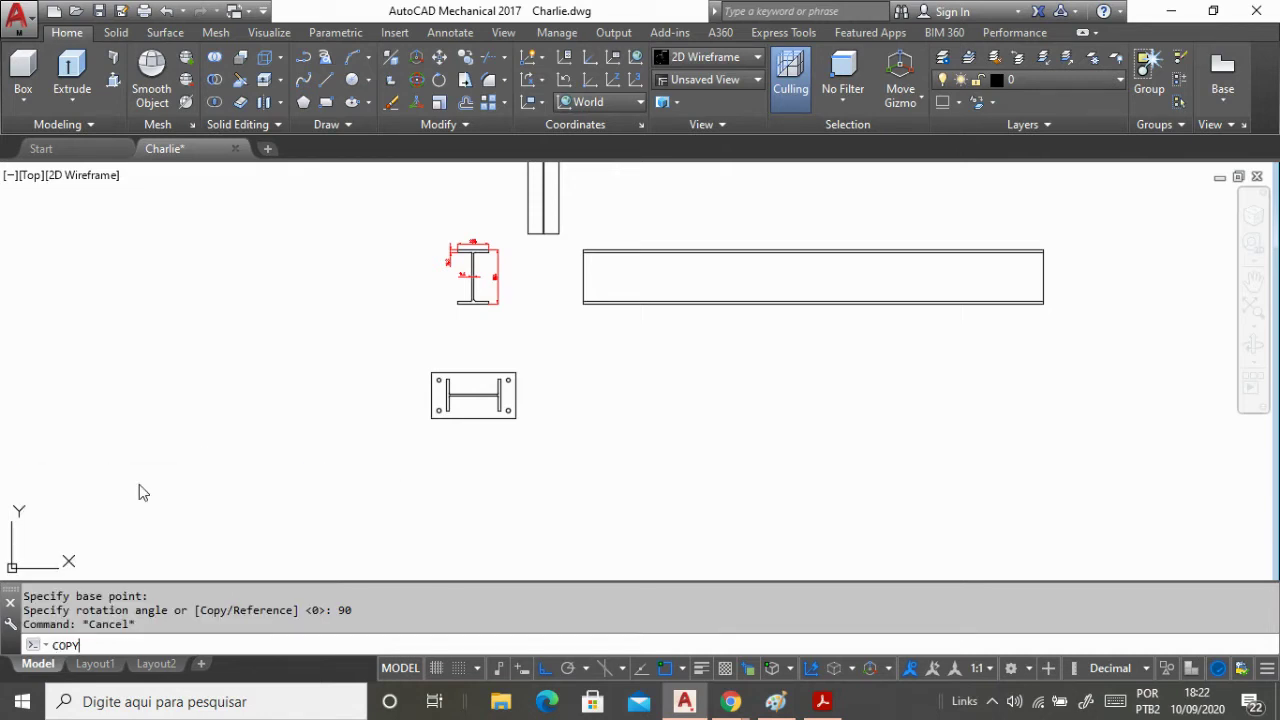
key(Return)
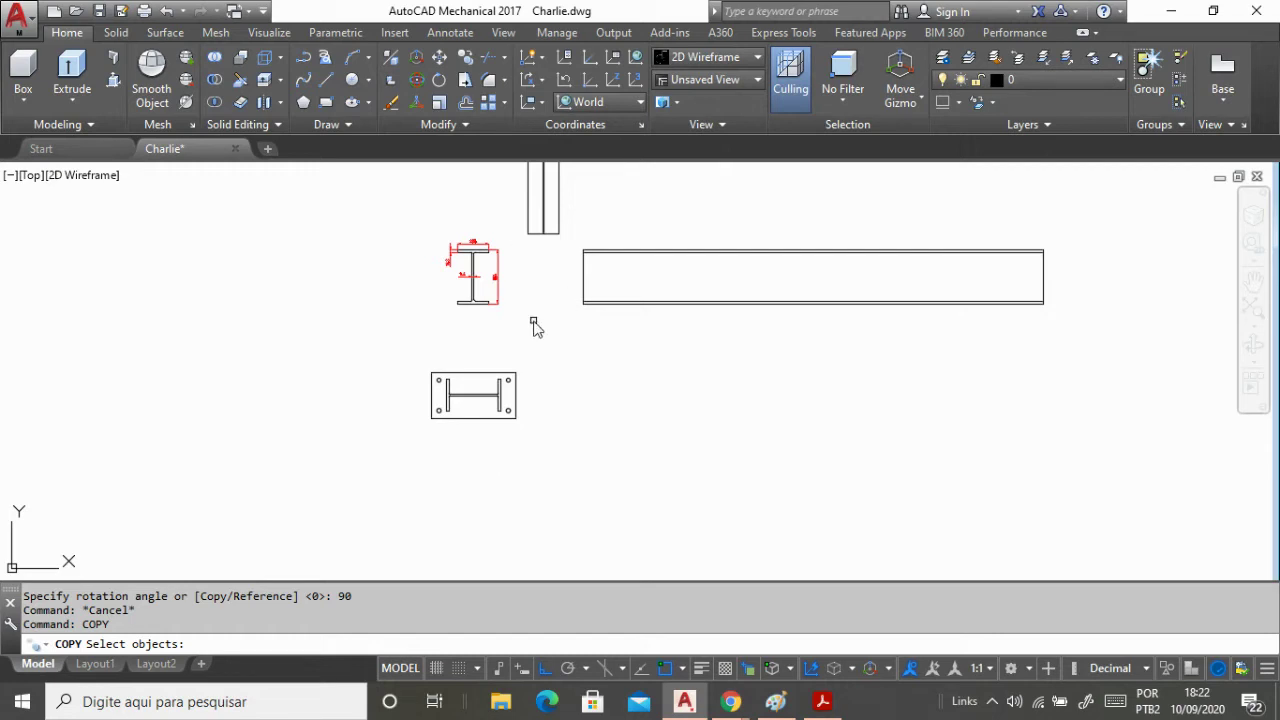
scroll(533, 325, down, 5)
scroll(509, 191, up, 4)
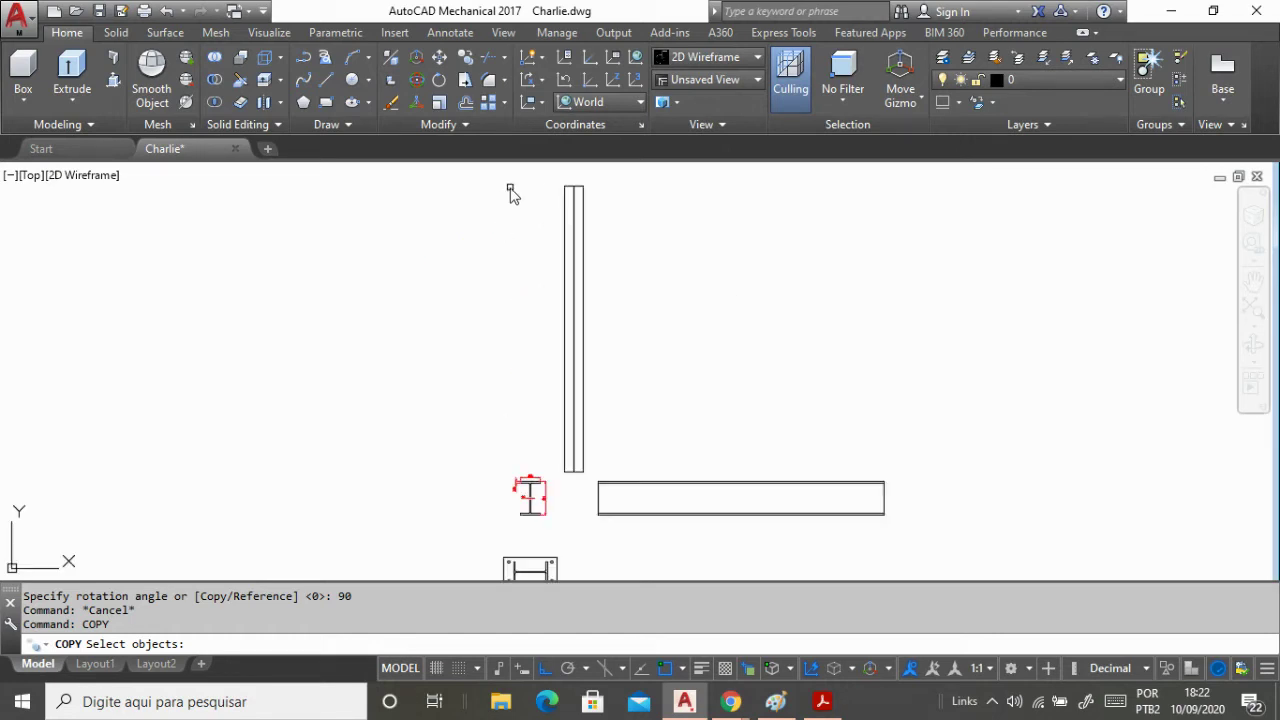
scroll(523, 222, down, 3)
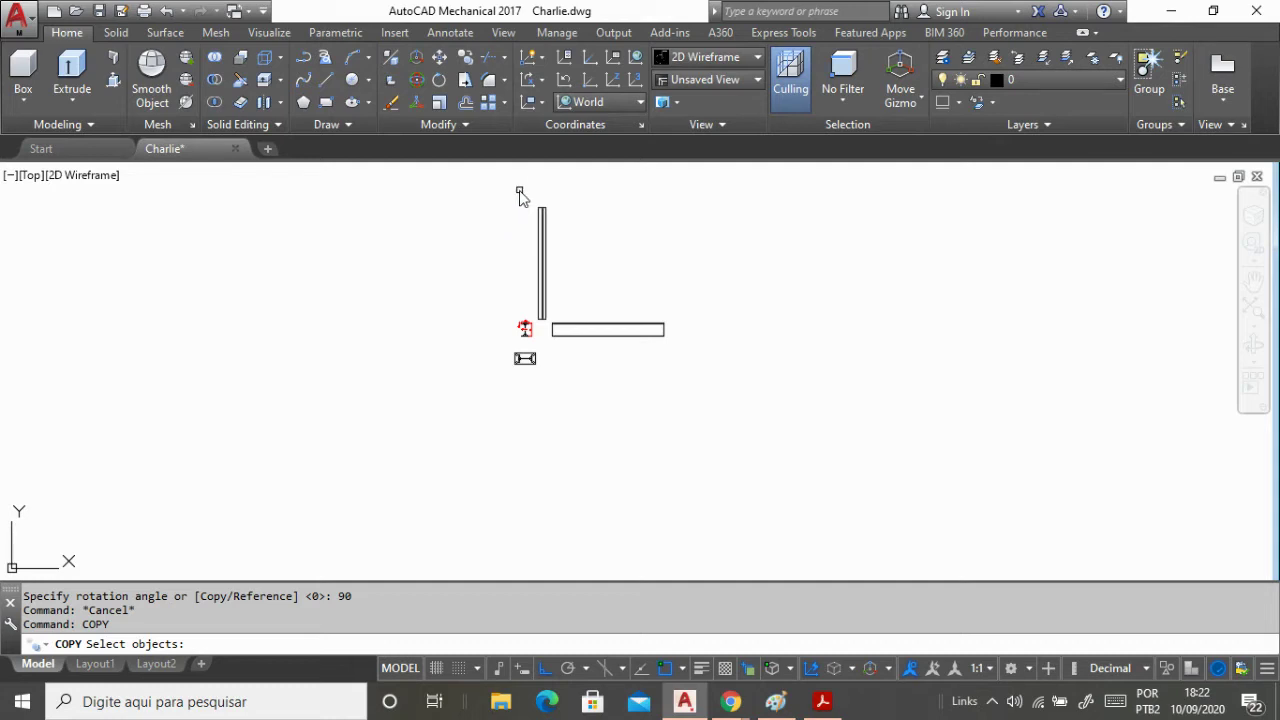
key(Escape)
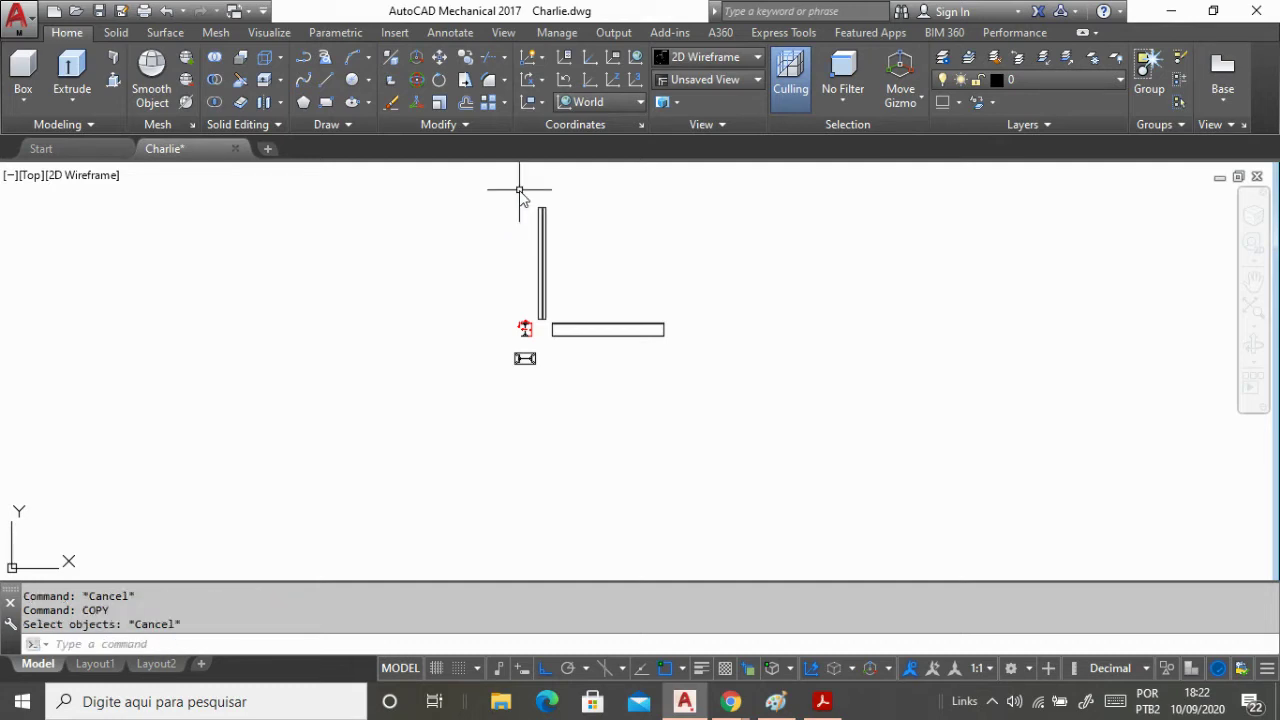
scroll(560, 354, up, 2)
scroll(555, 356, down, 2)
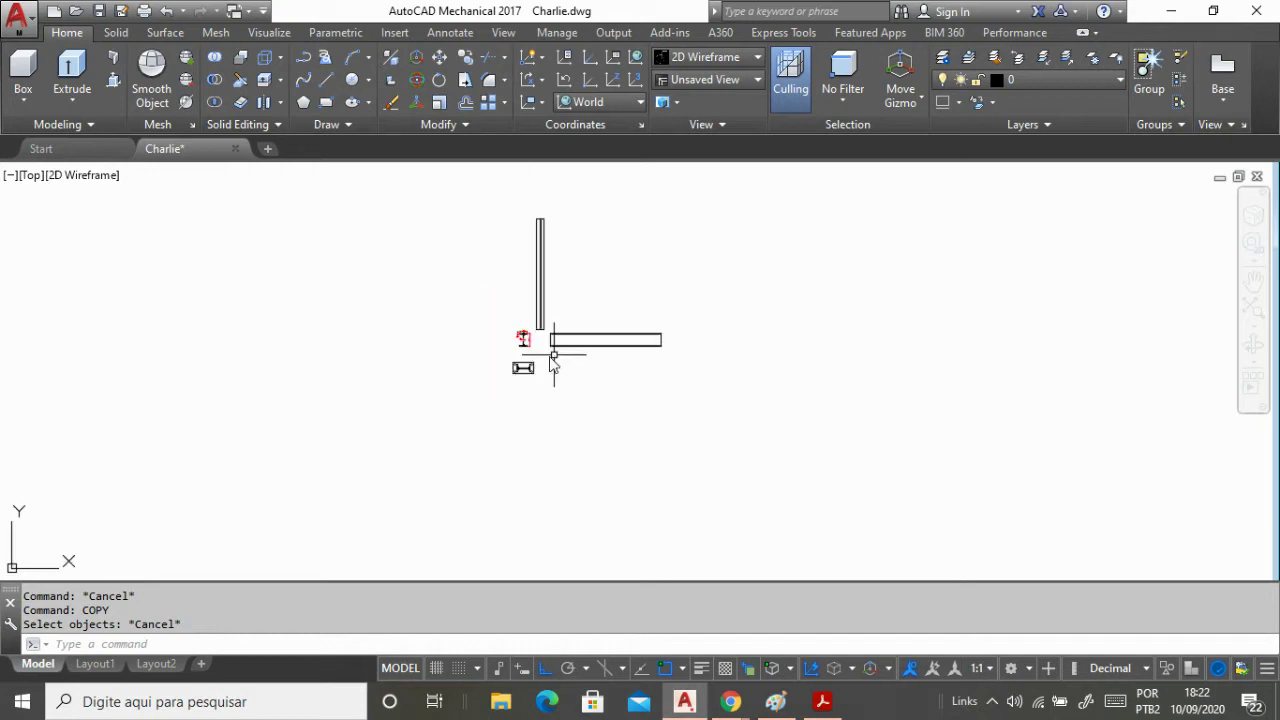
key(Escape)
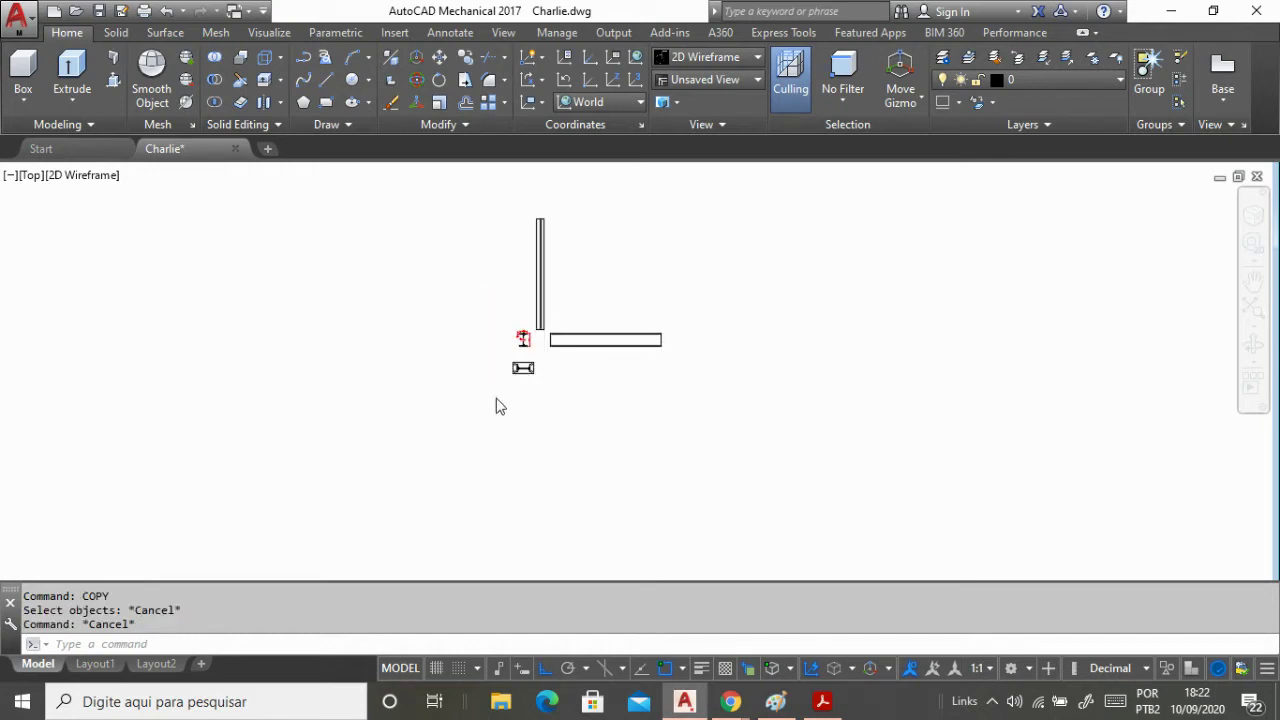
scroll(496, 400, up, 3)
key(Escape)
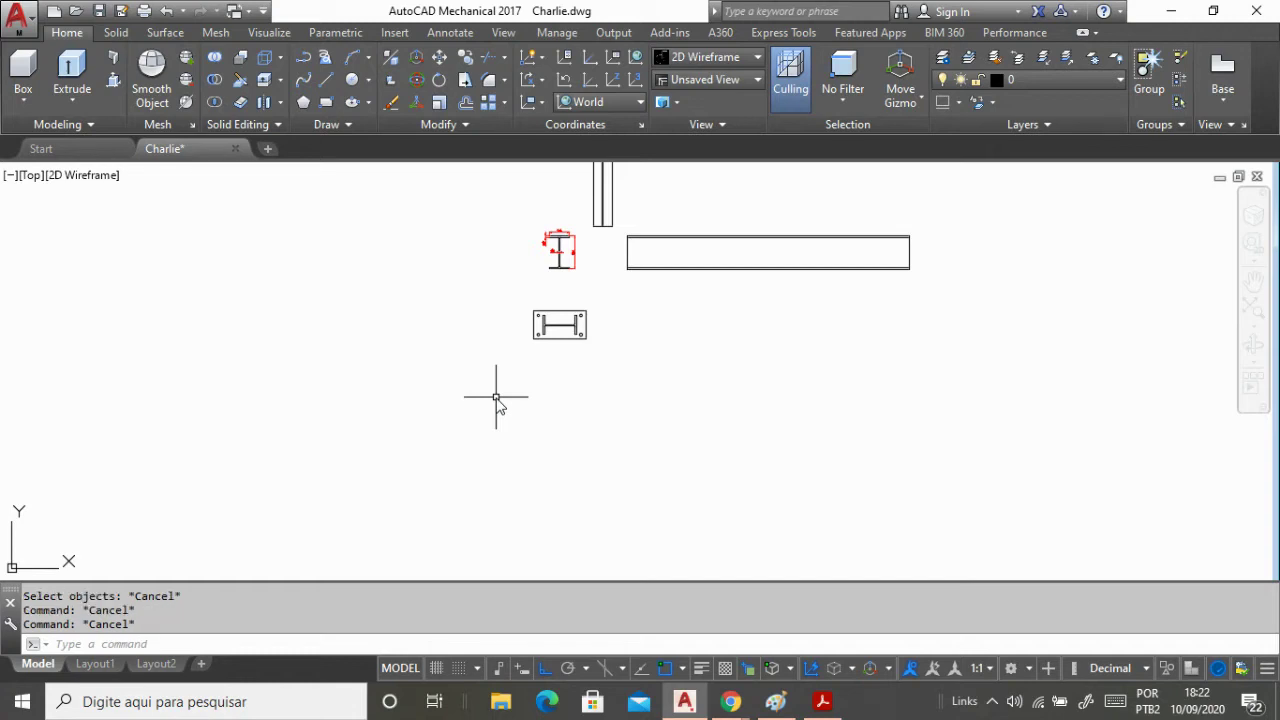
Move the plate with its holes and I-section straight down, well clear of the dimensioned I-section and the beam views.
text(m)
key(Return)
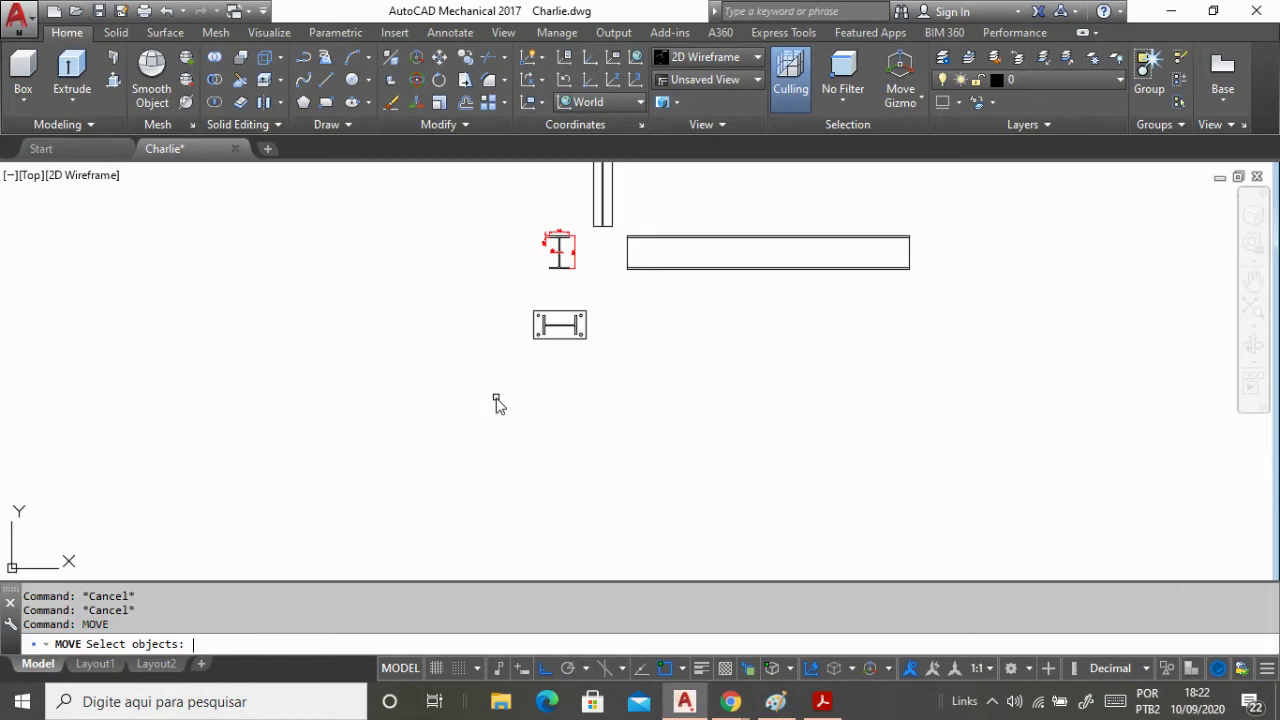
click(513, 297)
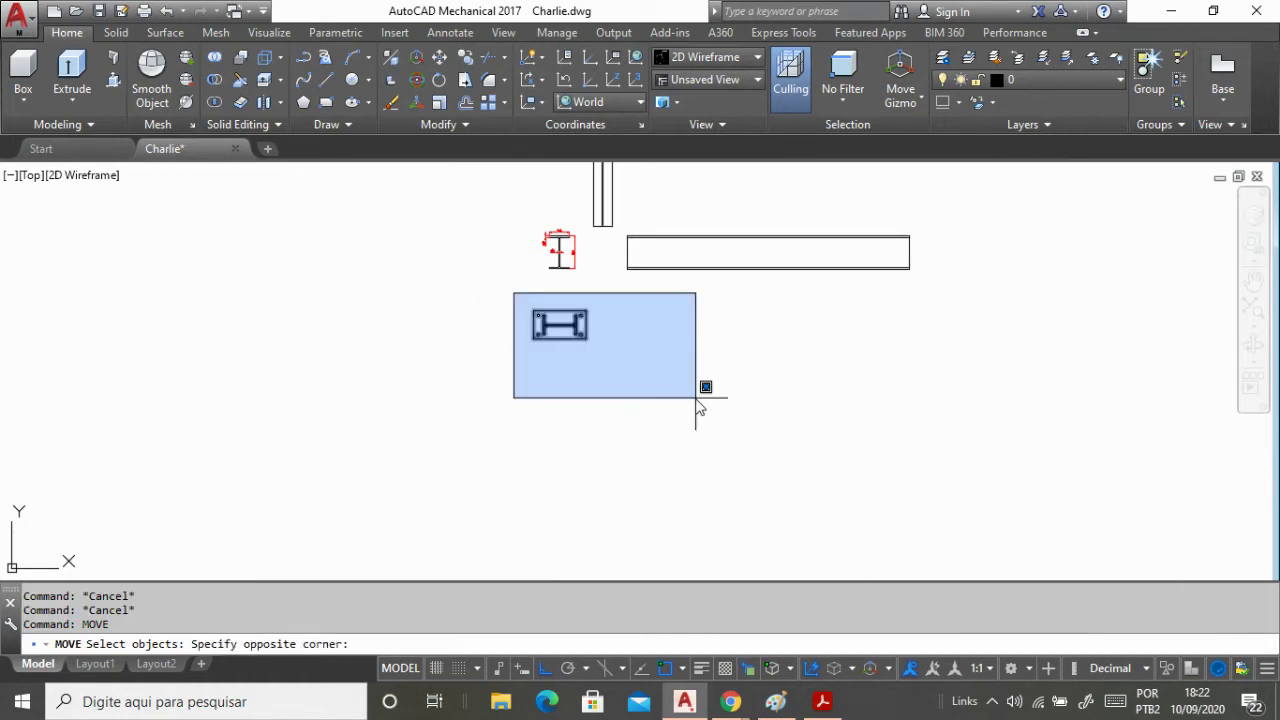
click(706, 397)
key(Return)
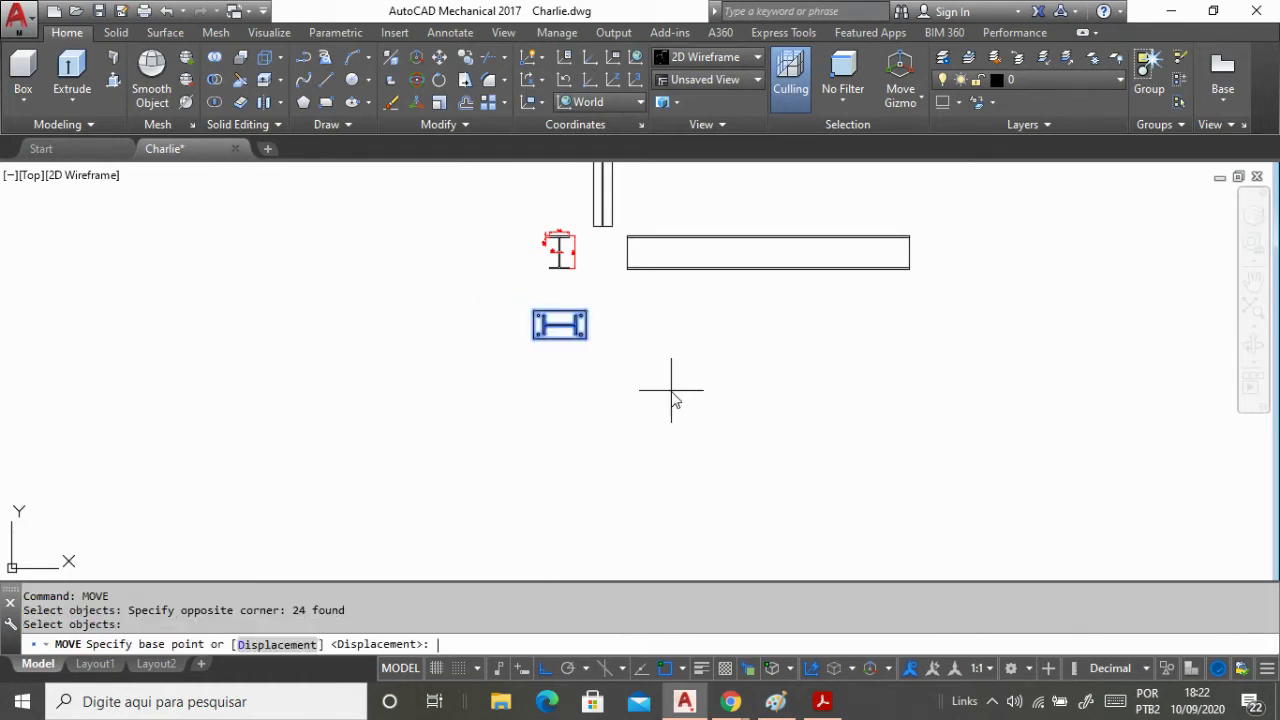
click(627, 324)
scroll(600, 326, down, 4)
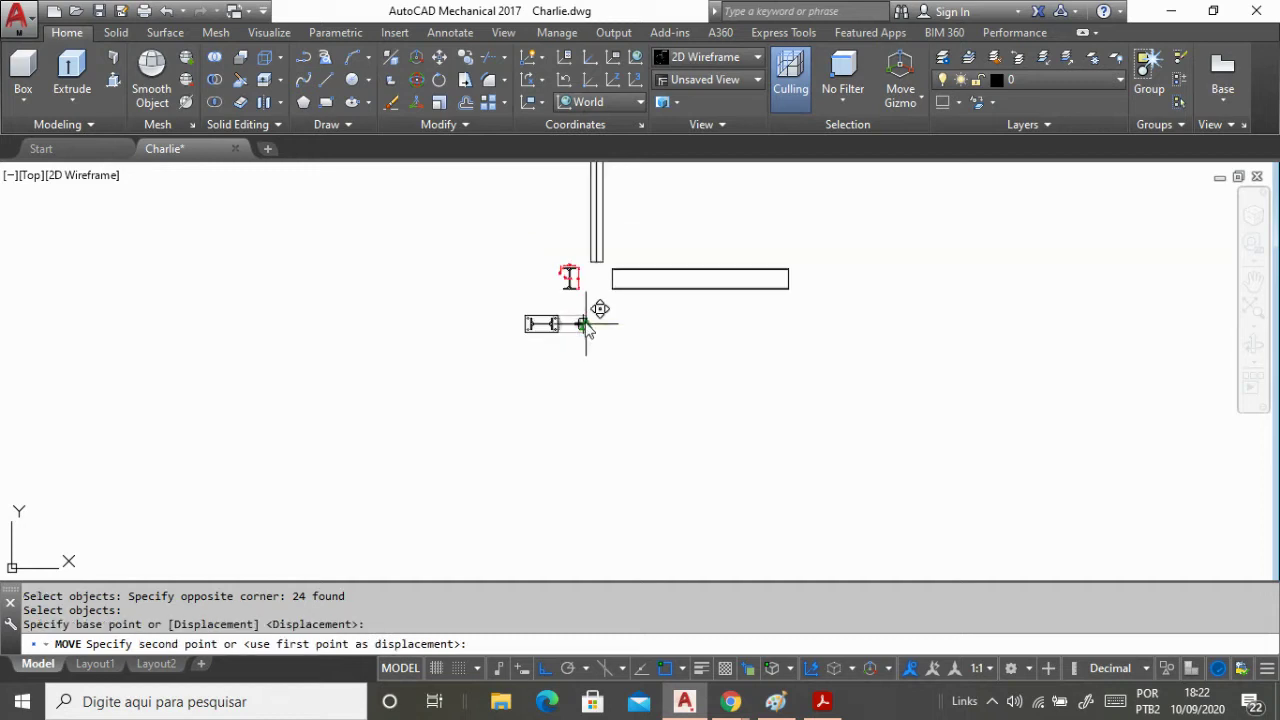
click(609, 530)
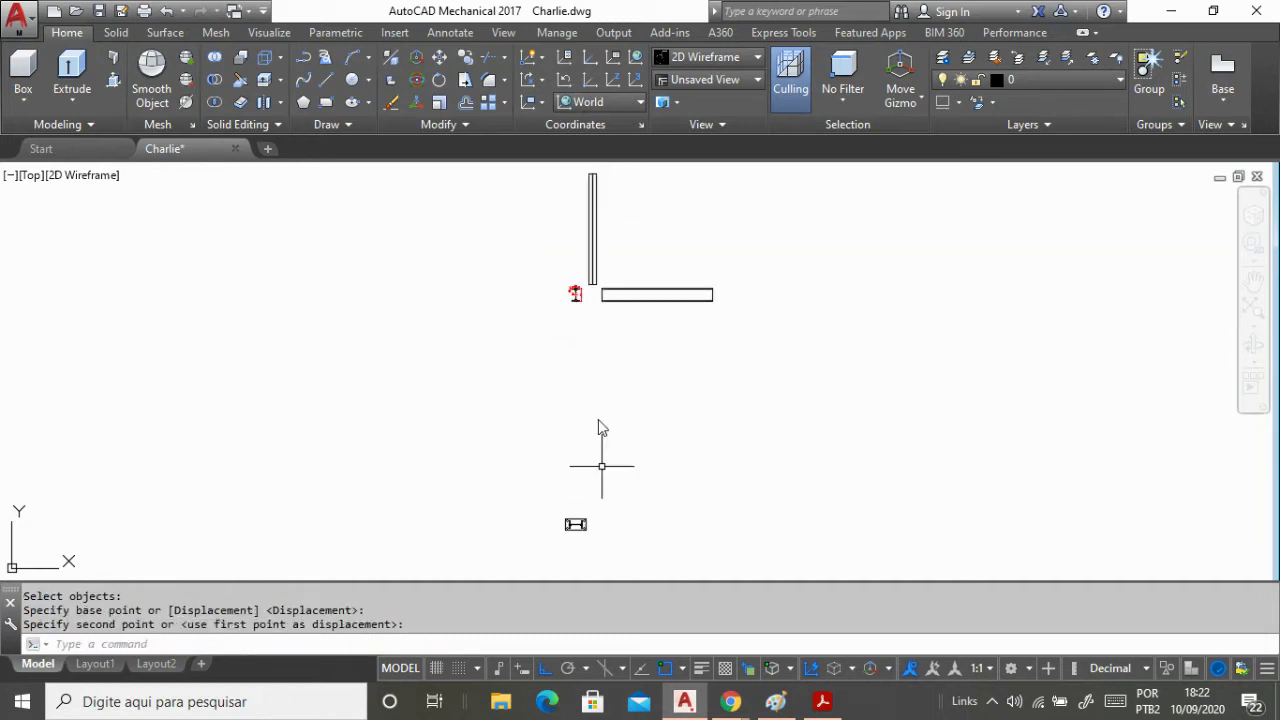
Copy the vertical beam view about 11,620 units straight down, placing the copy below the plate.
scroll(586, 200, up, 4)
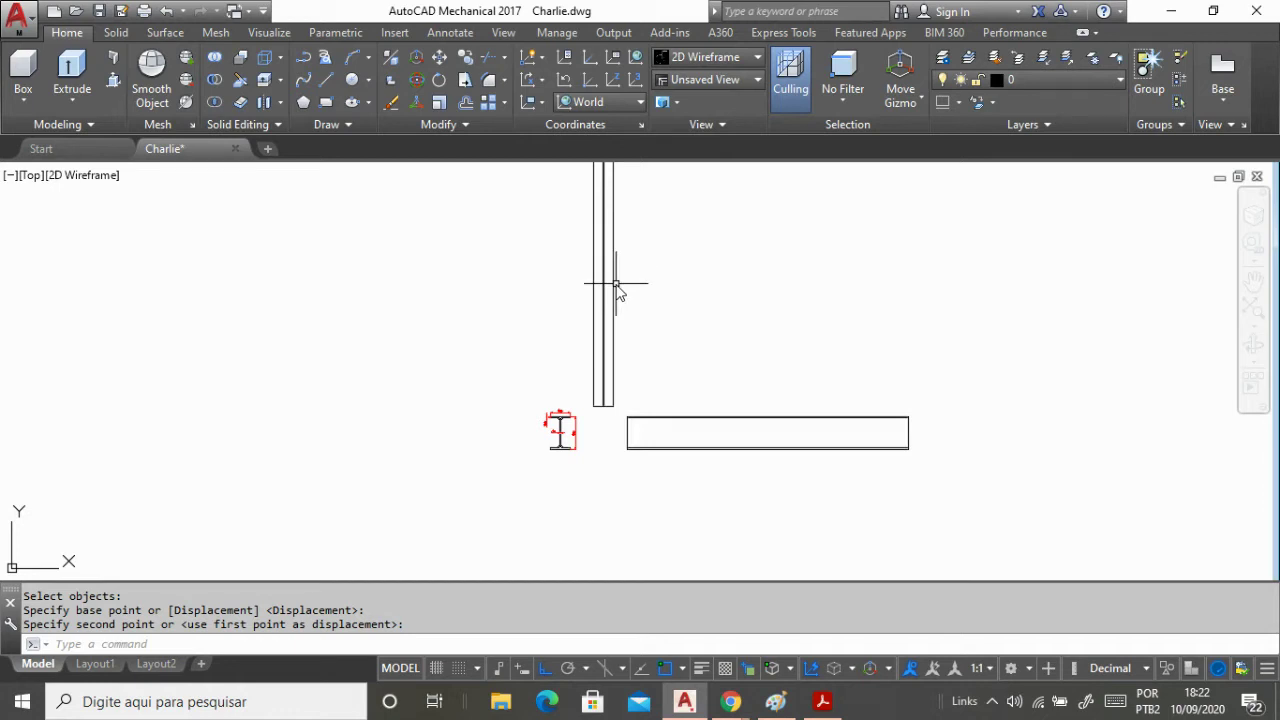
key(Return)
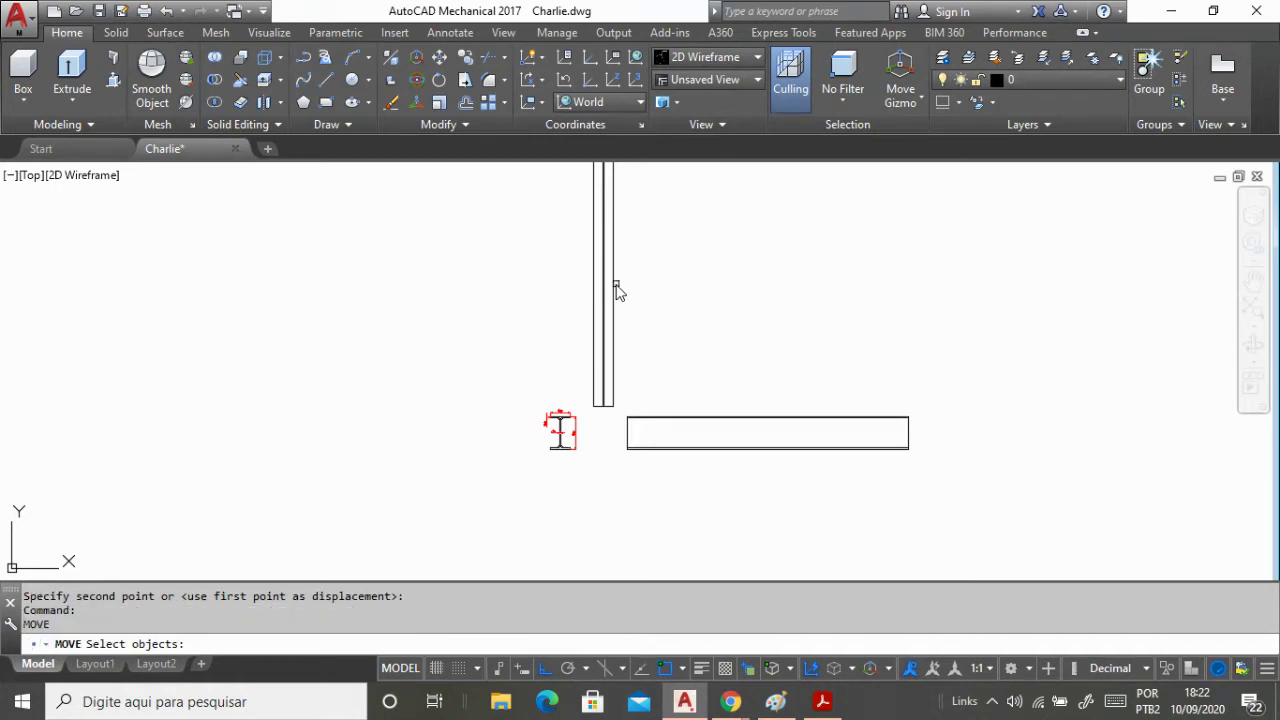
key(Escape)
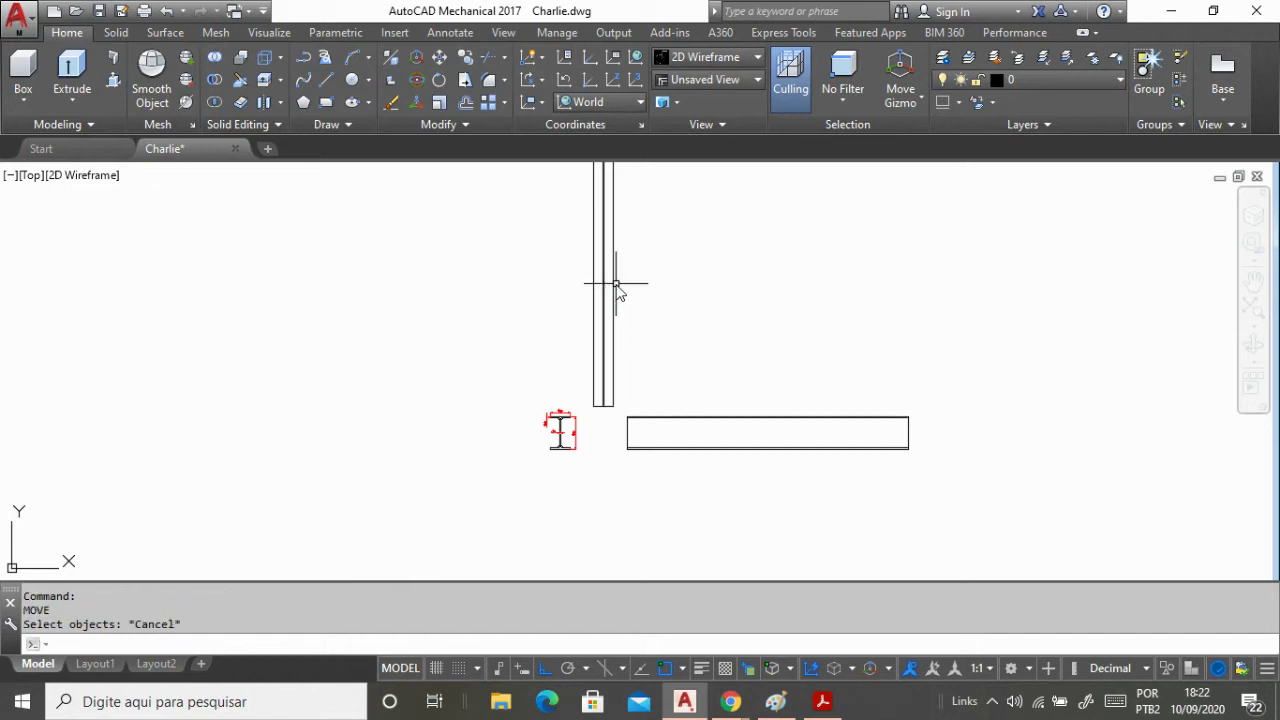
text(copy)
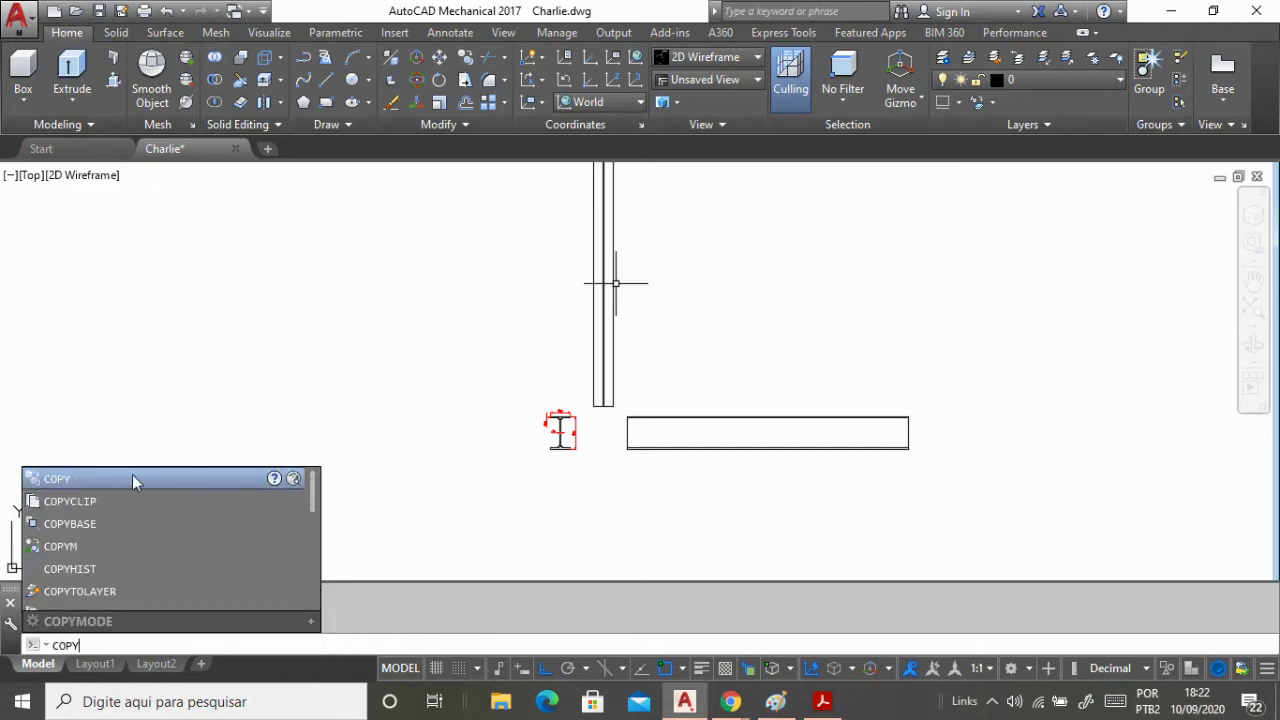
click(207, 474)
scroll(562, 300, down, 2)
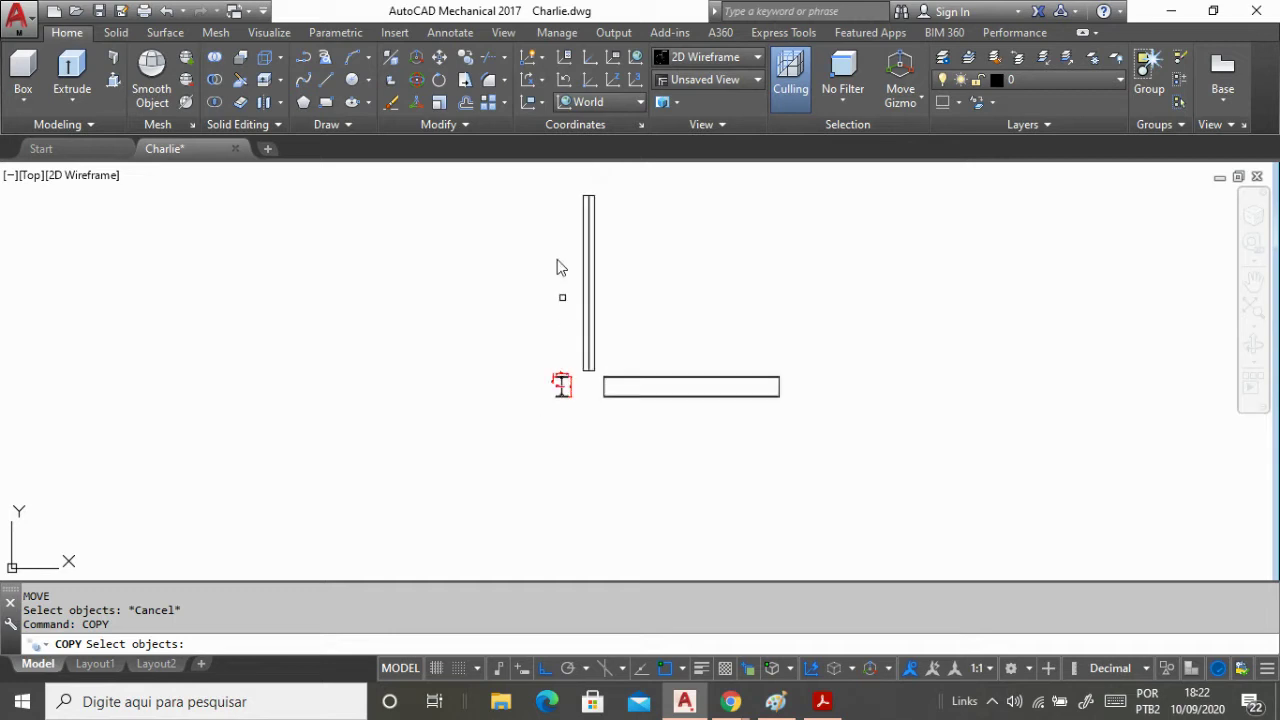
click(551, 187)
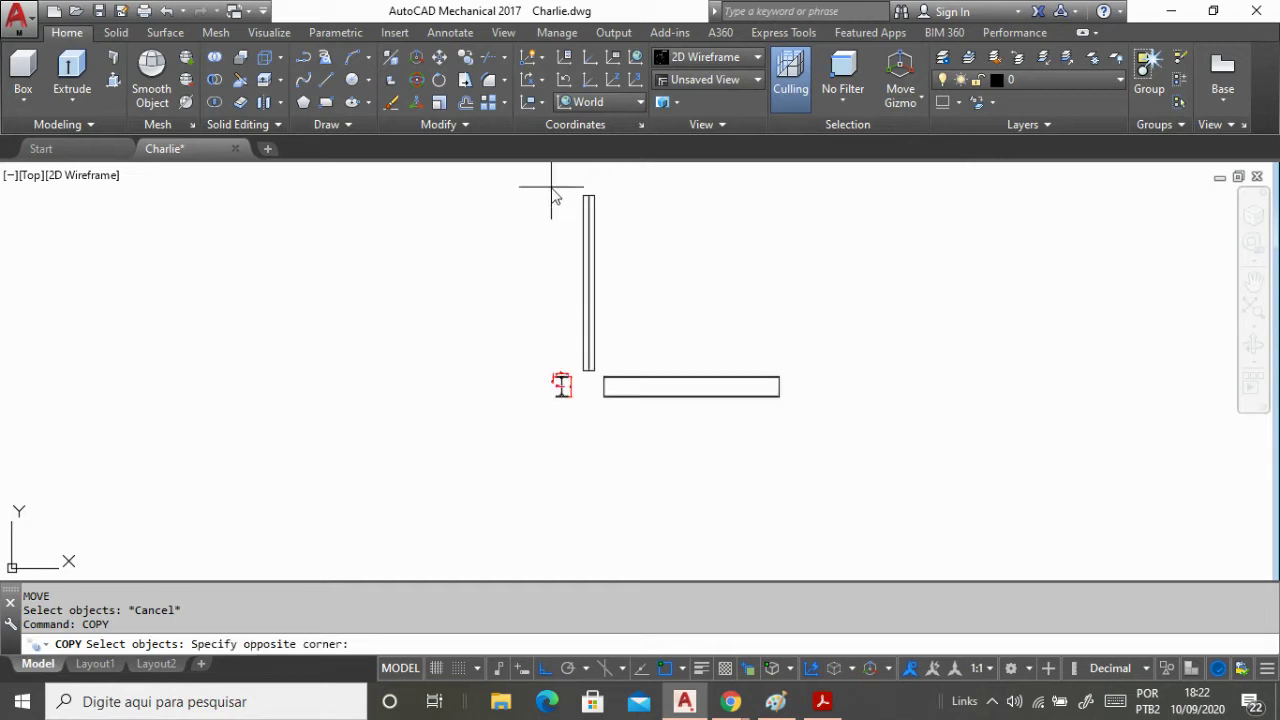
click(658, 373)
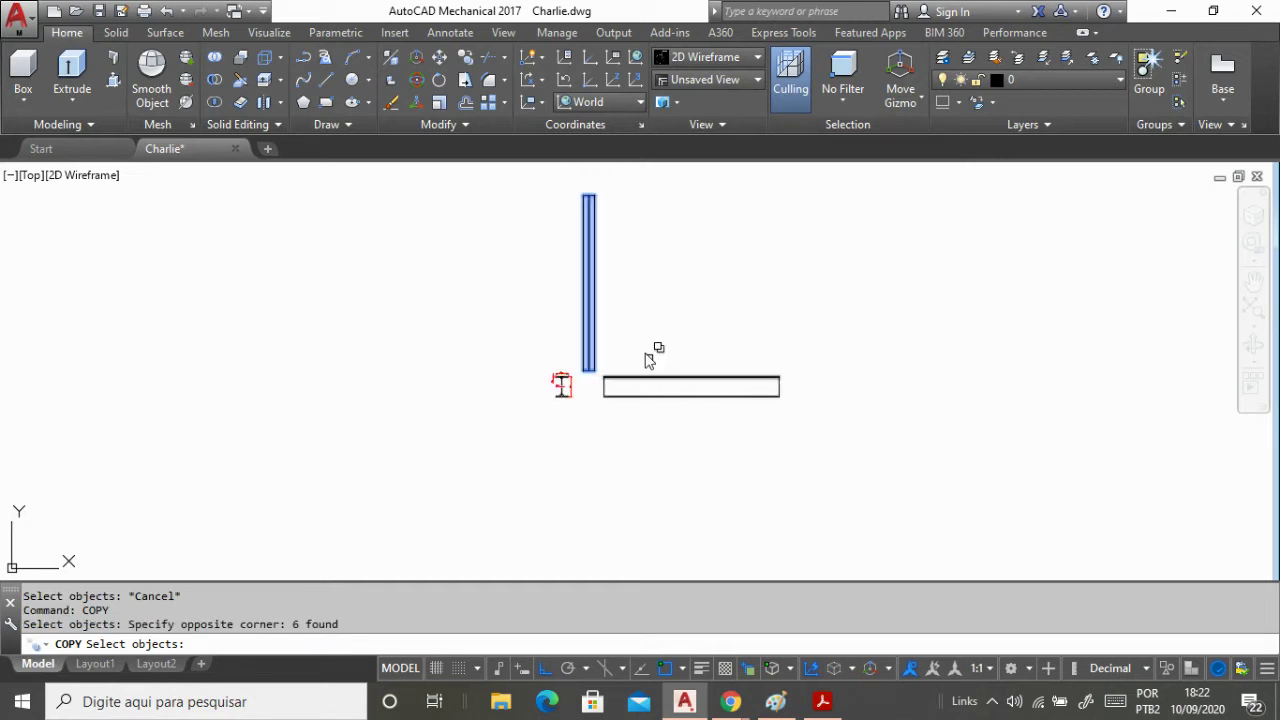
key(Return)
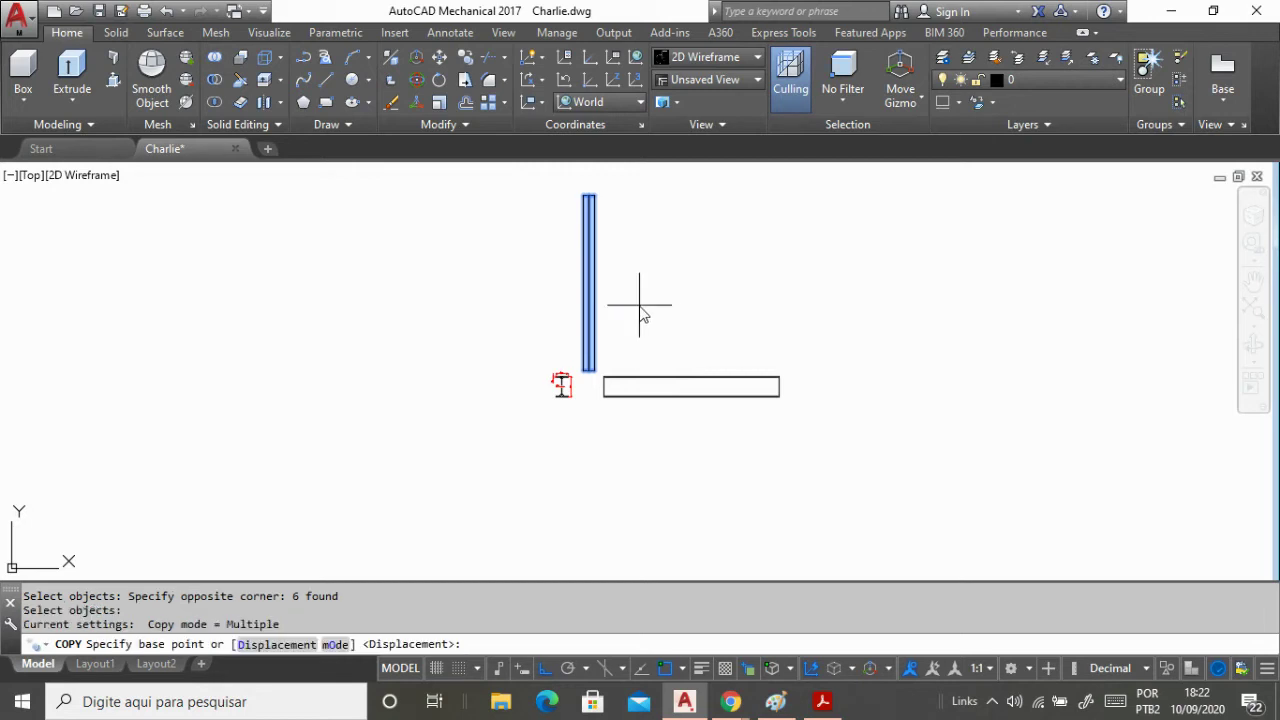
click(588, 283)
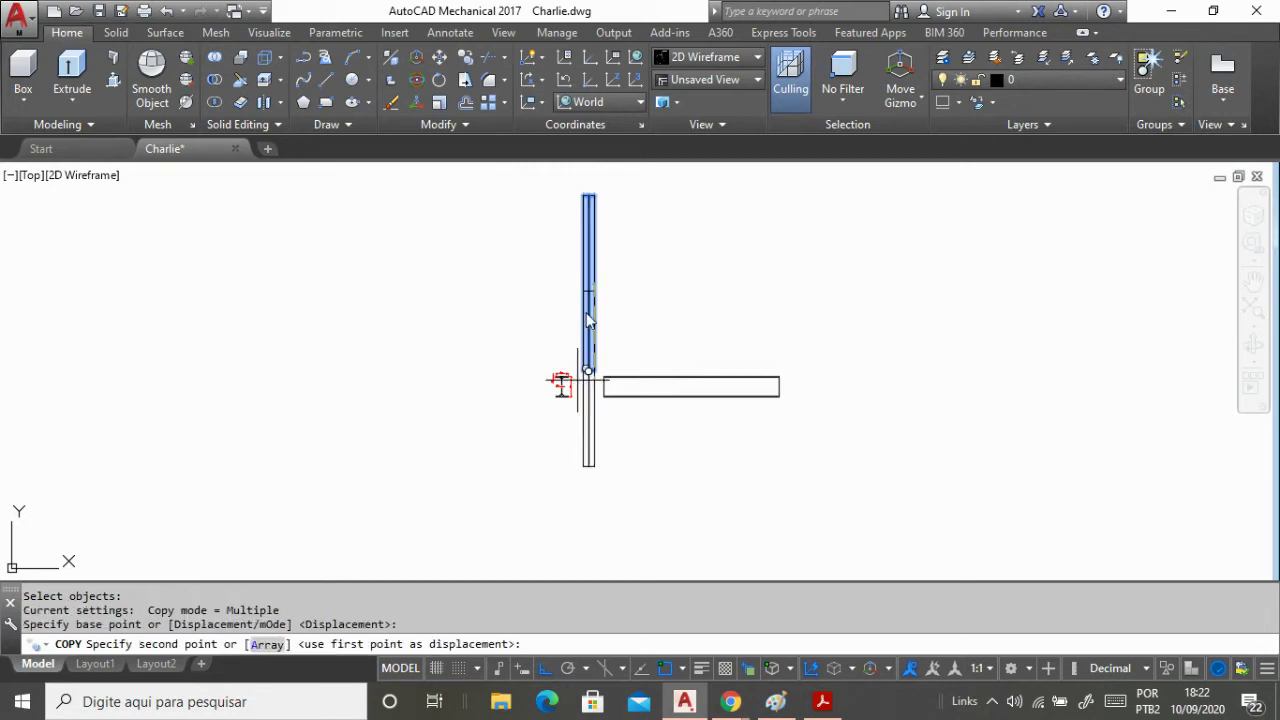
scroll(585, 340, down, 3)
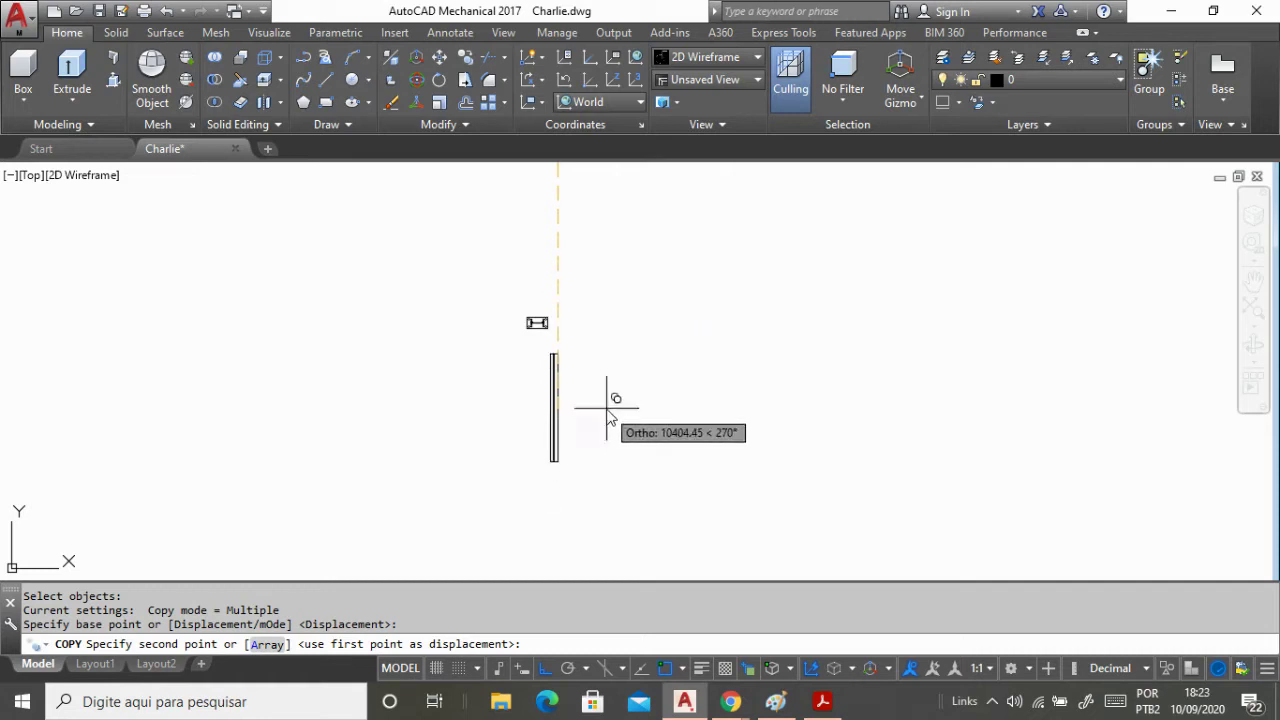
click(601, 452)
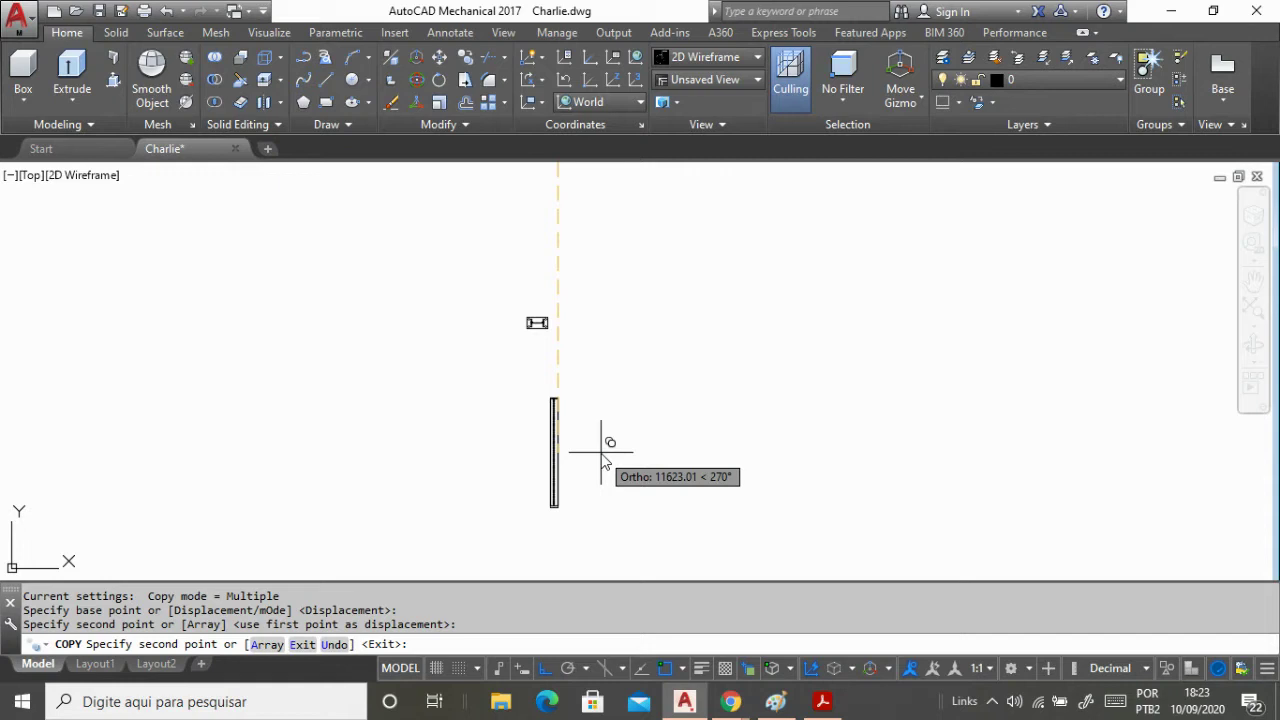
key(Return)
Copy the lower vertical beam view about 6,700 units horizontally to the right.
key(Return)
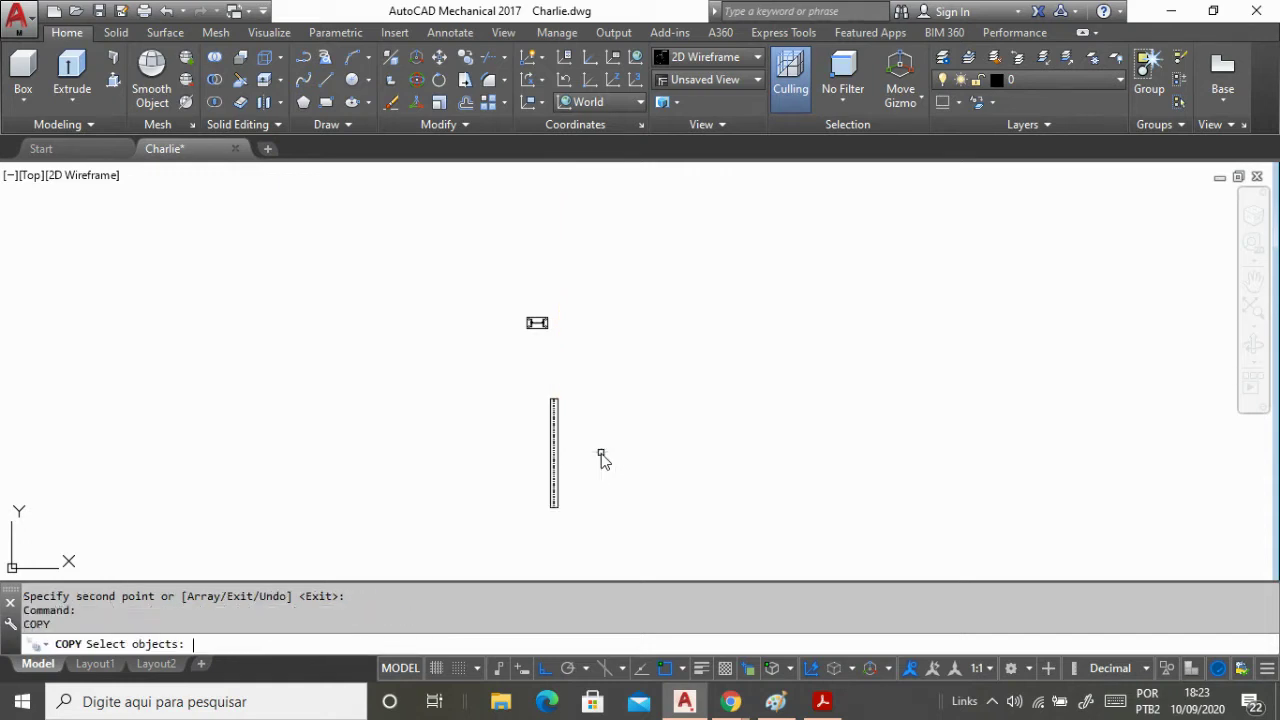
click(468, 380)
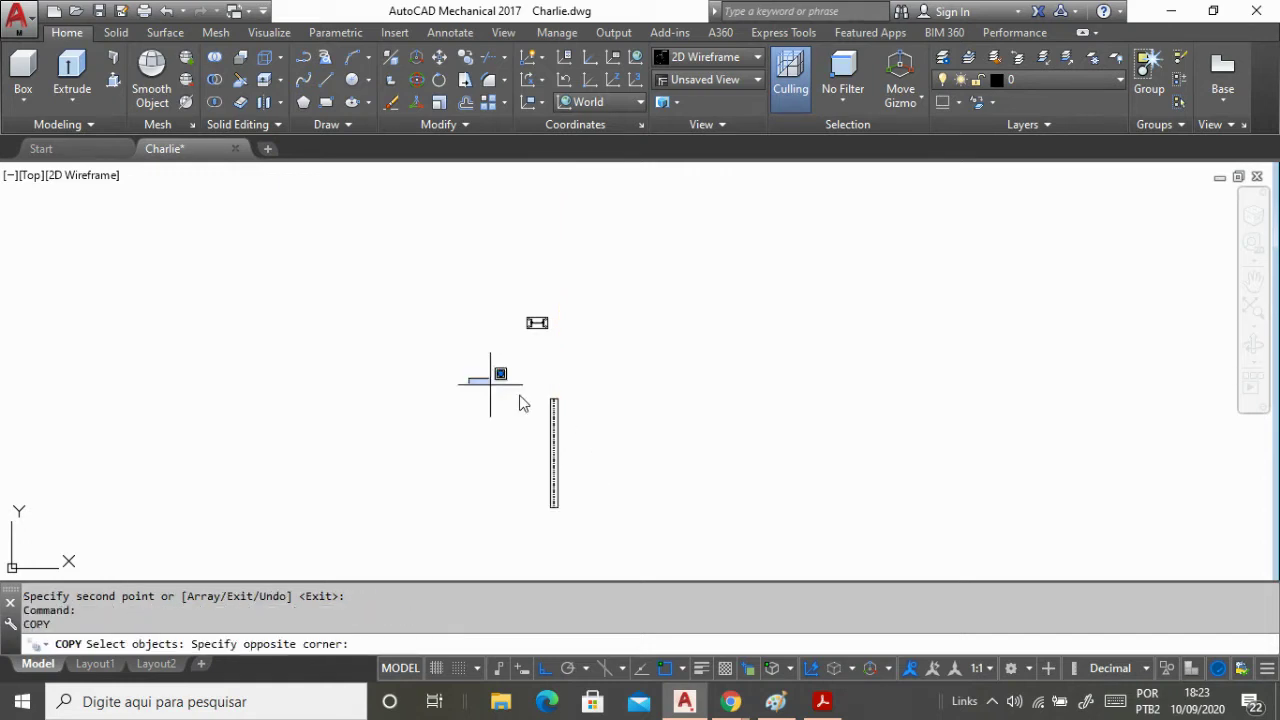
click(658, 541)
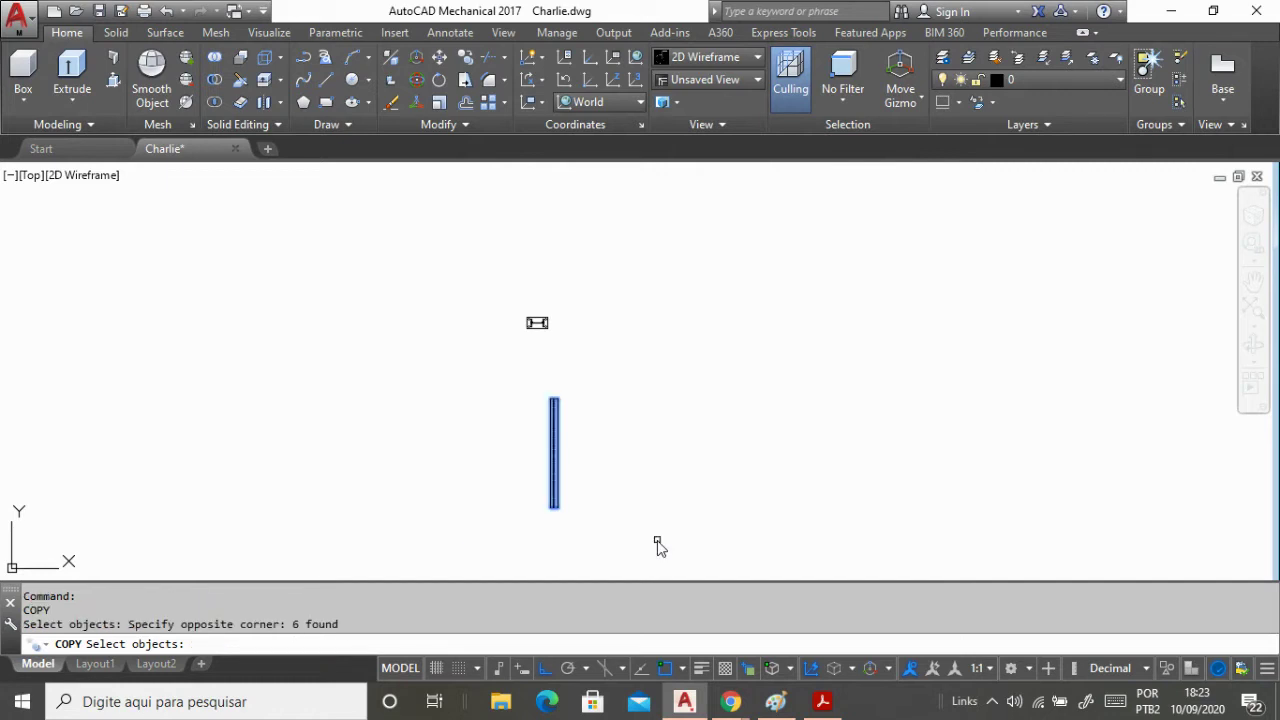
key(Return)
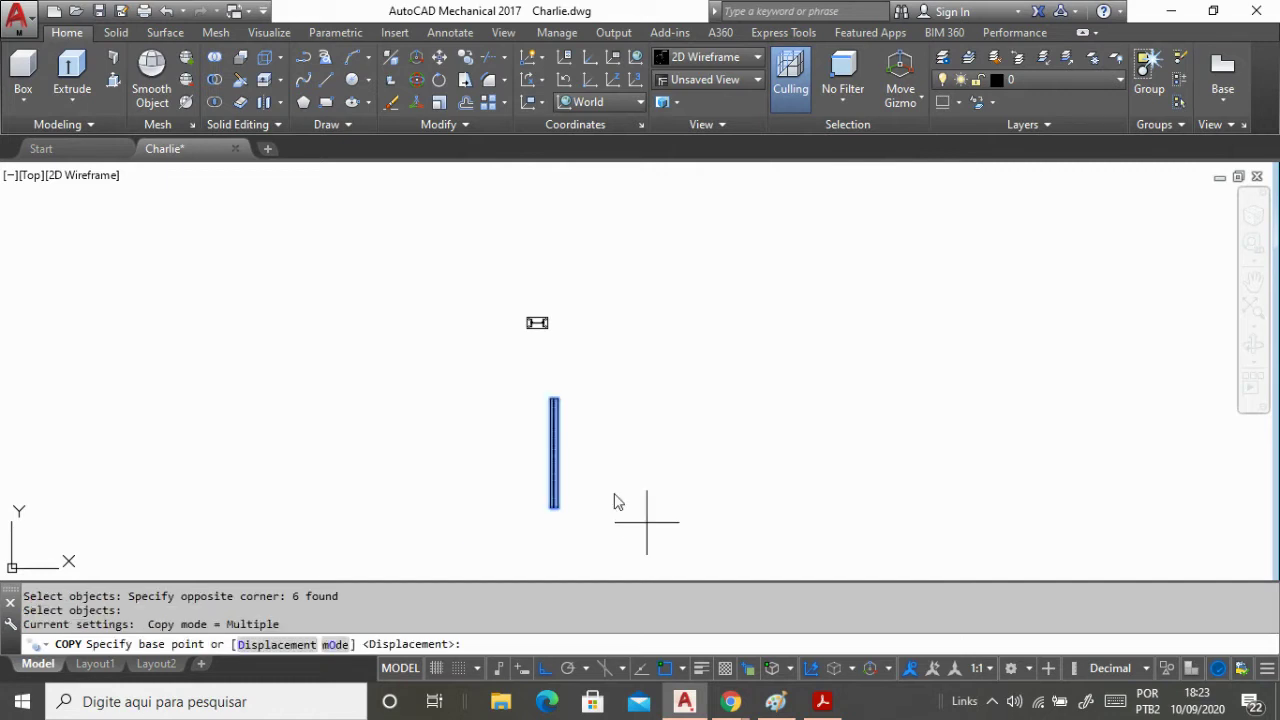
click(591, 458)
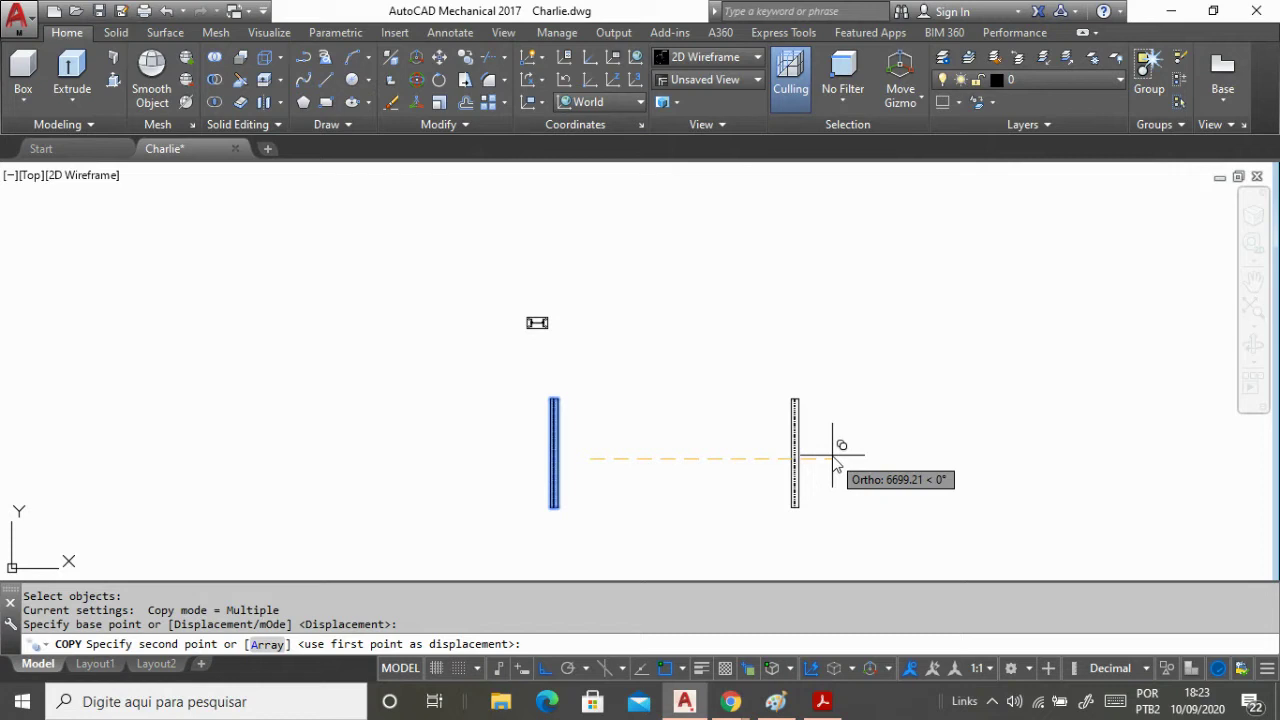
click(833, 458)
key(Escape)
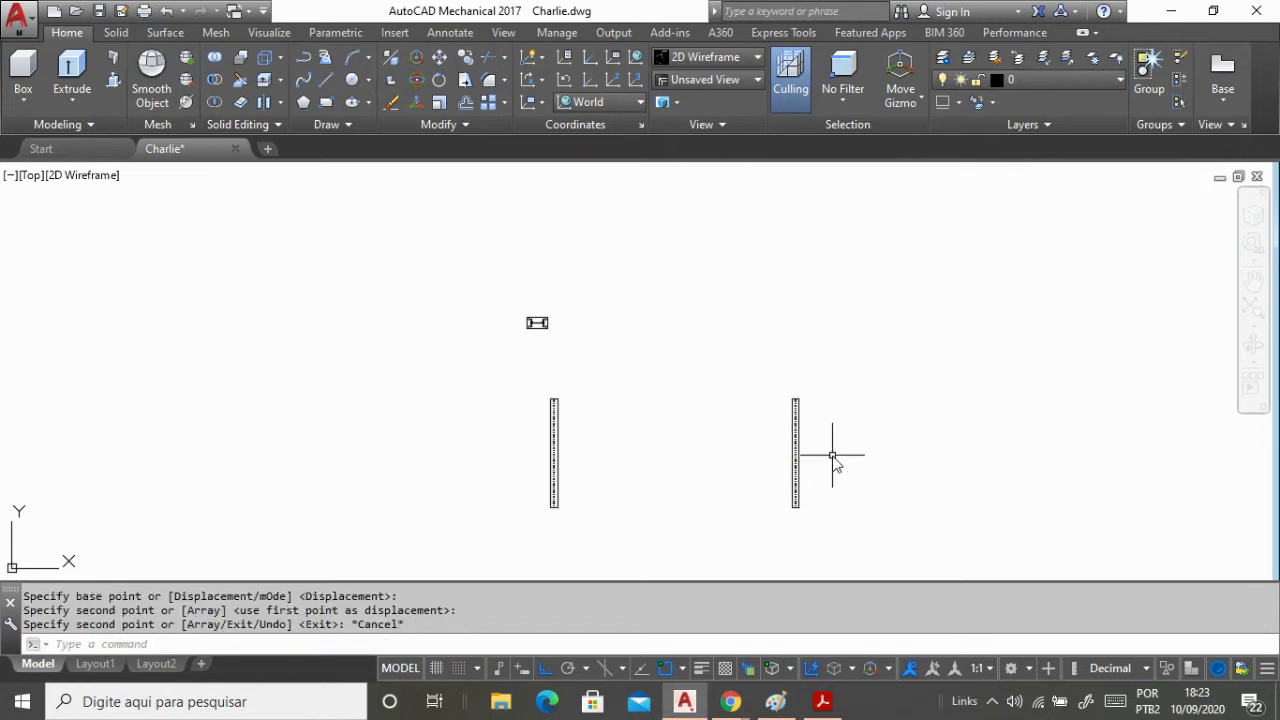
Rotate the right-hand vertical beam copy by 90 degrees about the midpoint of its left long edge.
text(rot)
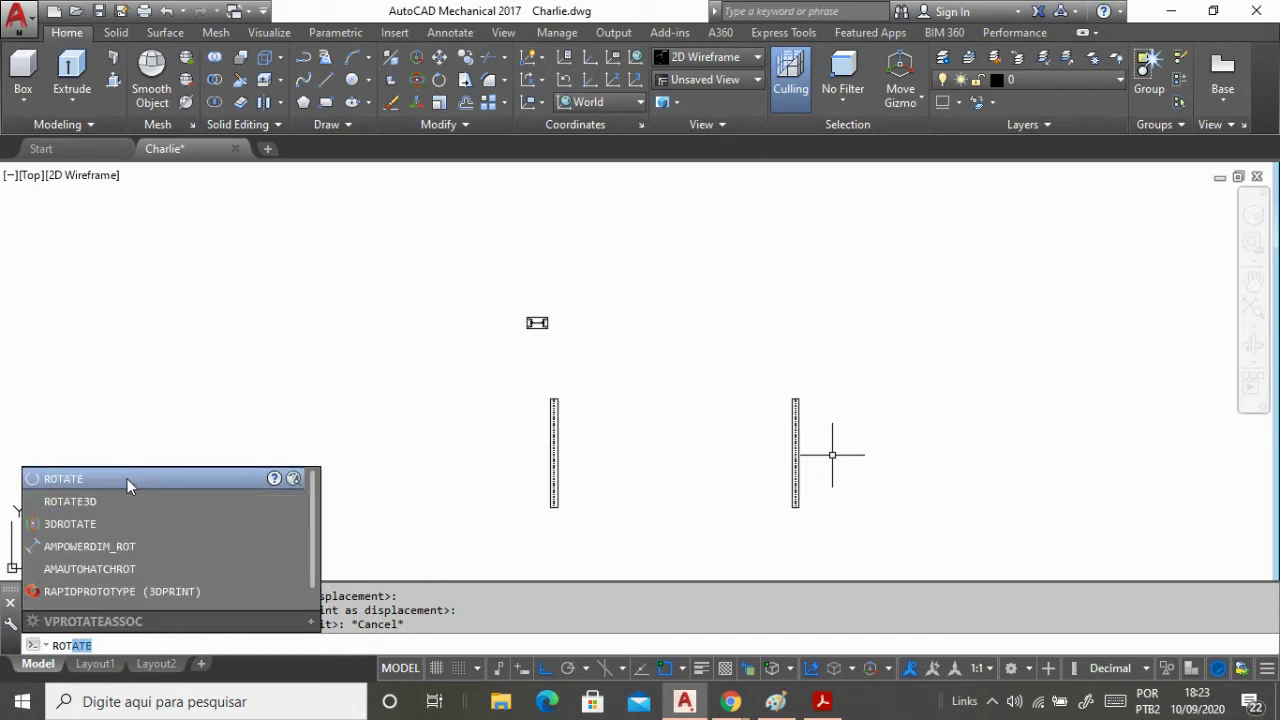
click(127, 479)
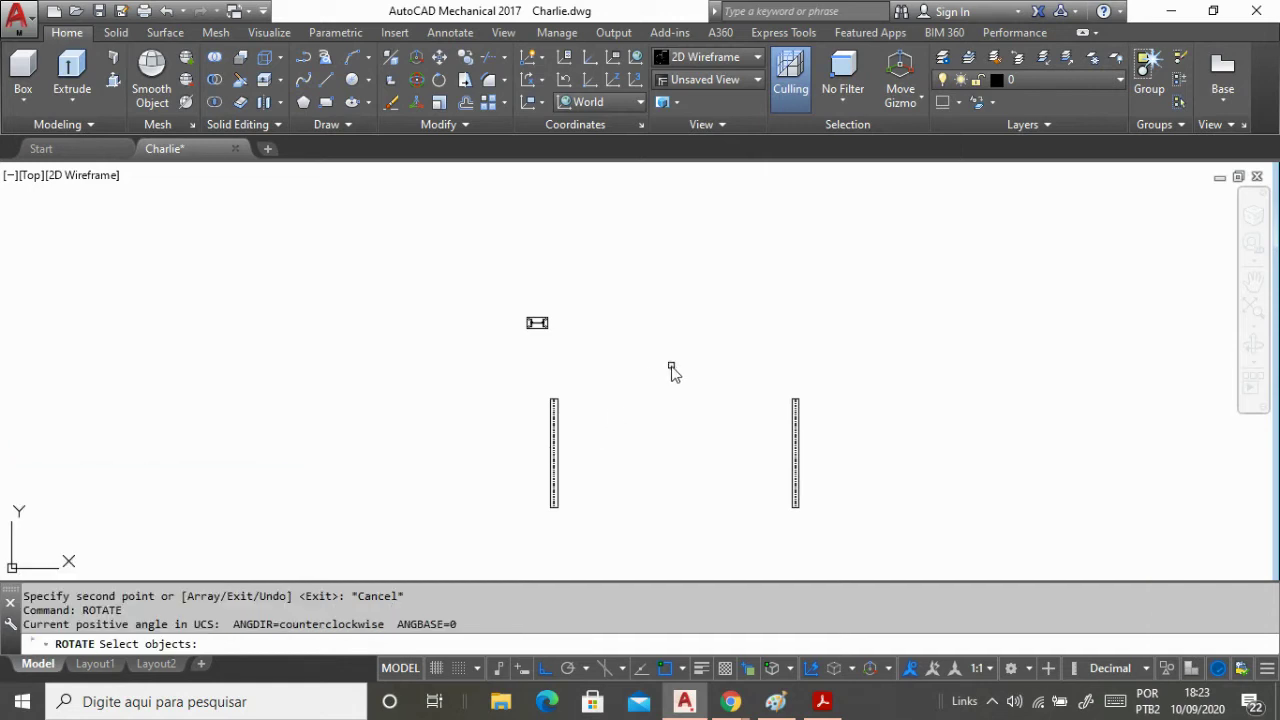
click(730, 368)
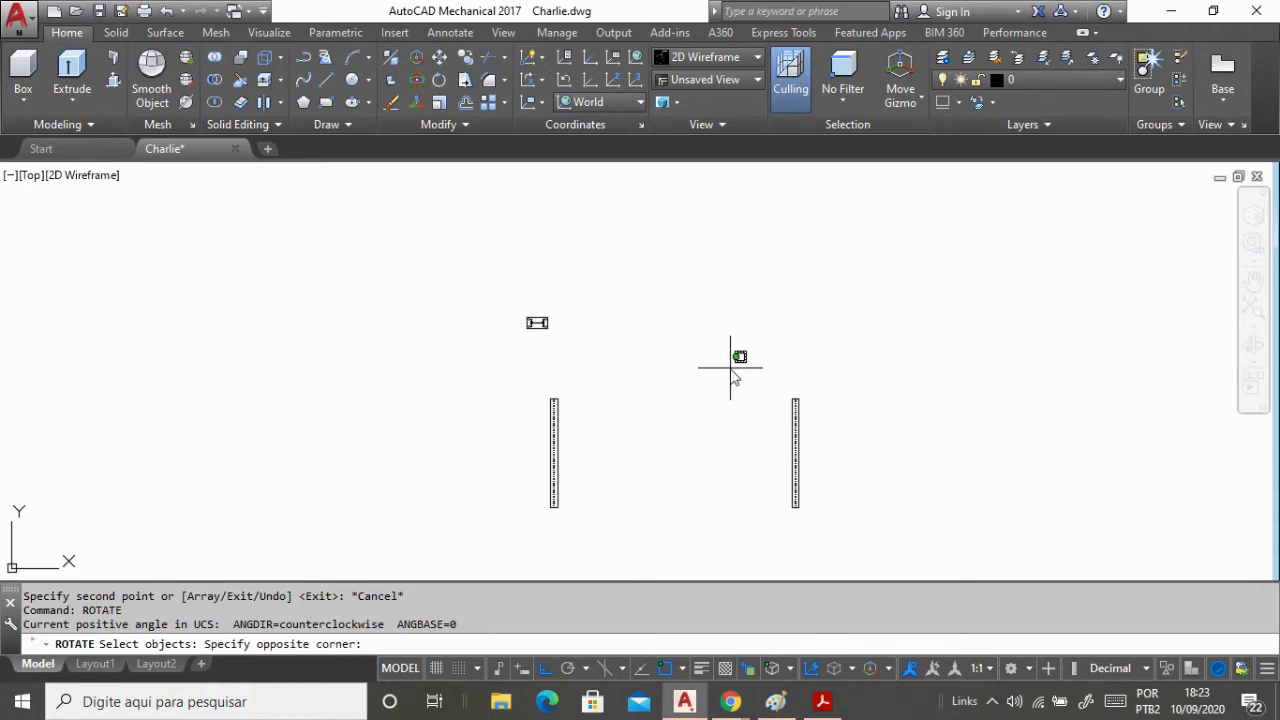
click(895, 540)
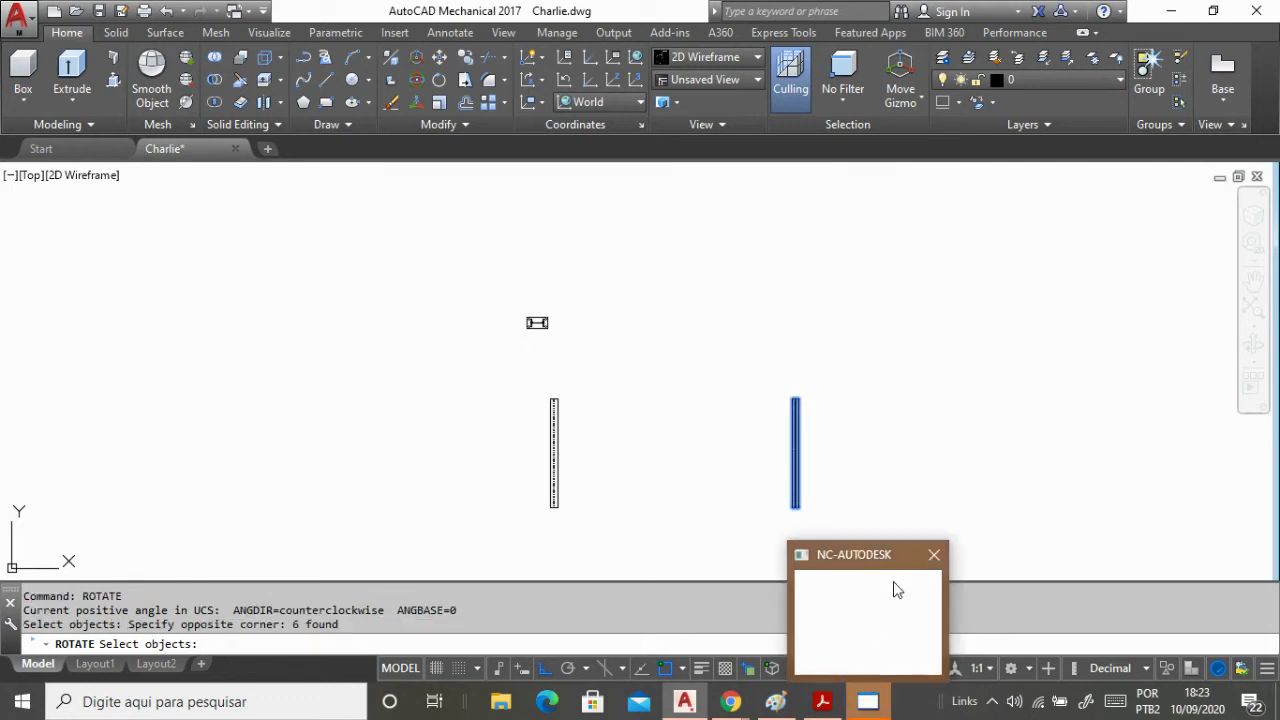
click(934, 554)
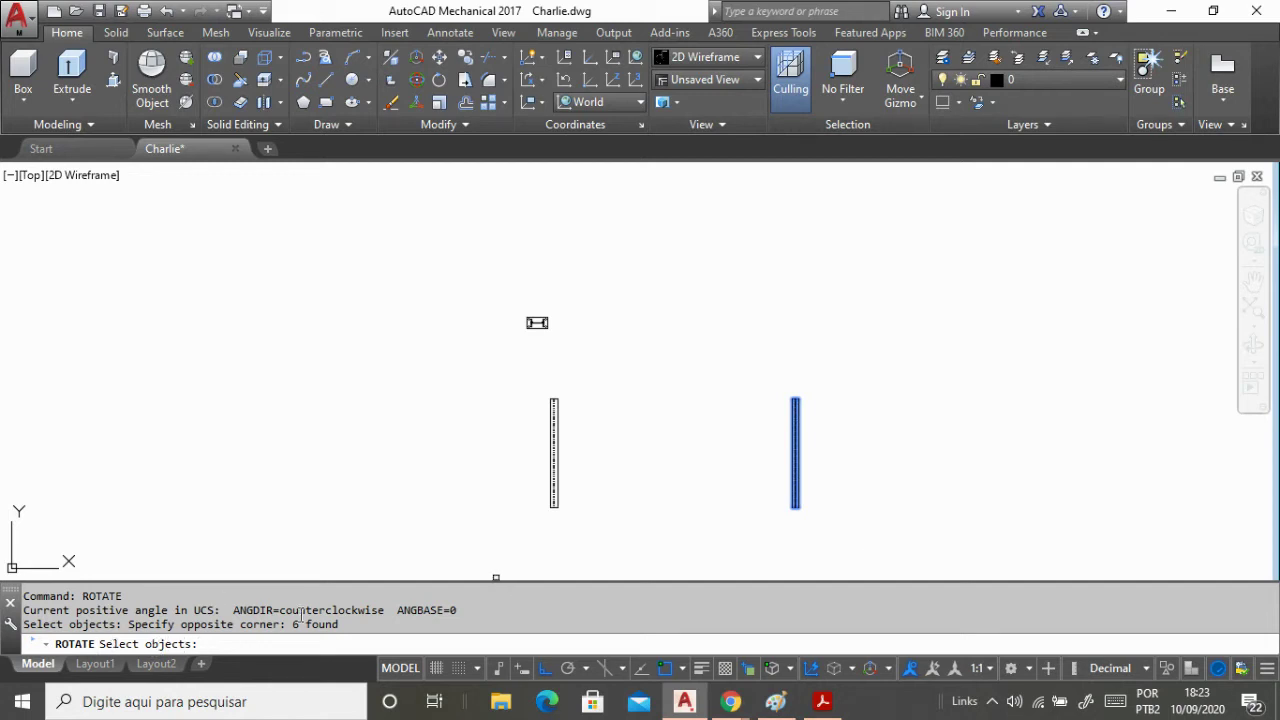
key(Return)
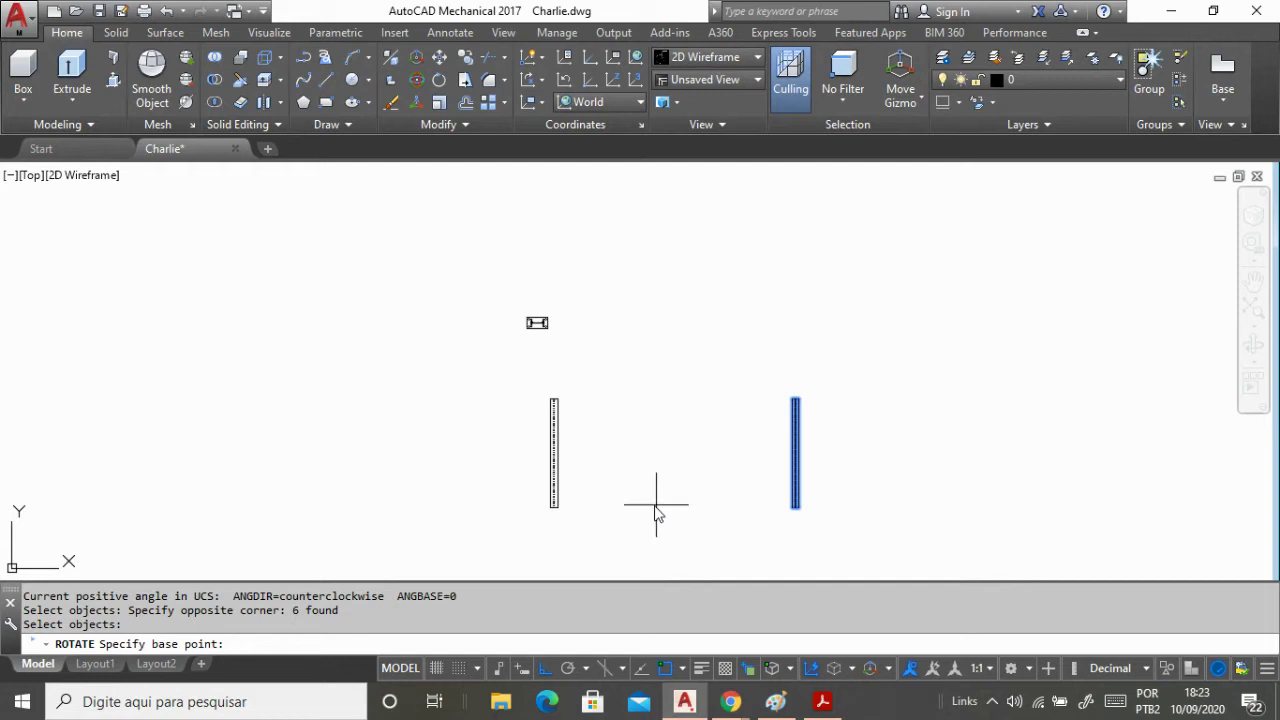
scroll(768, 461, up, 5)
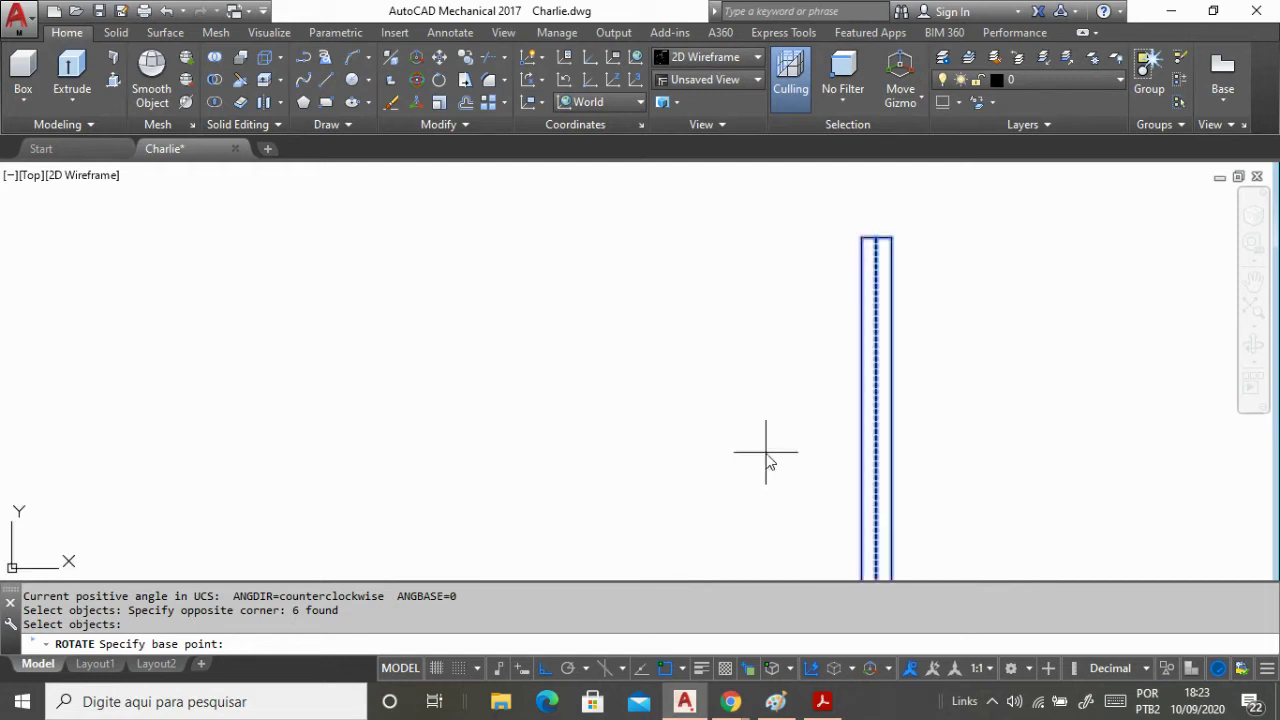
click(860, 460)
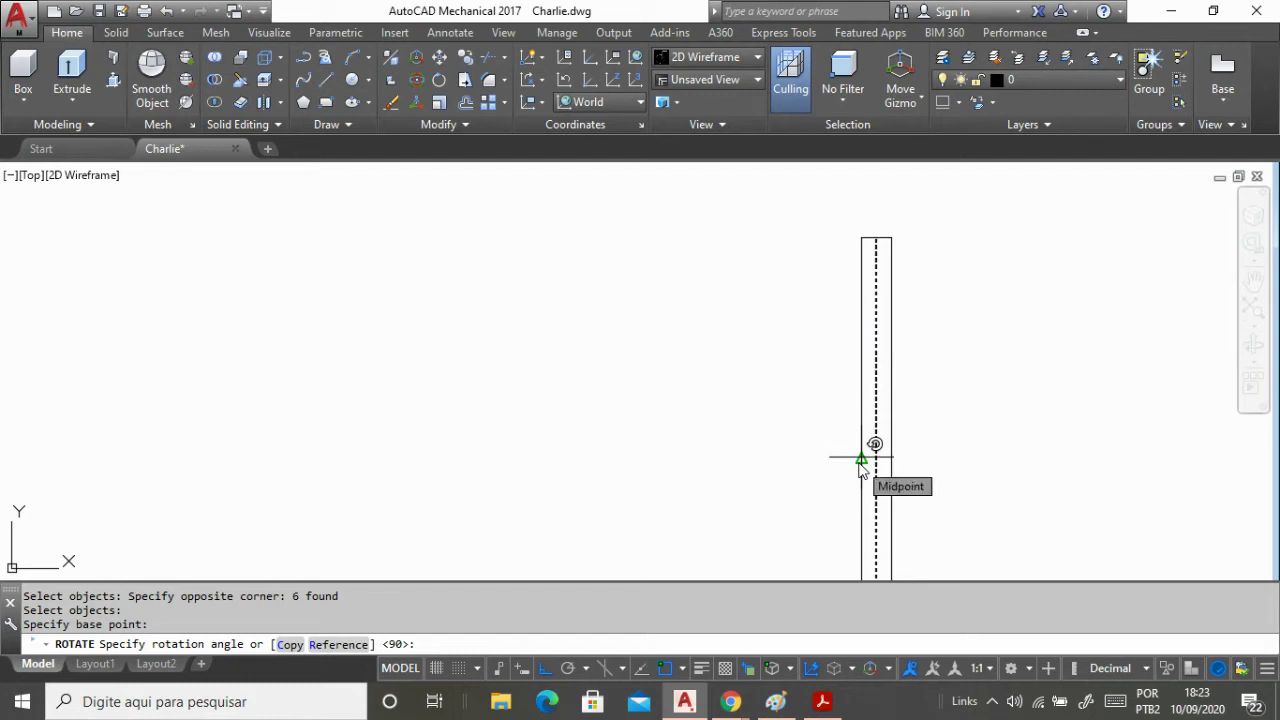
text(90)
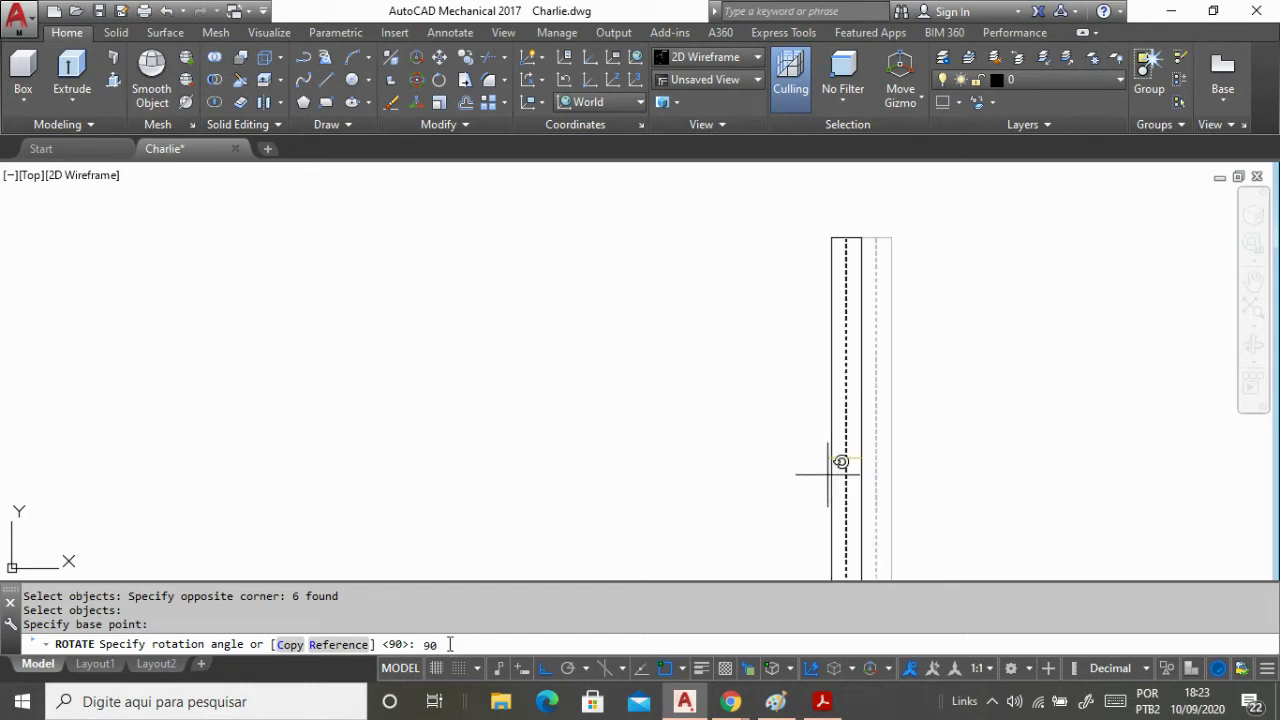
key(Return)
scroll(484, 540, down, 2)
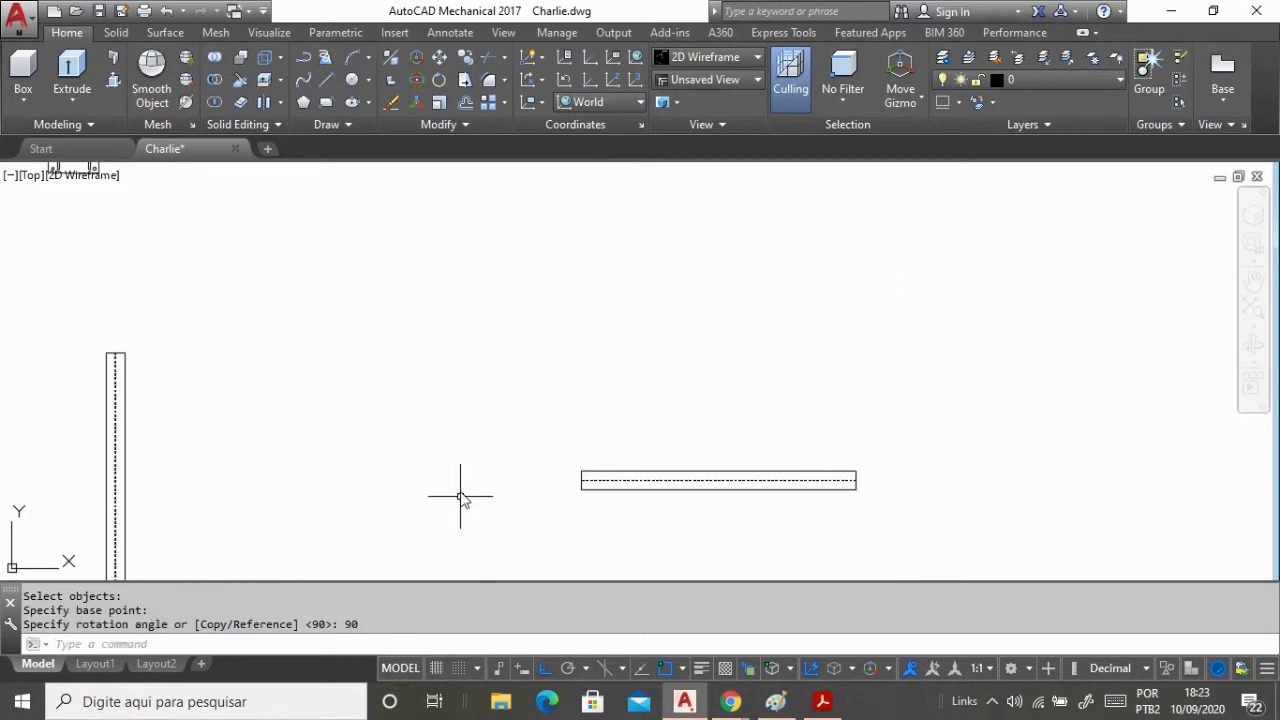
Copy the horizontal beam view from its left-end midpoint onto the midpoint of the I-section's outer left flange edge inside the plate.
scroll(459, 492, down, 3)
scroll(276, 365, up, 2)
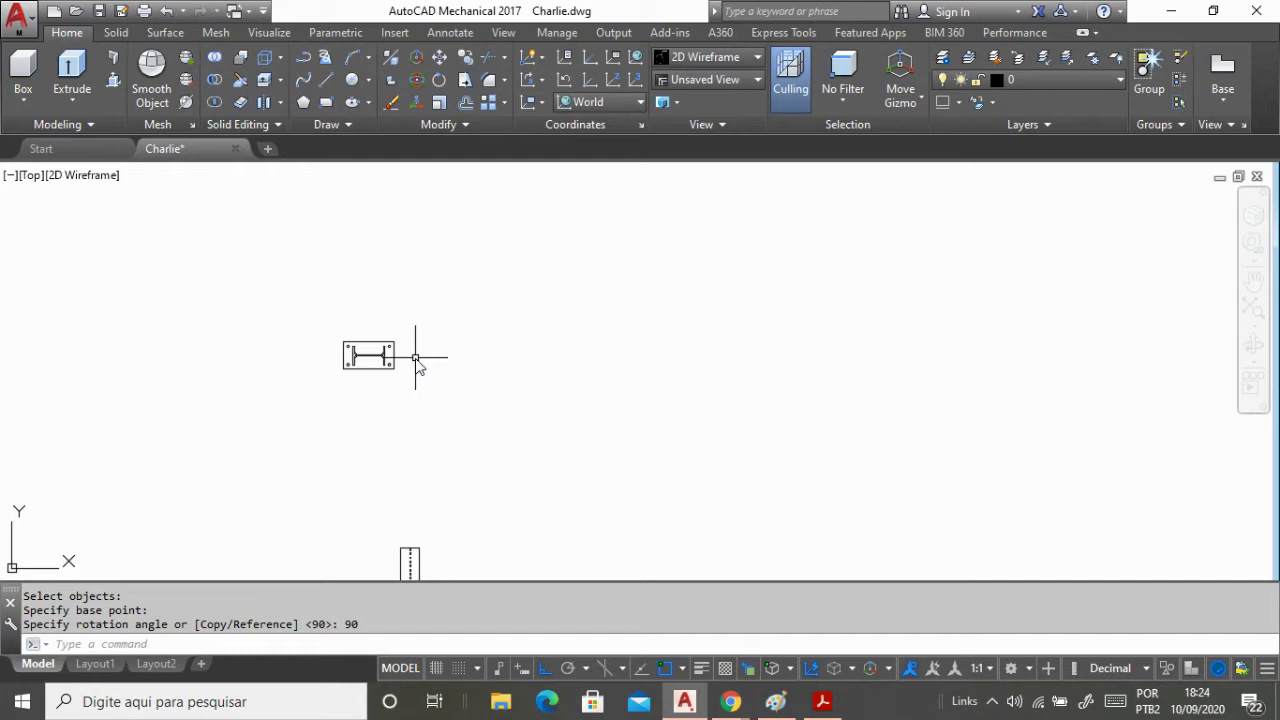
scroll(430, 340, down, 5)
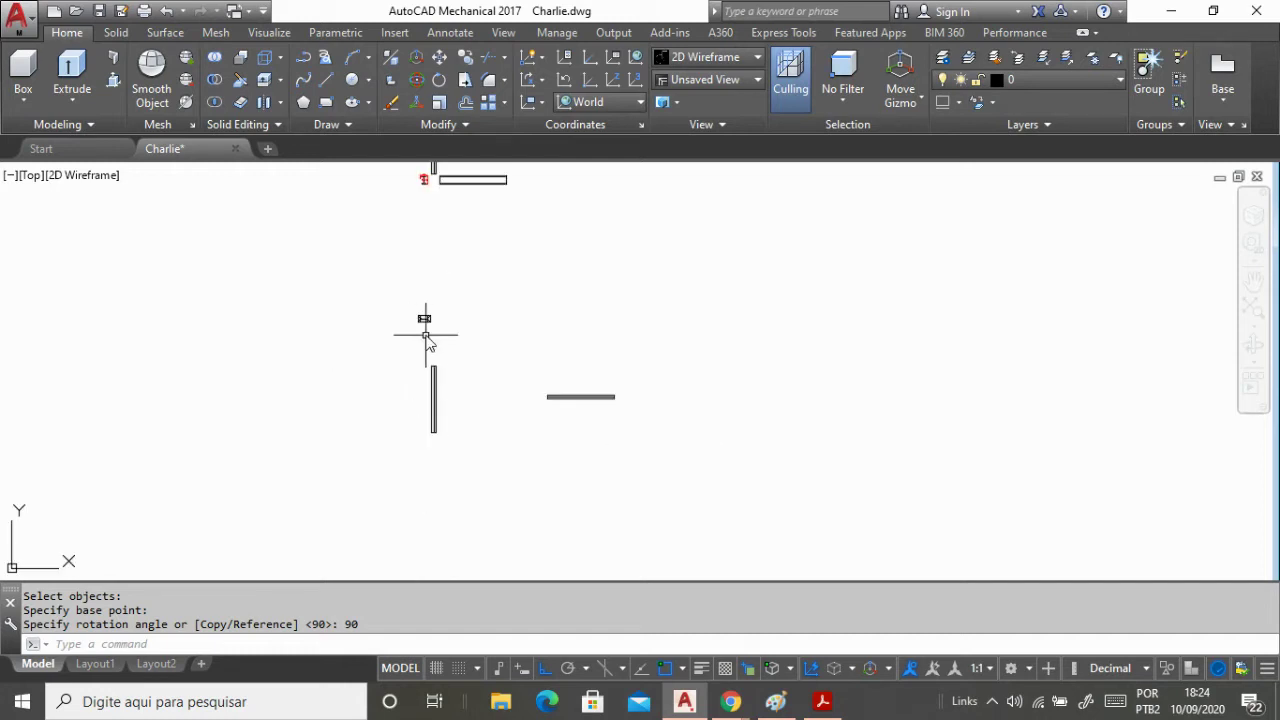
scroll(427, 336, up, 4)
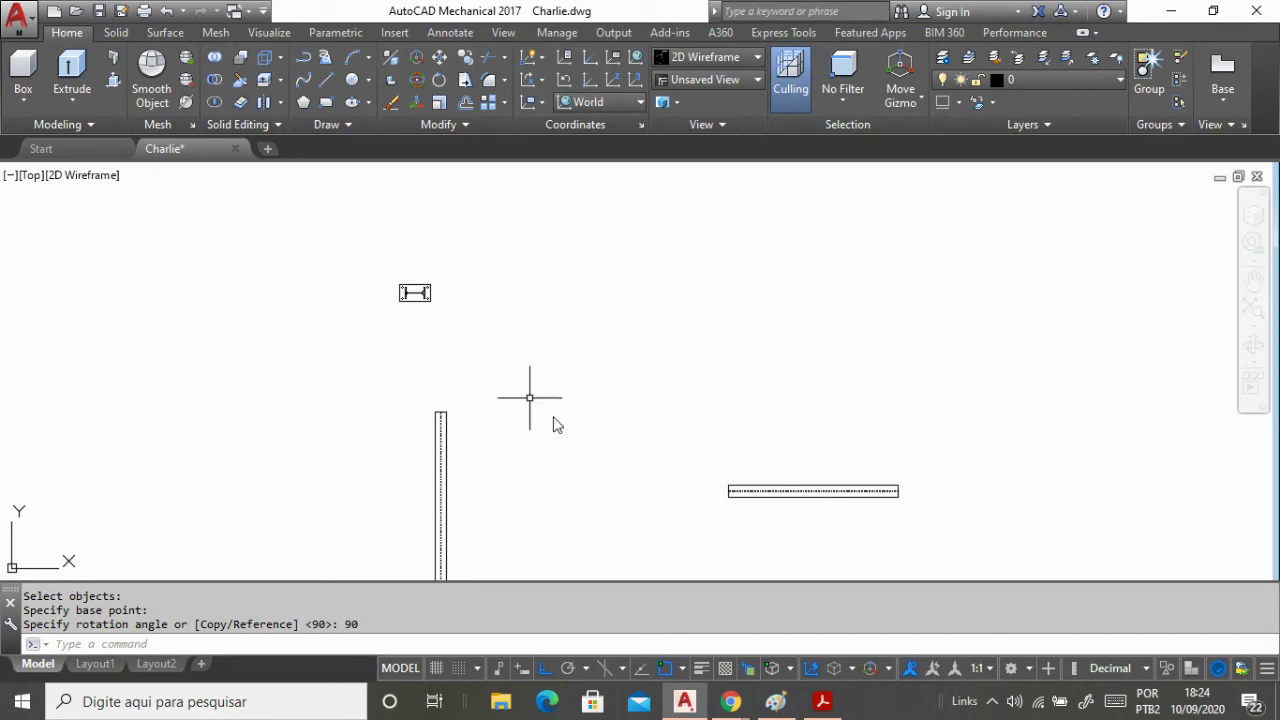
scroll(757, 523, up, 2)
scroll(757, 523, up, 2)
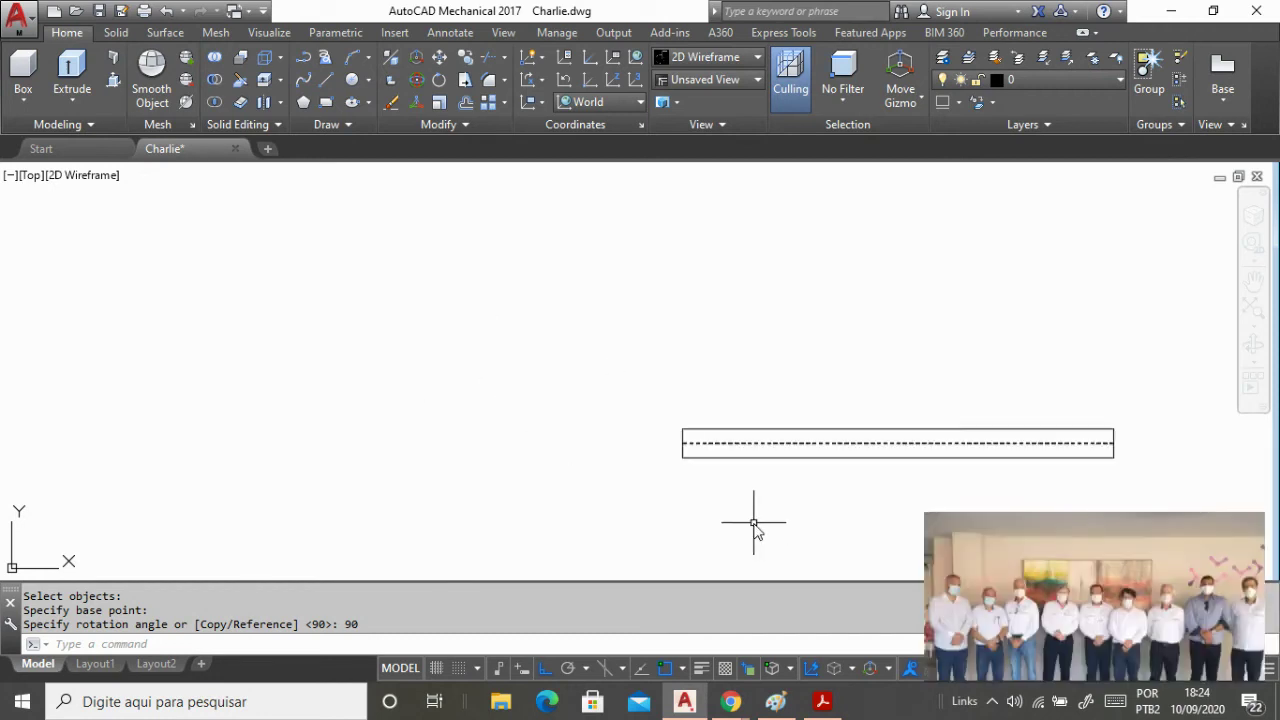
key(Escape)
text(c)
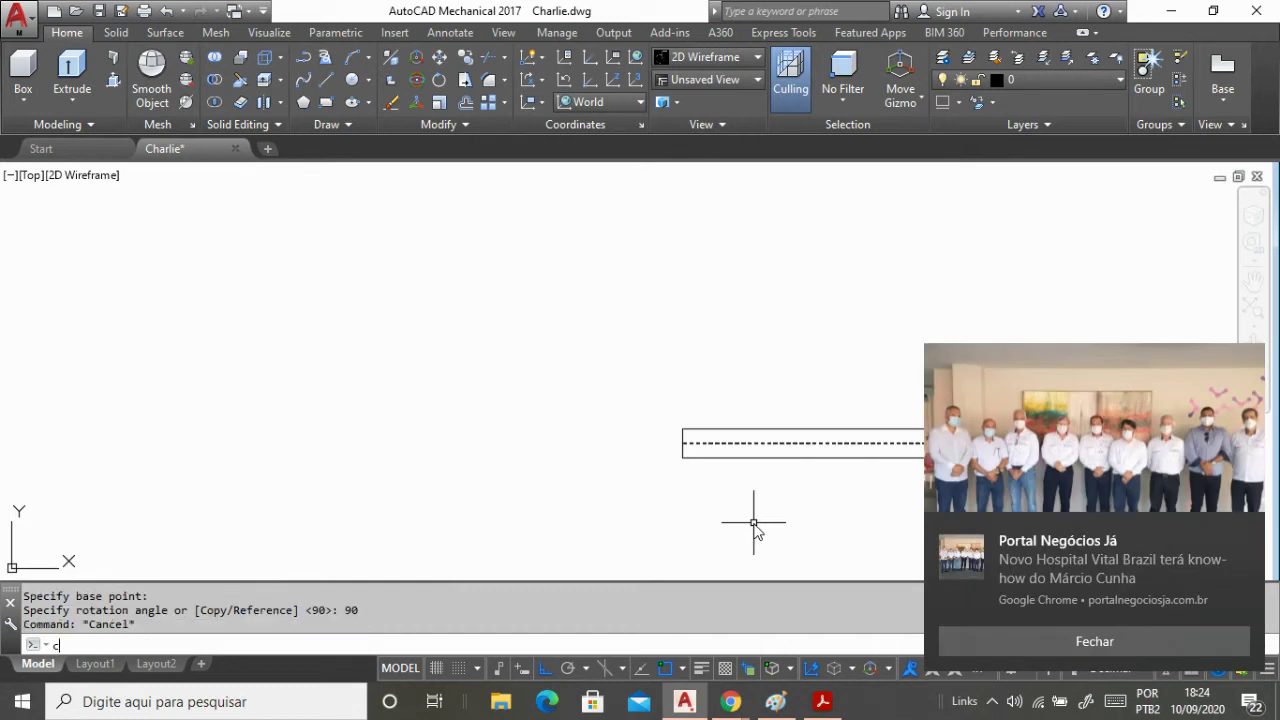
text(opy)
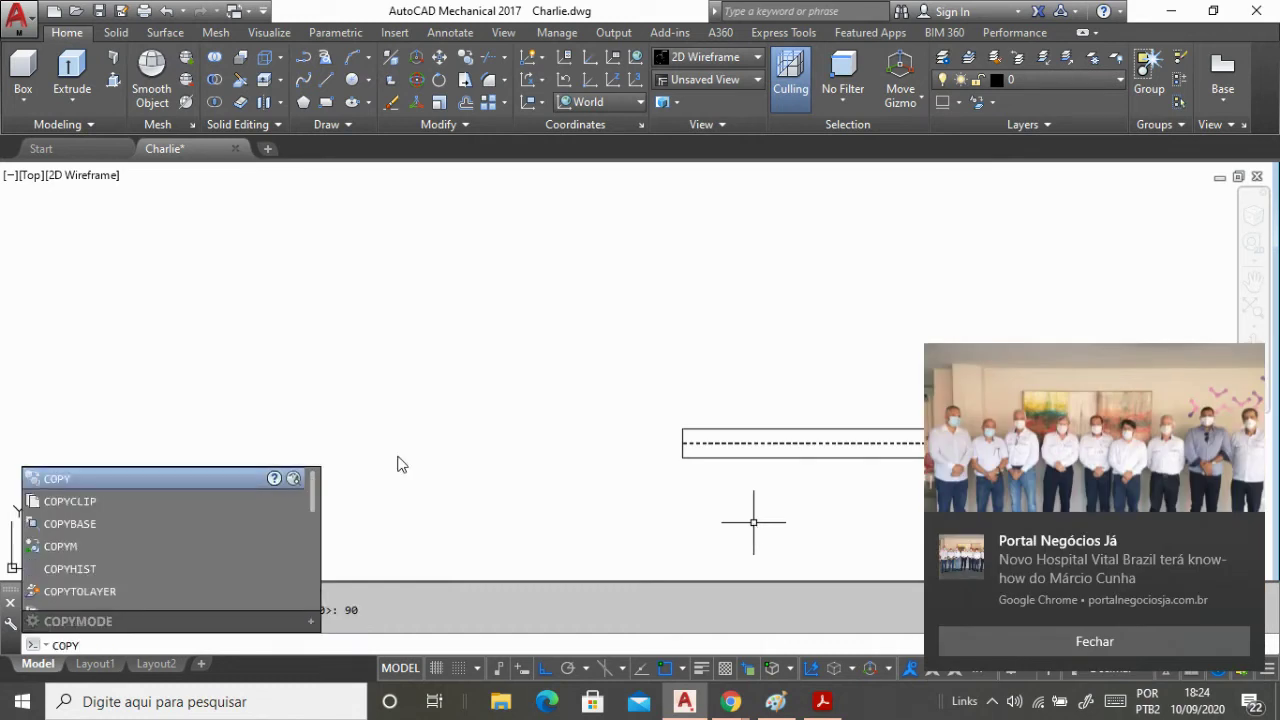
click(142, 480)
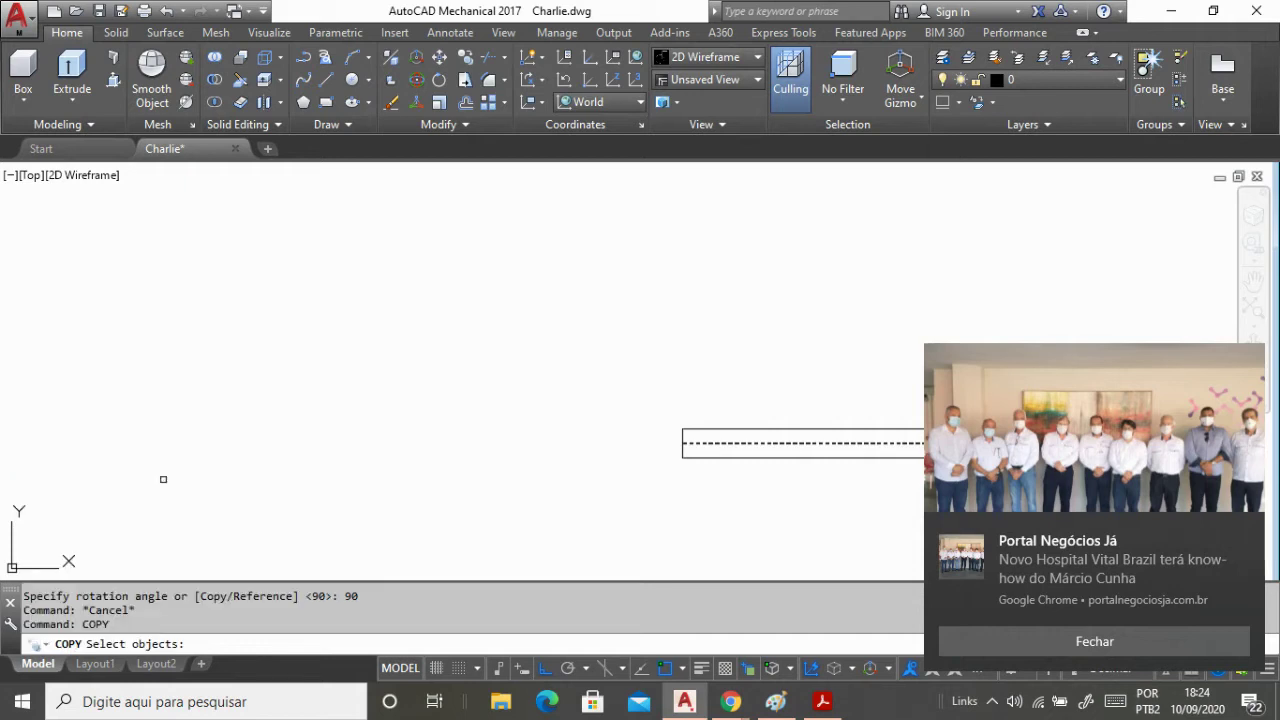
click(1245, 531)
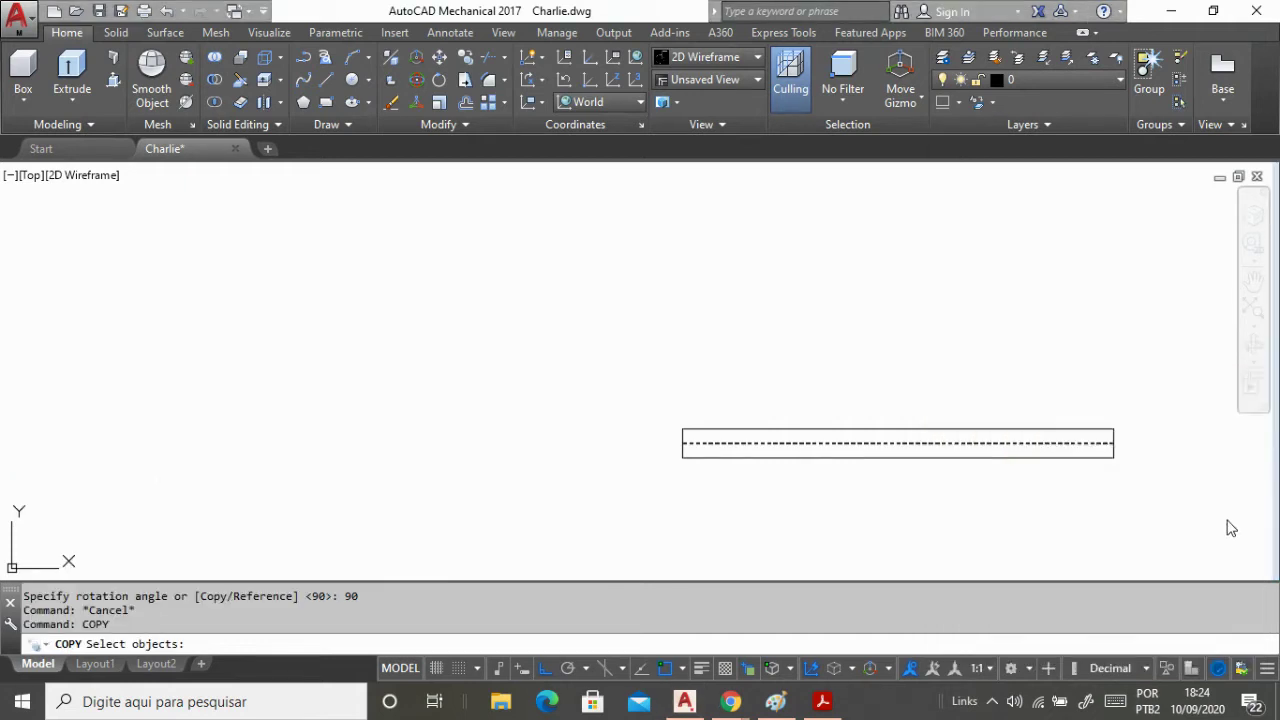
click(619, 352)
click(1181, 533)
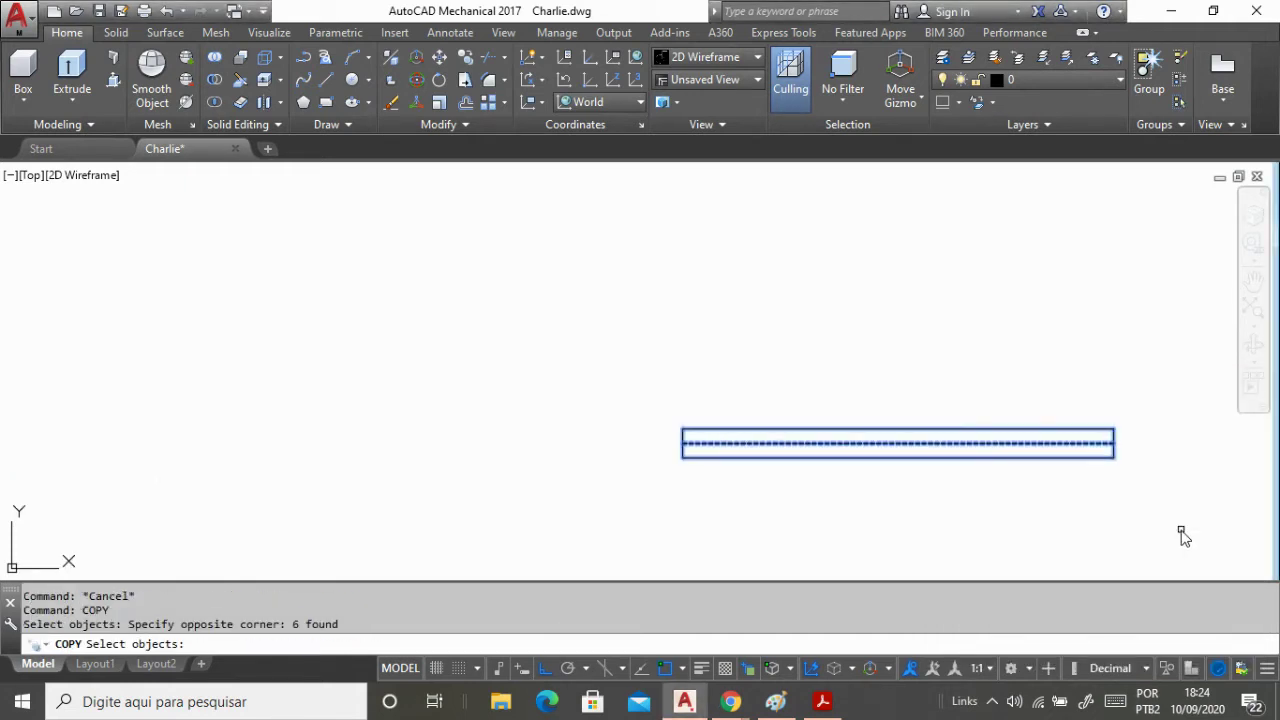
key(Return)
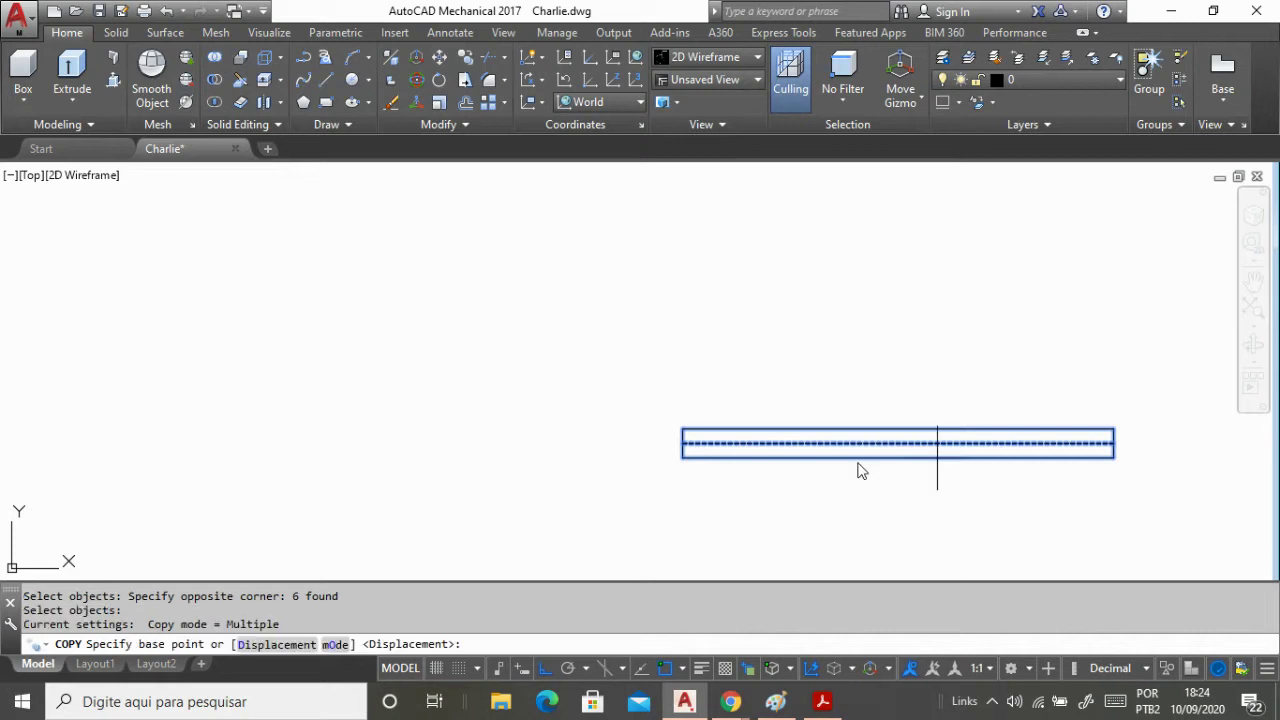
scroll(691, 460, up, 4)
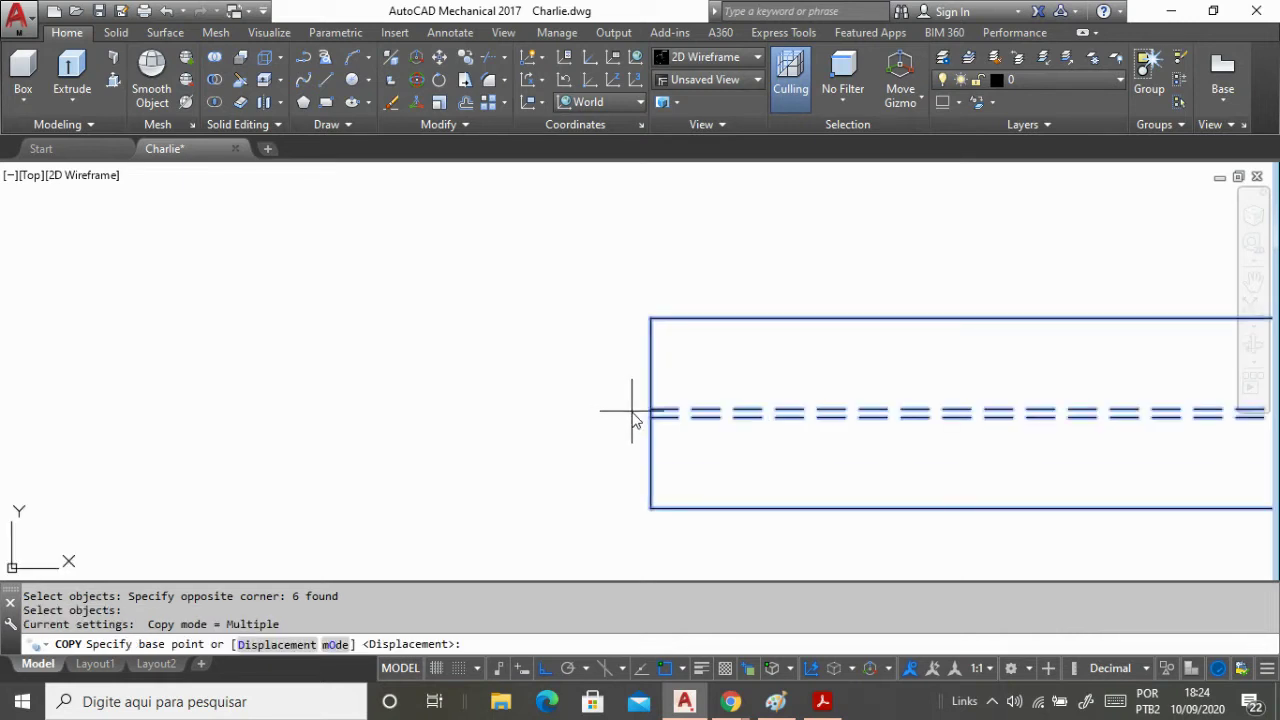
scroll(632, 413, up, 4)
click(673, 422)
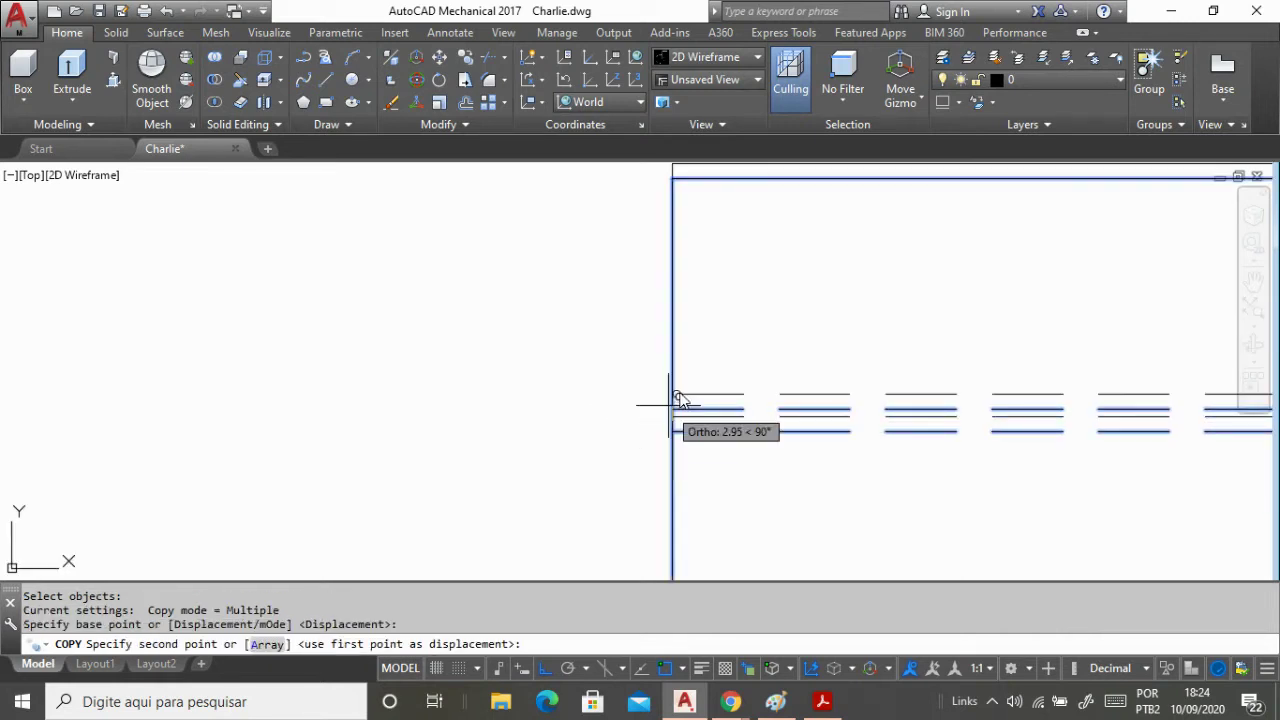
scroll(688, 404, down, 10)
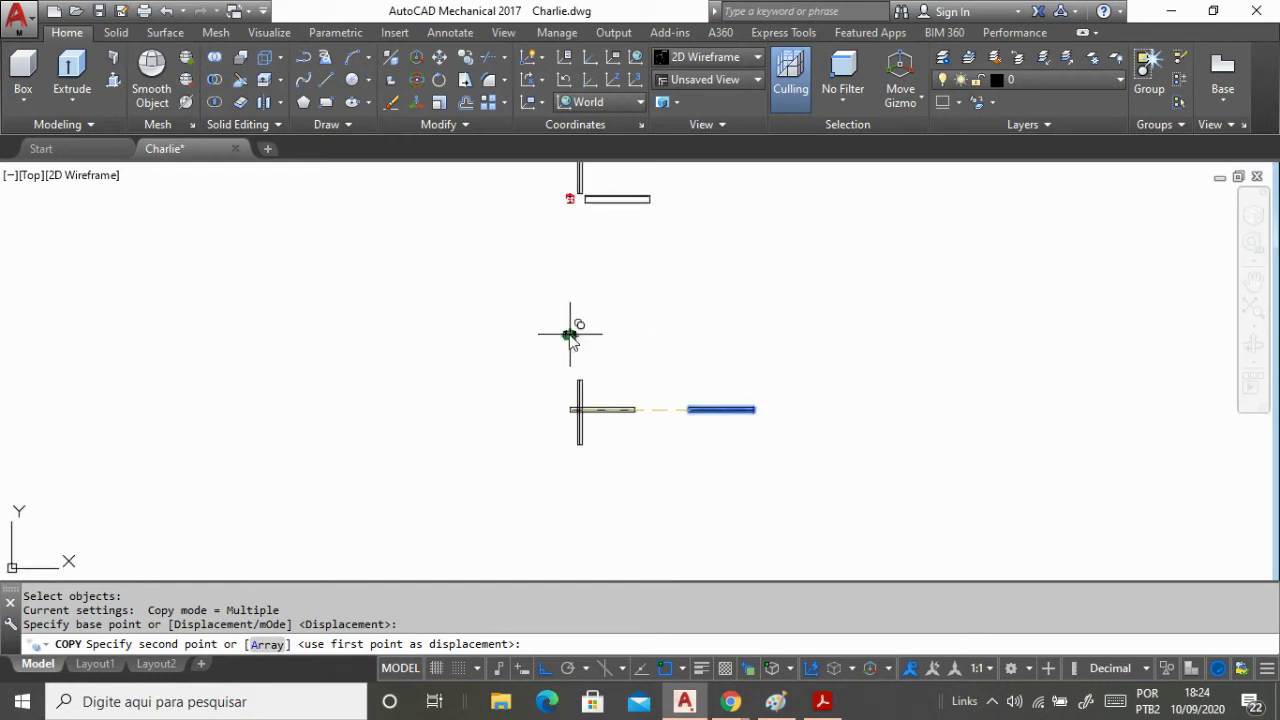
scroll(570, 335, up, 8)
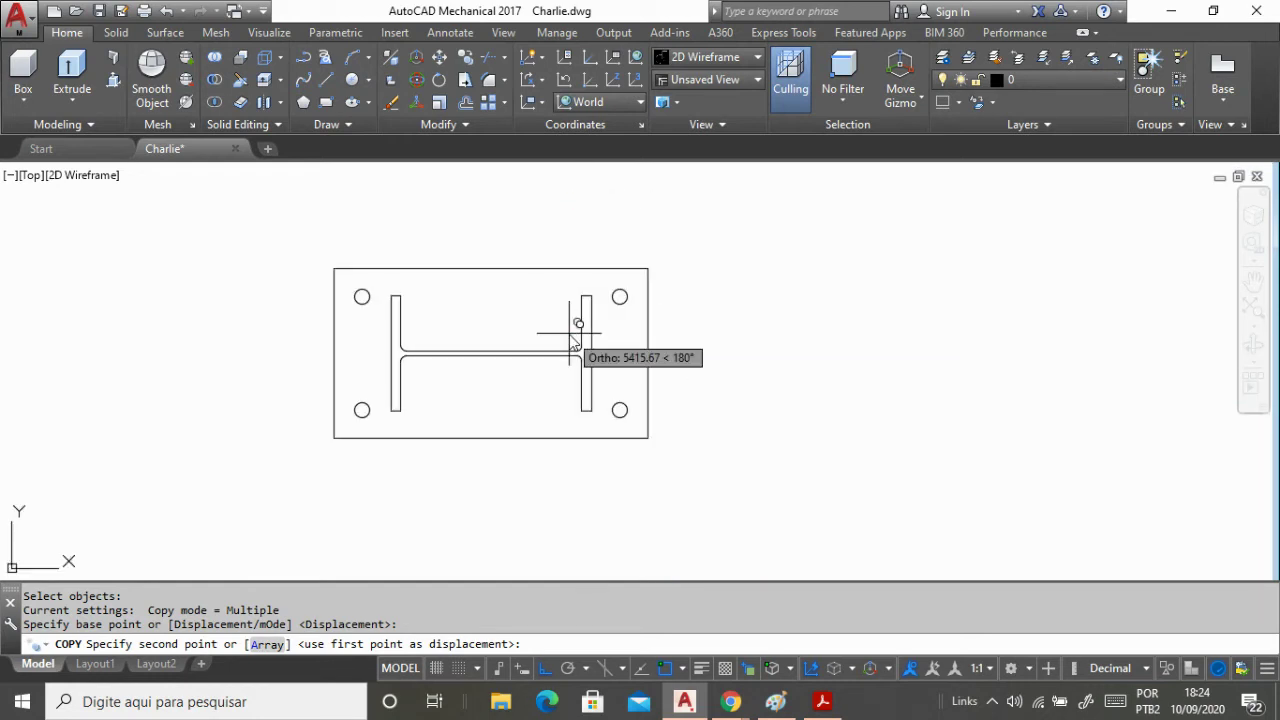
click(393, 354)
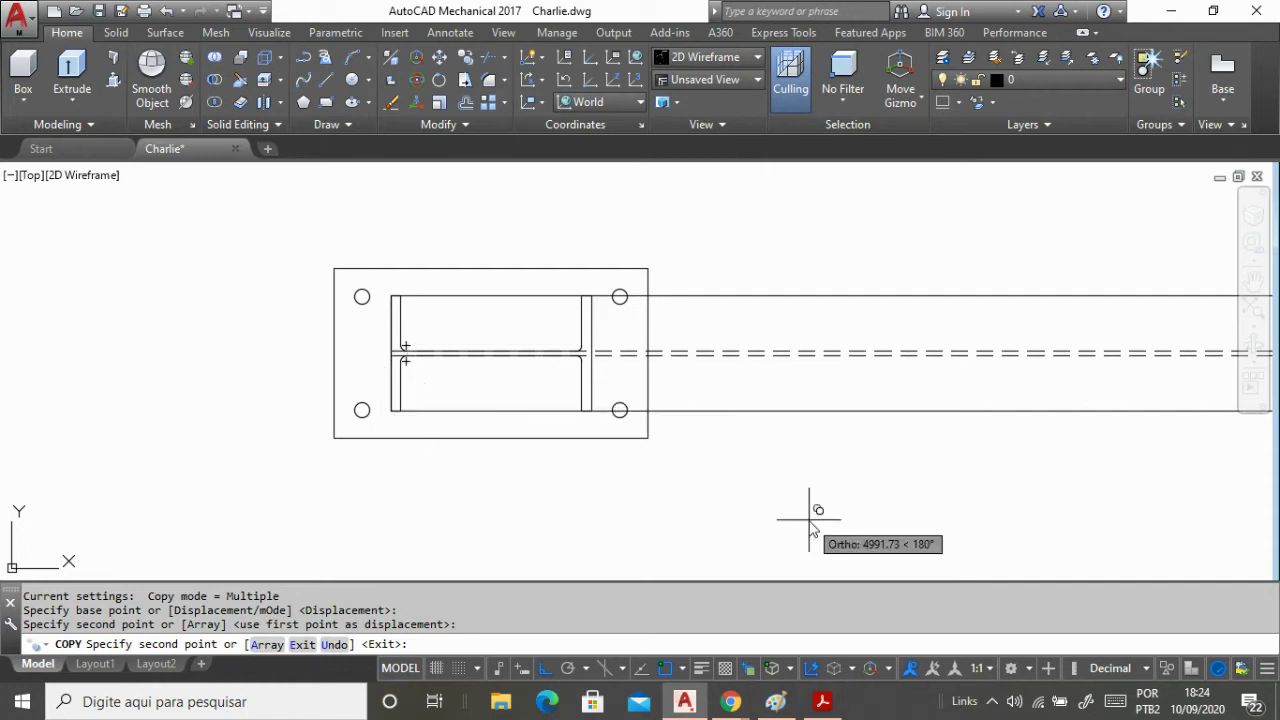
key(Return)
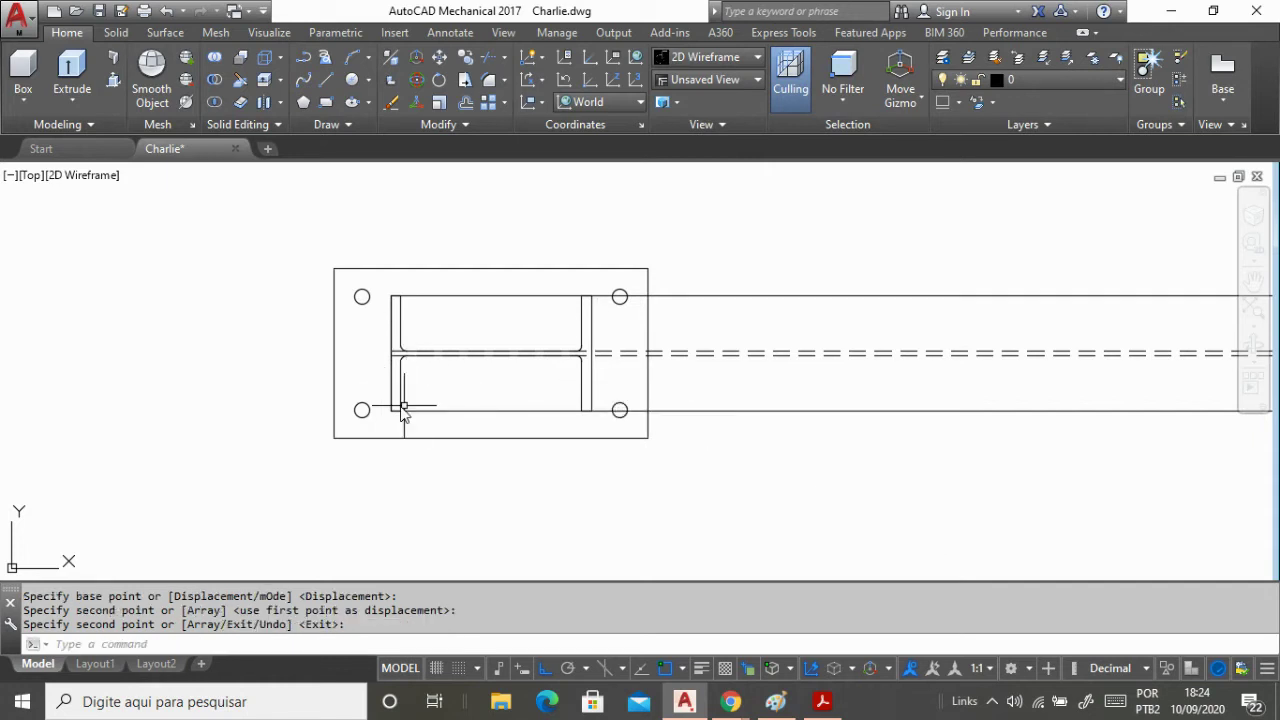
Copy the left plate with its holes and I-section from its right edge midpoint onto the midpoint of the horizontal beam's right end.
scroll(400, 408, down, 4)
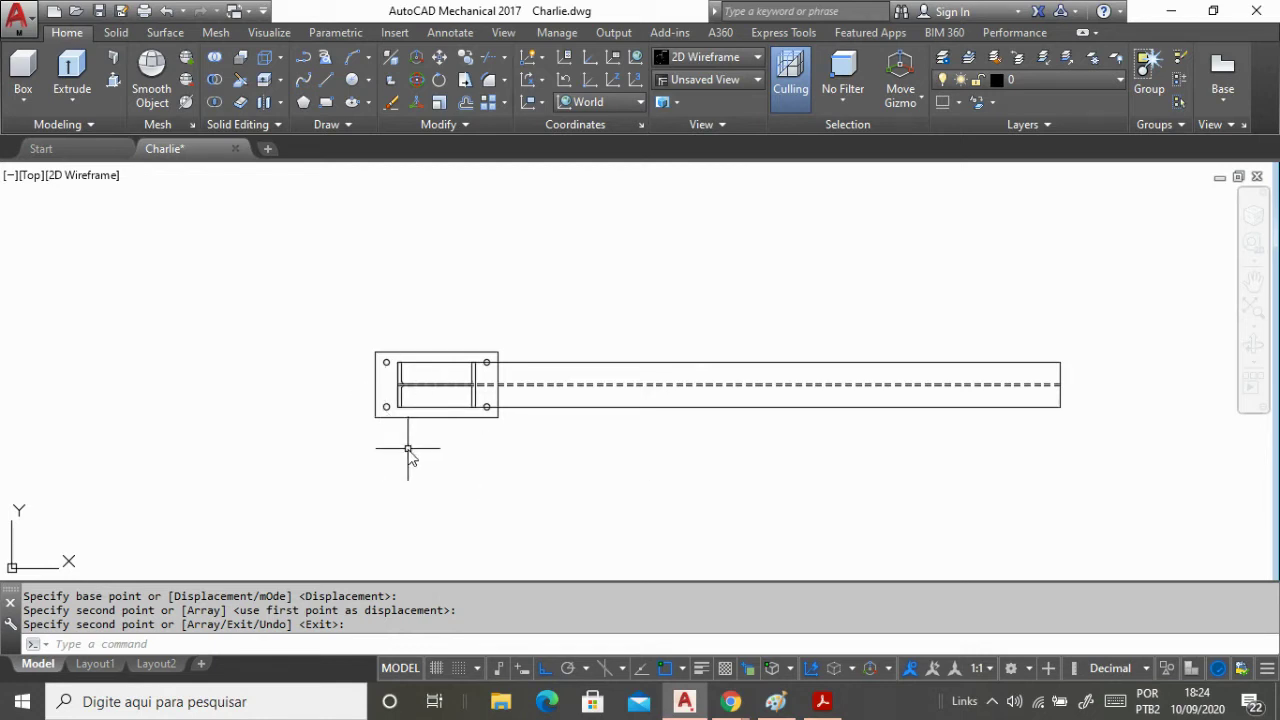
key(Escape)
text(c)
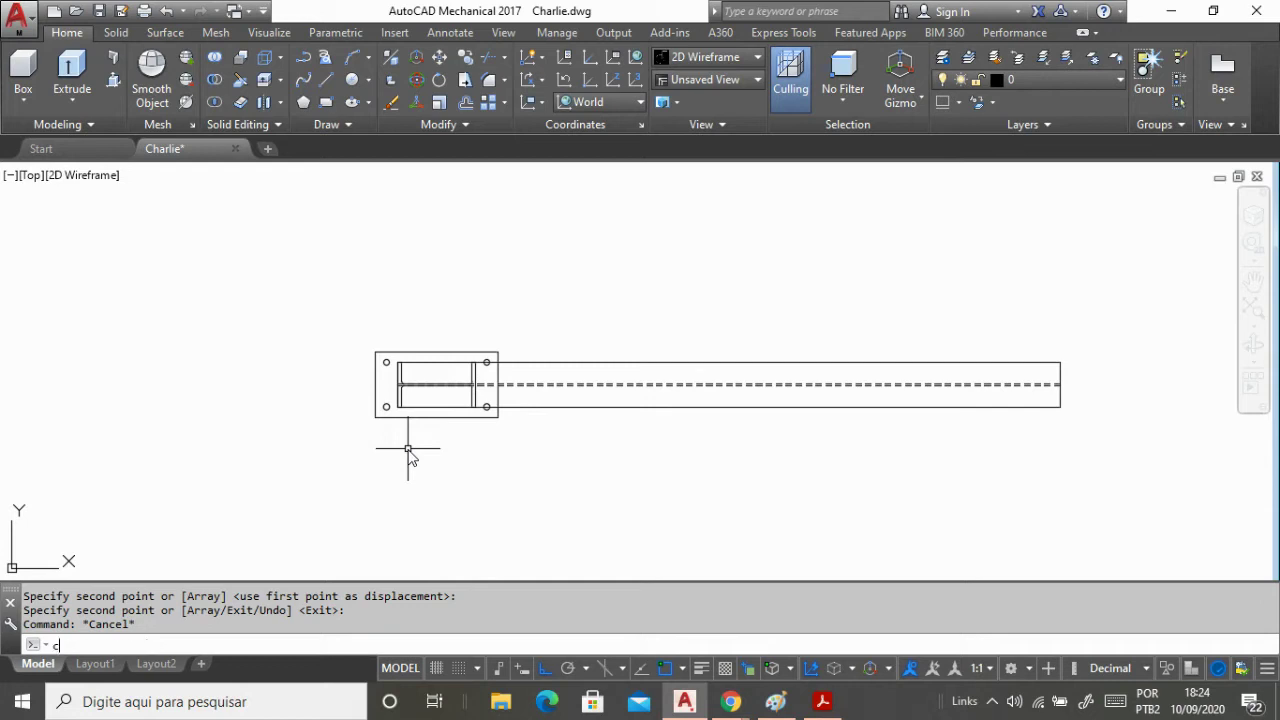
text(opy)
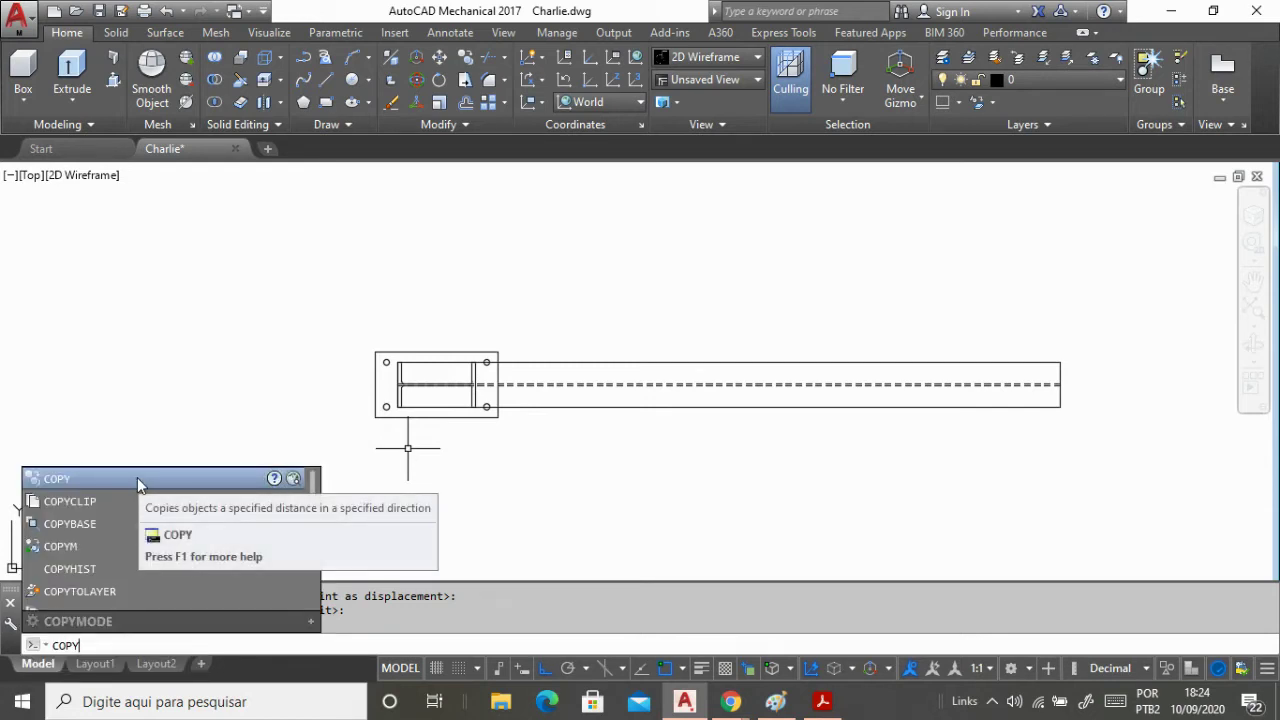
click(137, 477)
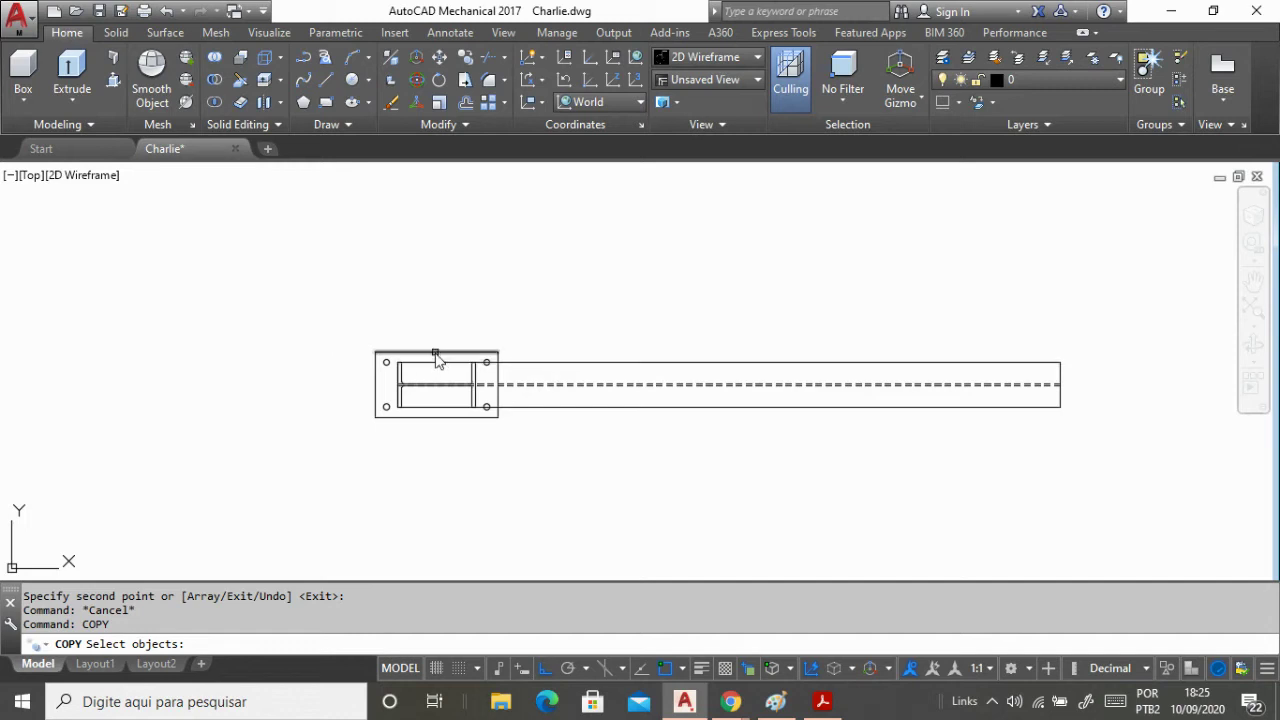
click(351, 331)
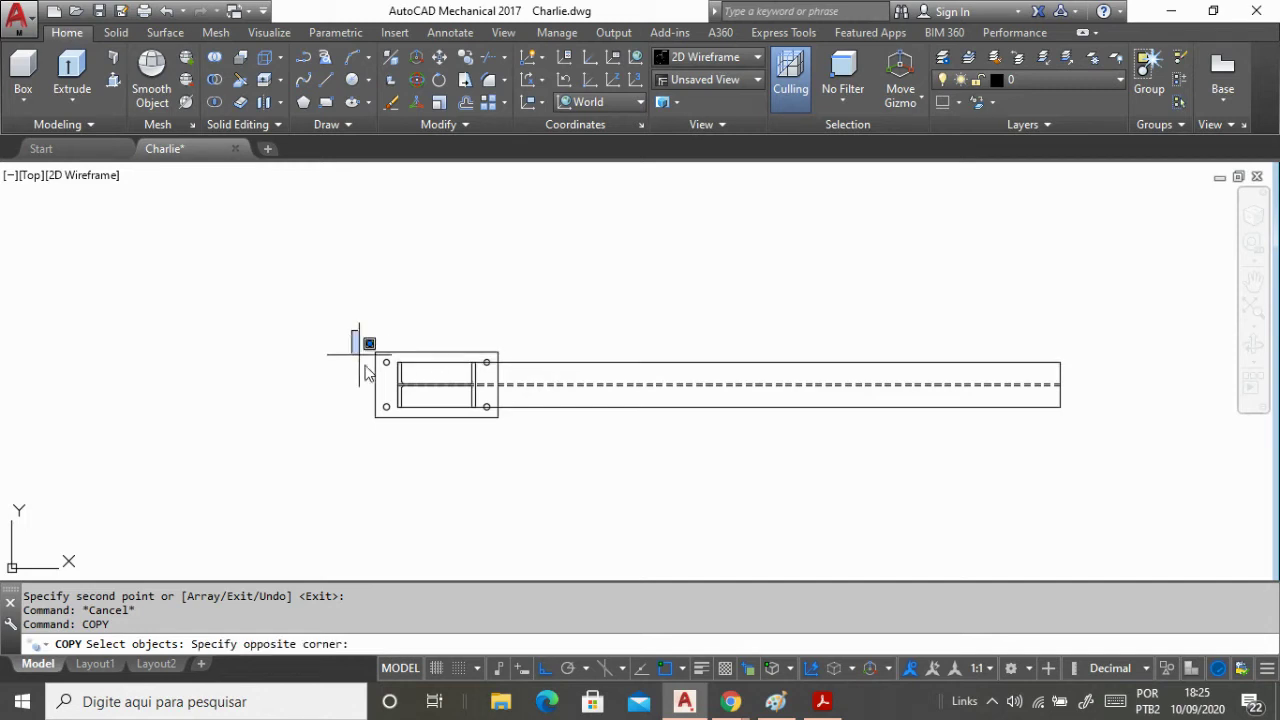
click(517, 454)
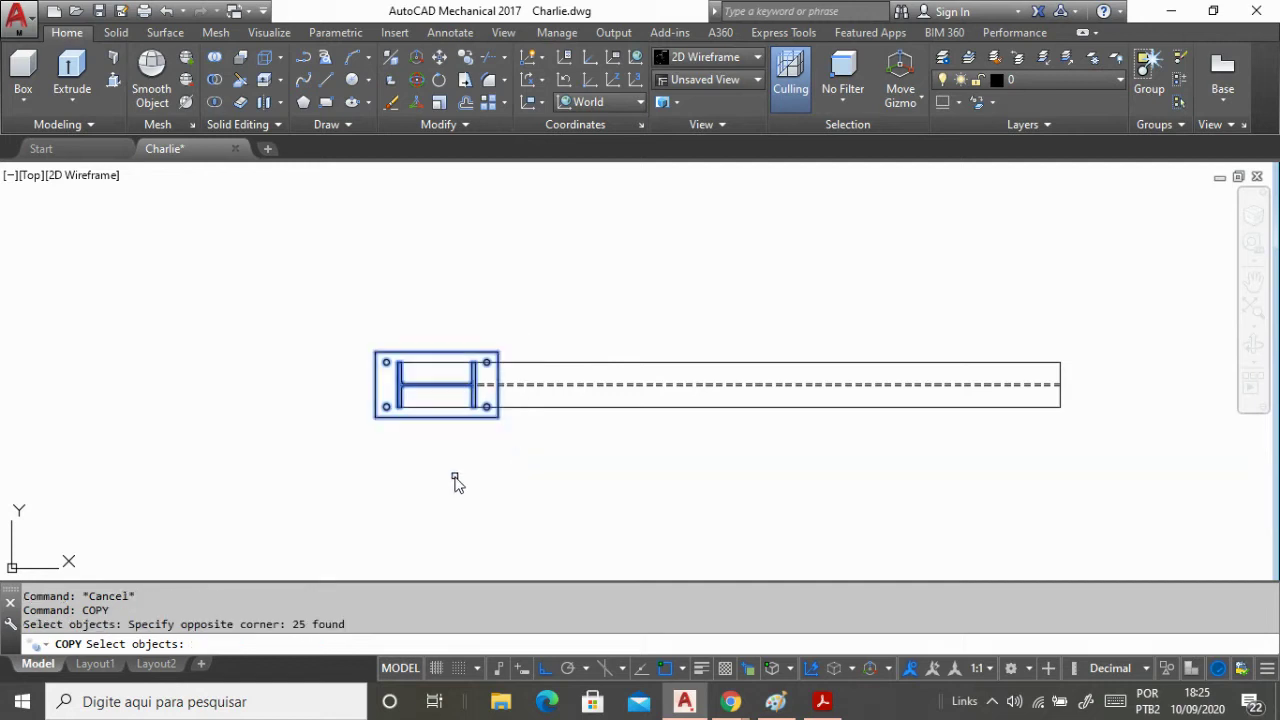
key(Return)
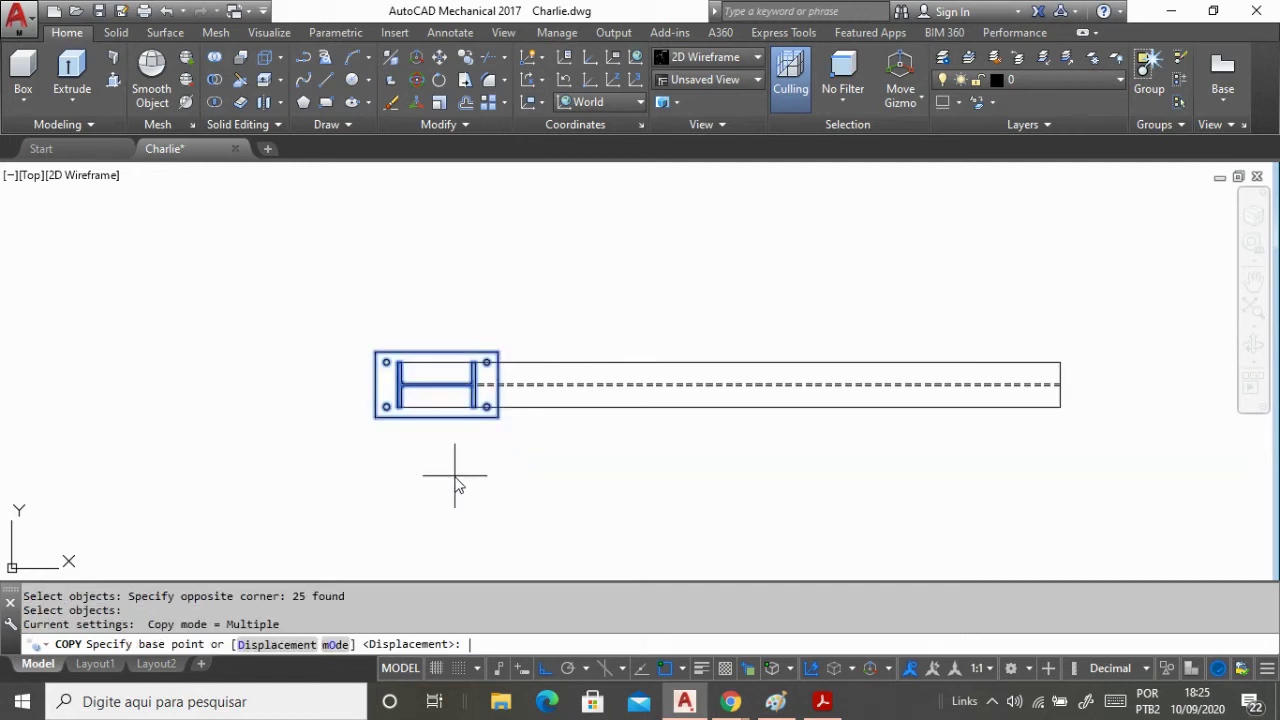
scroll(503, 383, up, 6)
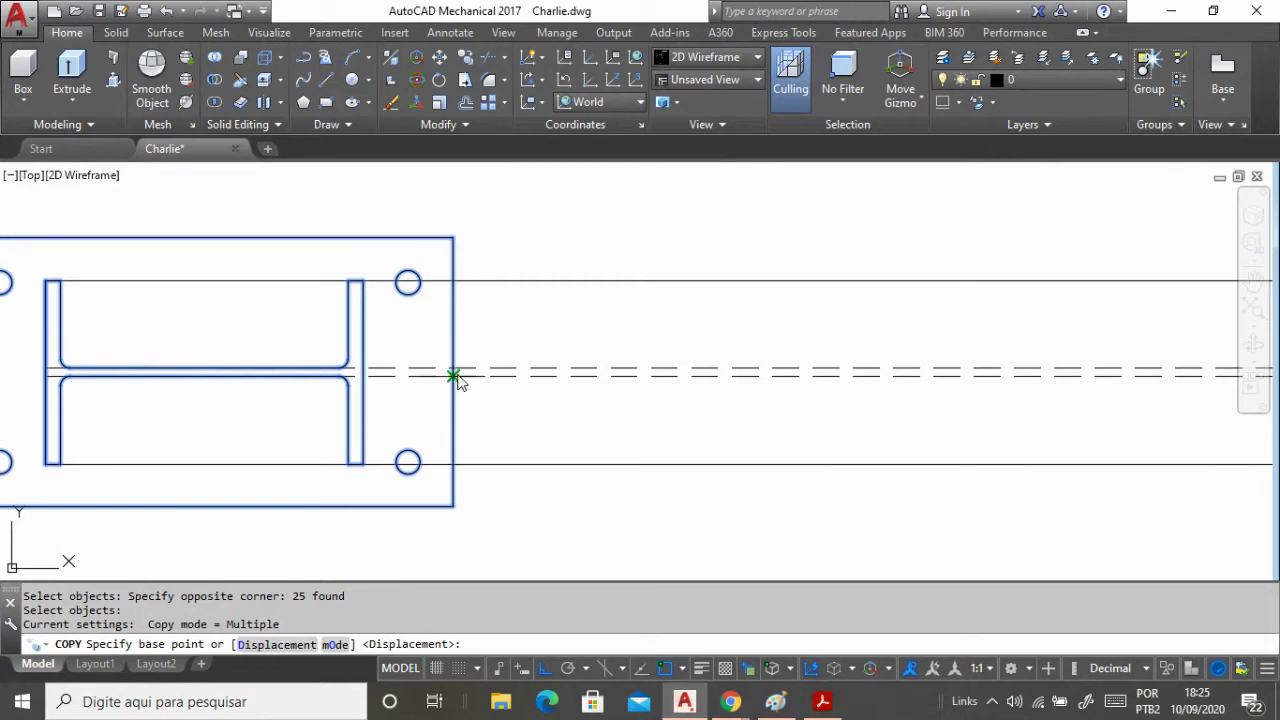
scroll(455, 376, up, 8)
click(447, 388)
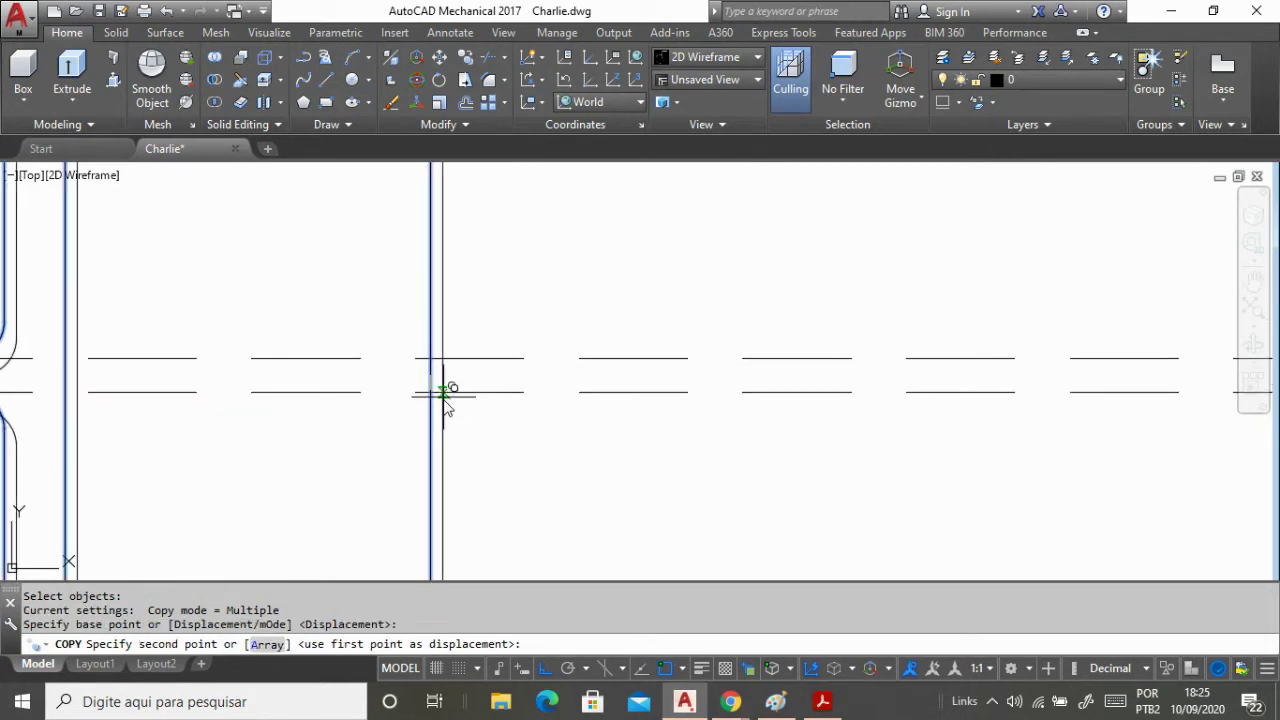
scroll(445, 400, down, 7)
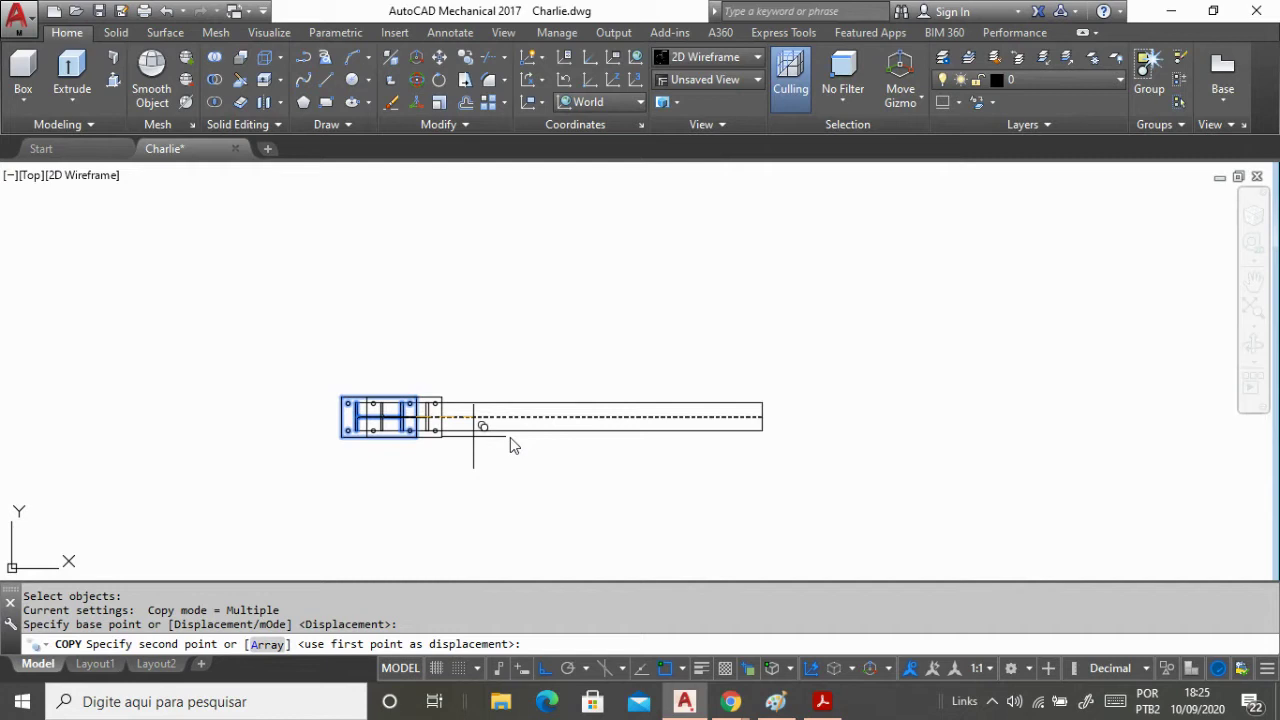
scroll(510, 440, up, 10)
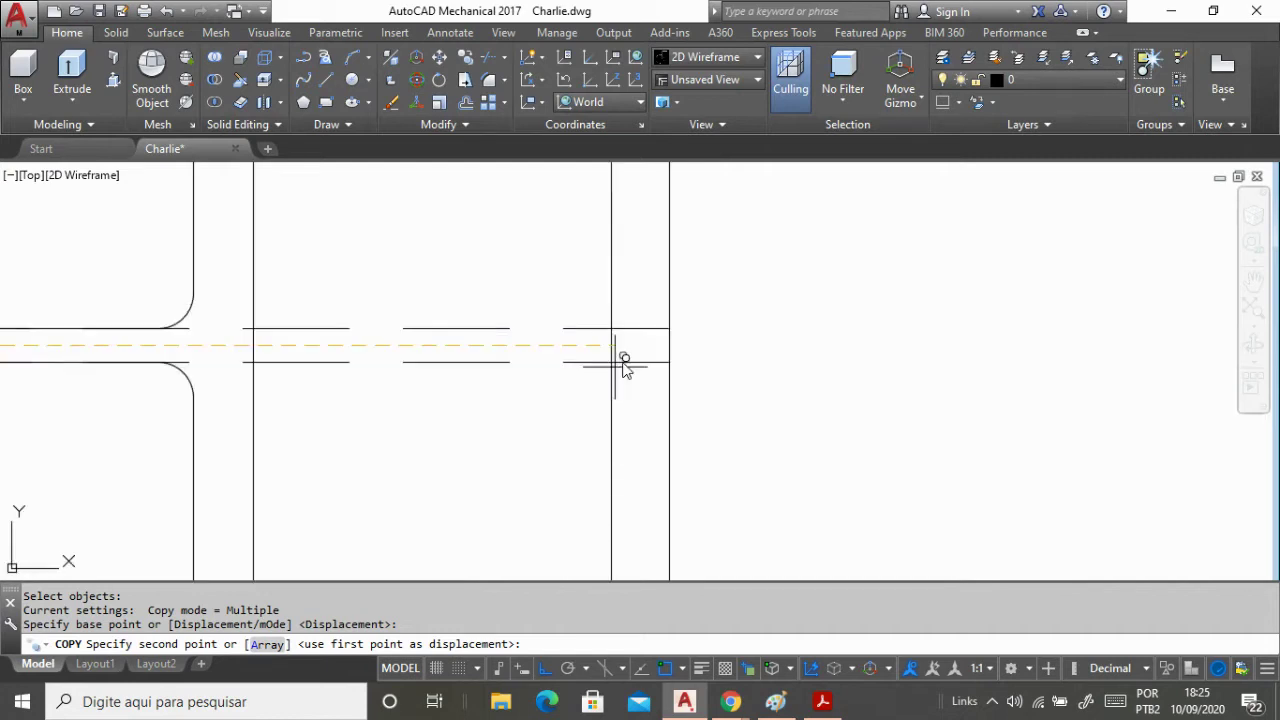
click(676, 345)
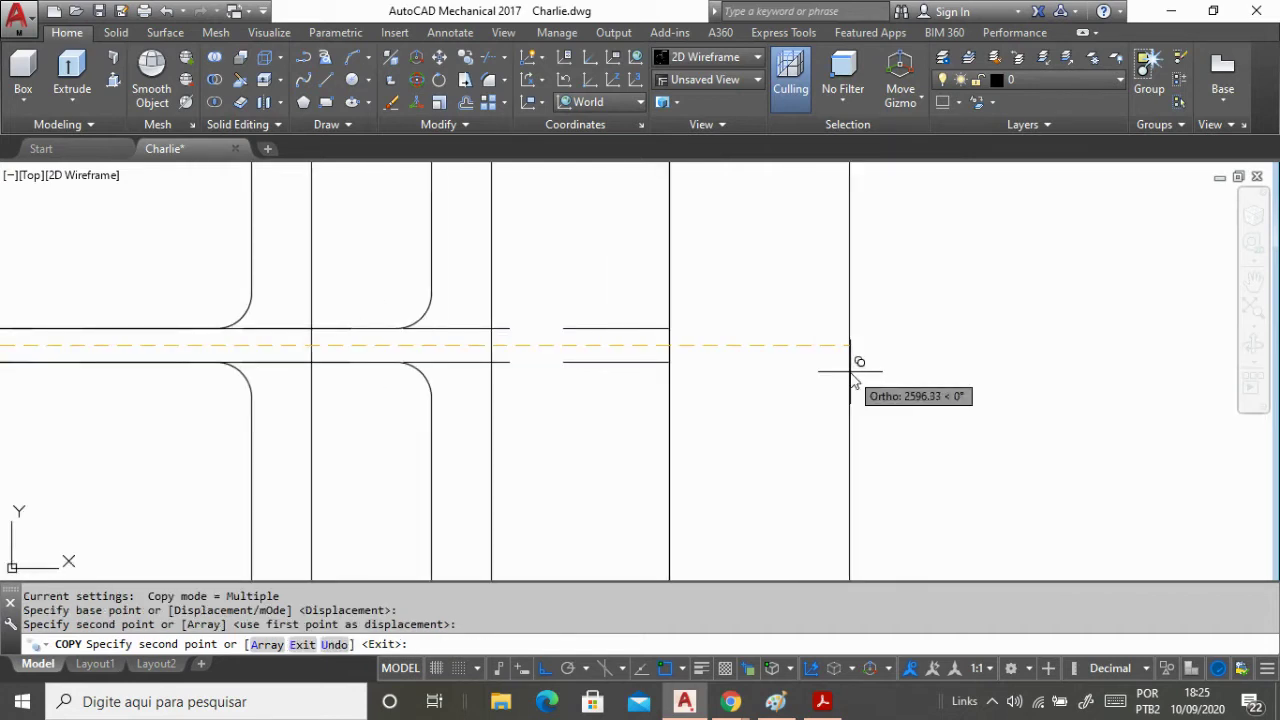
key(Return)
Examine the plates and I-sections at both ends of the horizontal beam.
scroll(845, 375, down, 12)
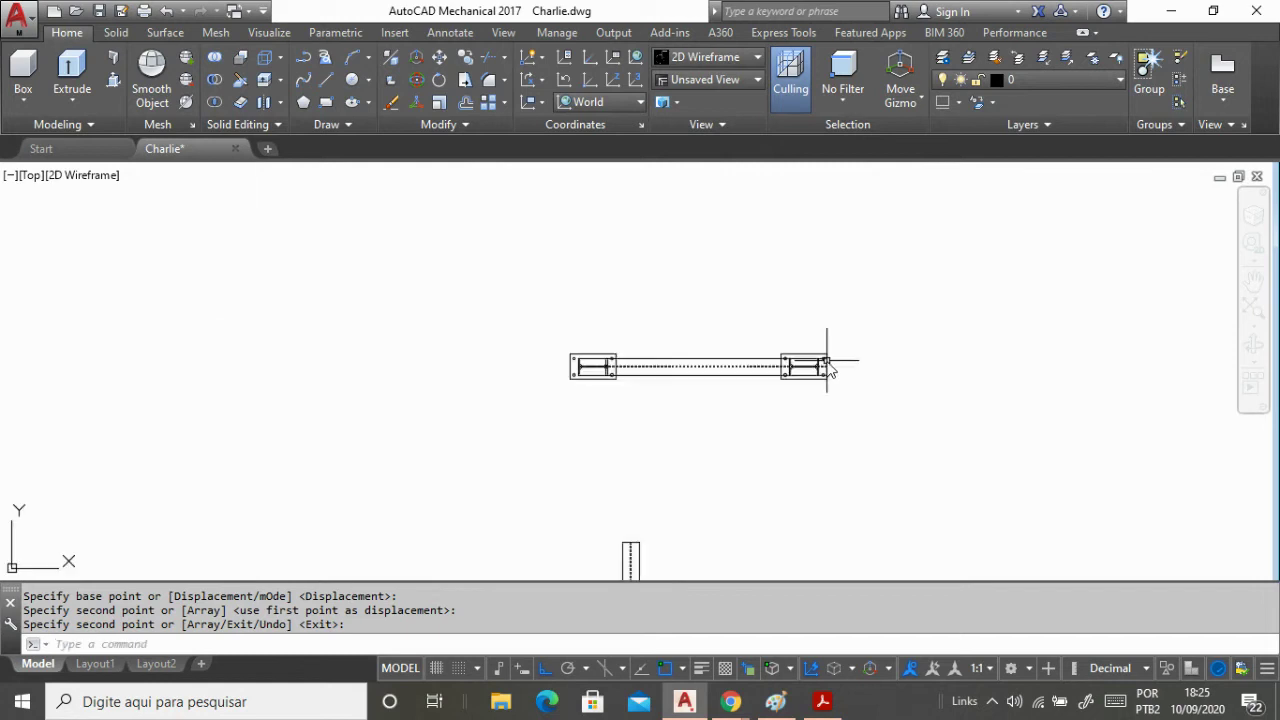
scroll(815, 365, up, 6)
scroll(805, 365, down, 3)
scroll(808, 358, up, 3)
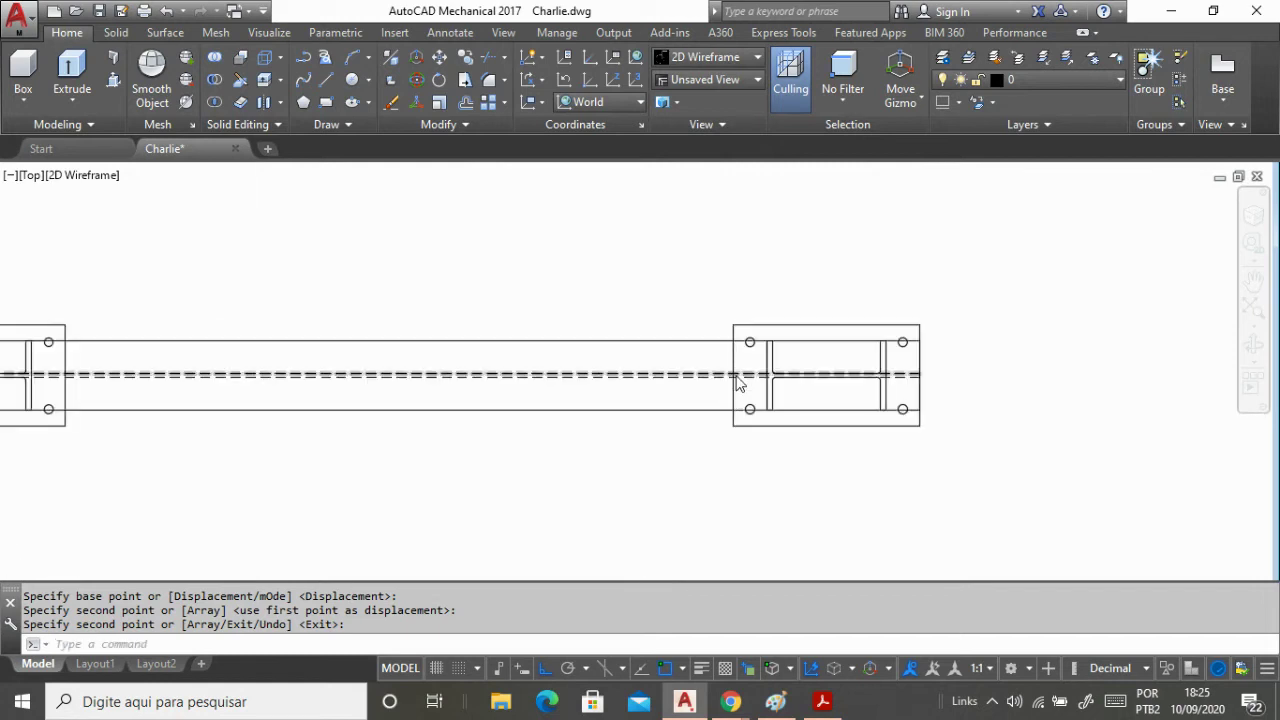
scroll(790, 365, down, 3)
scroll(434, 386, up, 2)
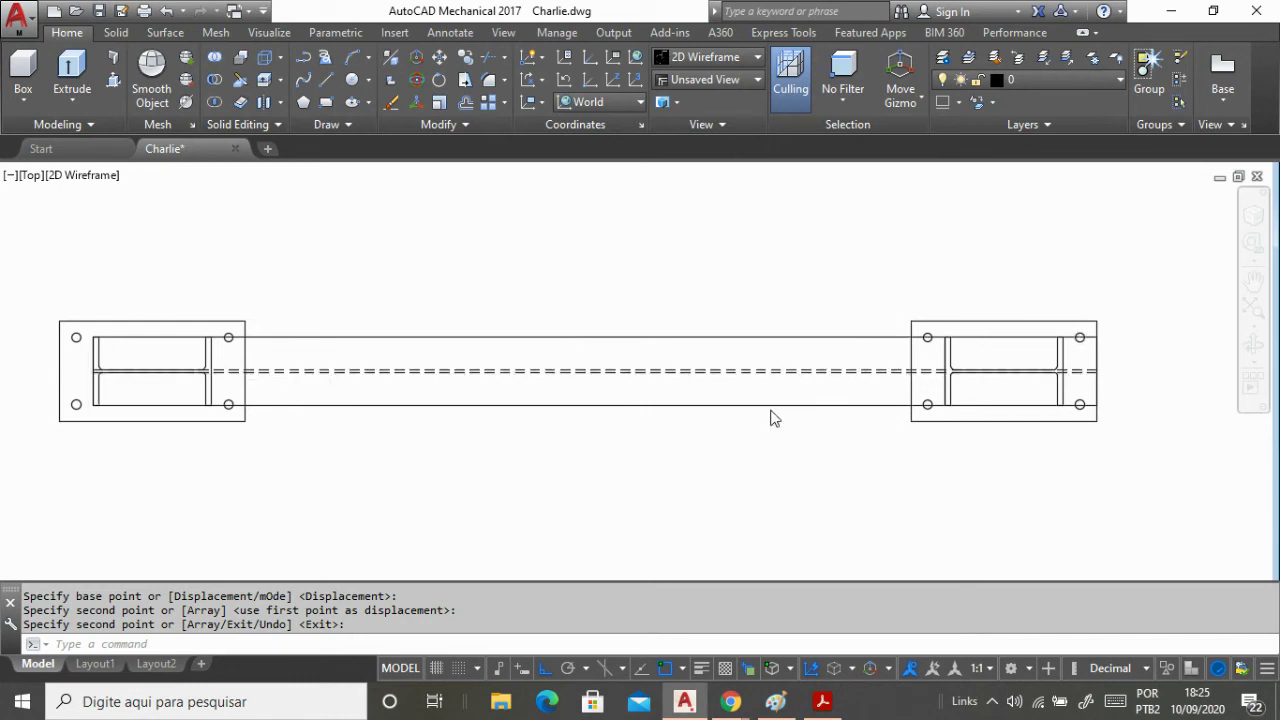
scroll(770, 412, down, 3)
scroll(533, 412, up, 3)
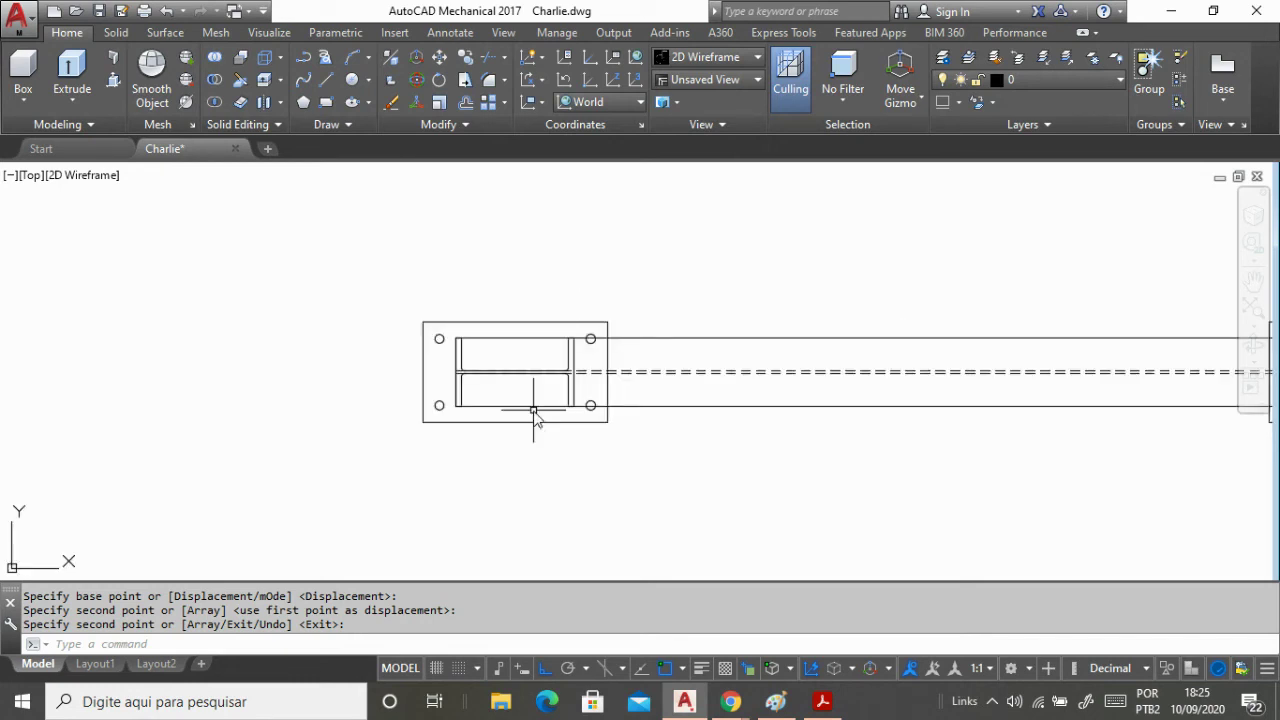
scroll(421, 390, down, 3)
scroll(421, 390, up, 5)
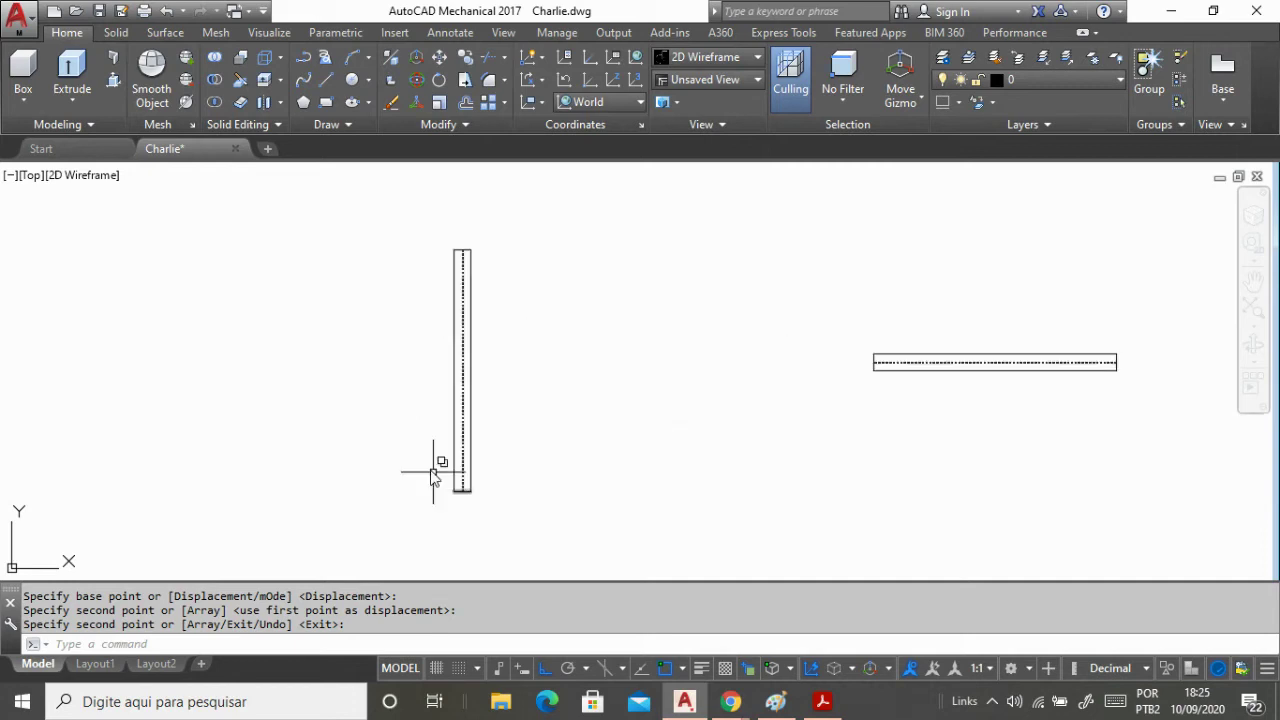
key(Escape)
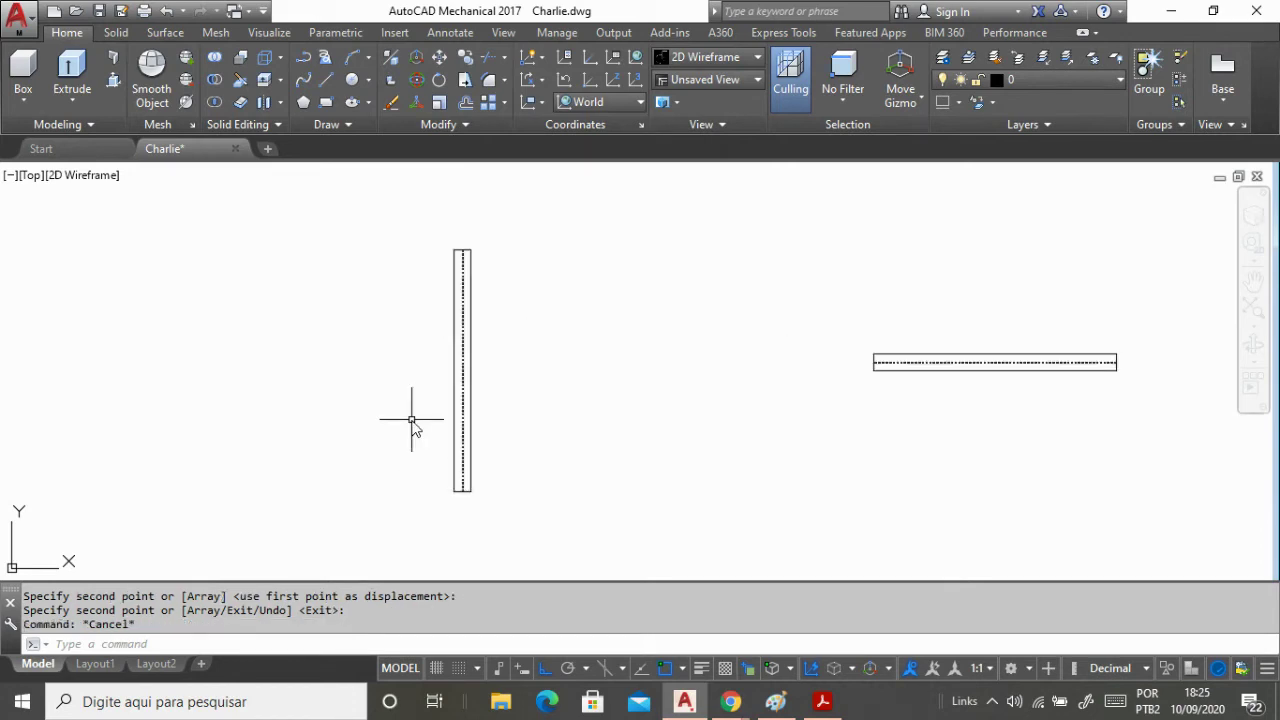
text(Copy)
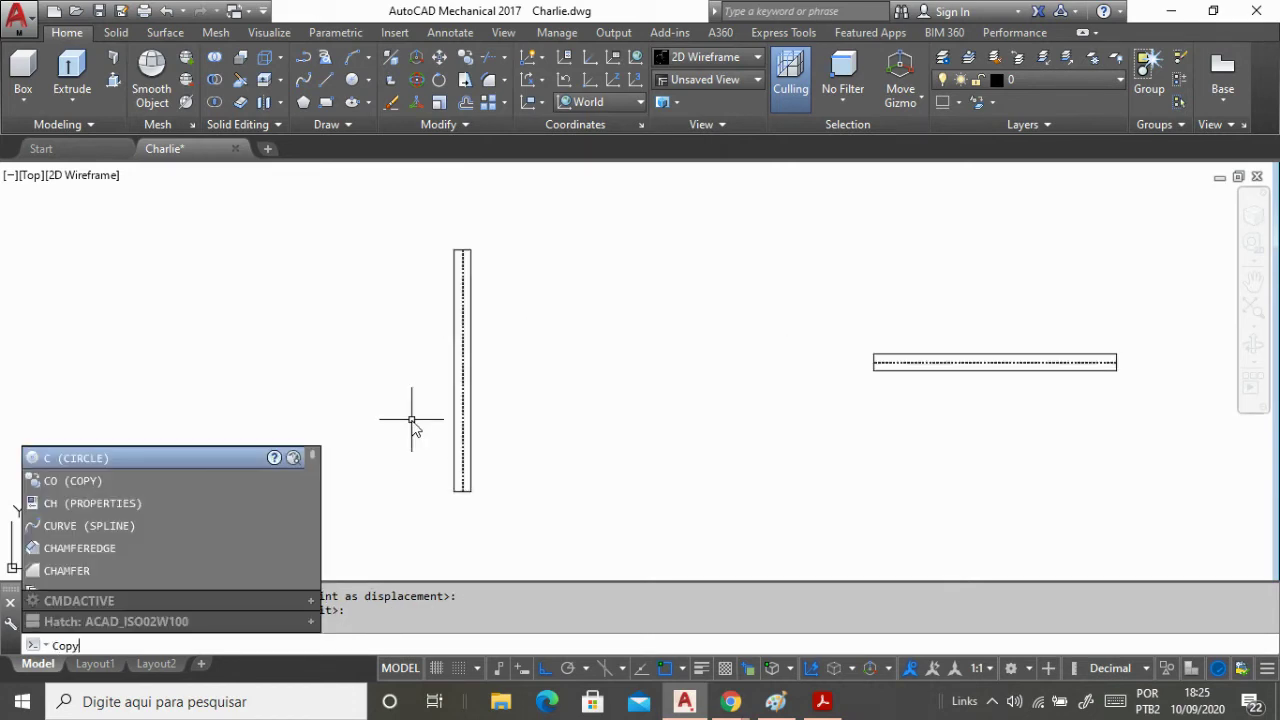
click(70, 478)
click(383, 213)
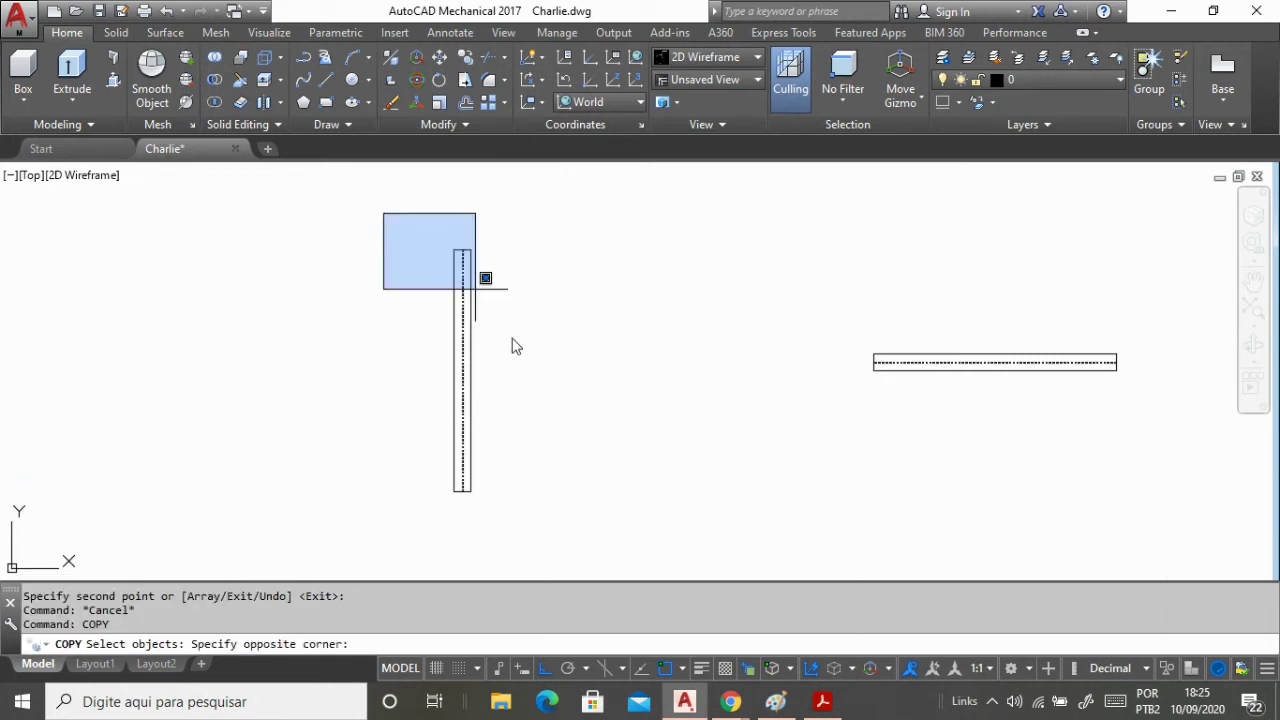
click(592, 533)
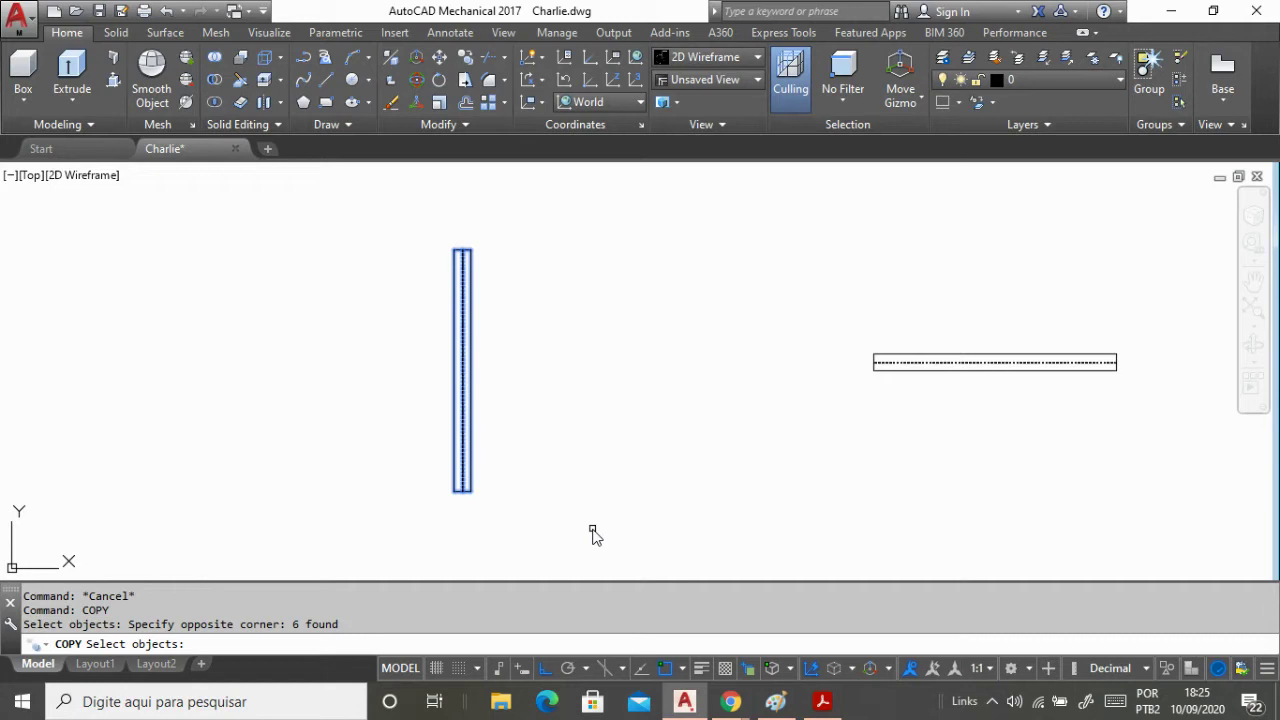
key(Return)
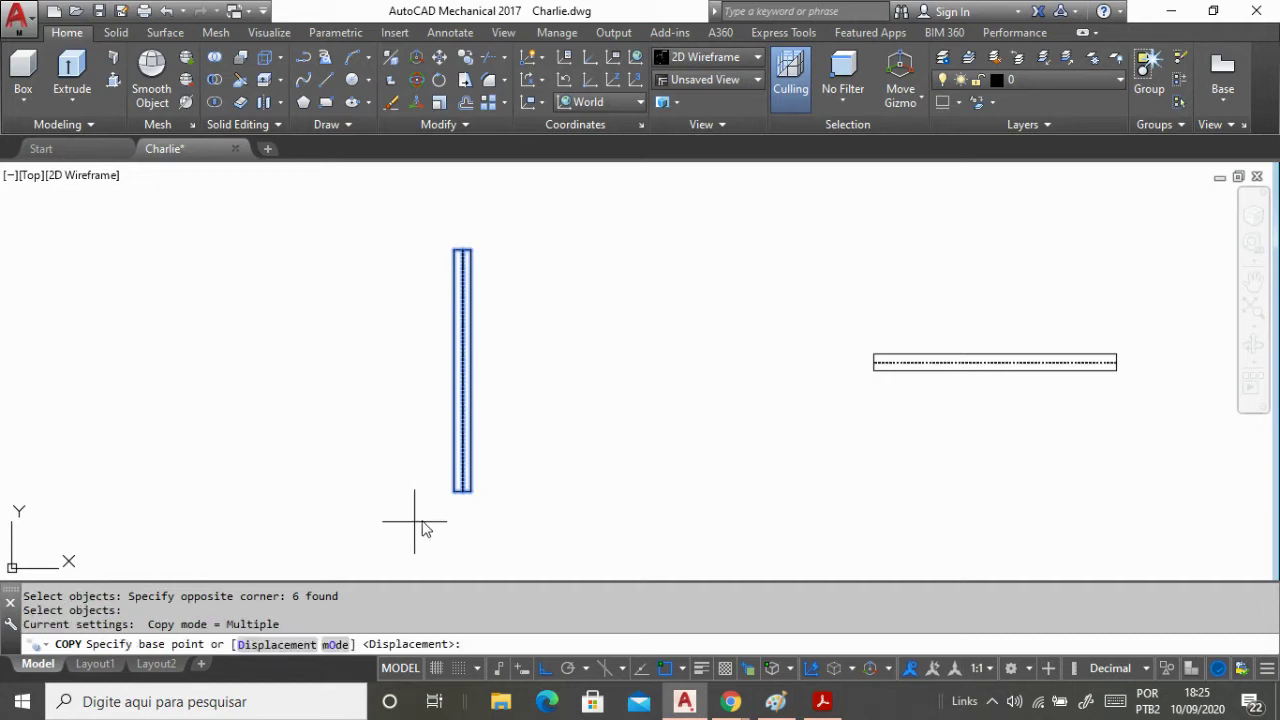
scroll(422, 528, up, 10)
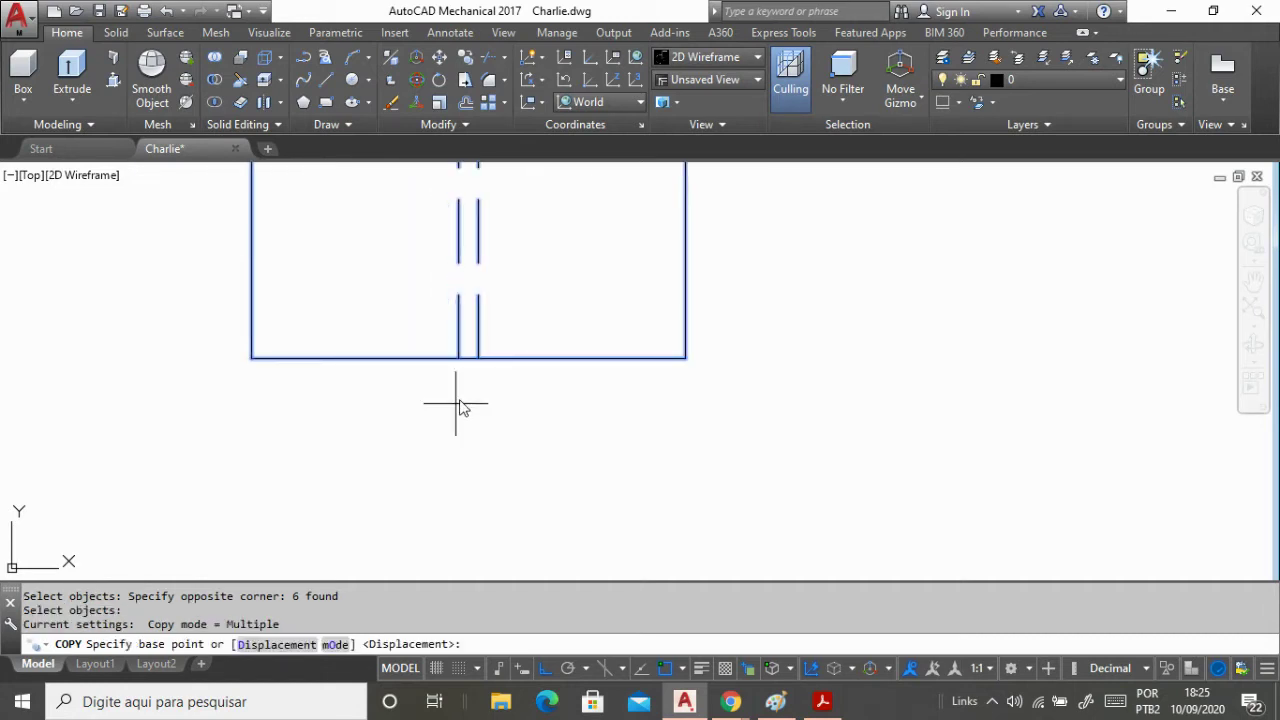
click(467, 357)
scroll(351, 474, down, 10)
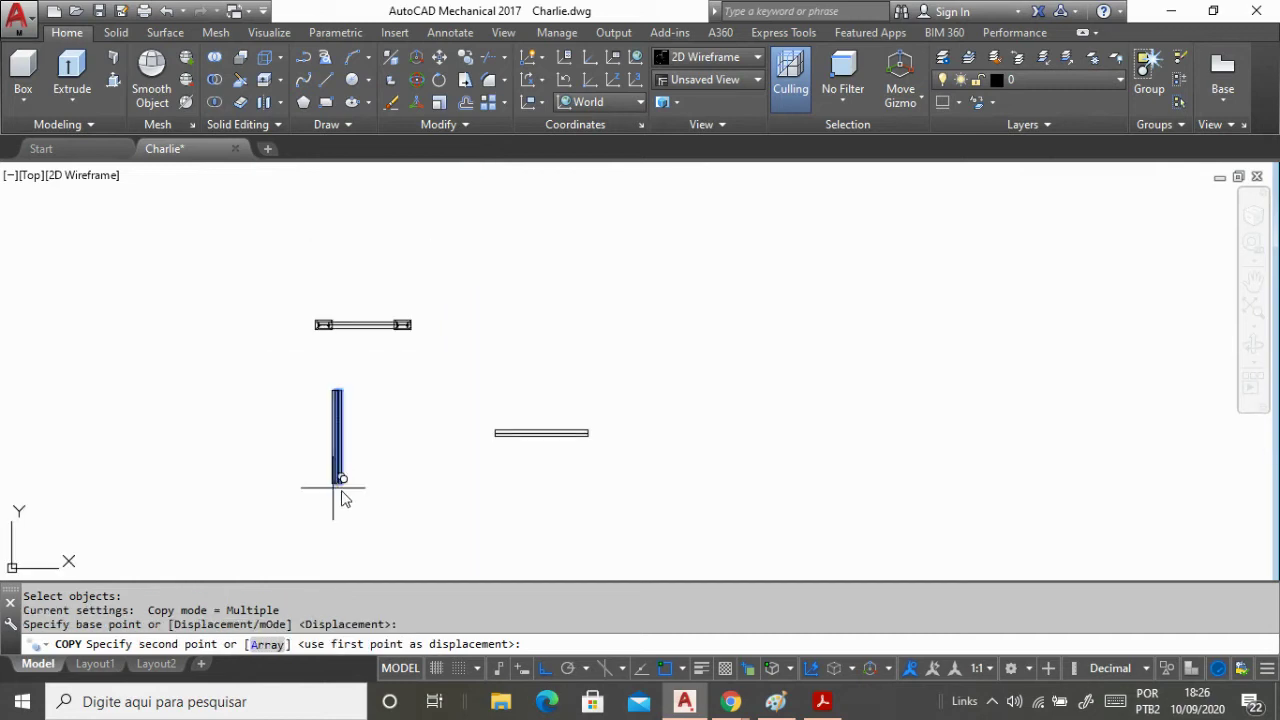
scroll(334, 325, up, 6)
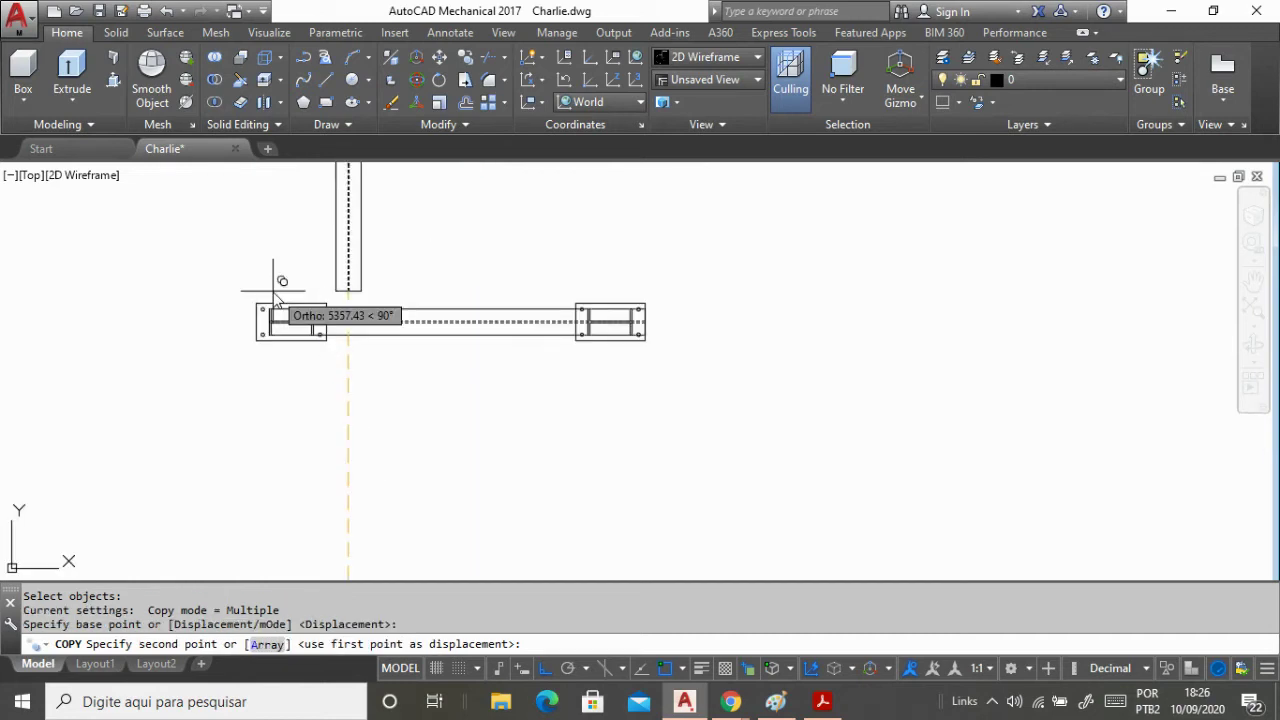
scroll(280, 297, up, 6)
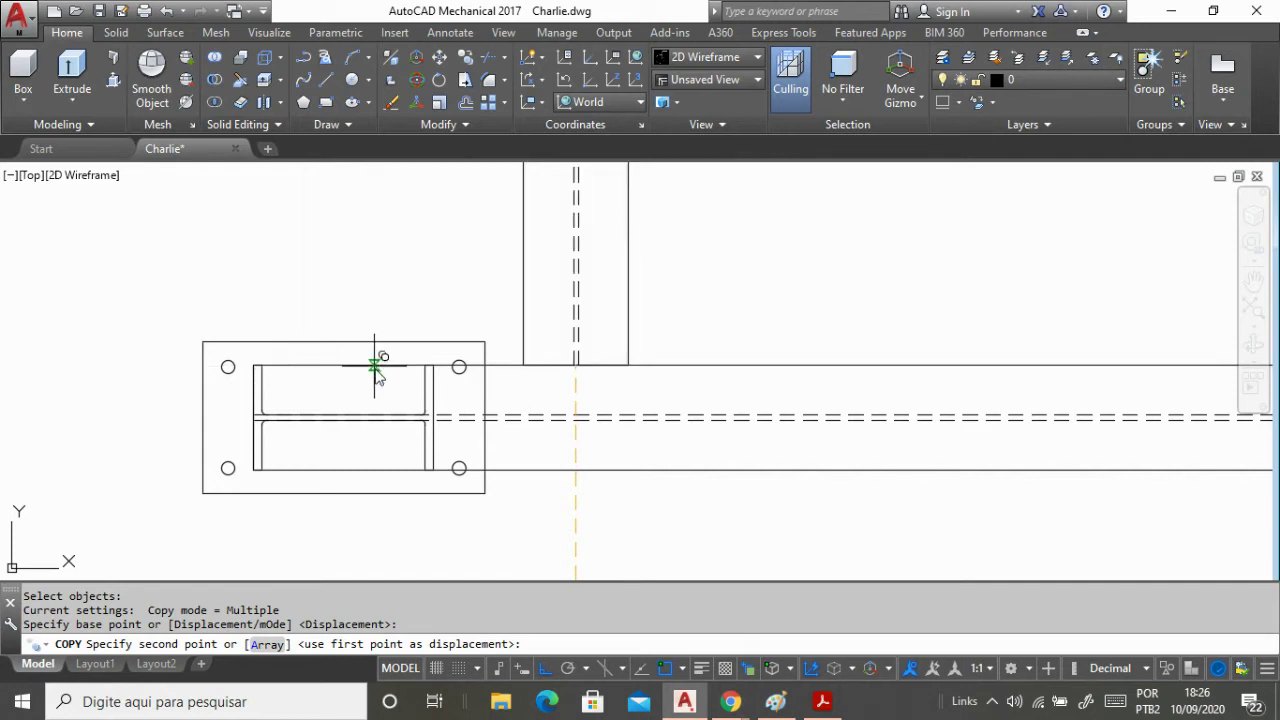
key(Escape)
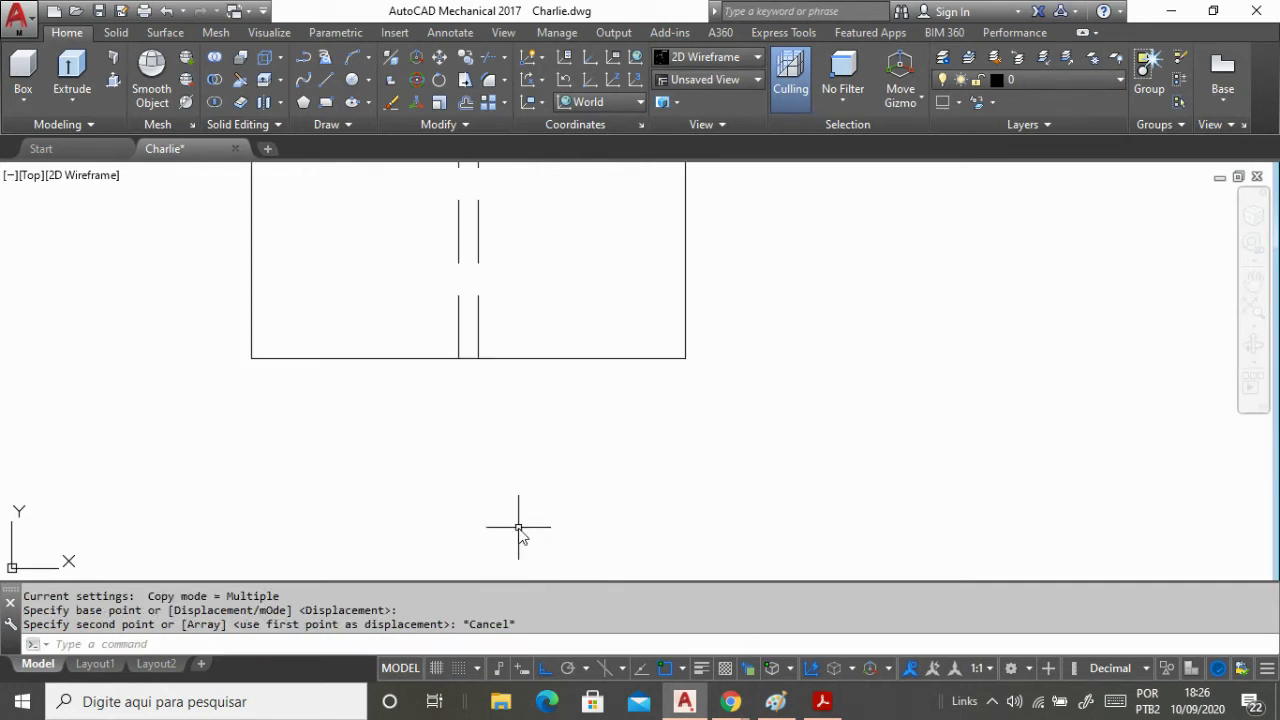
Copy the standalone vertical beam view from its lower-left corner onto the upper-left corner of the I-section in the left plate.
scroll(557, 491, down, 6)
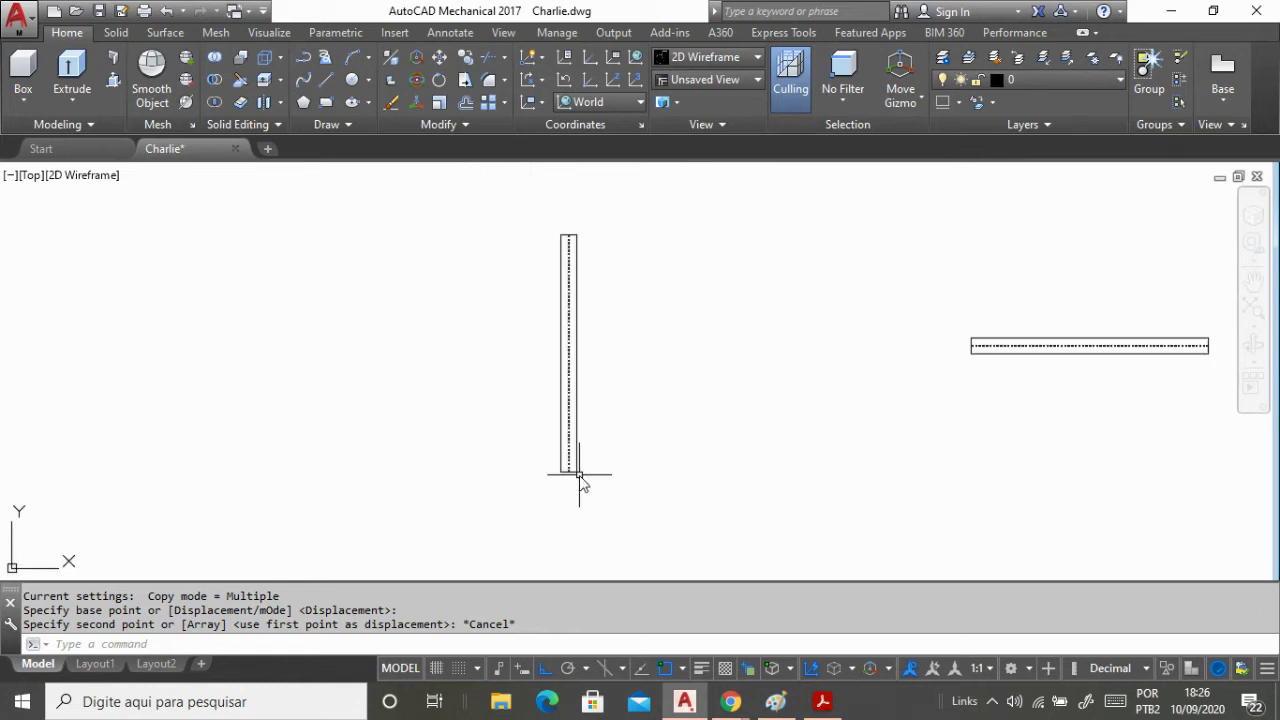
key(Escape)
text(co)
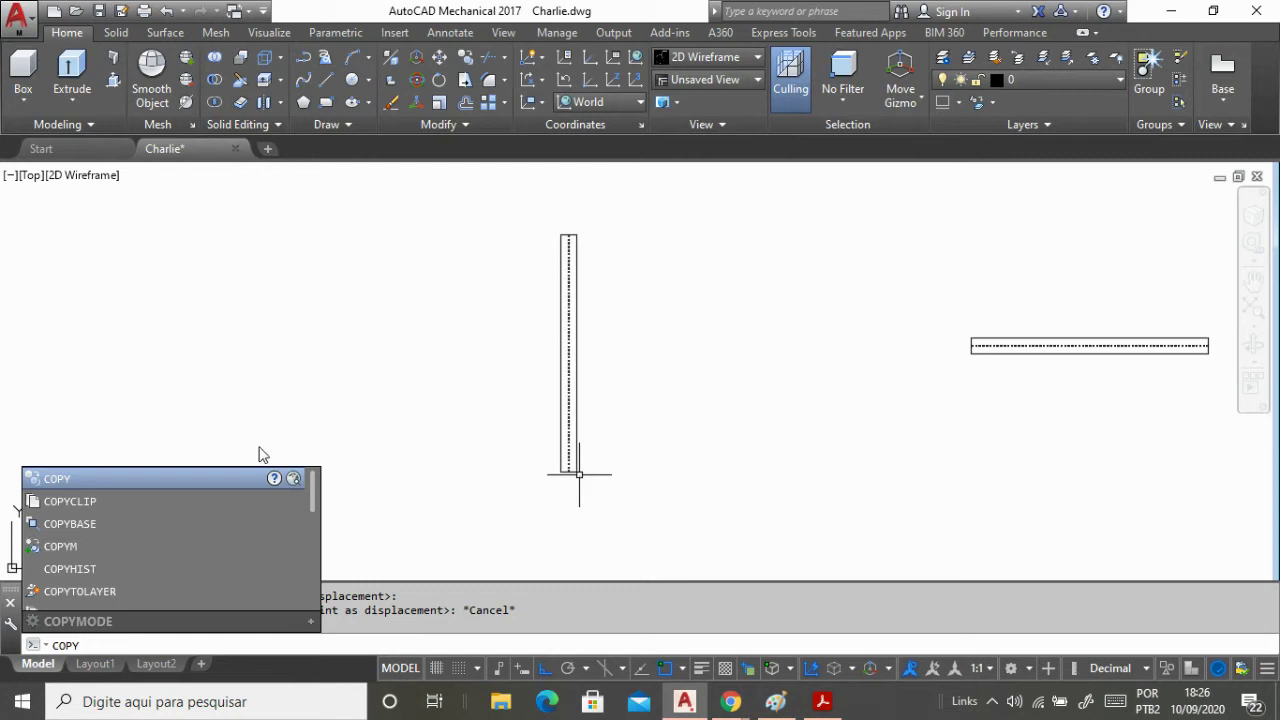
click(186, 479)
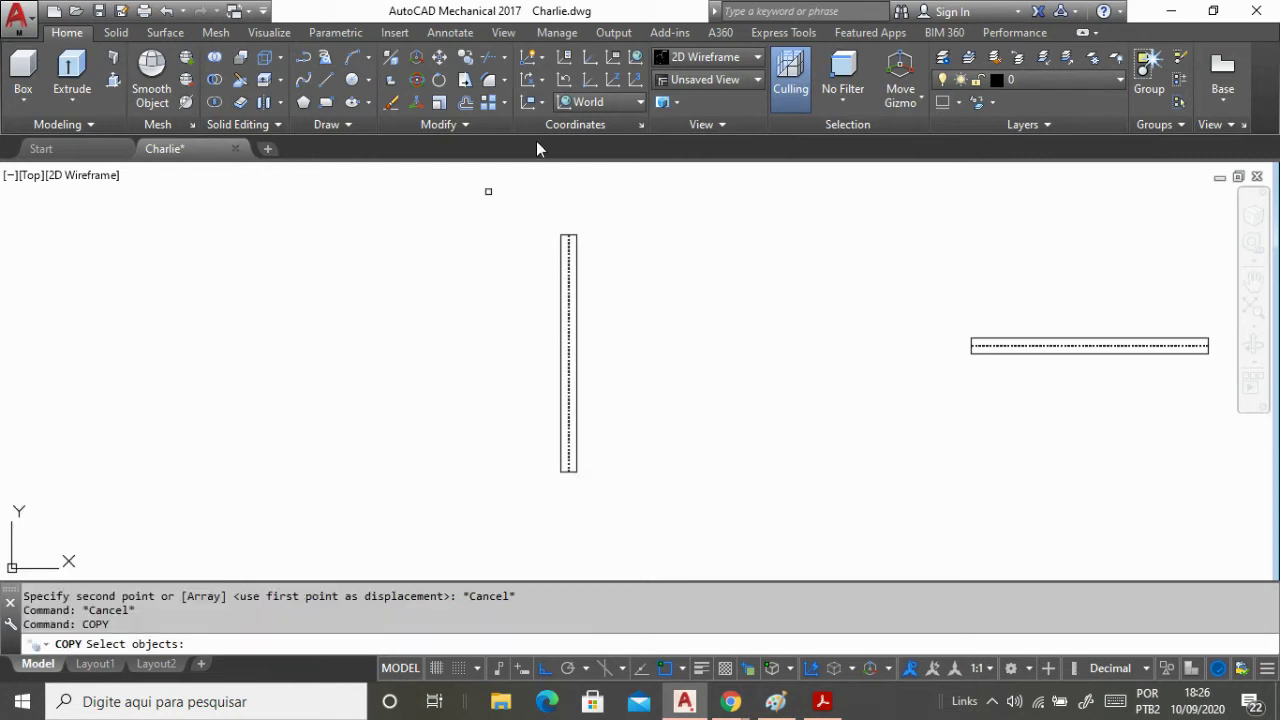
click(511, 201)
click(646, 525)
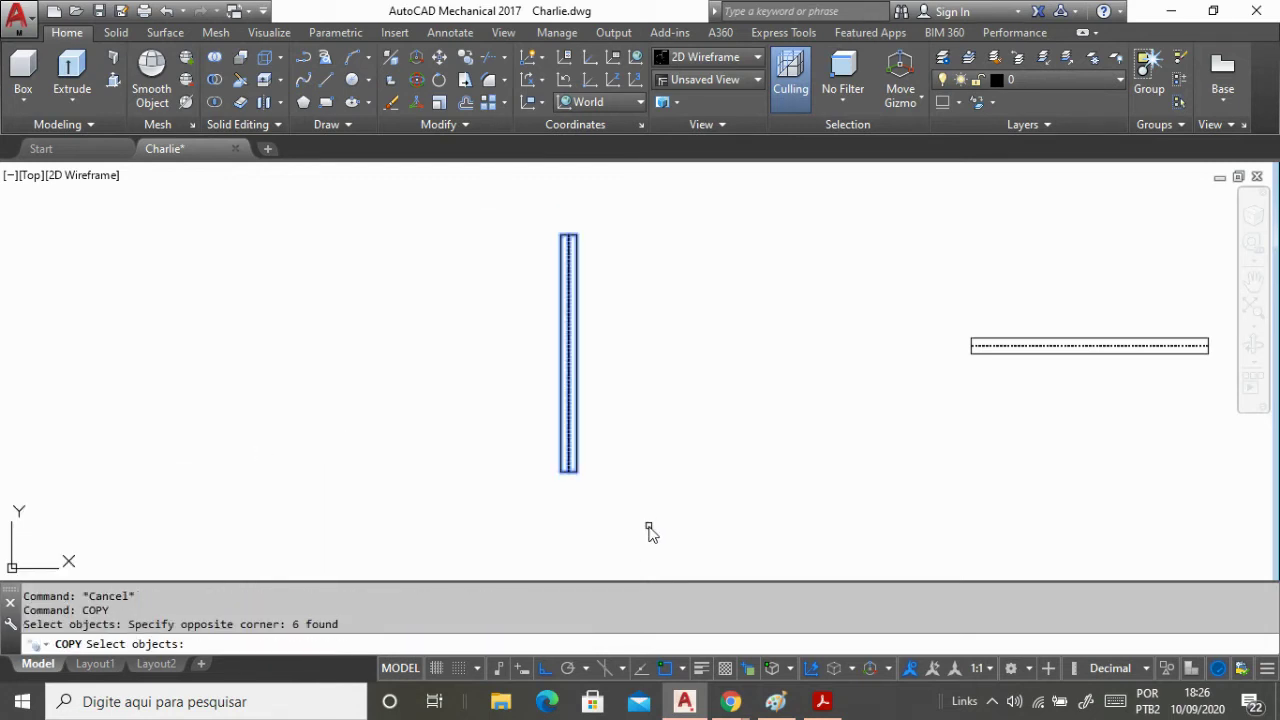
key(Return)
scroll(566, 490, up, 6)
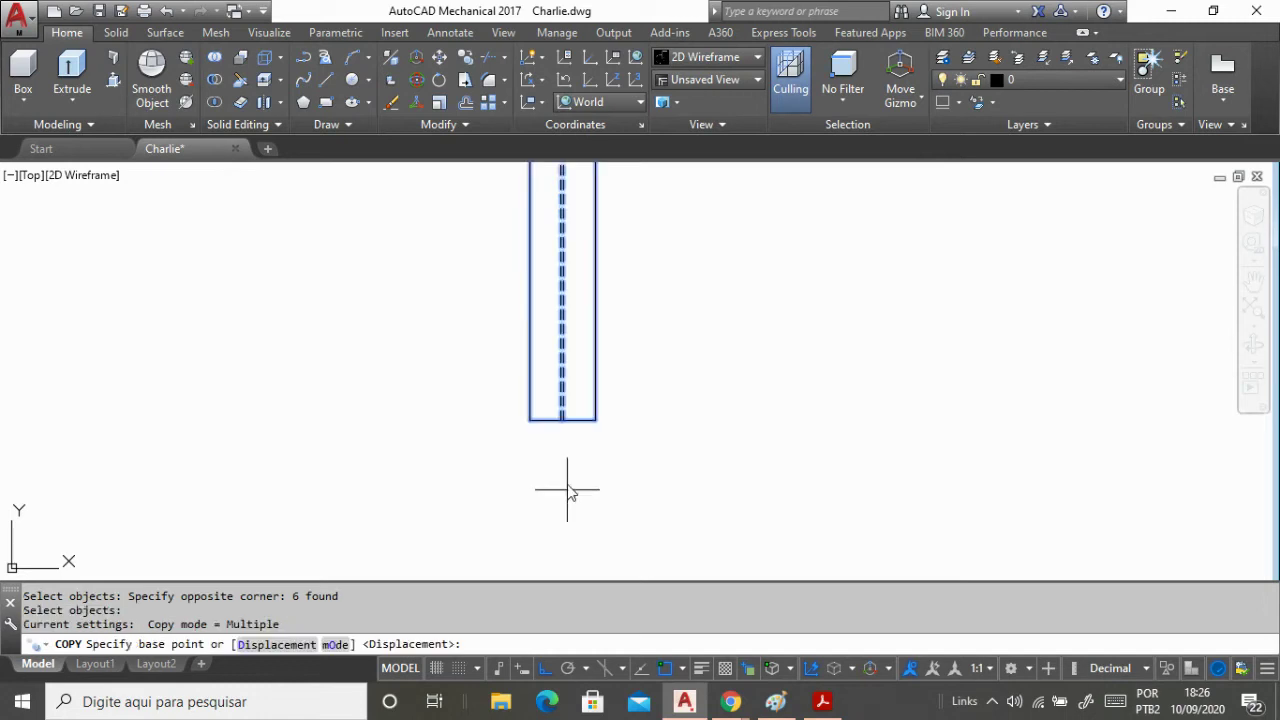
scroll(543, 440, up, 4)
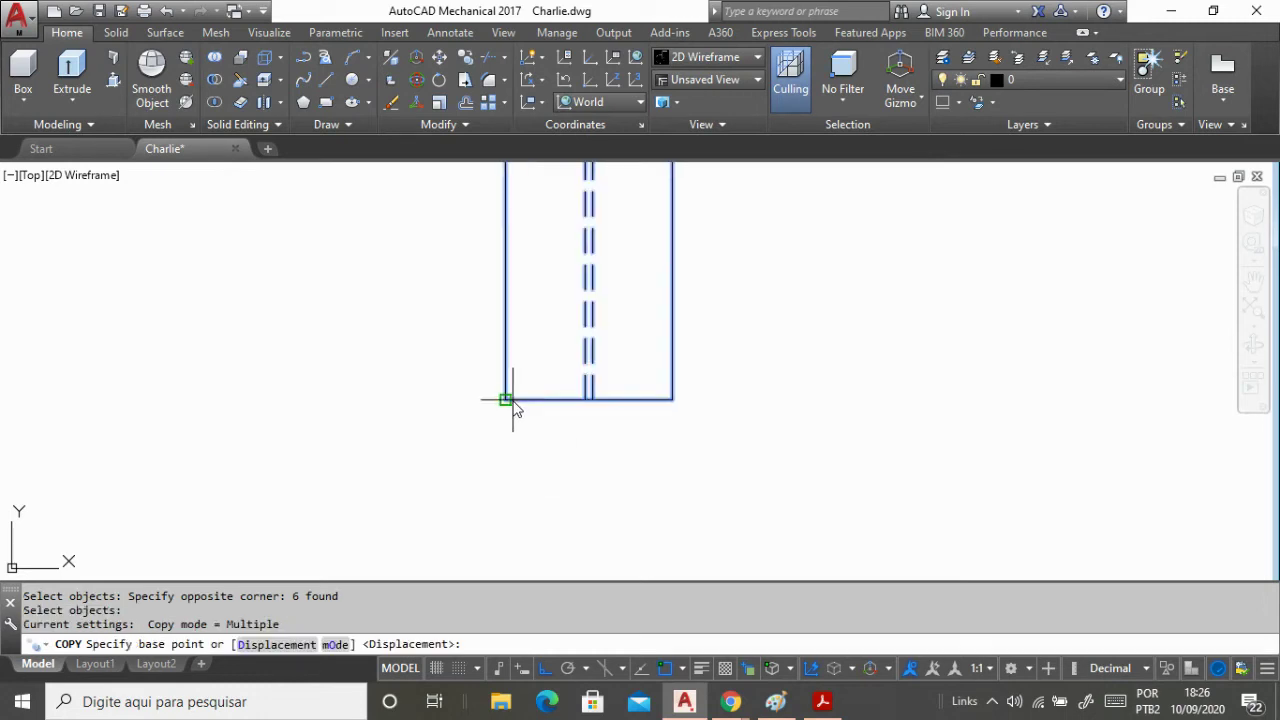
click(506, 400)
scroll(586, 520, down, 5)
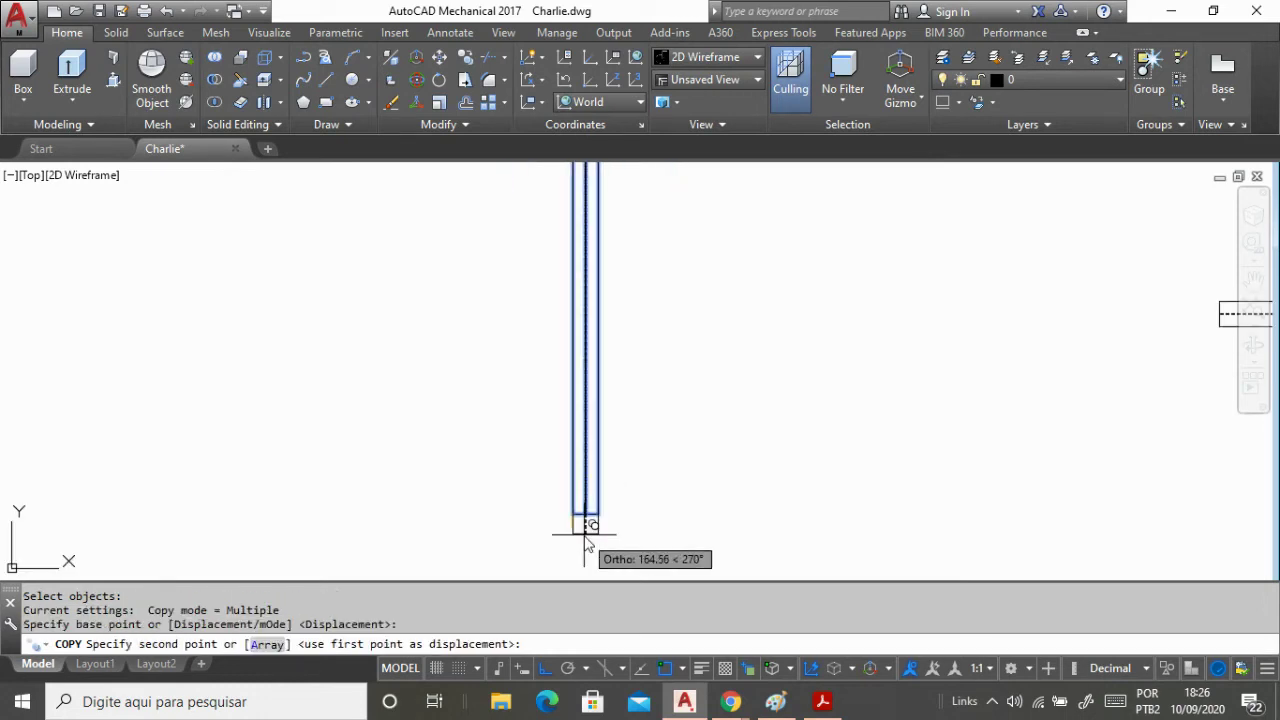
scroll(557, 349, up, 5)
scroll(623, 540, up, 6)
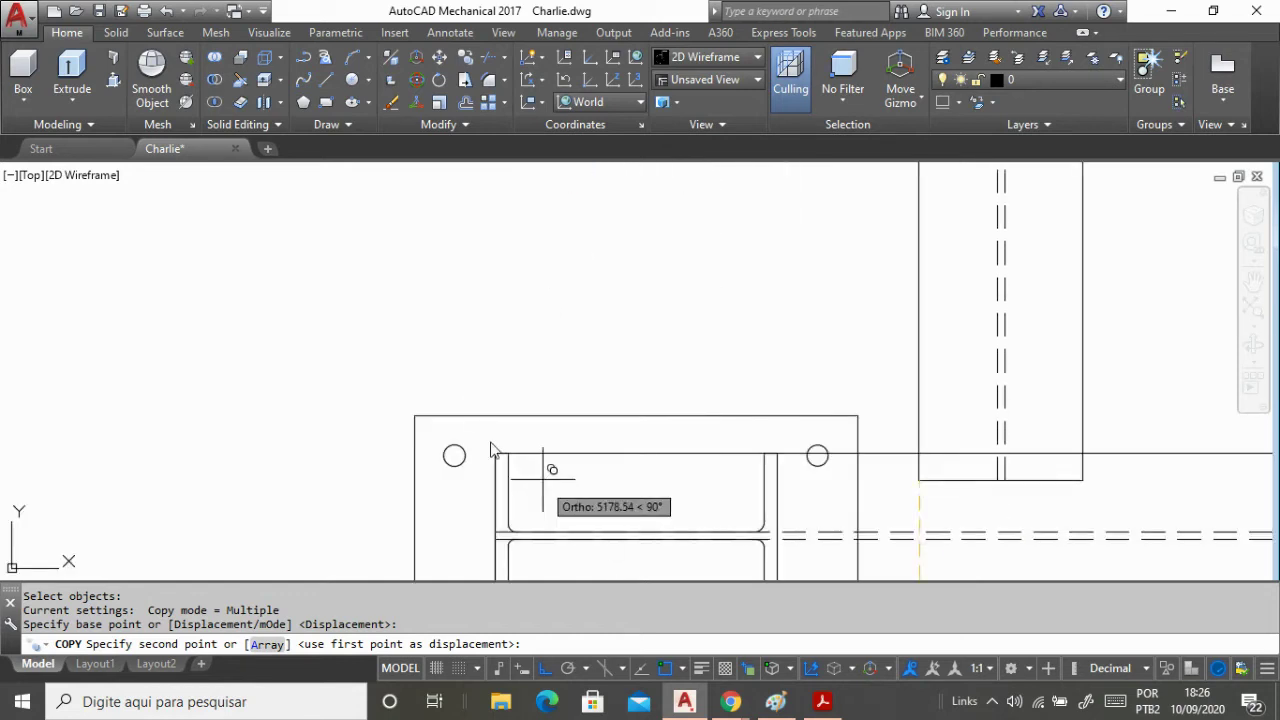
scroll(343, 190, down, 2)
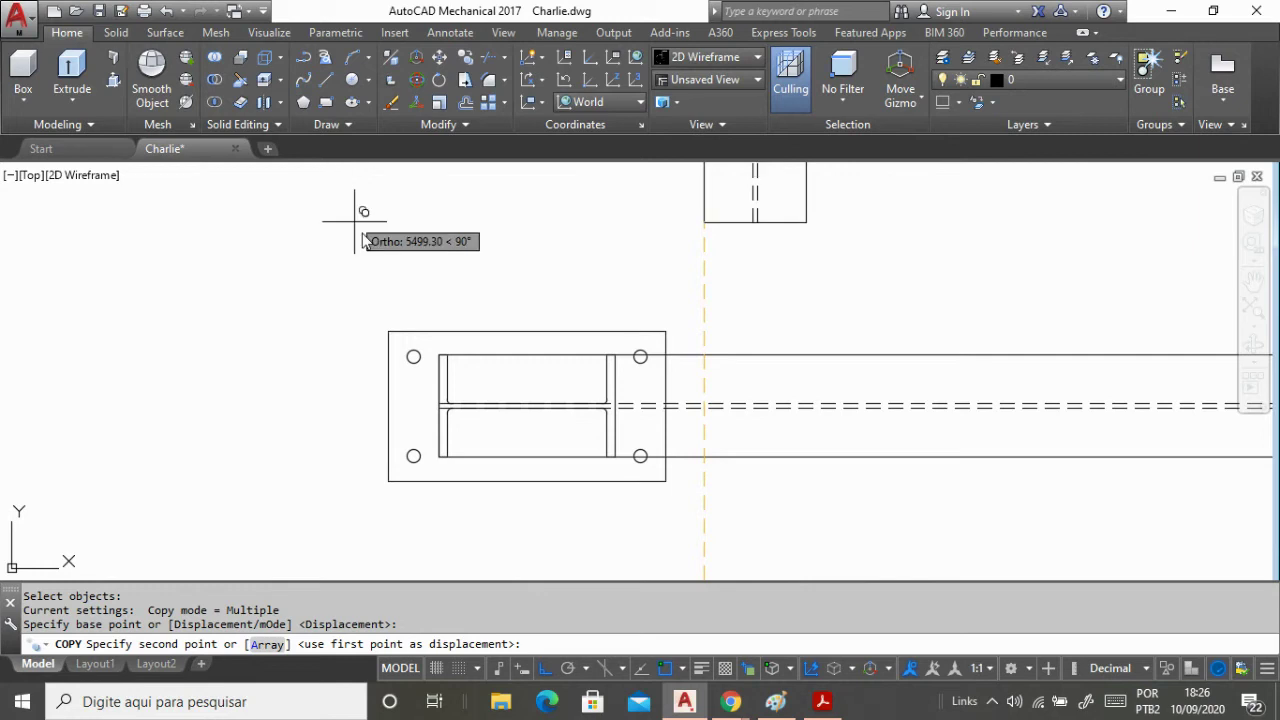
scroll(484, 360, up, 4)
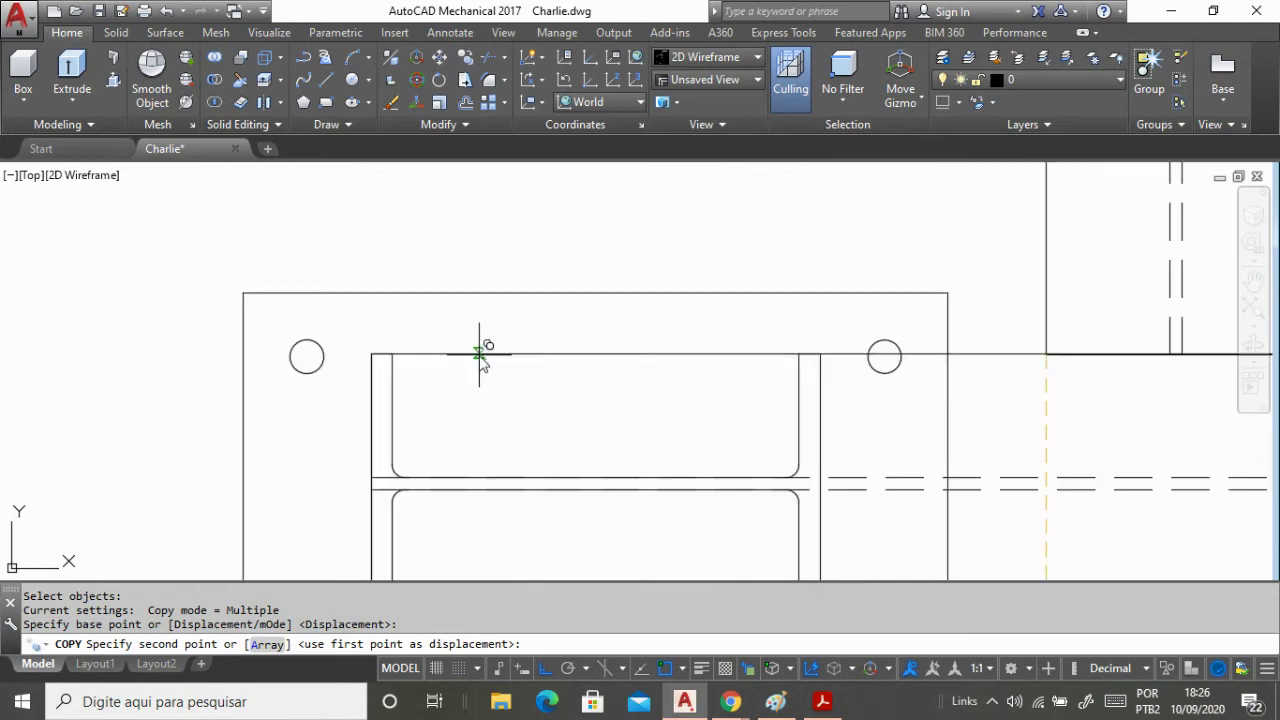
click(374, 359)
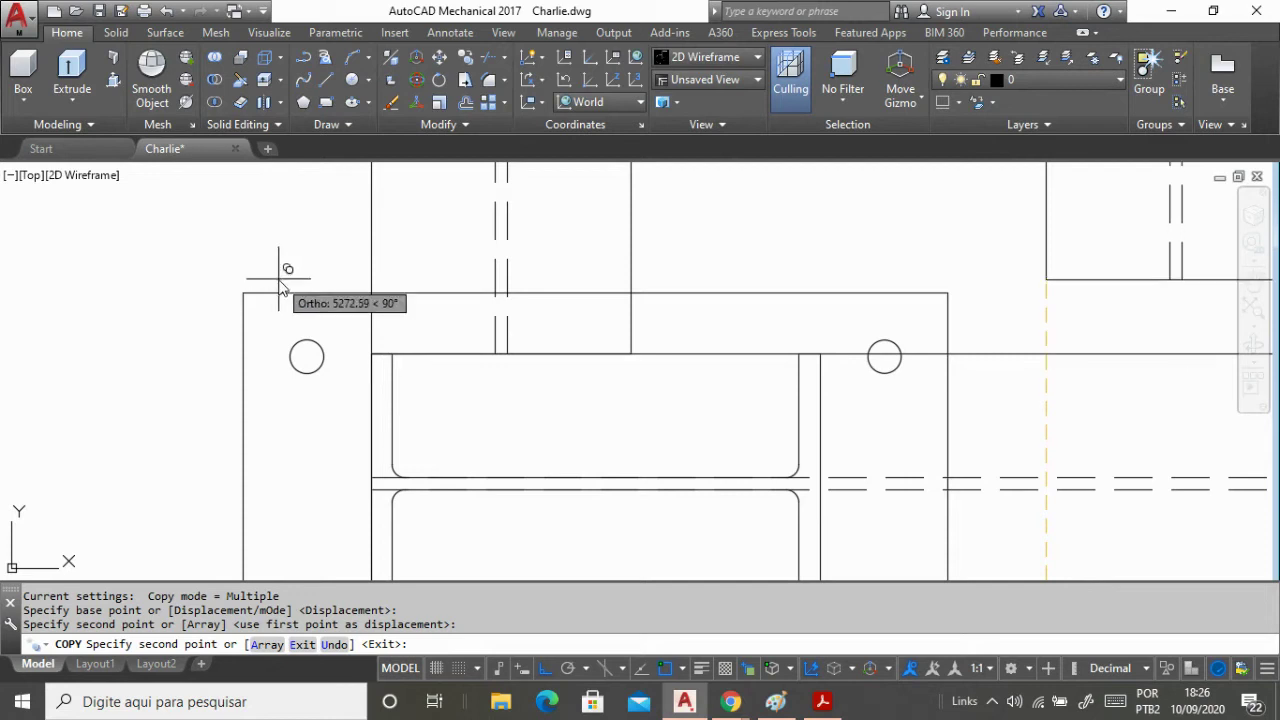
key(Return)
Copy the standalone vertical beam view from its lower-right corner onto the upper-right corner of the I-section in the right plate.
scroll(300, 288, down, 7)
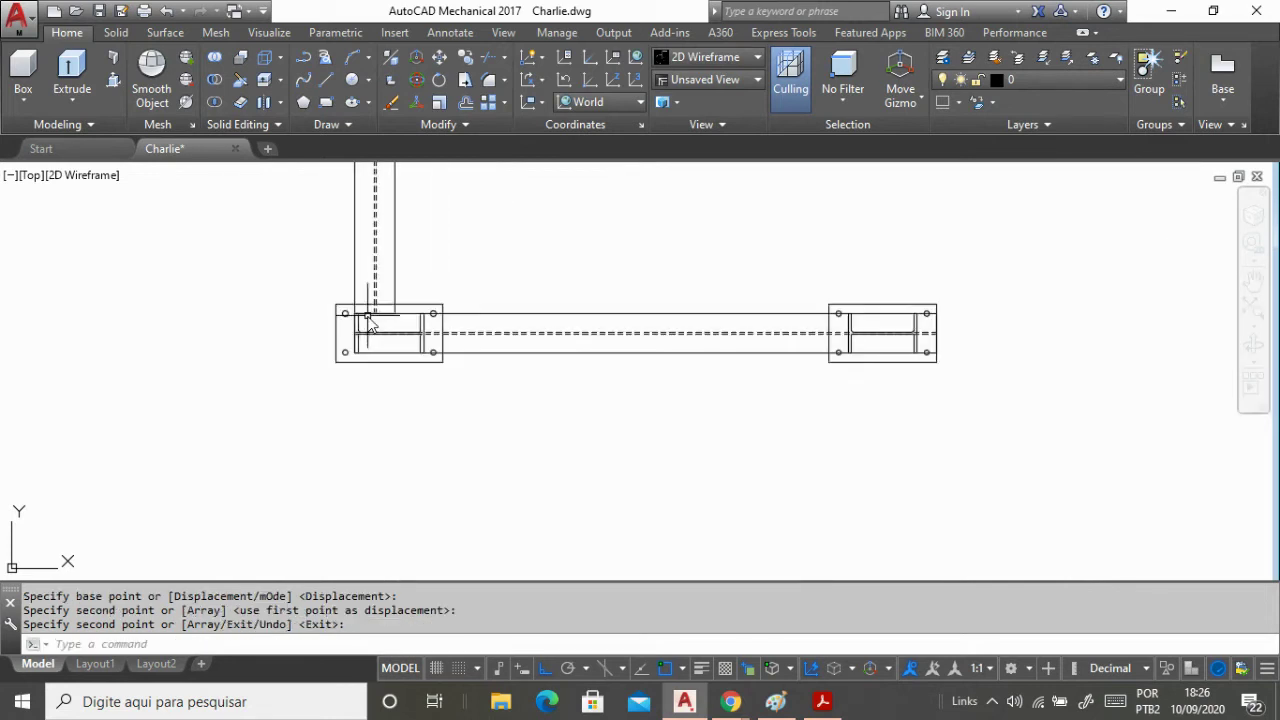
scroll(400, 415, down, 6)
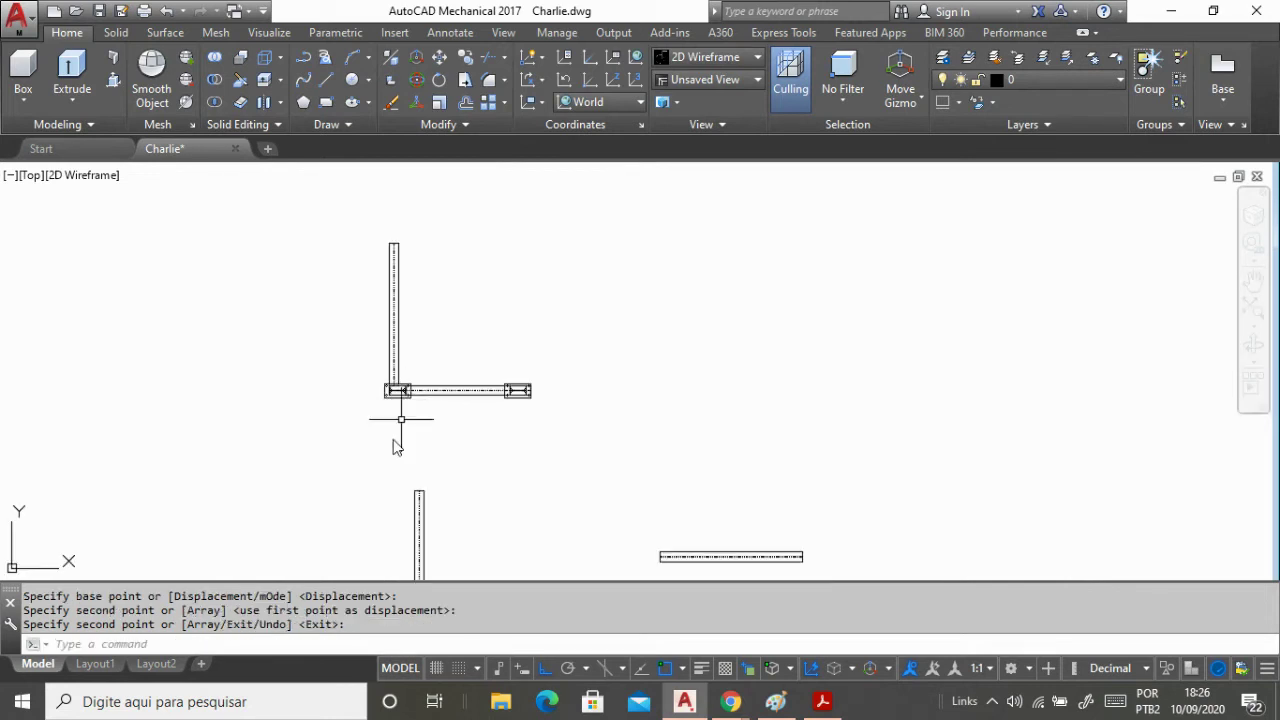
scroll(460, 360, down, 5)
scroll(440, 475, up, 4)
scroll(437, 360, up, 2)
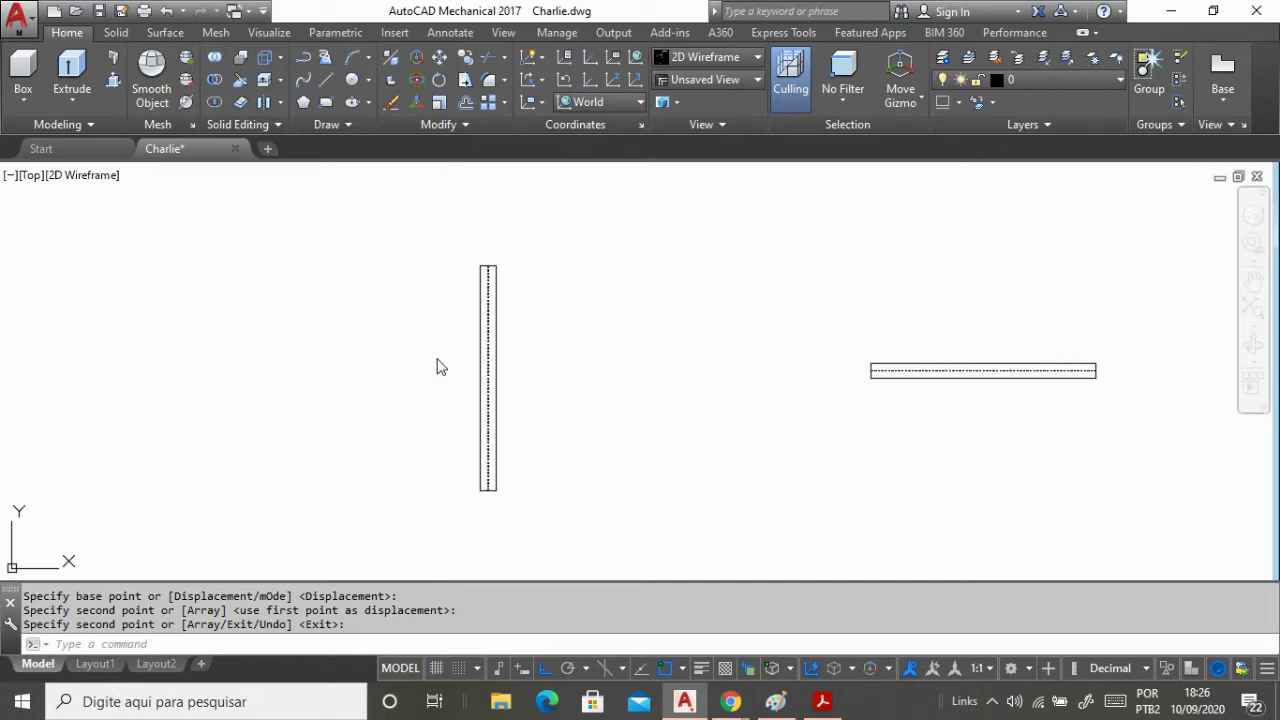
text(copy)
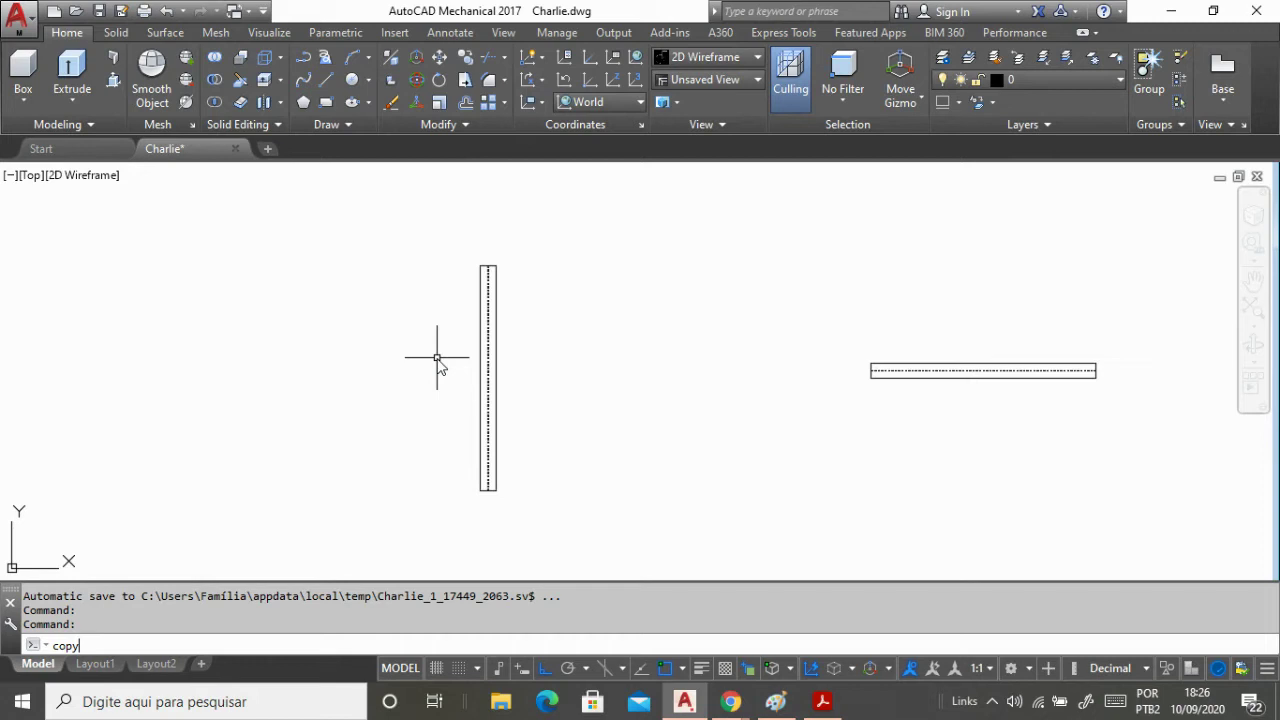
click(203, 478)
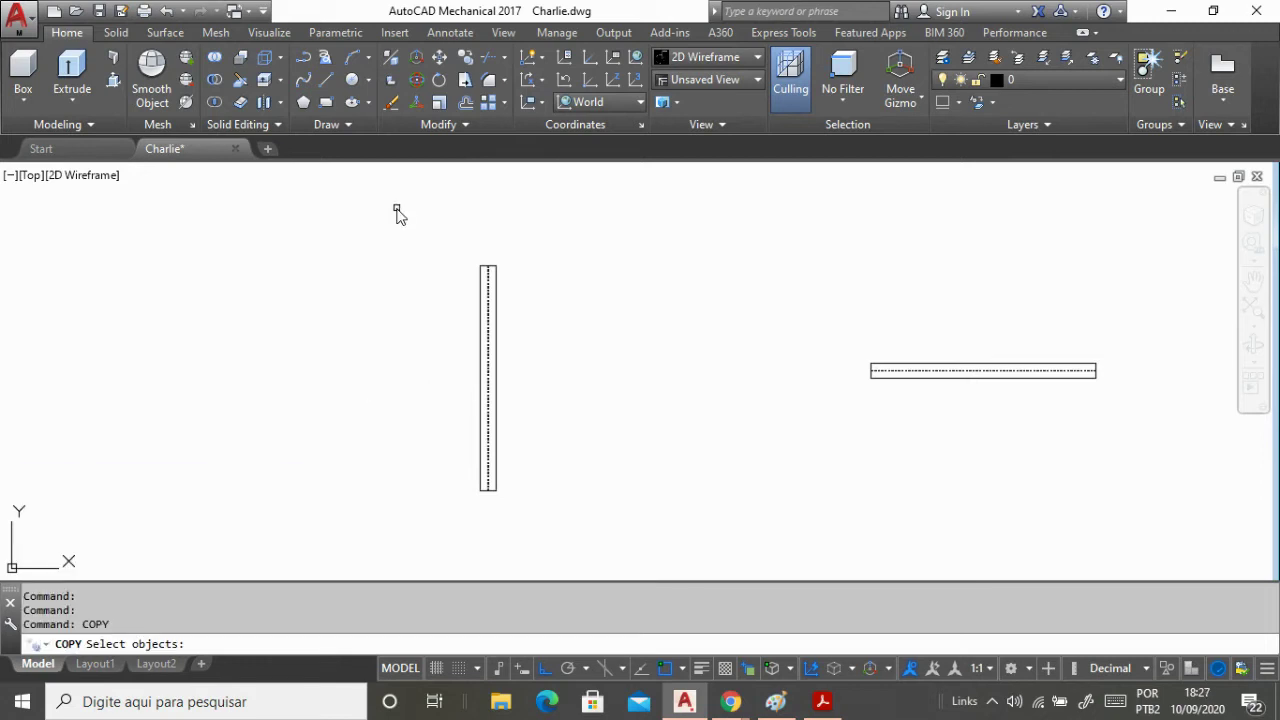
click(397, 208)
click(644, 530)
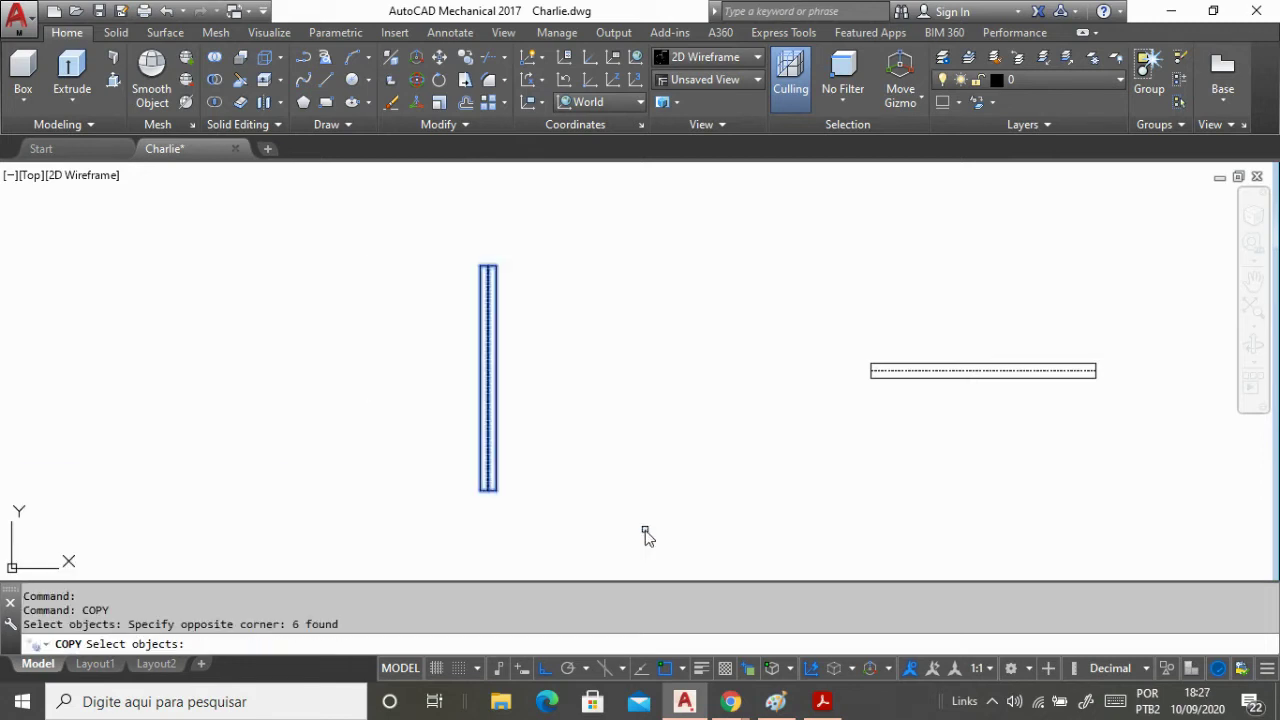
key(Return)
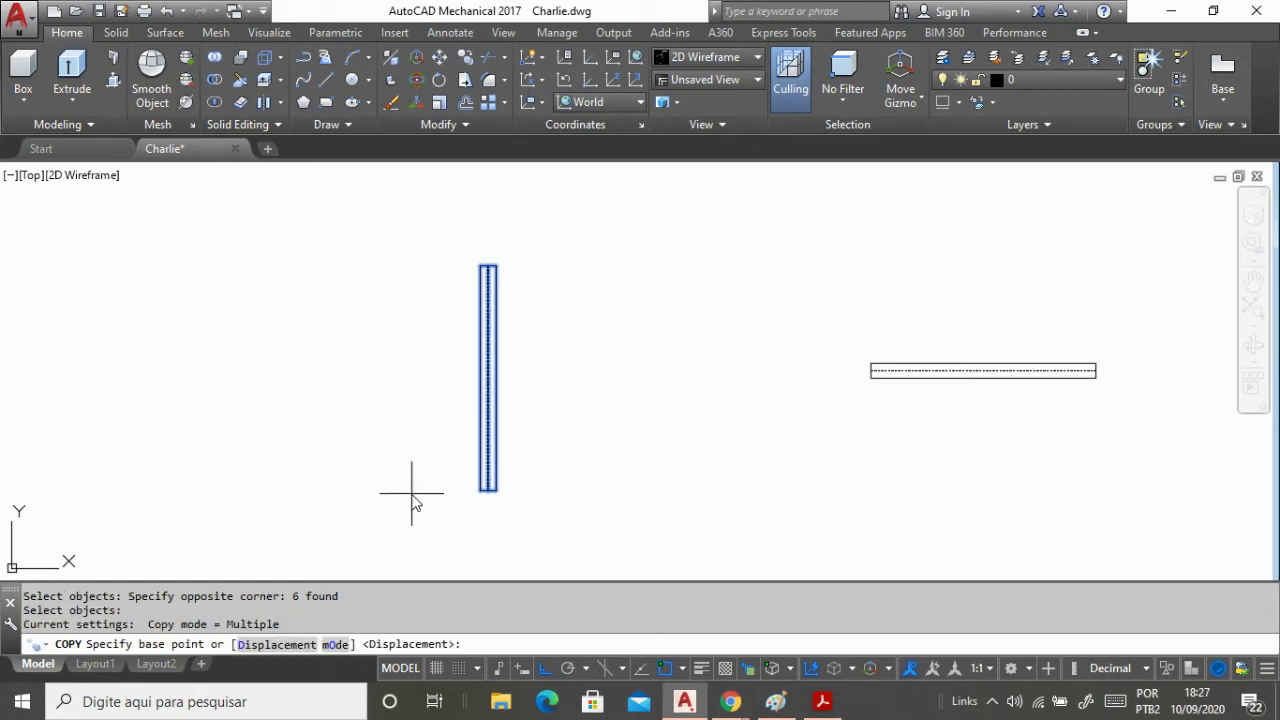
scroll(480, 491, up, 5)
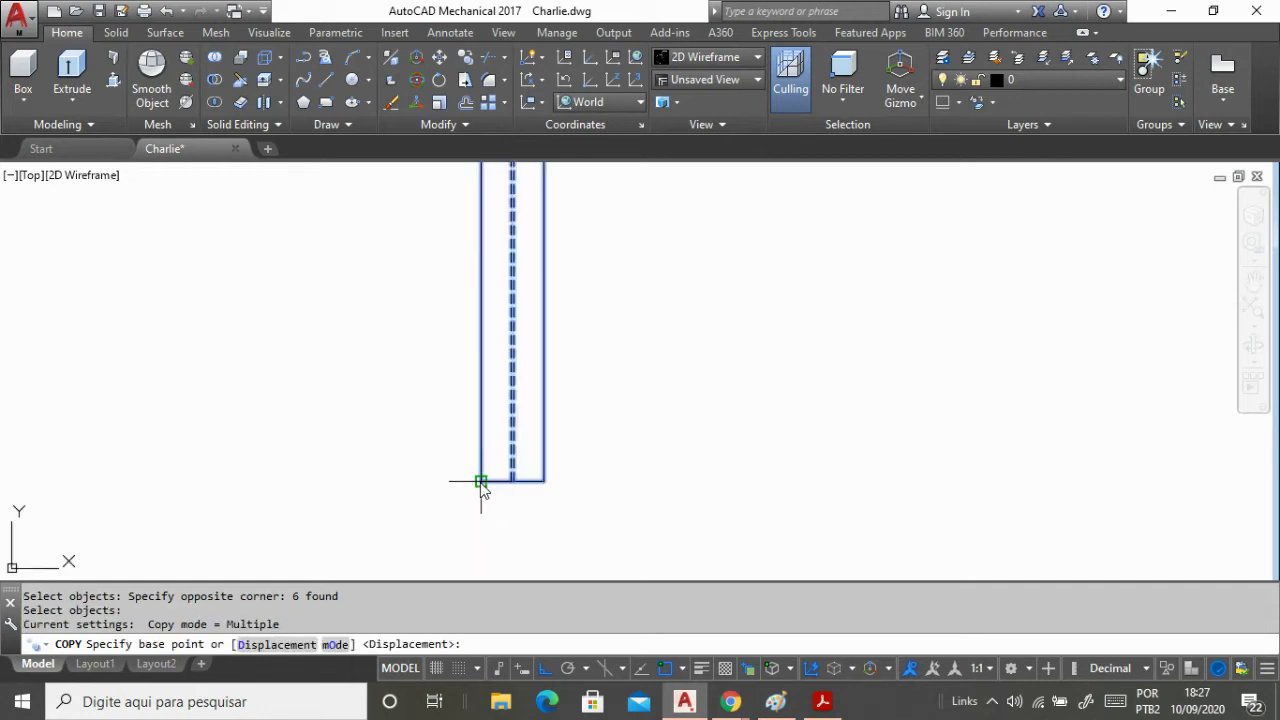
click(545, 481)
scroll(315, 510, down, 5)
scroll(400, 353, up, 10)
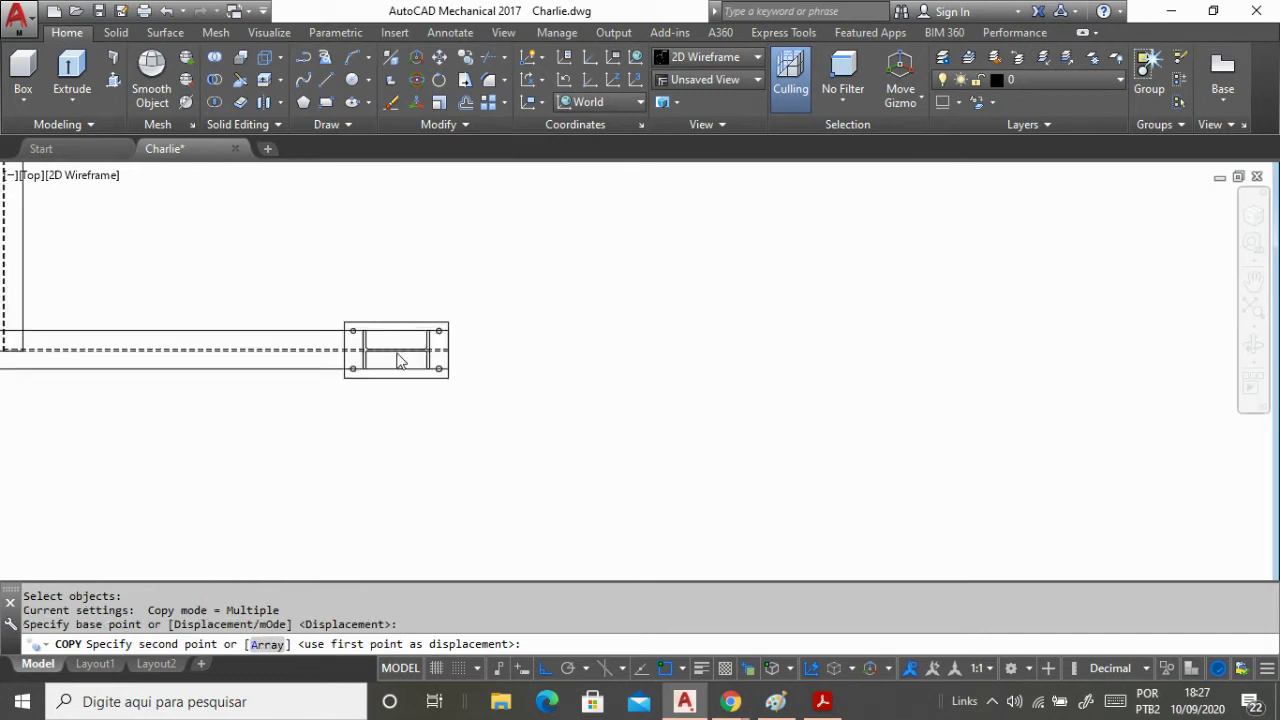
scroll(449, 332, up, 3)
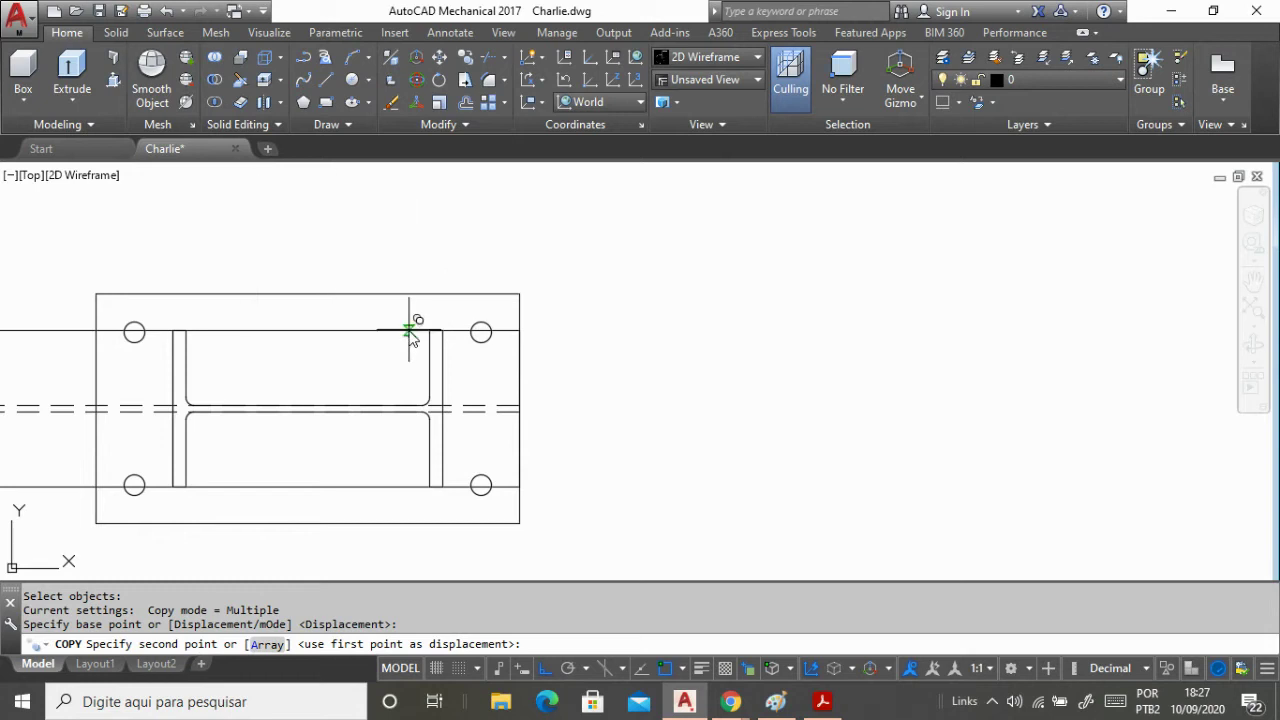
scroll(380, 325, down, 4)
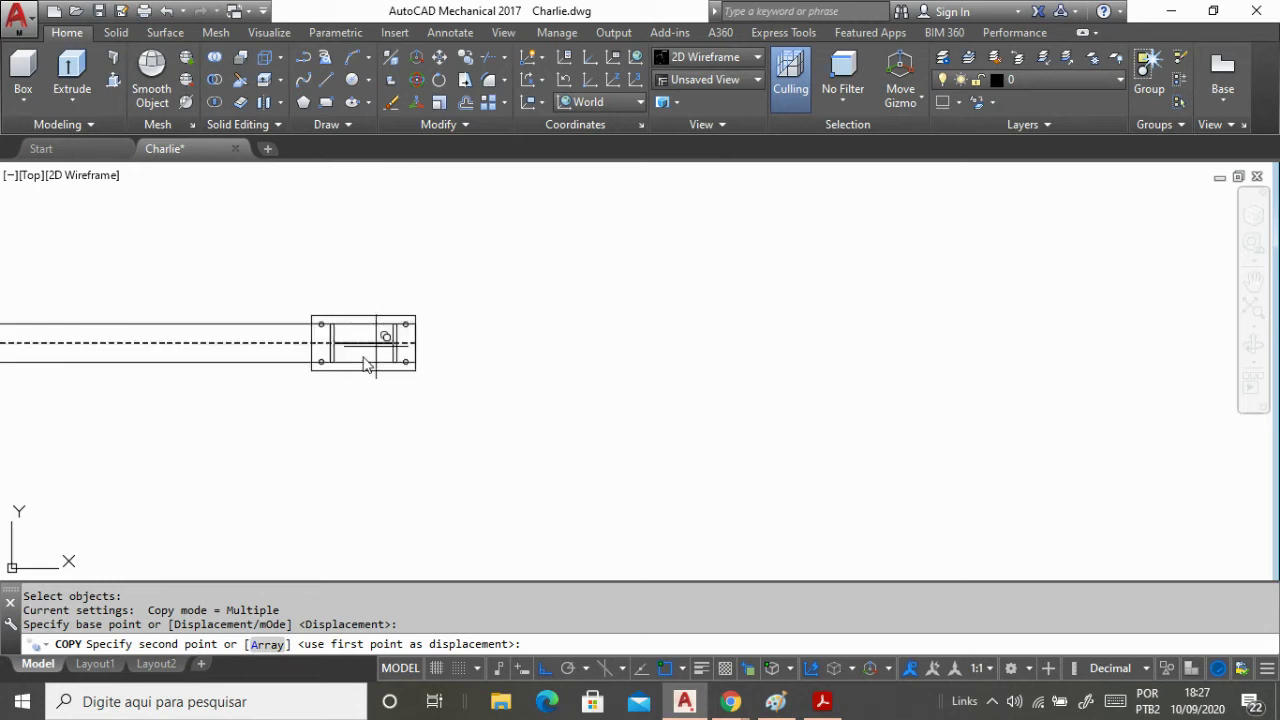
scroll(309, 300, up, 4)
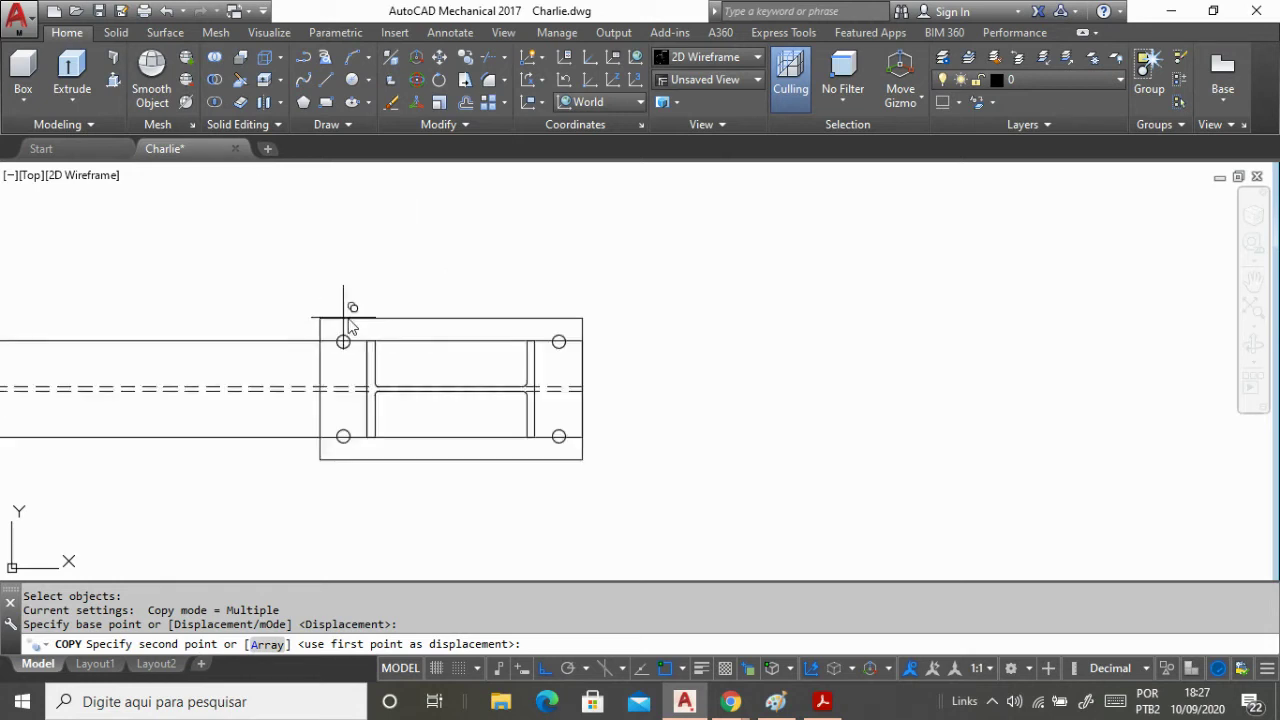
scroll(500, 345, up, 4)
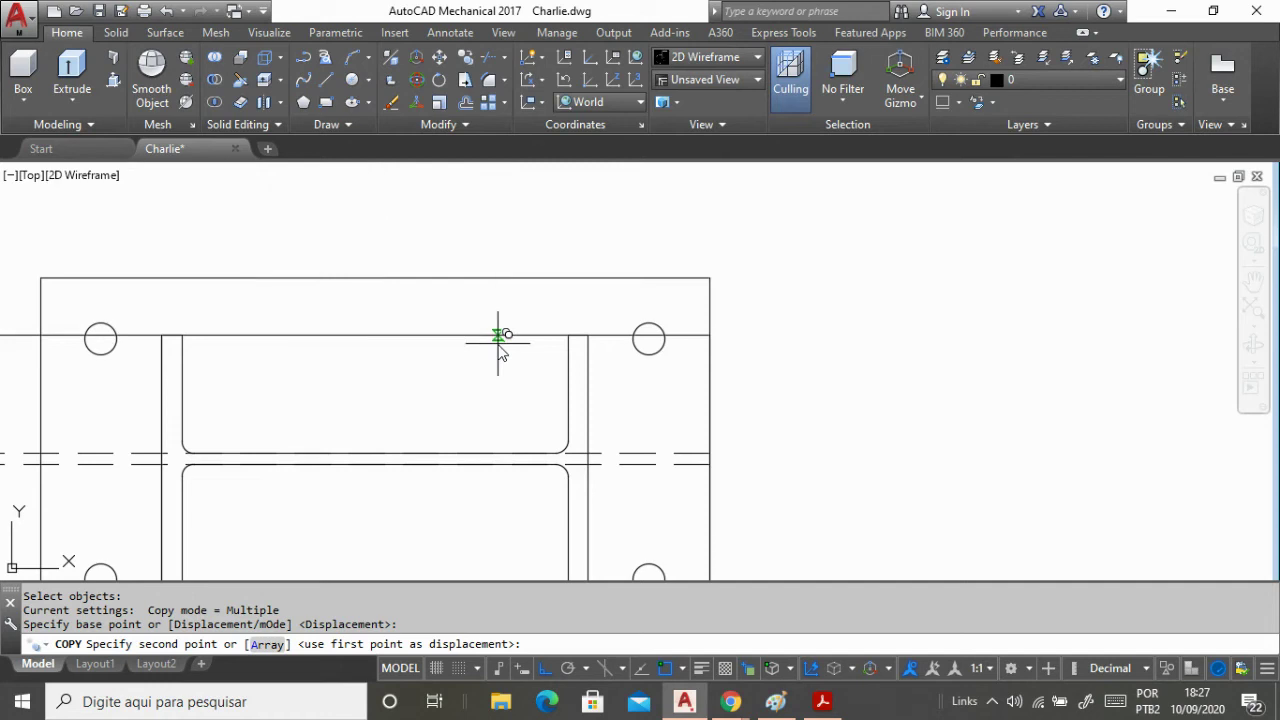
click(588, 337)
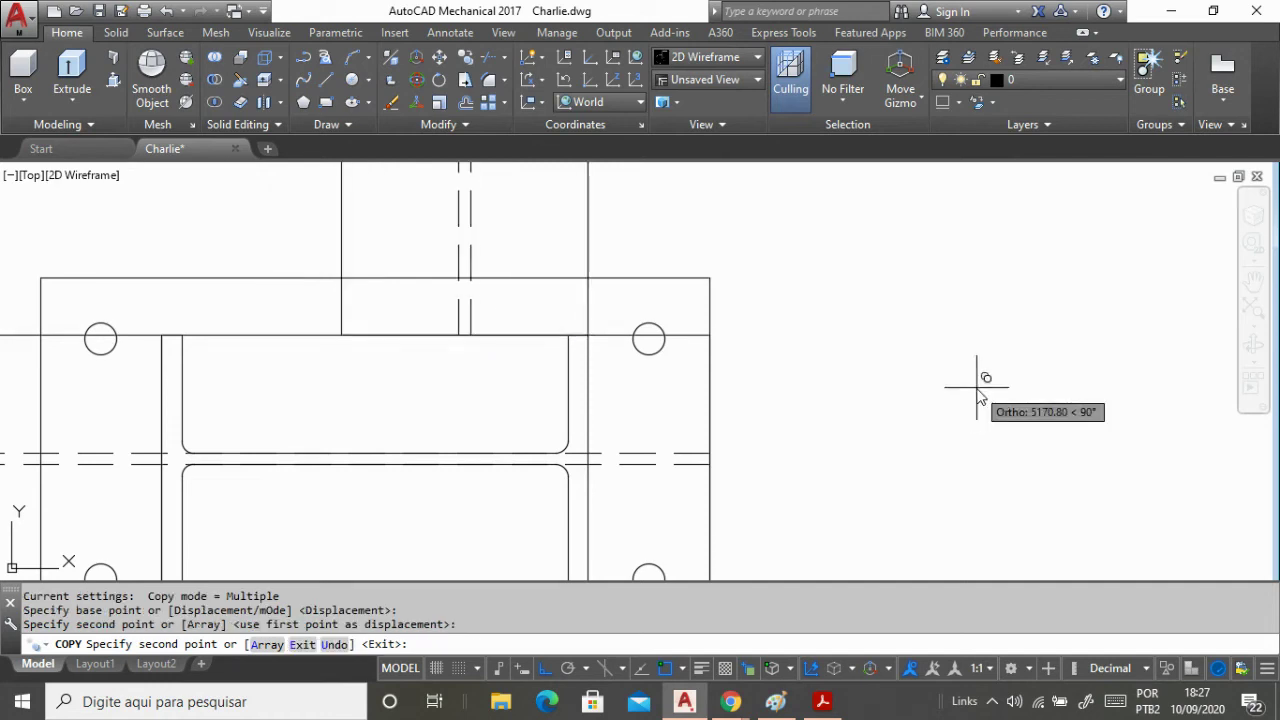
key(Return)
Examine how the vertical beams, horizontal beam and I-sections meet at the left and right base plates.
scroll(965, 364, down, 5)
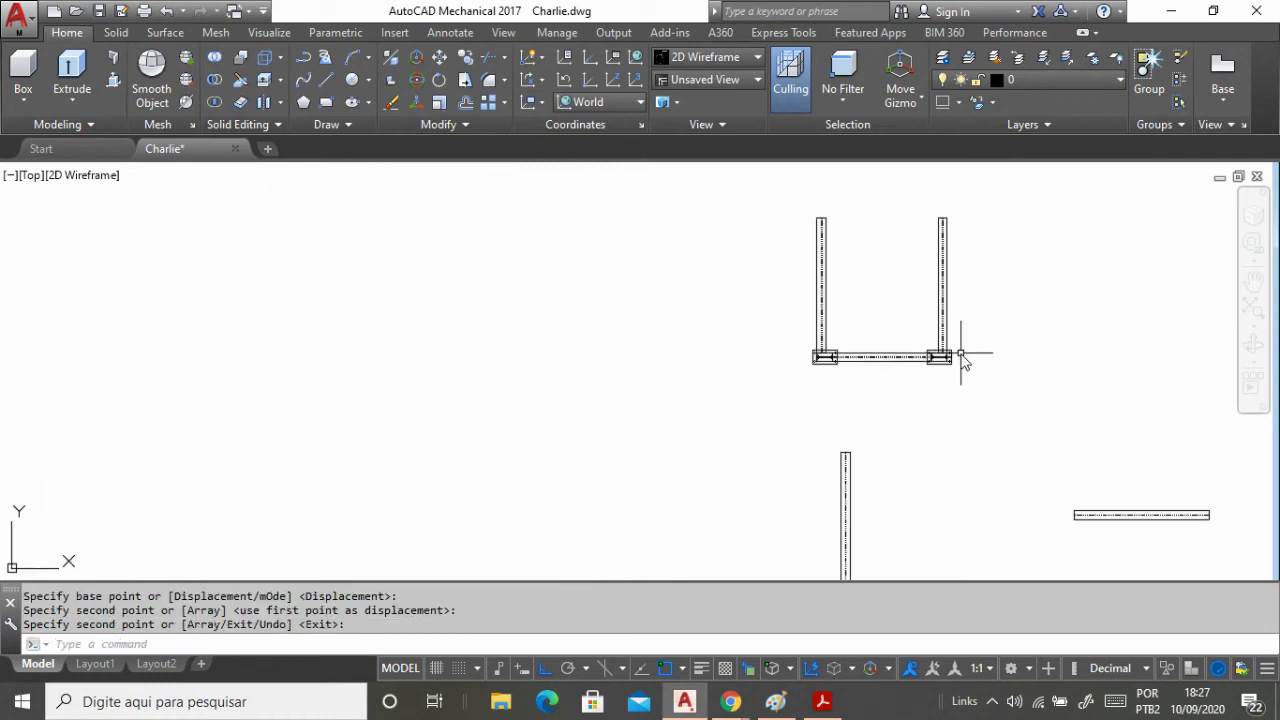
scroll(897, 358, up, 8)
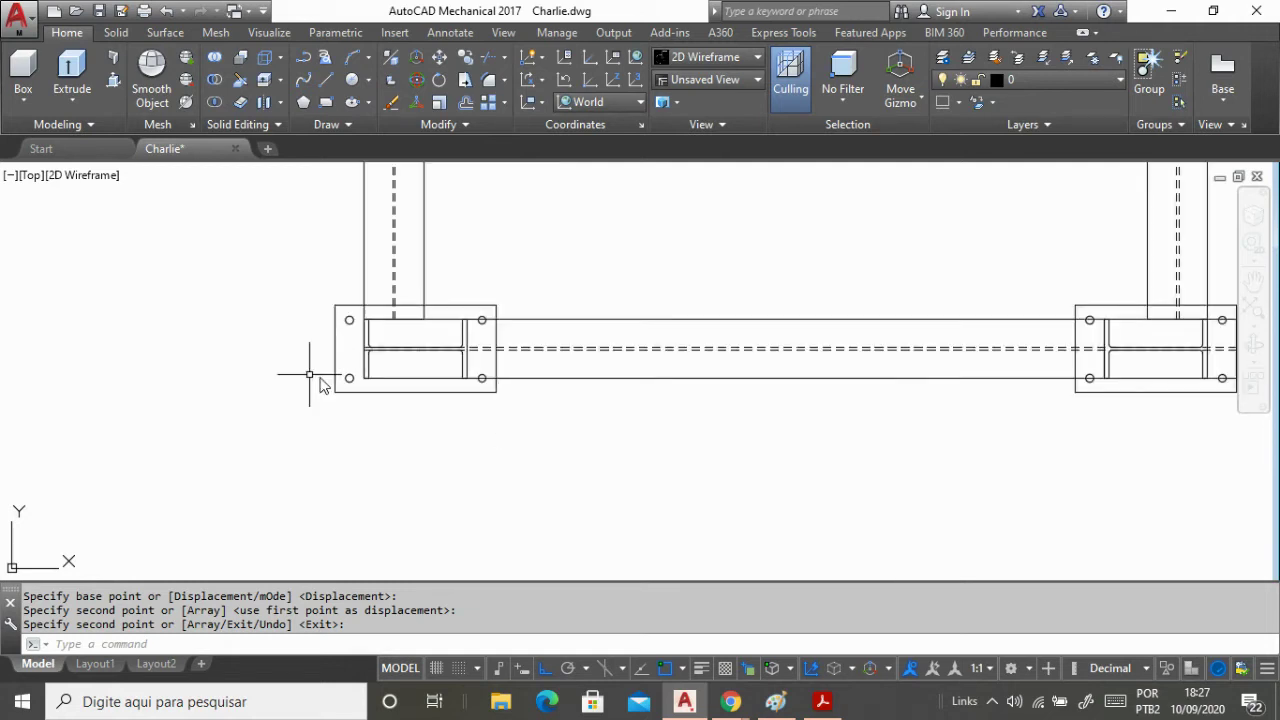
scroll(335, 355, down, 4)
scroll(320, 358, up, 4)
scroll(285, 355, down, 2)
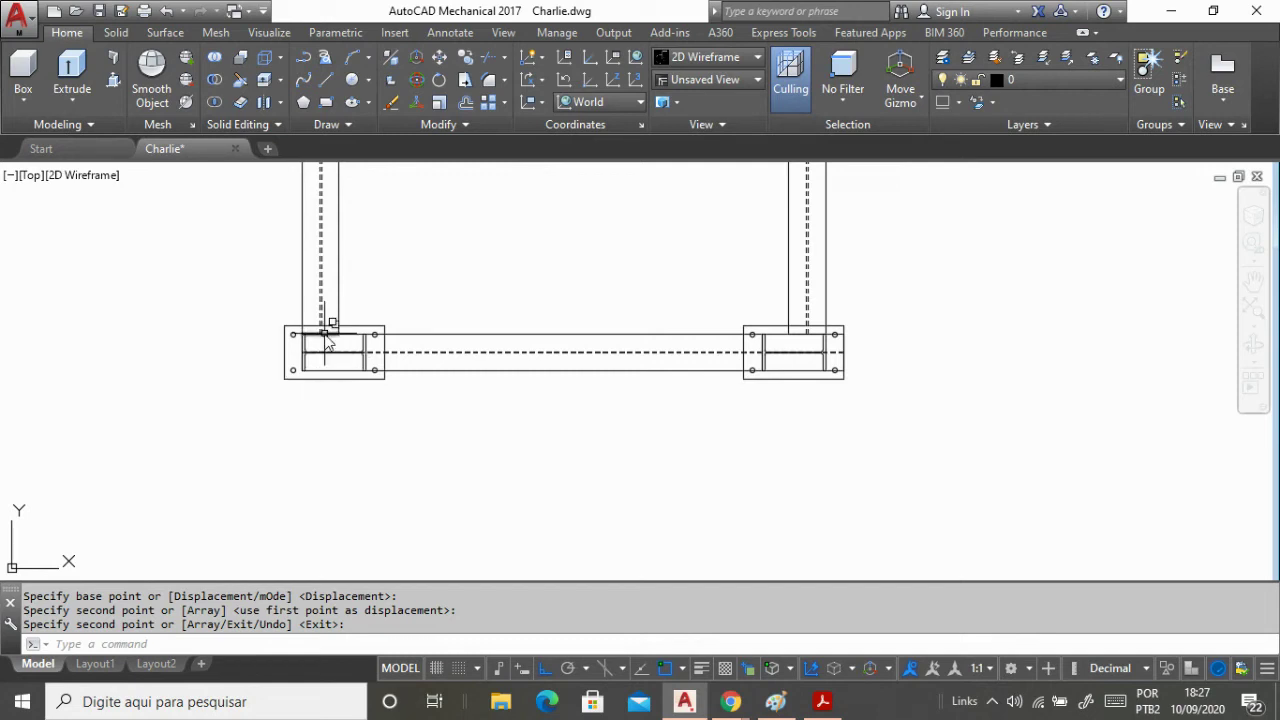
scroll(347, 302, up, 2)
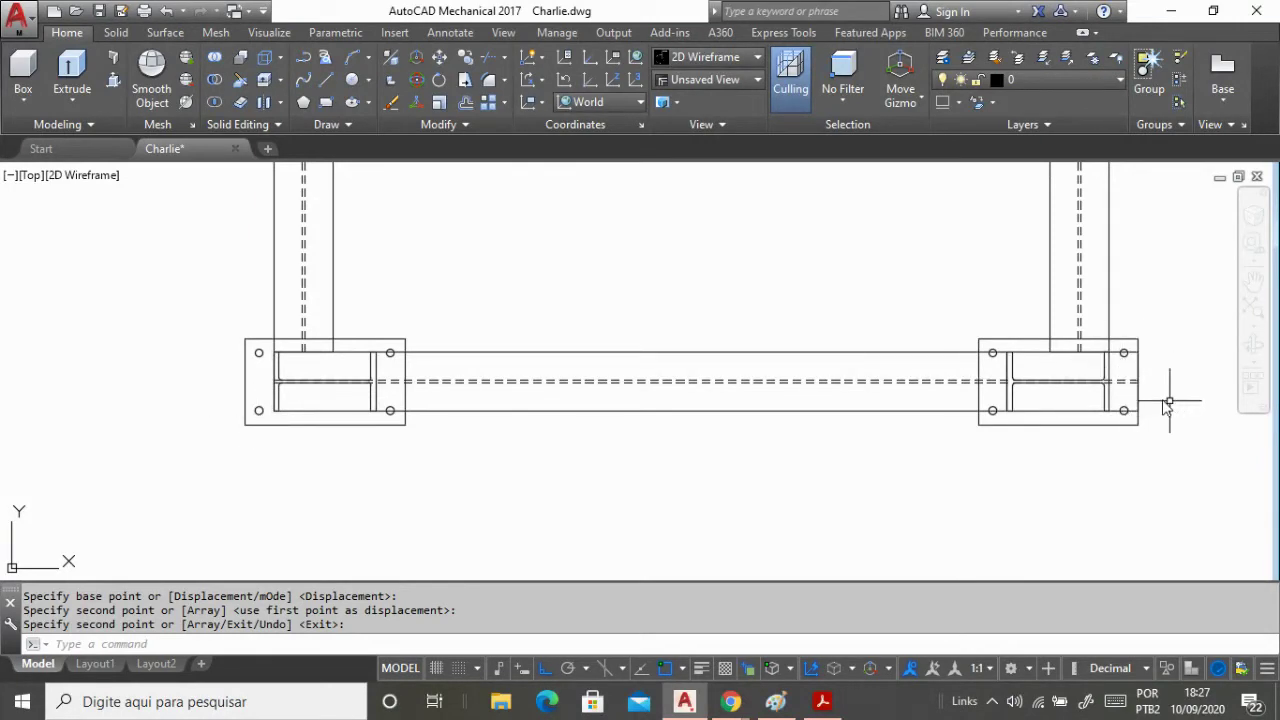
scroll(1168, 401, down, 4)
scroll(1120, 391, up, 6)
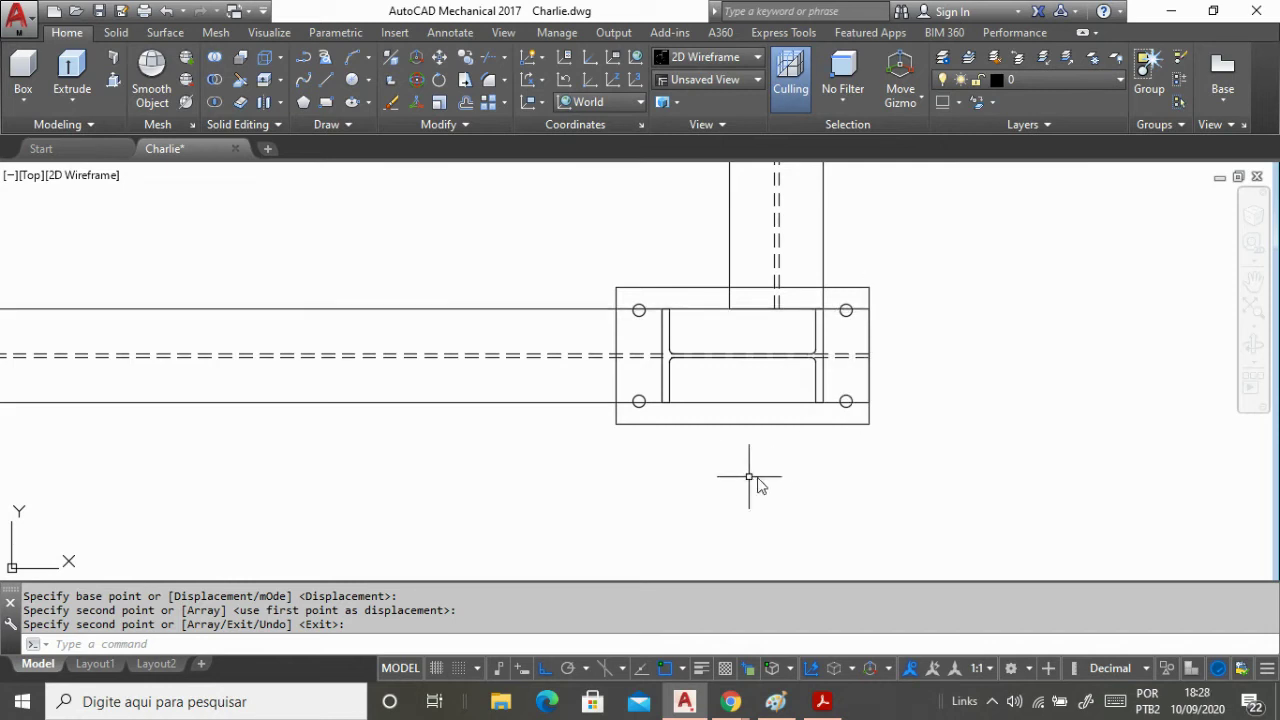
scroll(912, 460, down, 2)
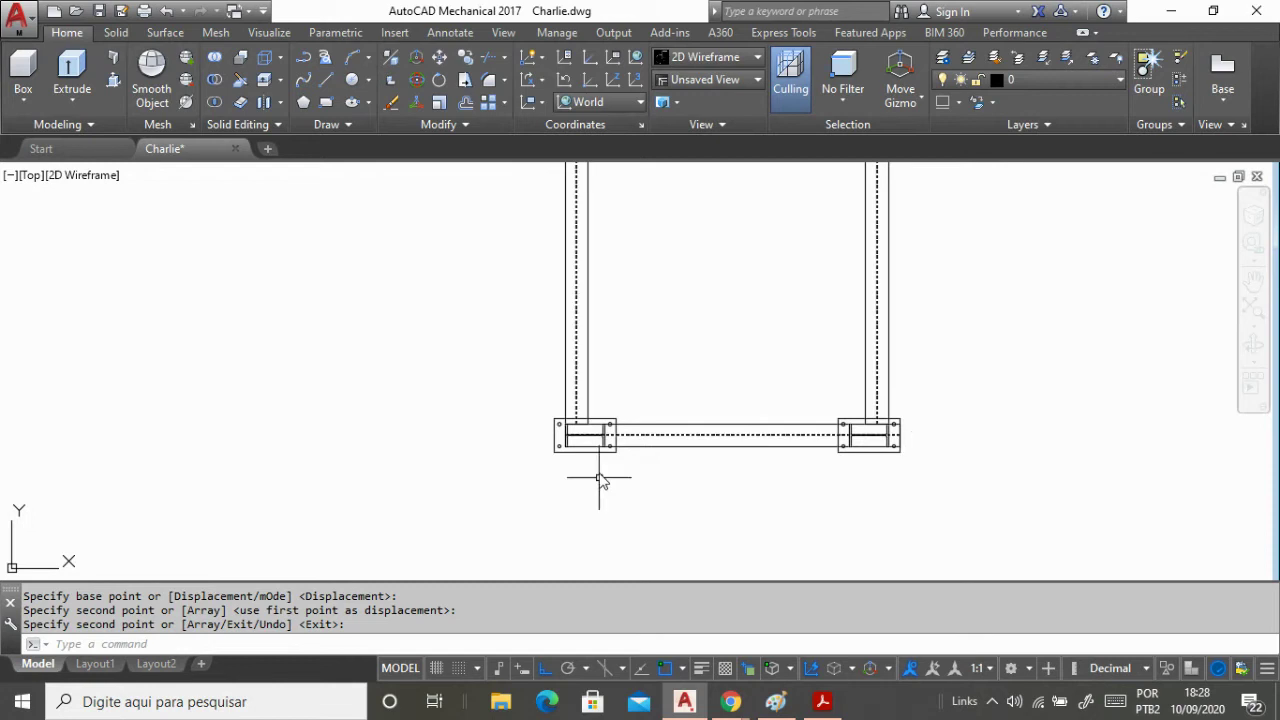
scroll(600, 480, up, 3)
scroll(480, 410, down, 3)
scroll(791, 411, up, 4)
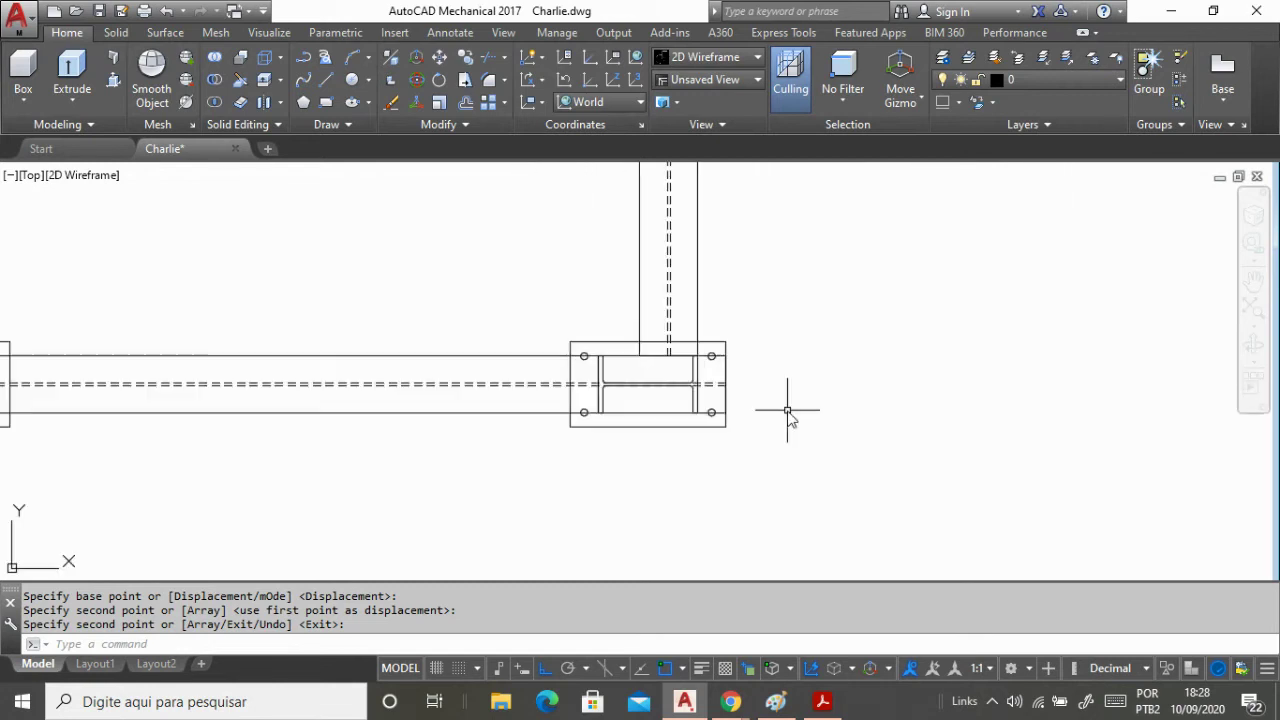
scroll(600, 430, up, 2)
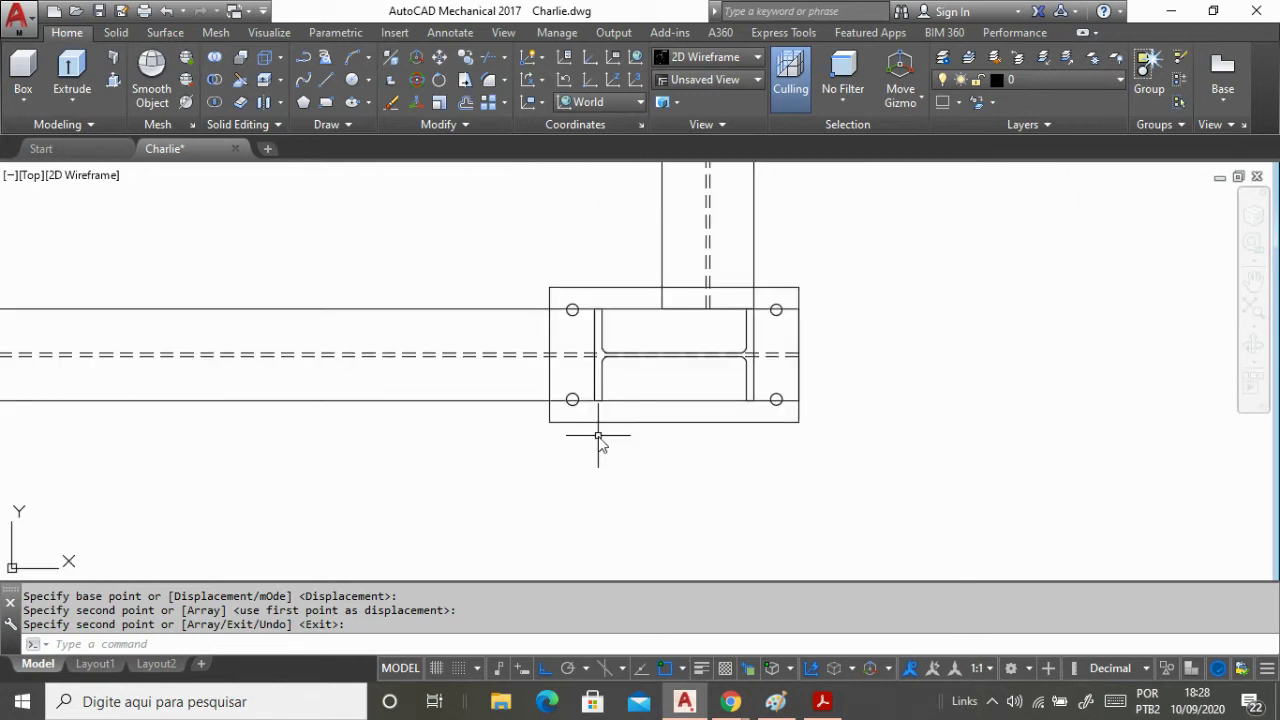
Move the right base plate with its holes and I-section from the outer flange's midpoint to the midpoint of the horizontal beam's right end.
key(Escape)
text(c)
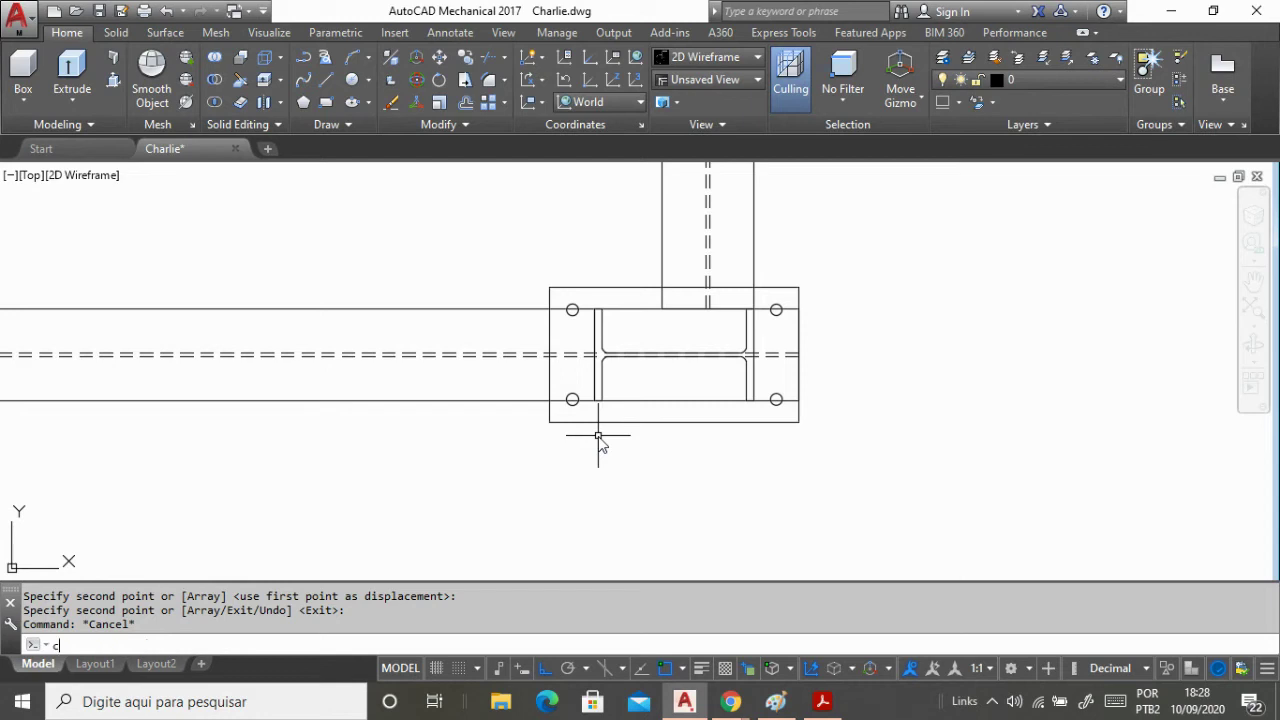
key(BackSpace)
text(move)
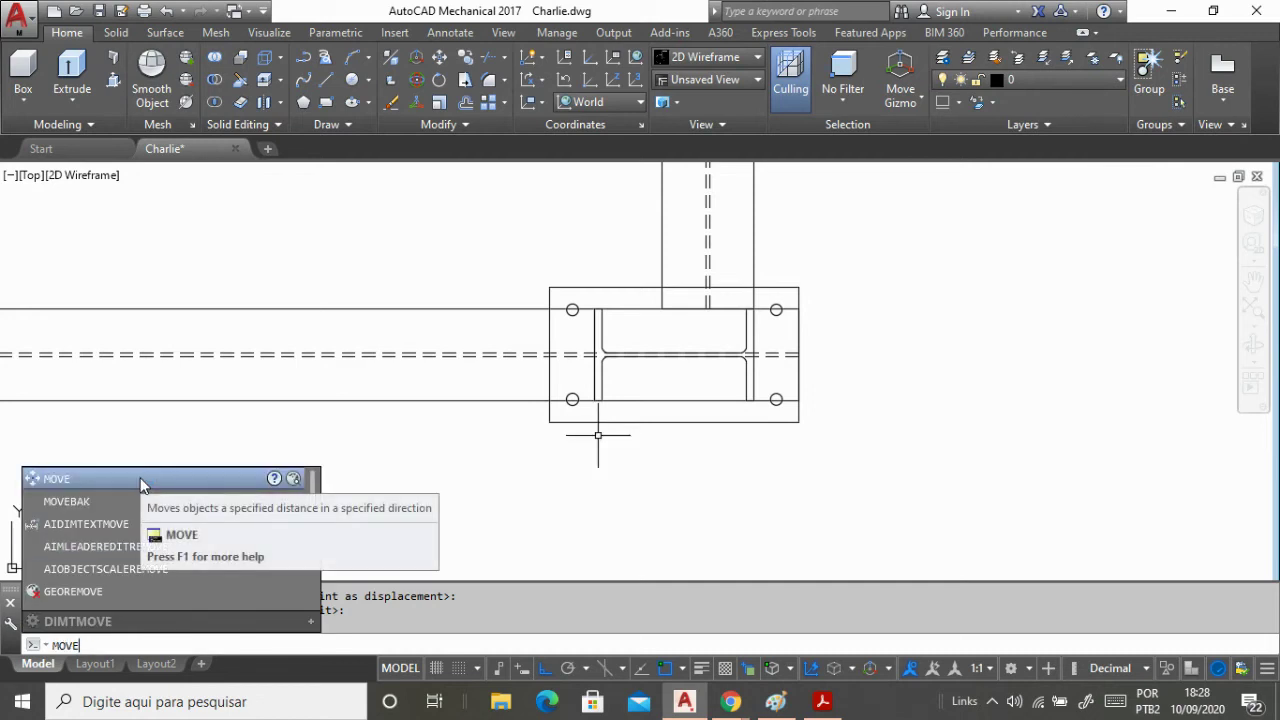
click(140, 478)
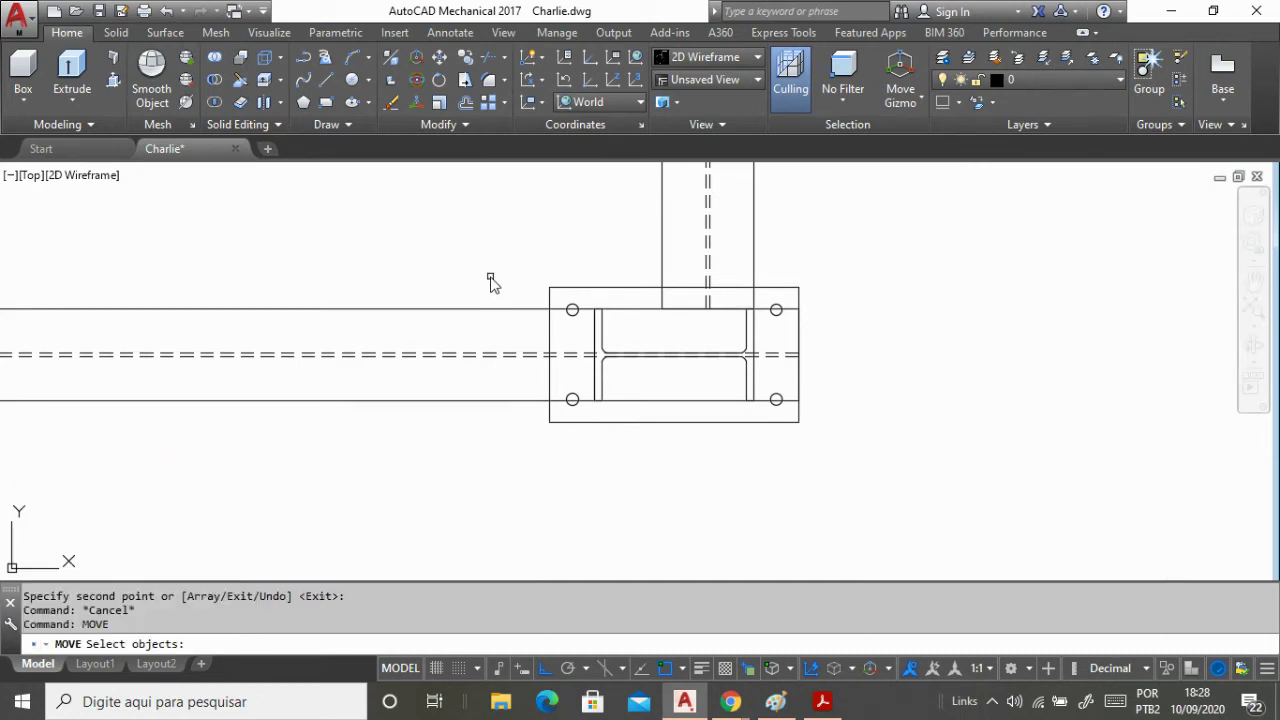
click(532, 270)
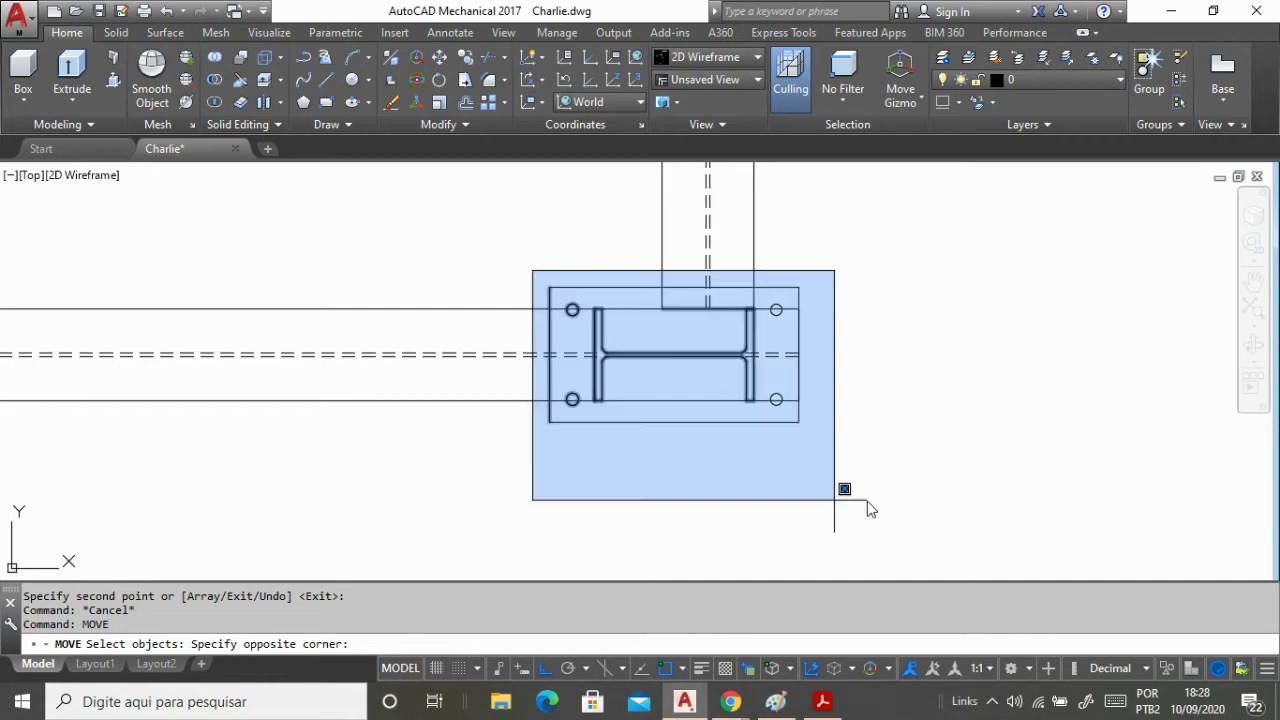
click(894, 458)
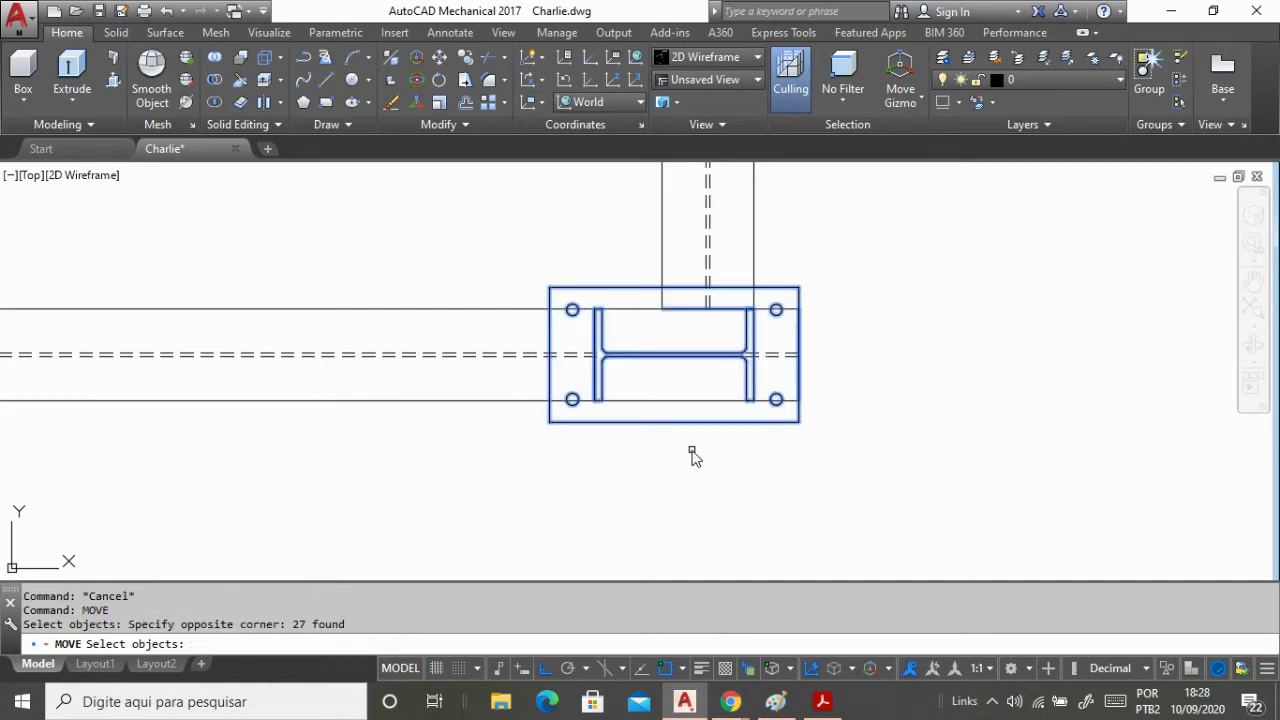
key(Return)
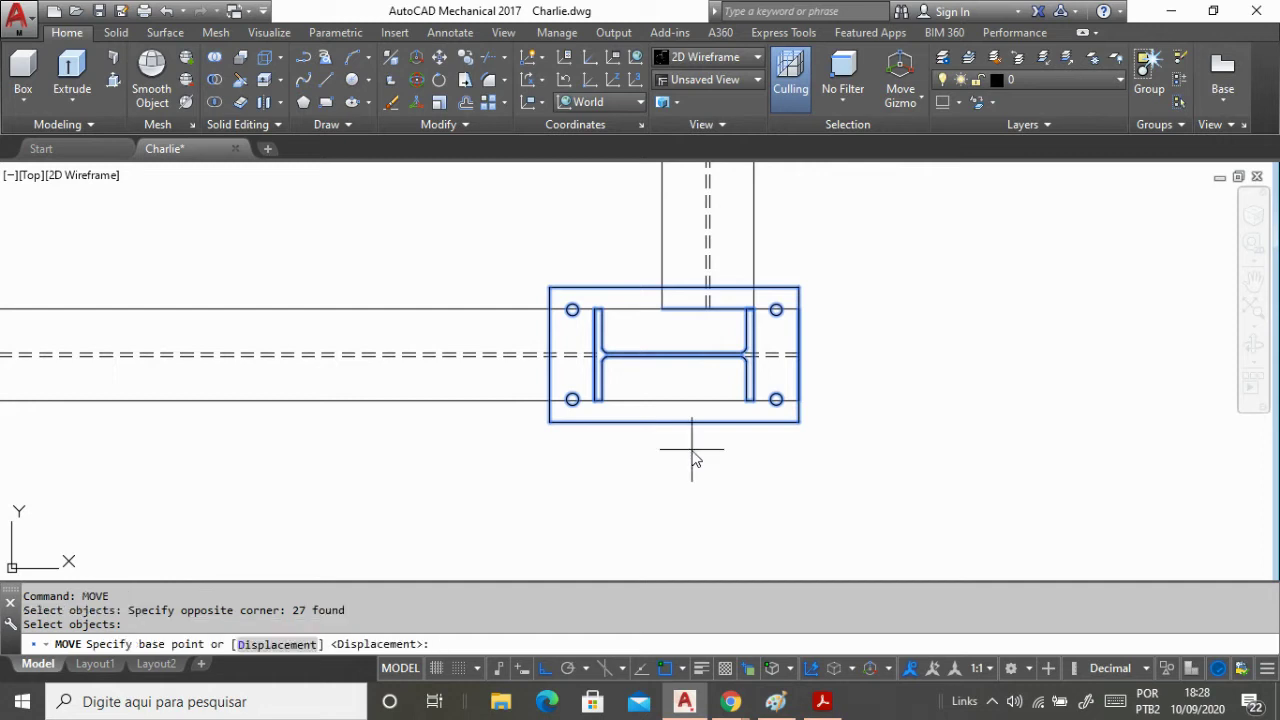
scroll(812, 352, up, 2)
scroll(812, 352, up, 2)
scroll(700, 366, up, 3)
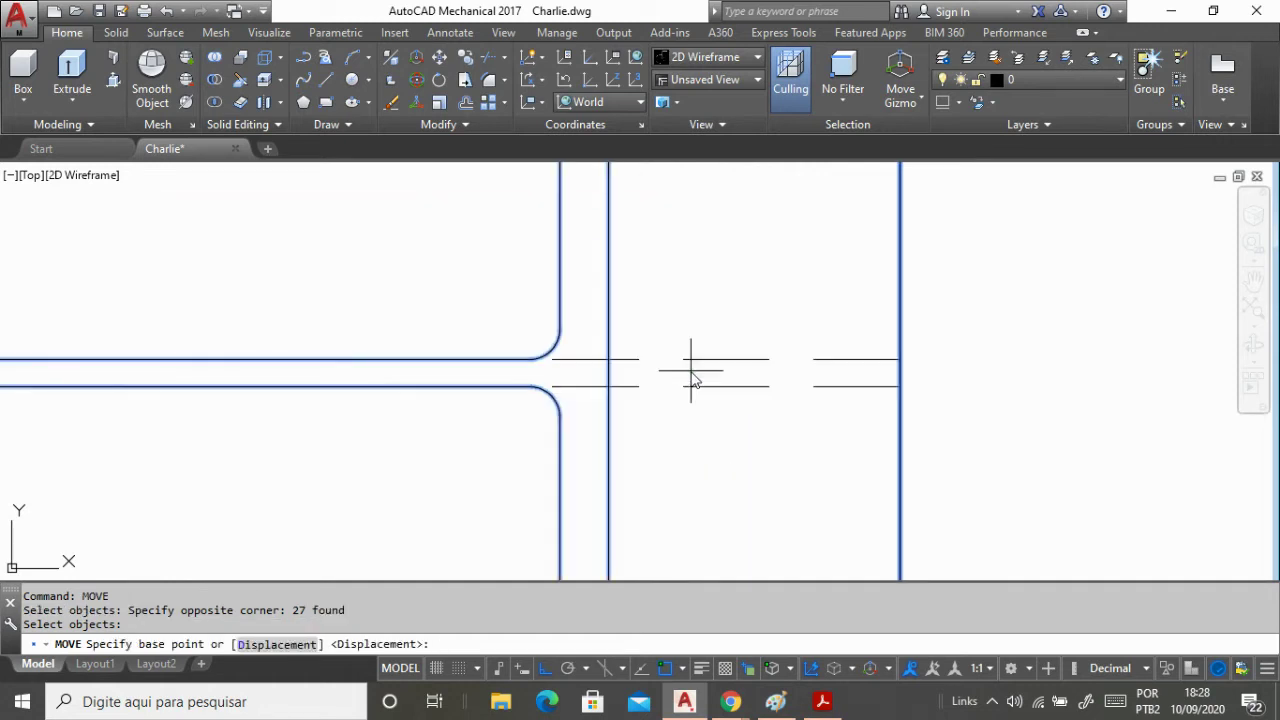
click(608, 374)
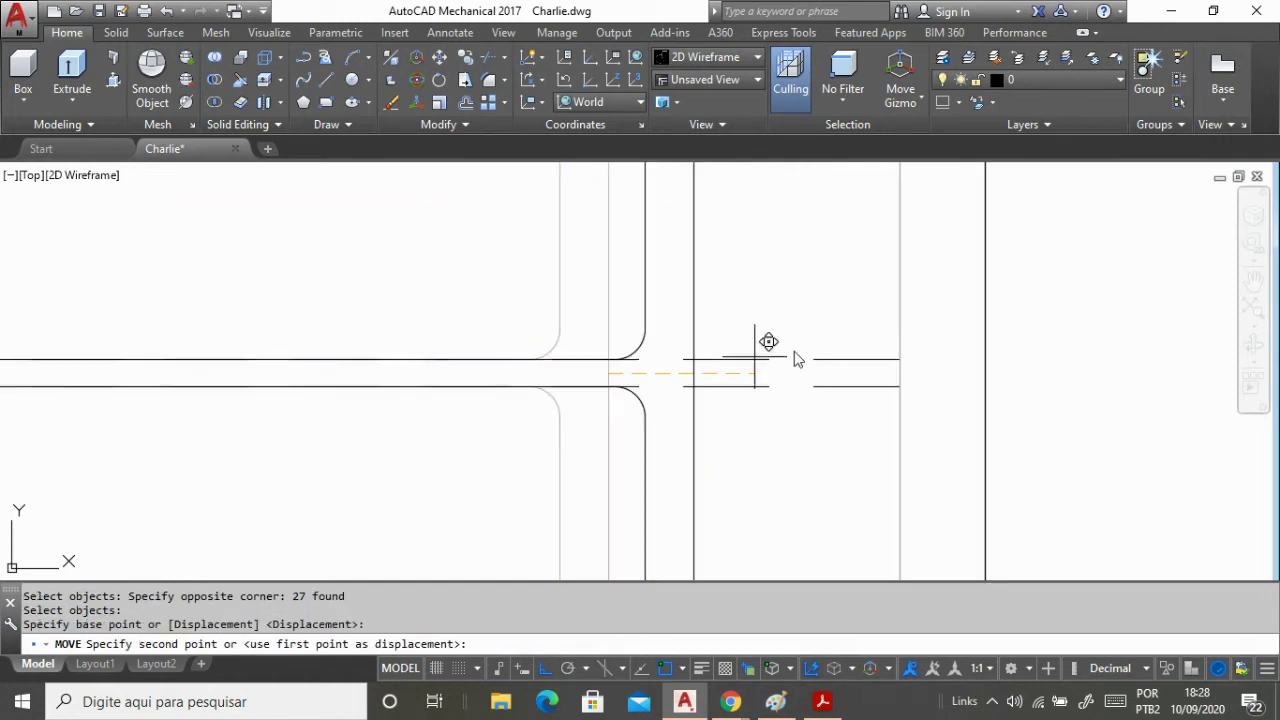
click(900, 375)
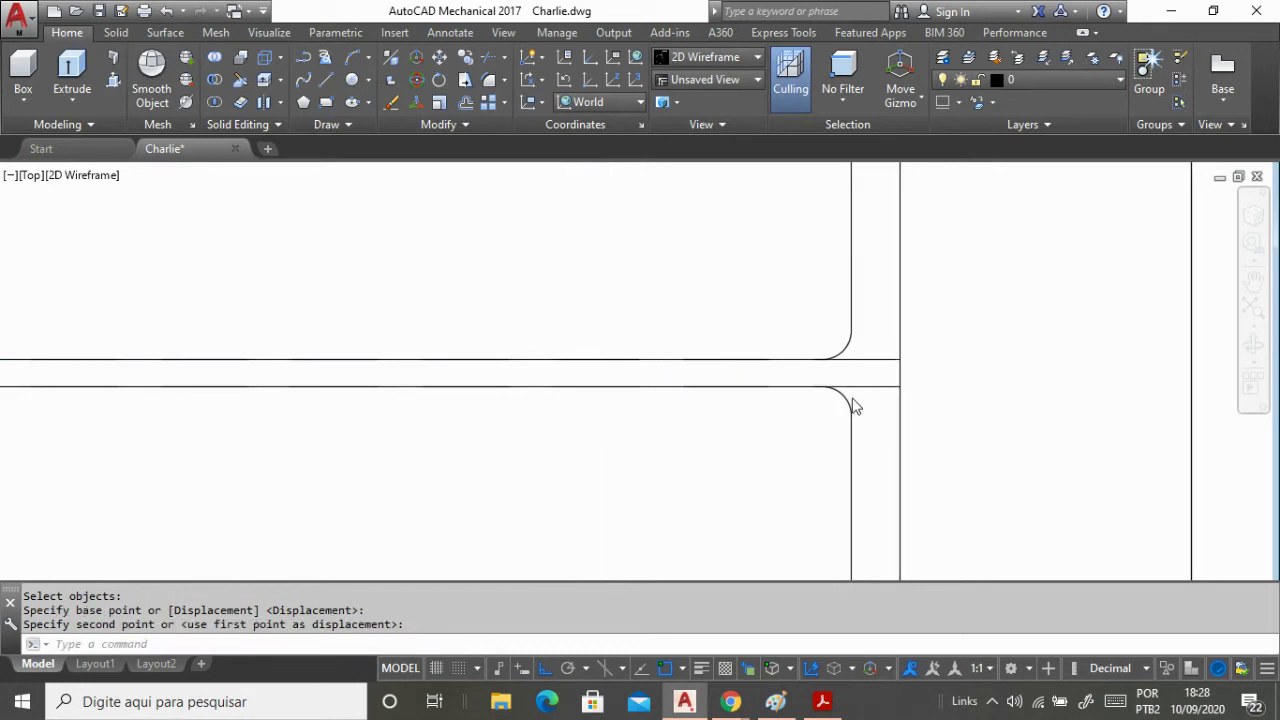
scroll(871, 371, down, 3)
scroll(1014, 370, down, 2)
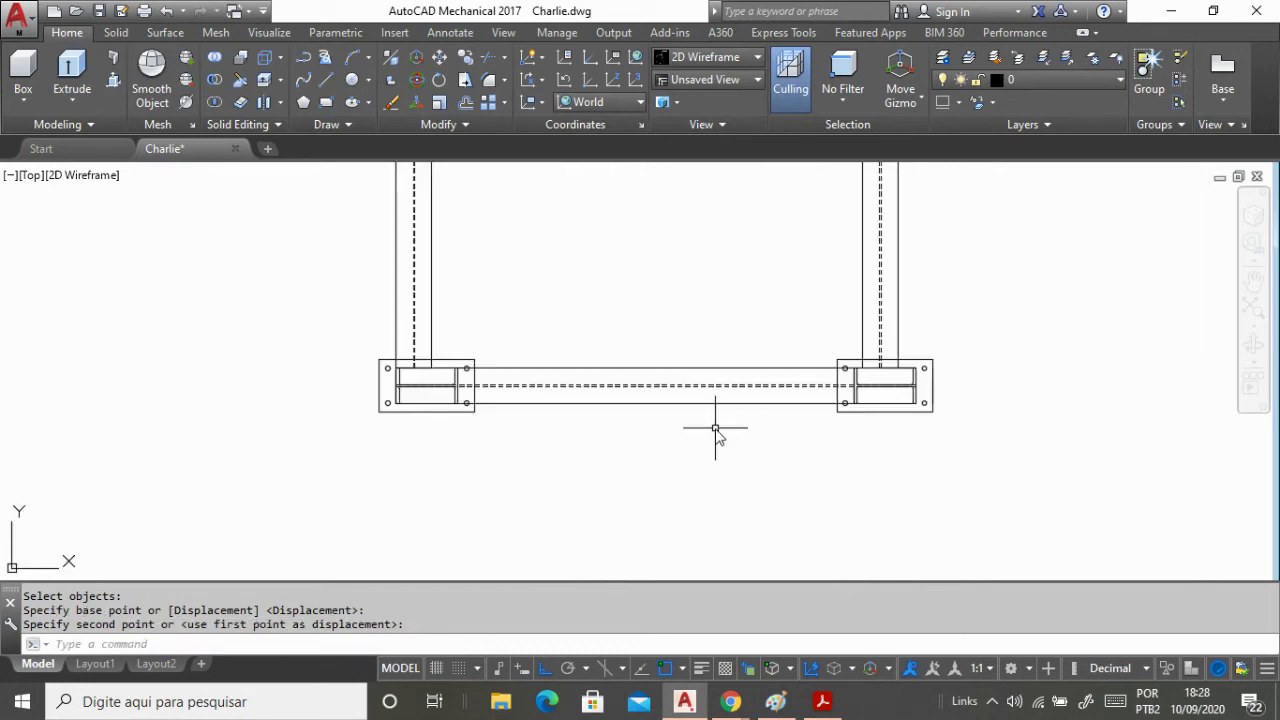
Try to move the right vertical beam by its lower-right corner onto the I-section's upper-right corner, closing the NC-AUTODESK window that interrupts.
scroll(1000, 344, up, 2)
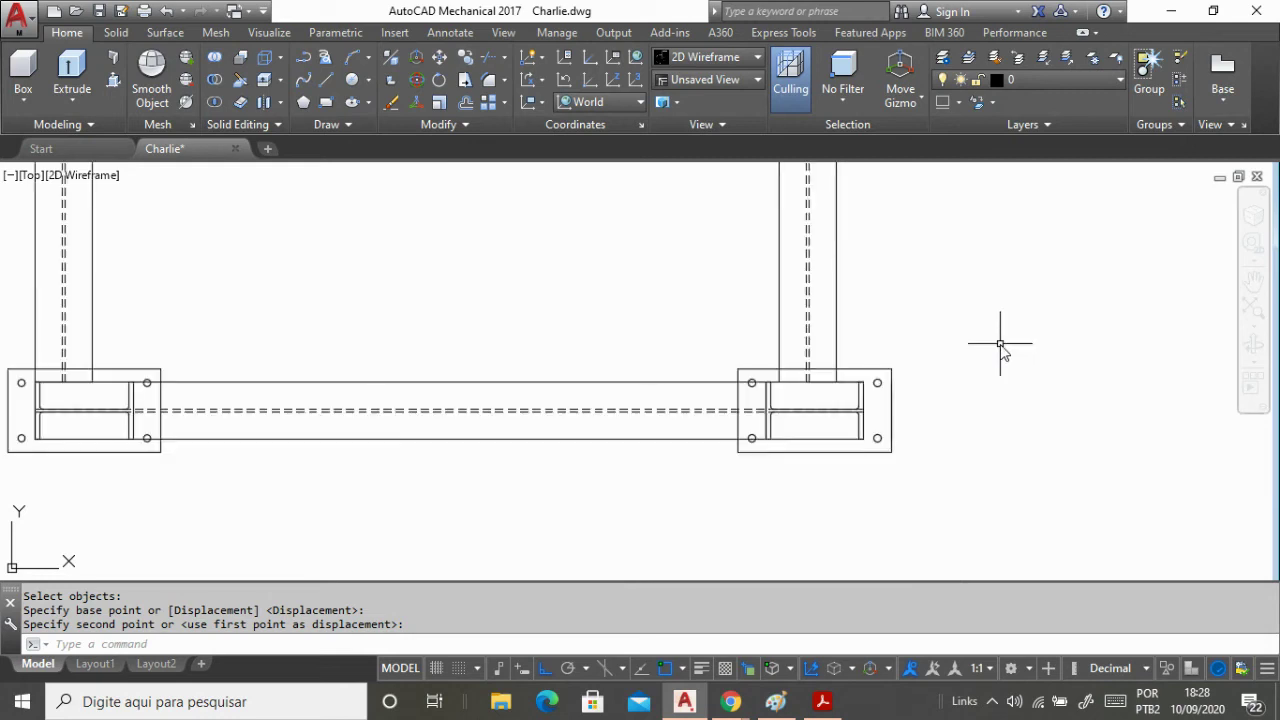
scroll(887, 353, up, 2)
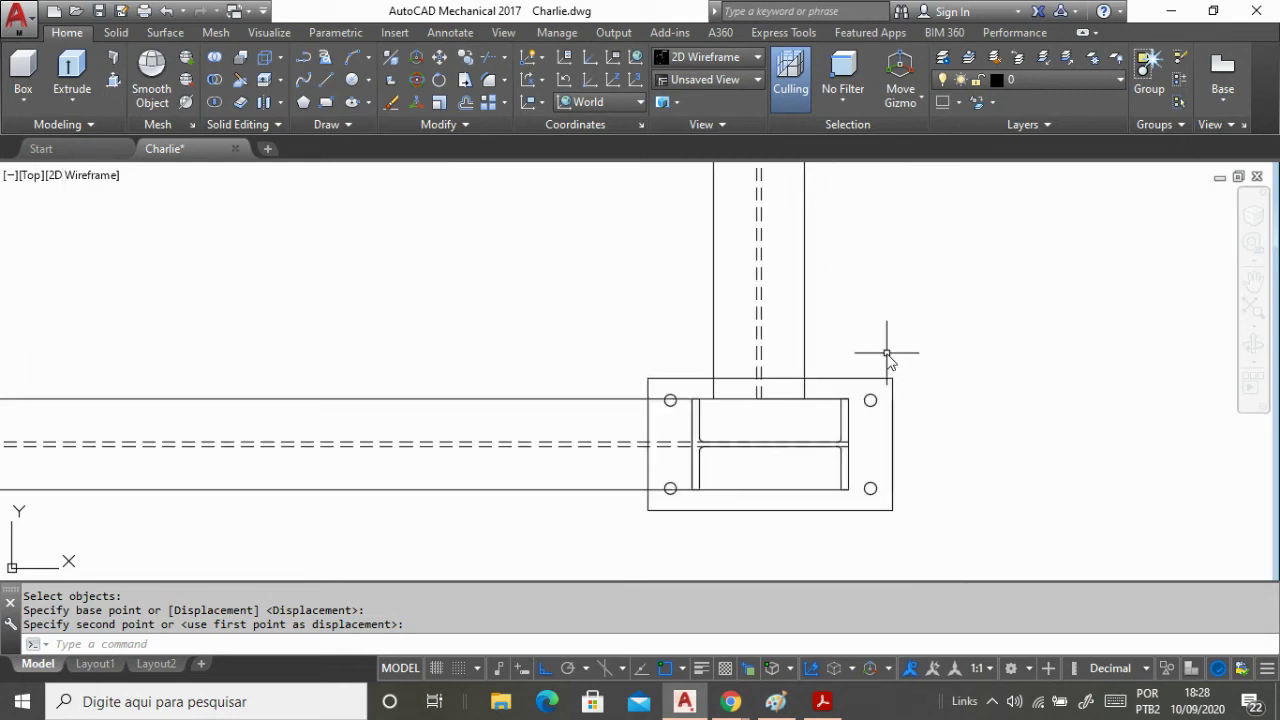
key(Return)
click(713, 331)
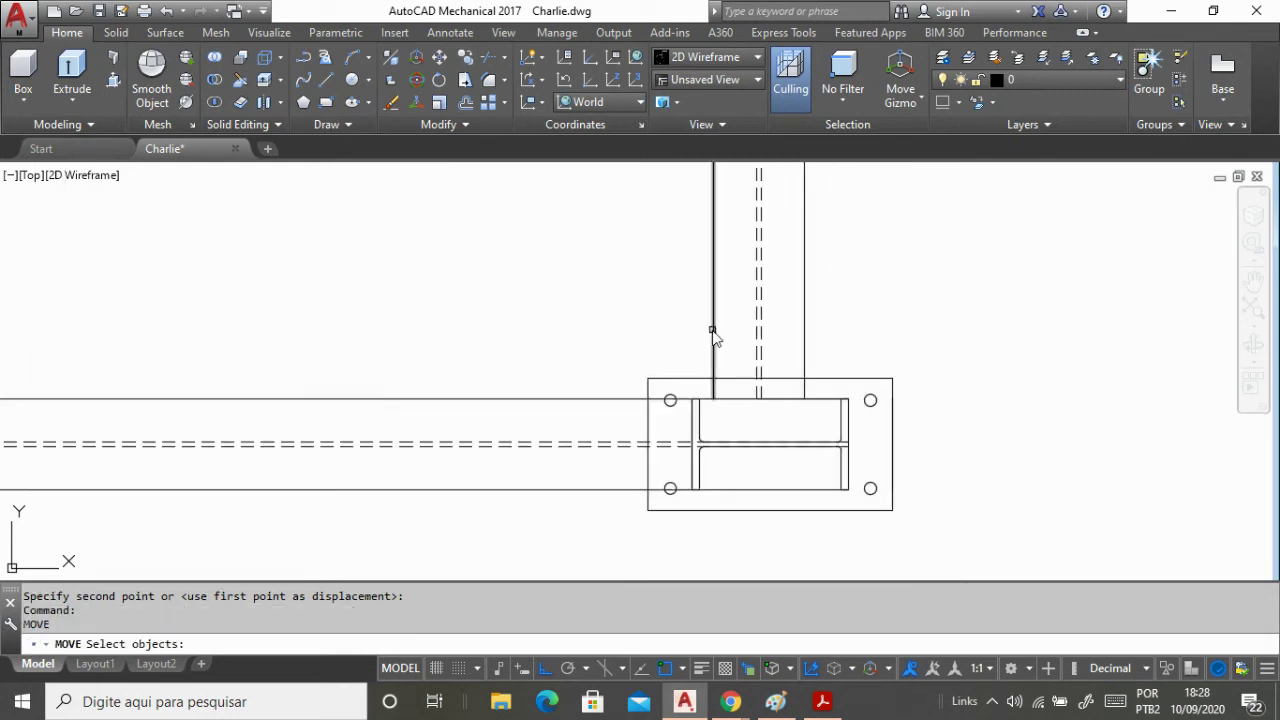
click(759, 314)
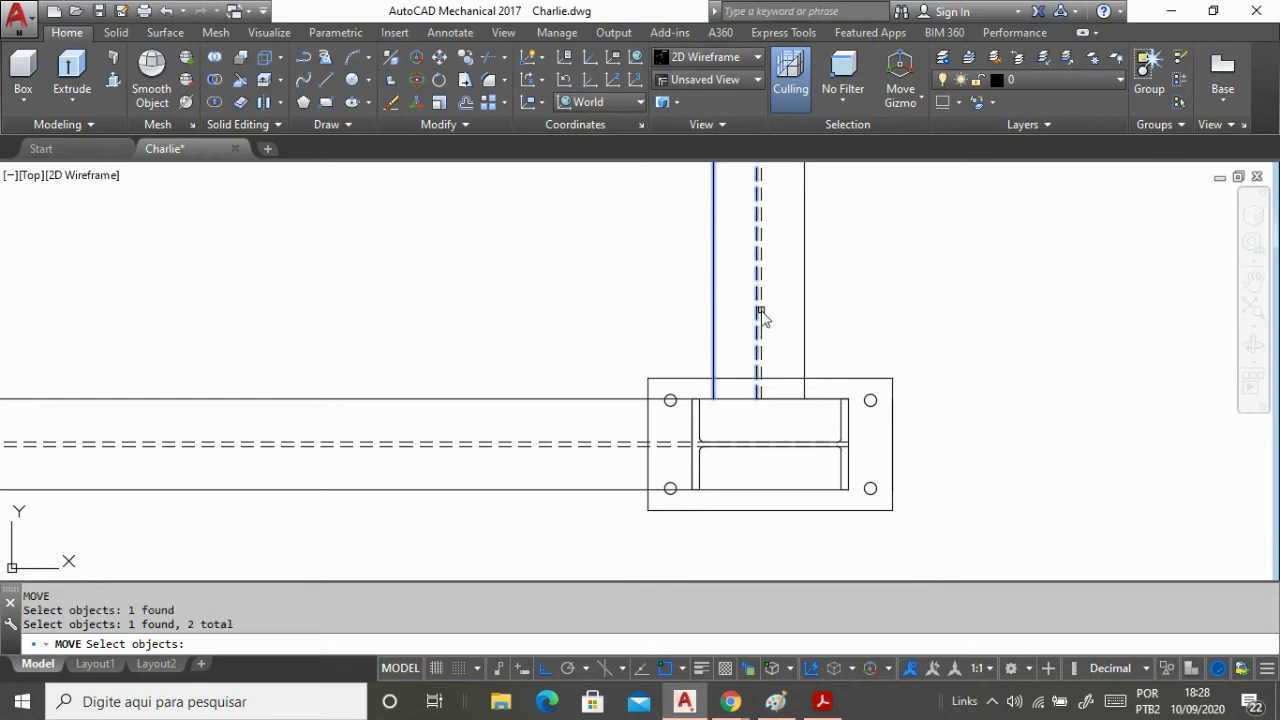
click(759, 314)
click(804, 319)
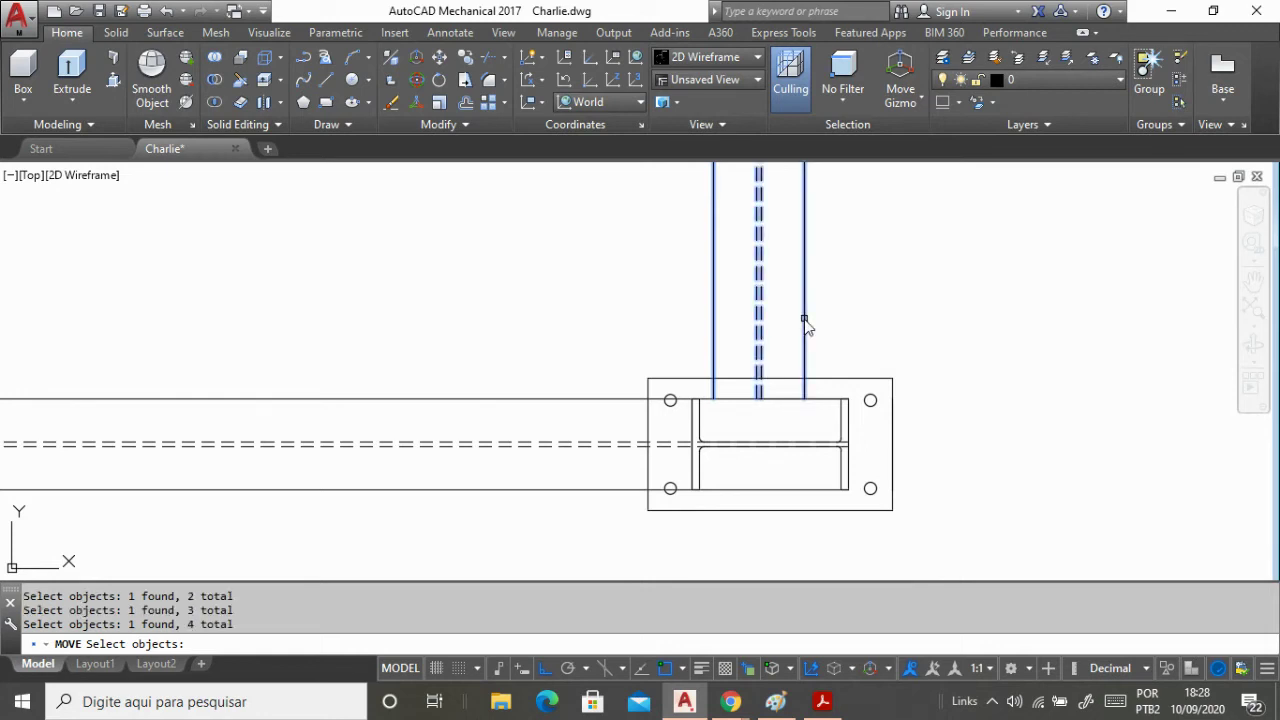
scroll(760, 340, down, 5)
scroll(729, 360, up, 3)
click(716, 352)
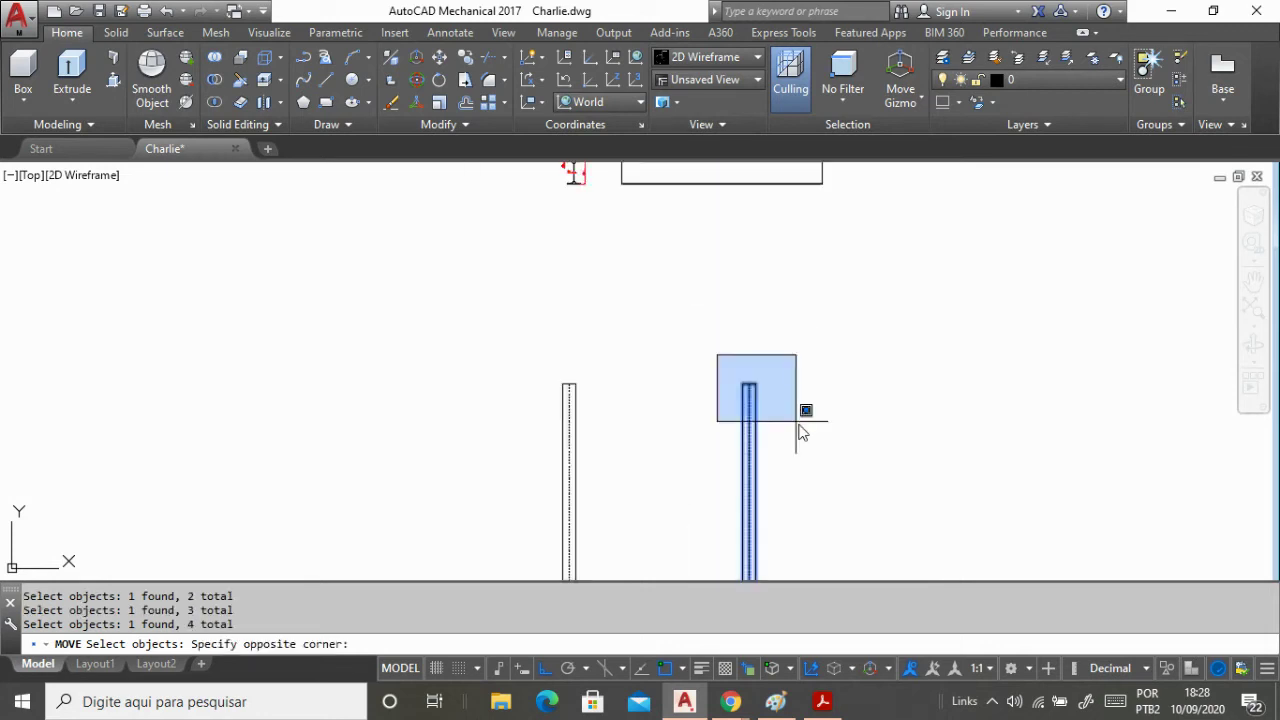
click(828, 452)
scroll(700, 420, down, 2)
scroll(711, 437, up, 6)
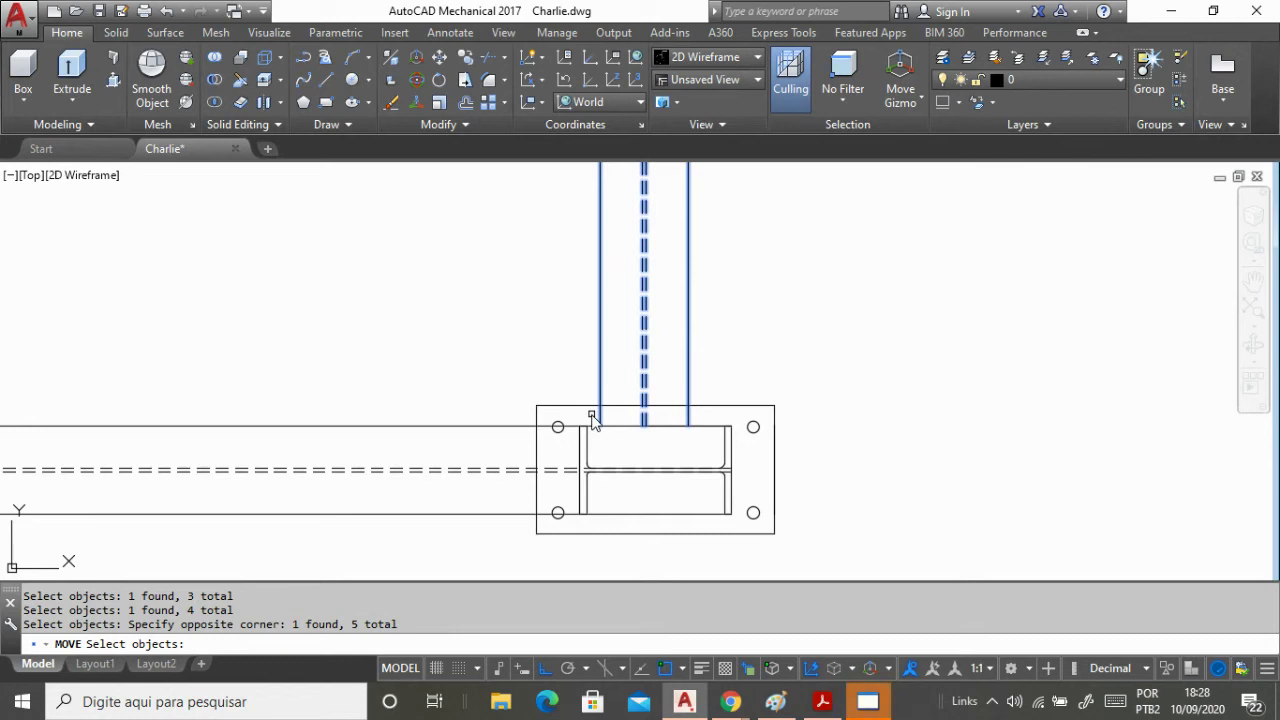
click(591, 412)
click(706, 450)
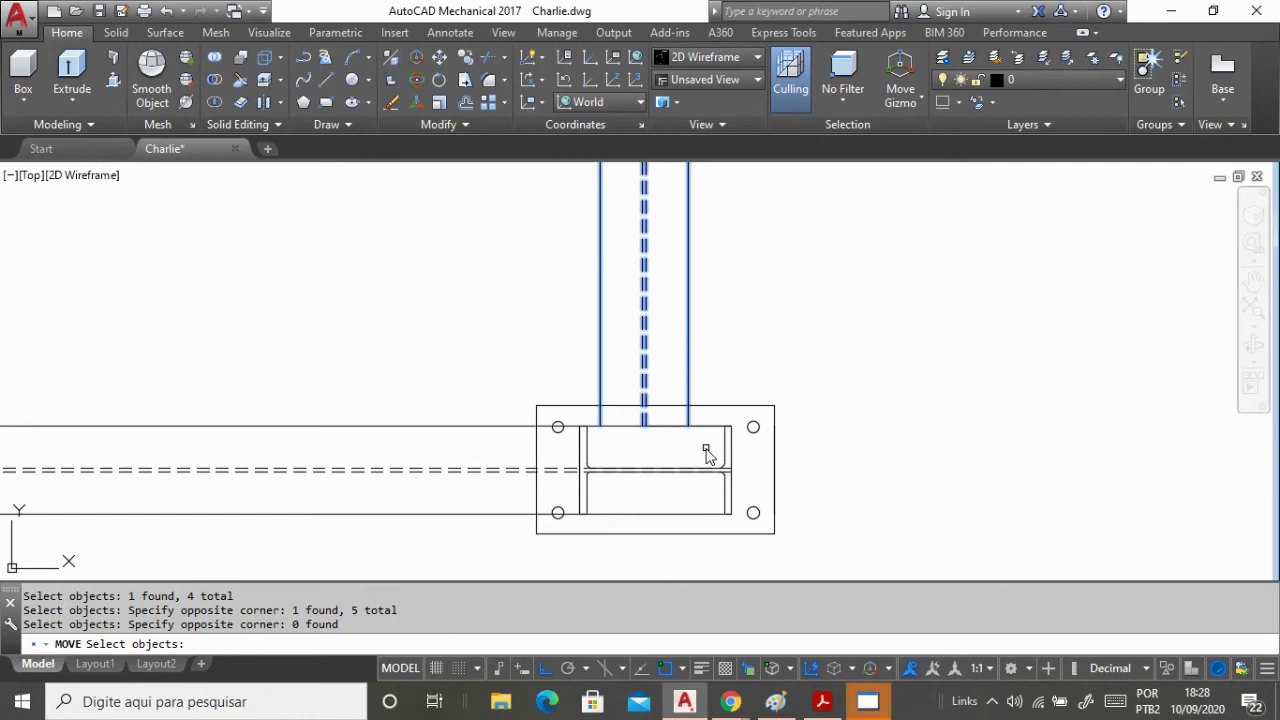
key(Return)
mouse_move(868, 701)
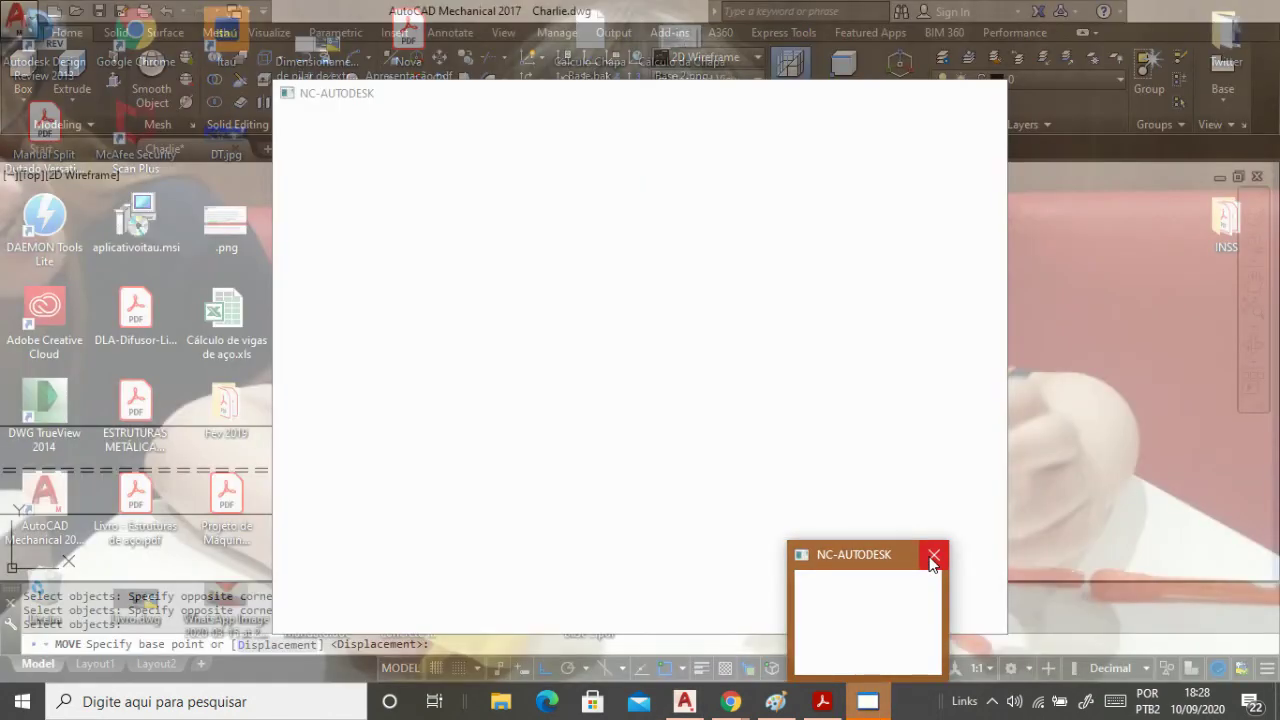
click(932, 557)
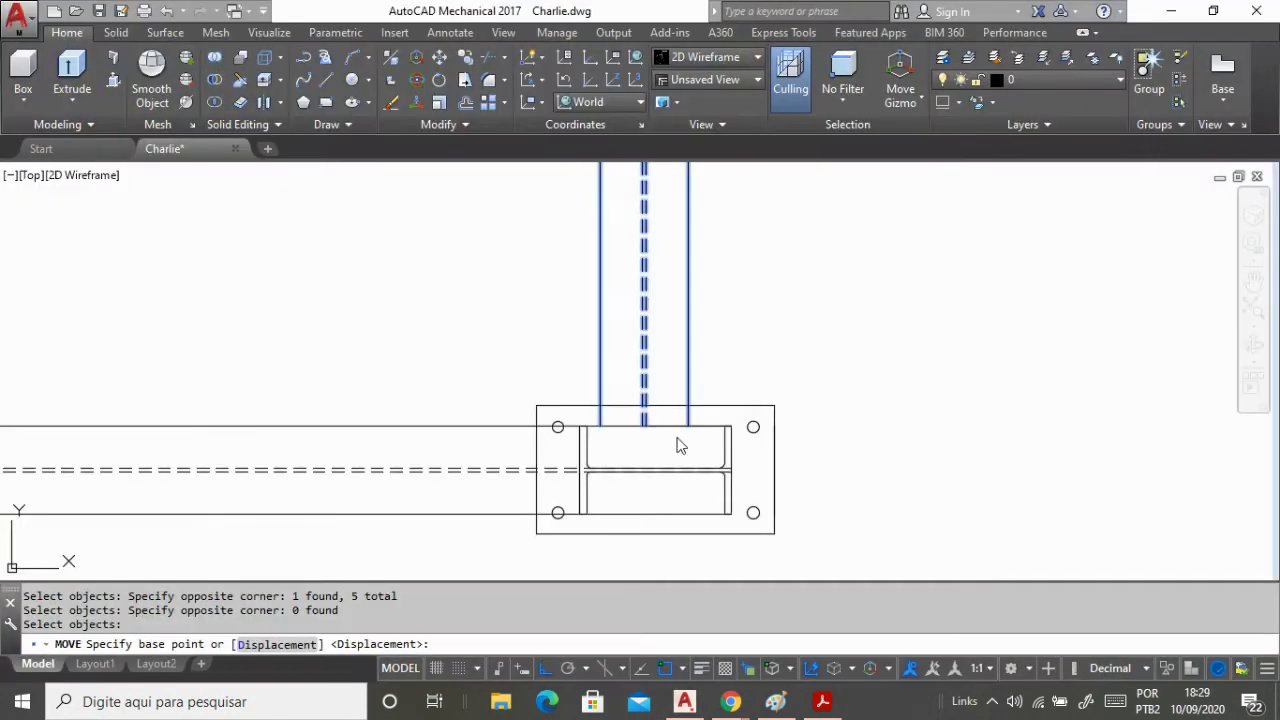
scroll(650, 425, up, 1)
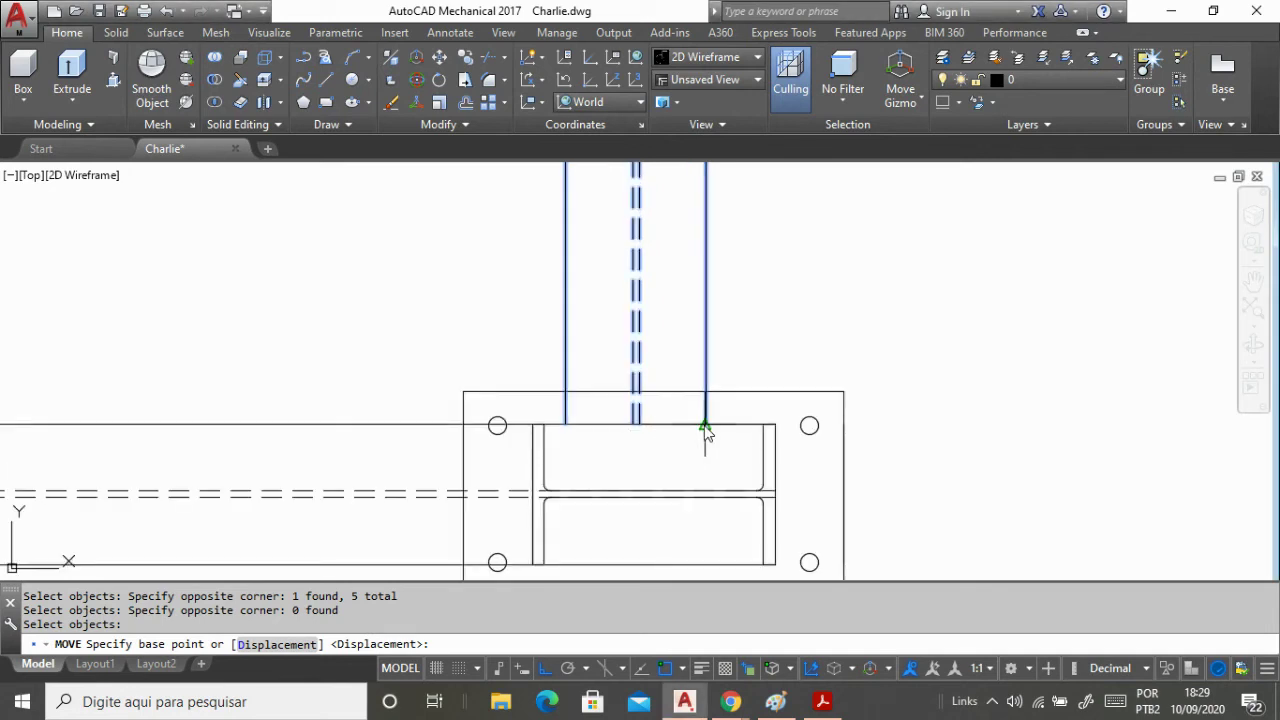
click(706, 424)
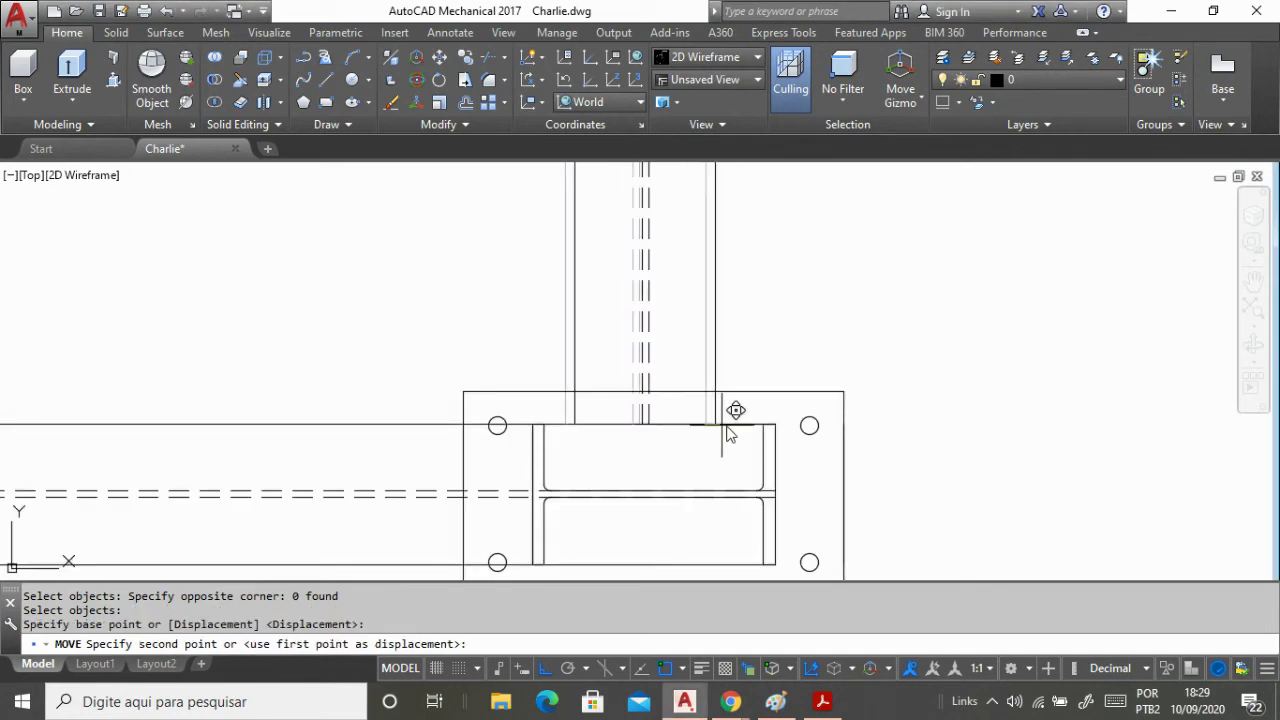
click(779, 432)
scroll(925, 445, down, 4)
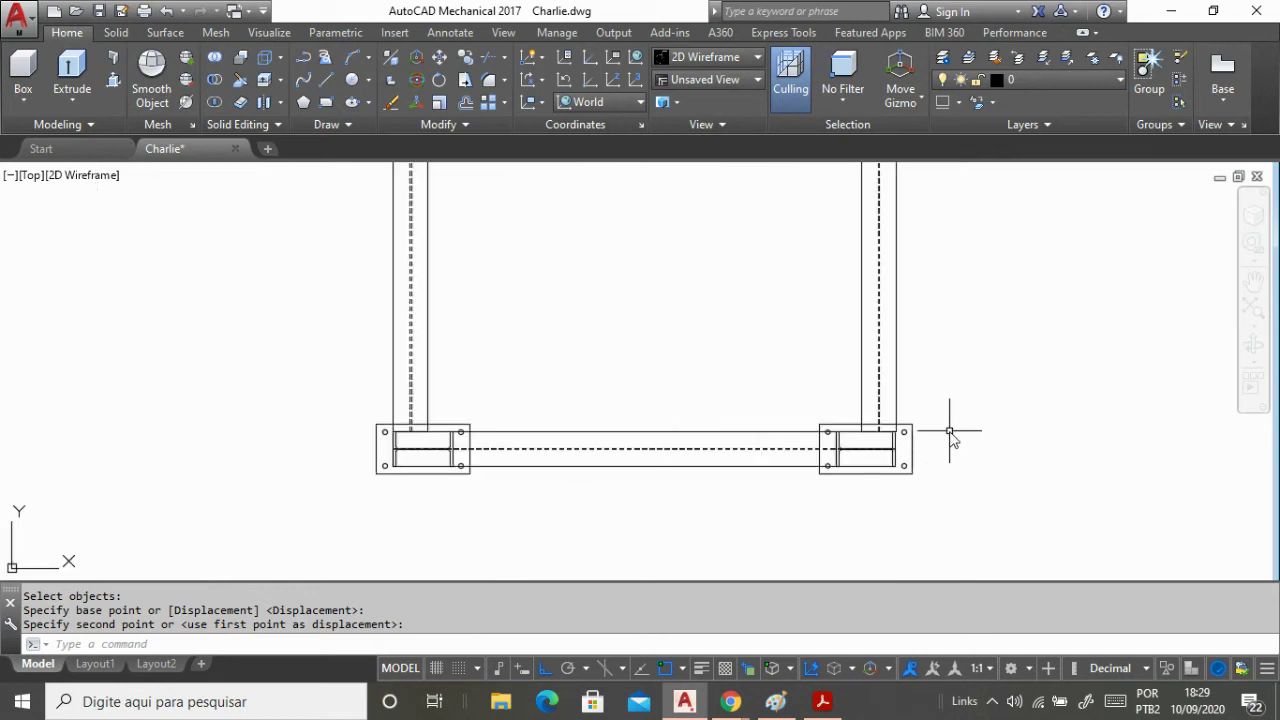
Realign the right vertical beam, including its dashed web lines and top edge, so its lower-right corner sits exactly on the I-section's upper-right corner.
scroll(915, 440, up, 5)
scroll(812, 366, up, 4)
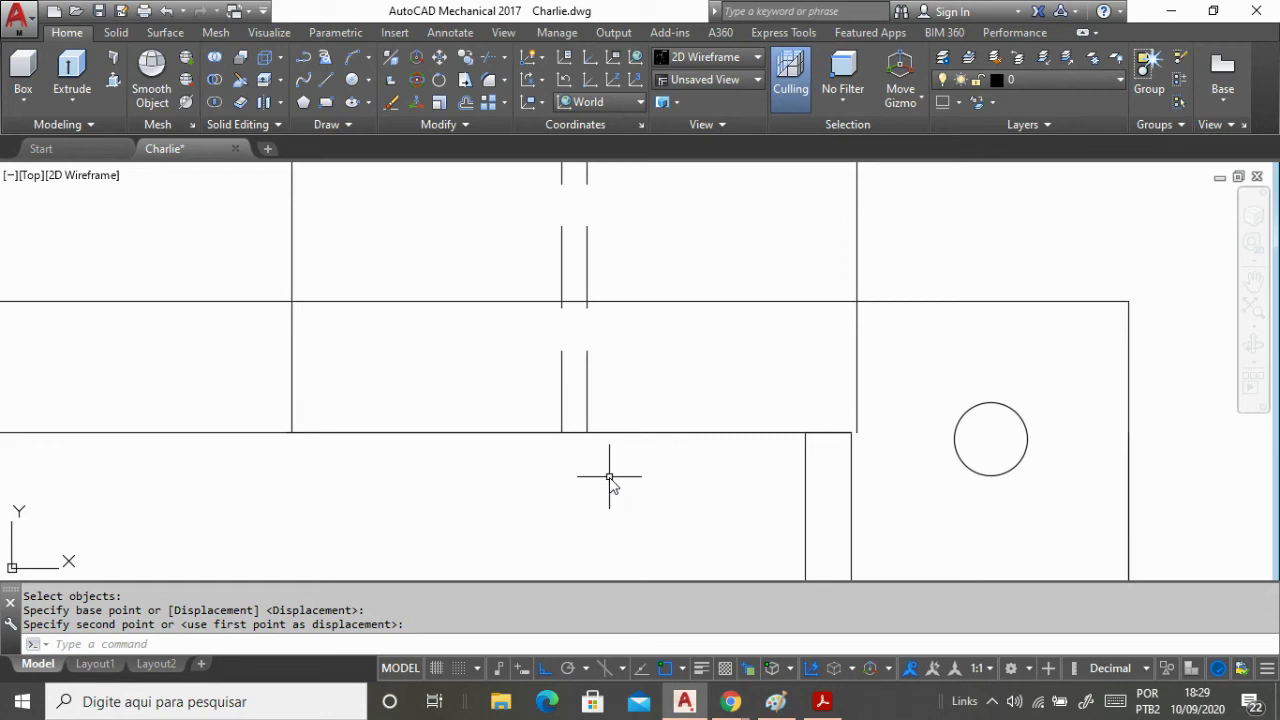
text(move)
key(Return)
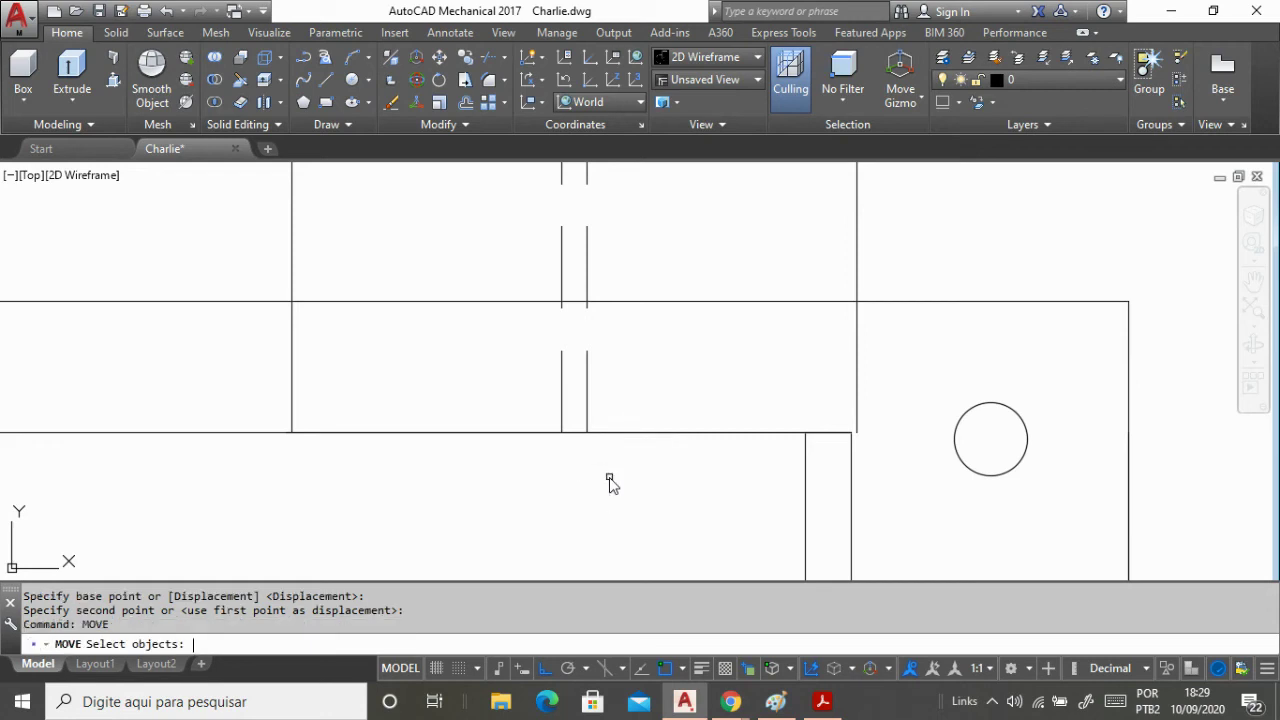
click(563, 376)
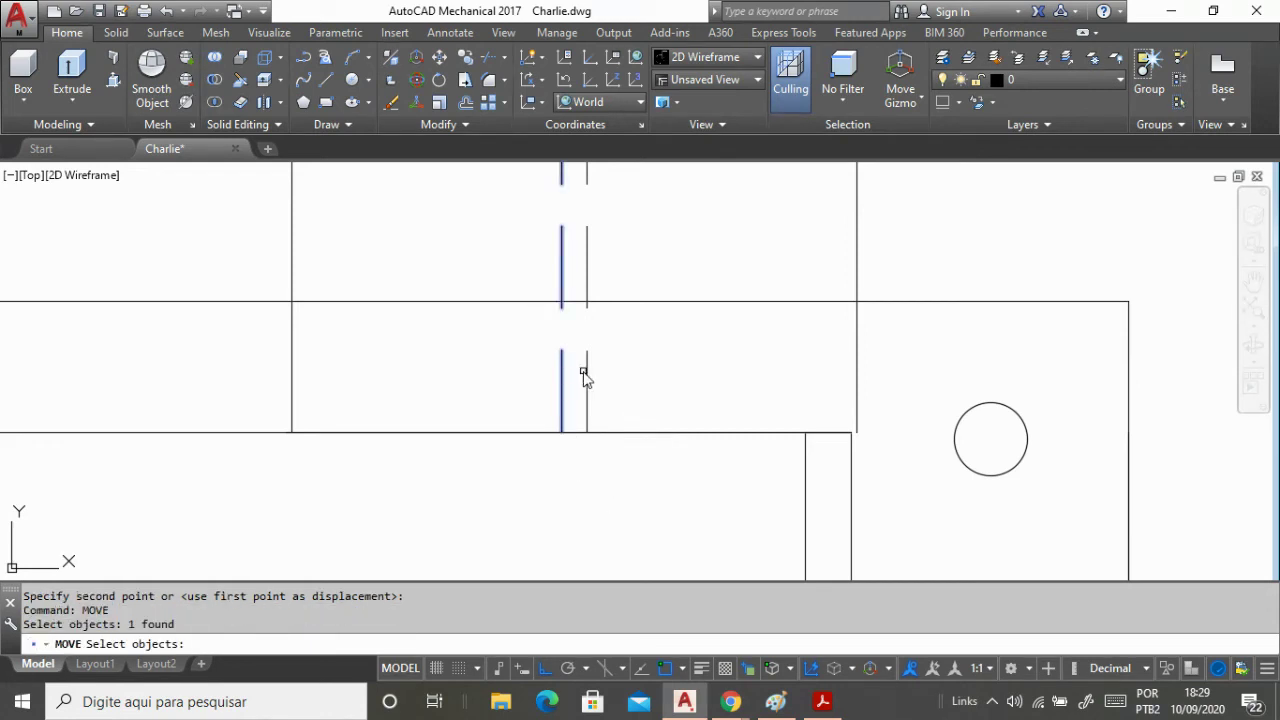
click(585, 374)
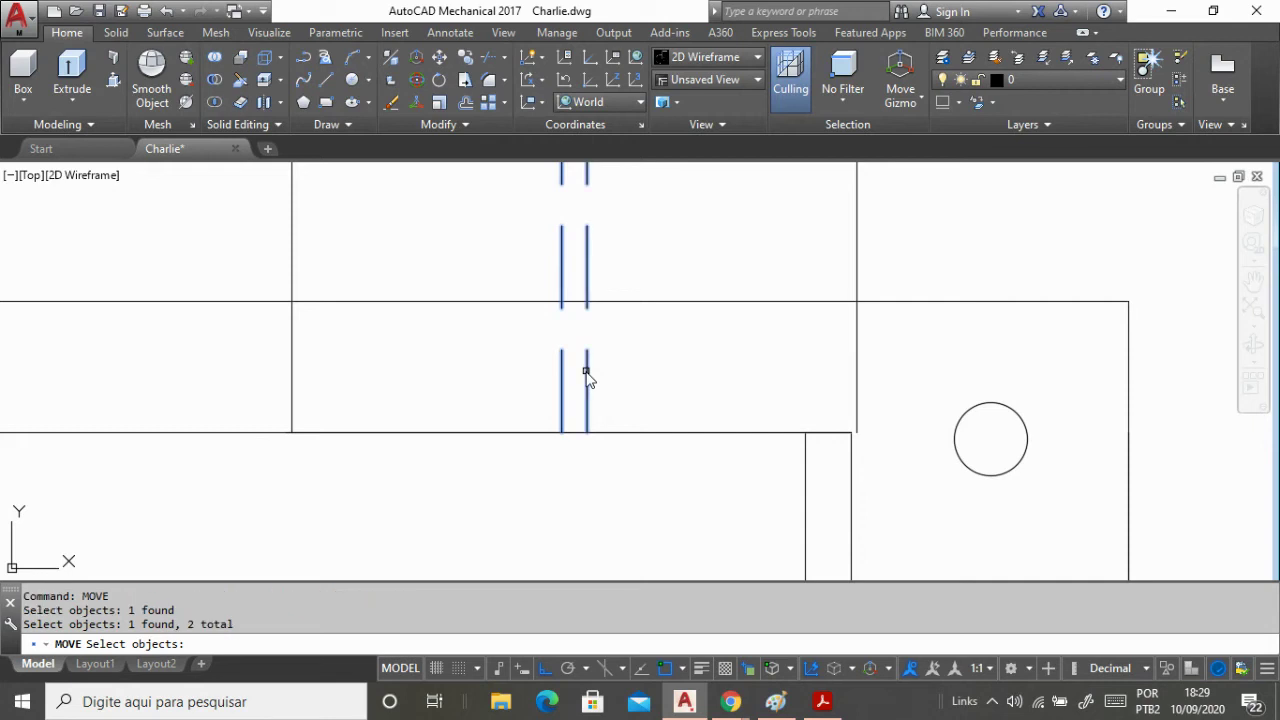
click(293, 388)
click(859, 405)
scroll(748, 570, down, 2)
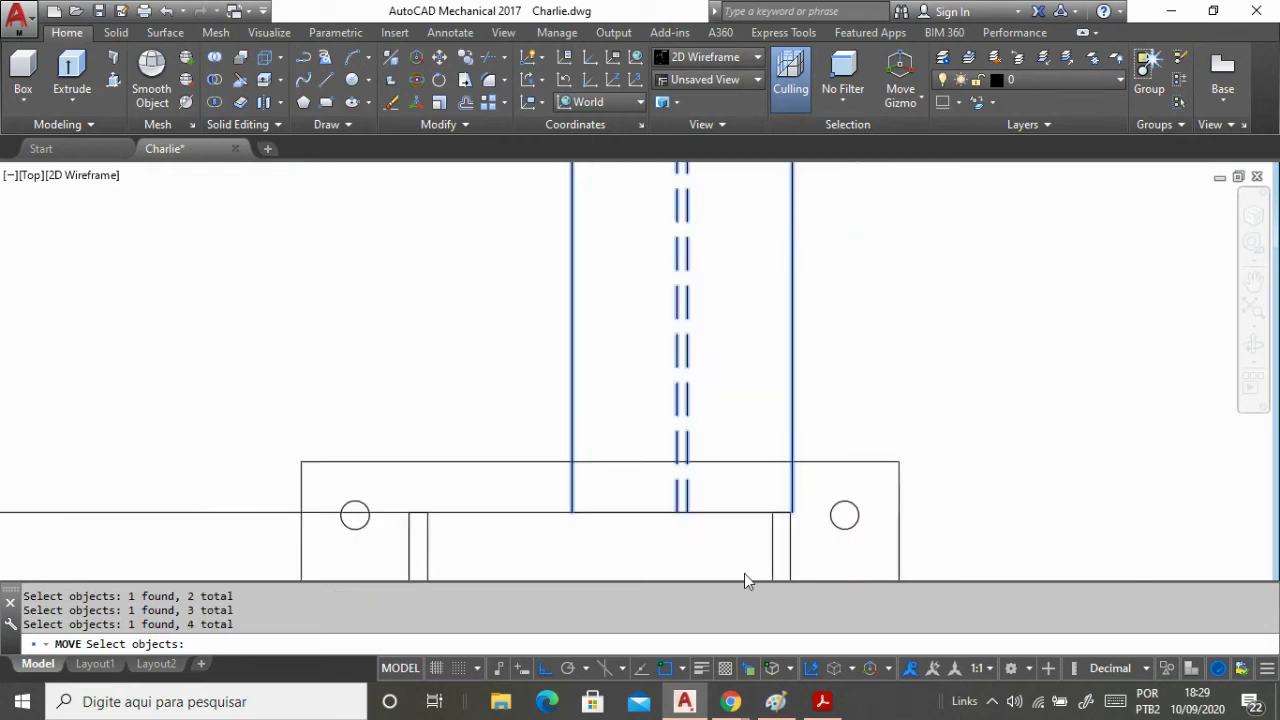
scroll(744, 574, down, 3)
click(713, 232)
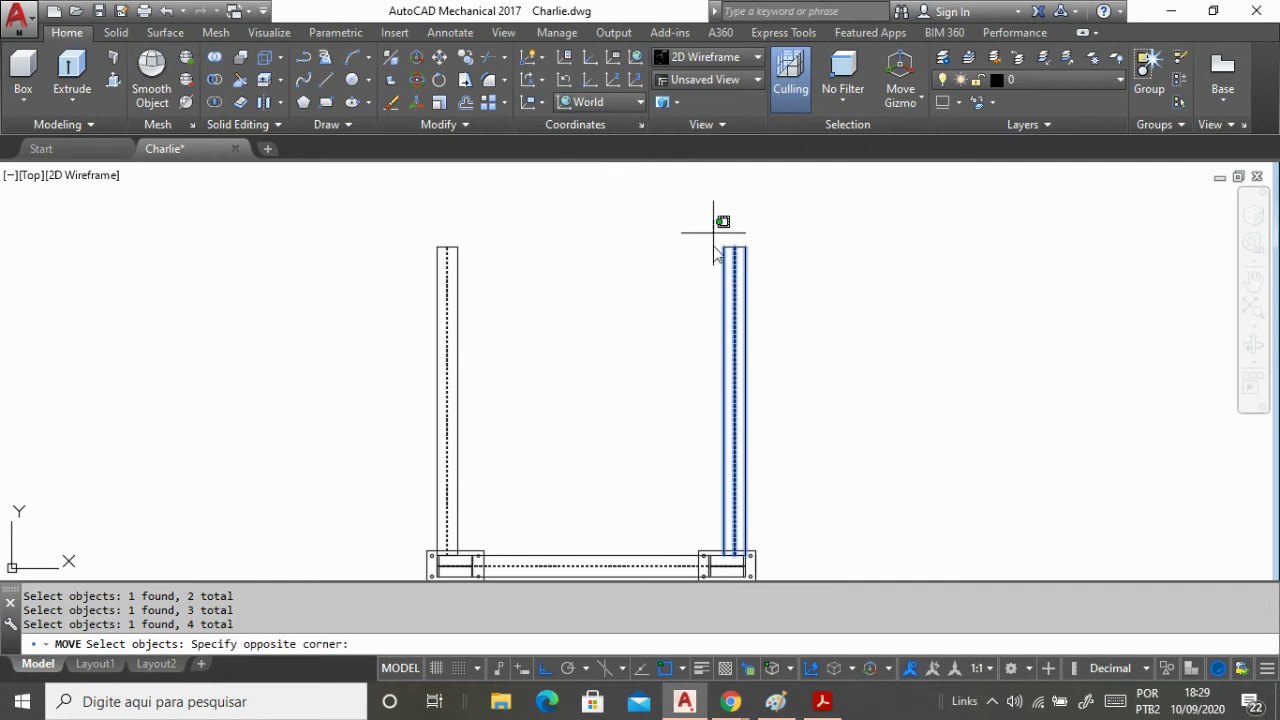
click(812, 287)
scroll(669, 380, down, 5)
scroll(668, 430, up, 7)
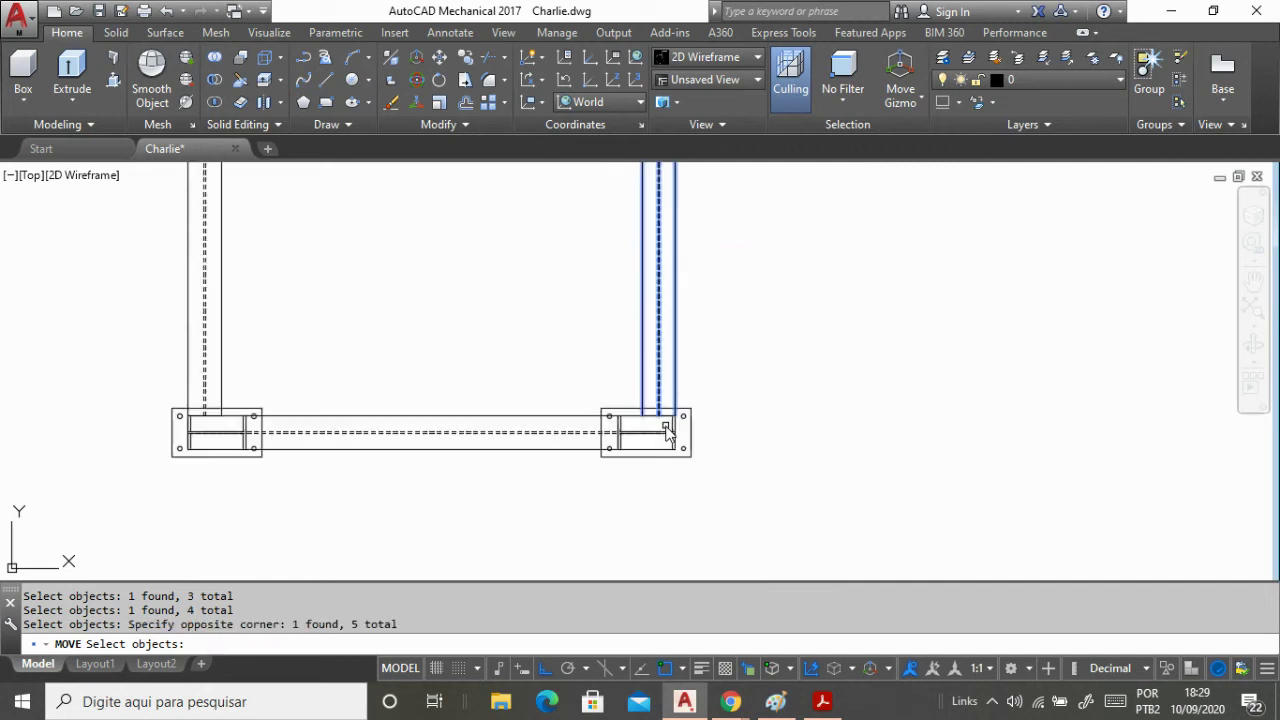
scroll(668, 430, up, 10)
key(Return)
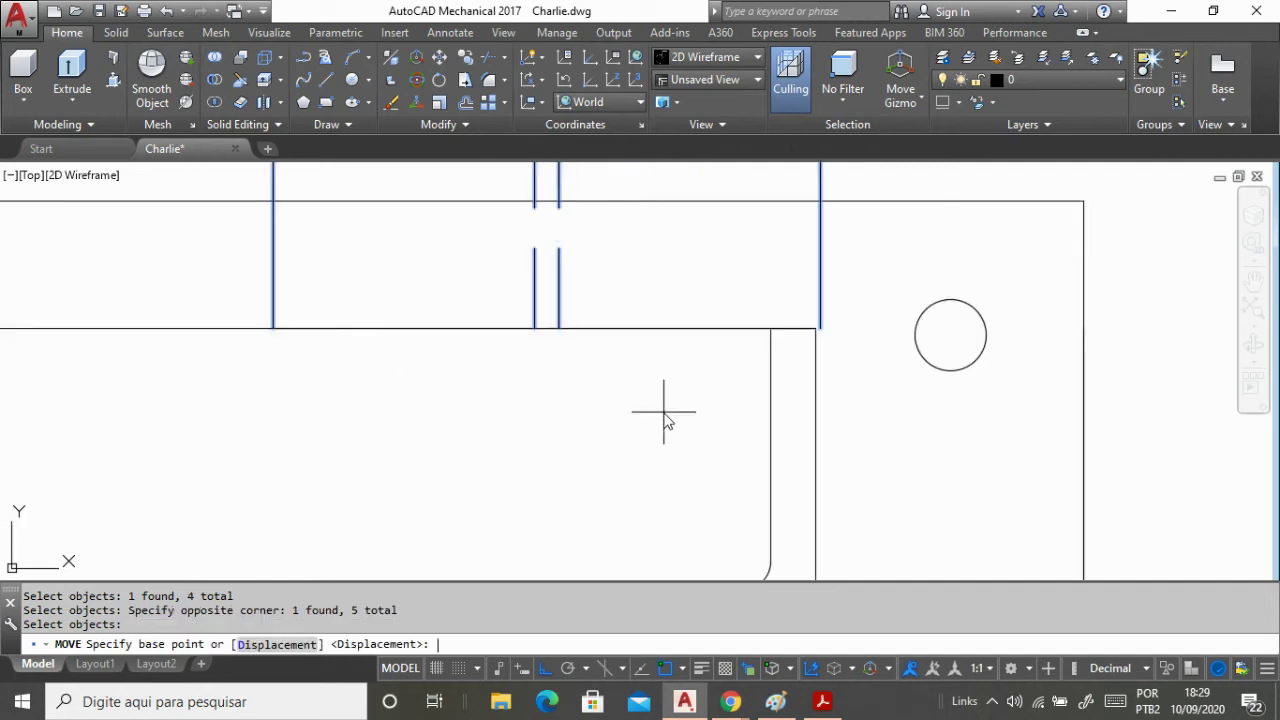
scroll(668, 414, up, 1)
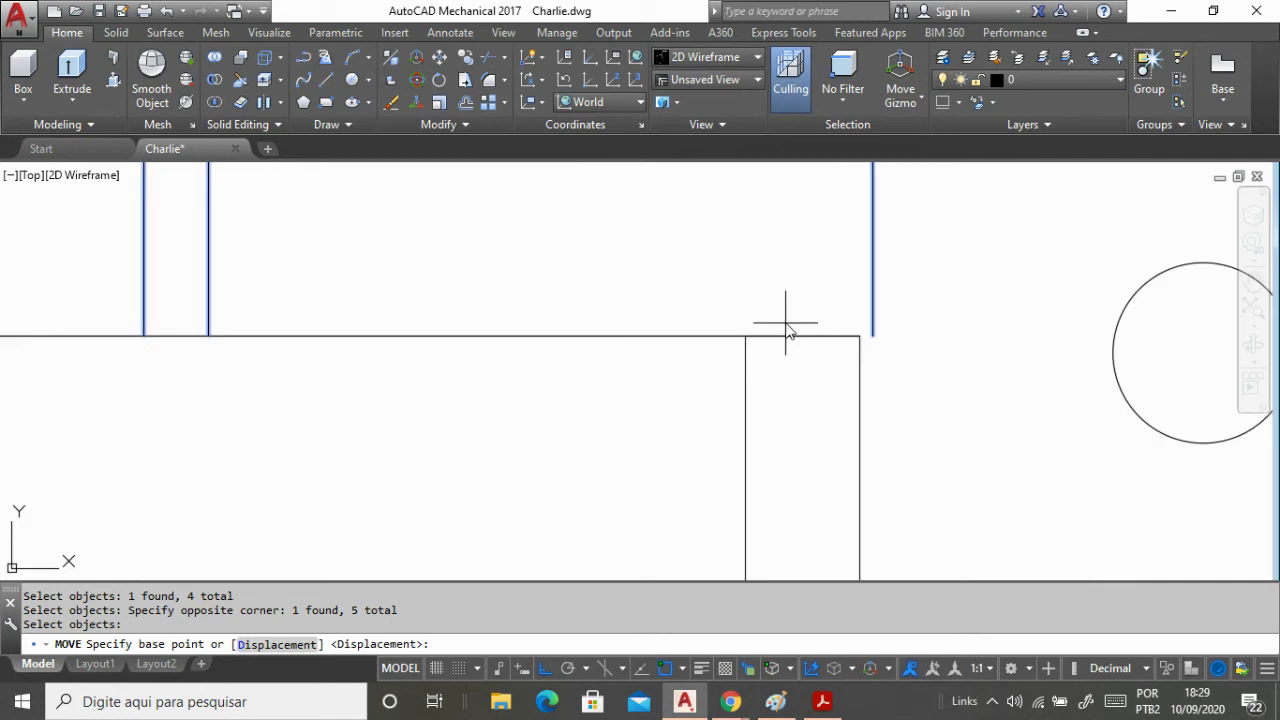
click(873, 338)
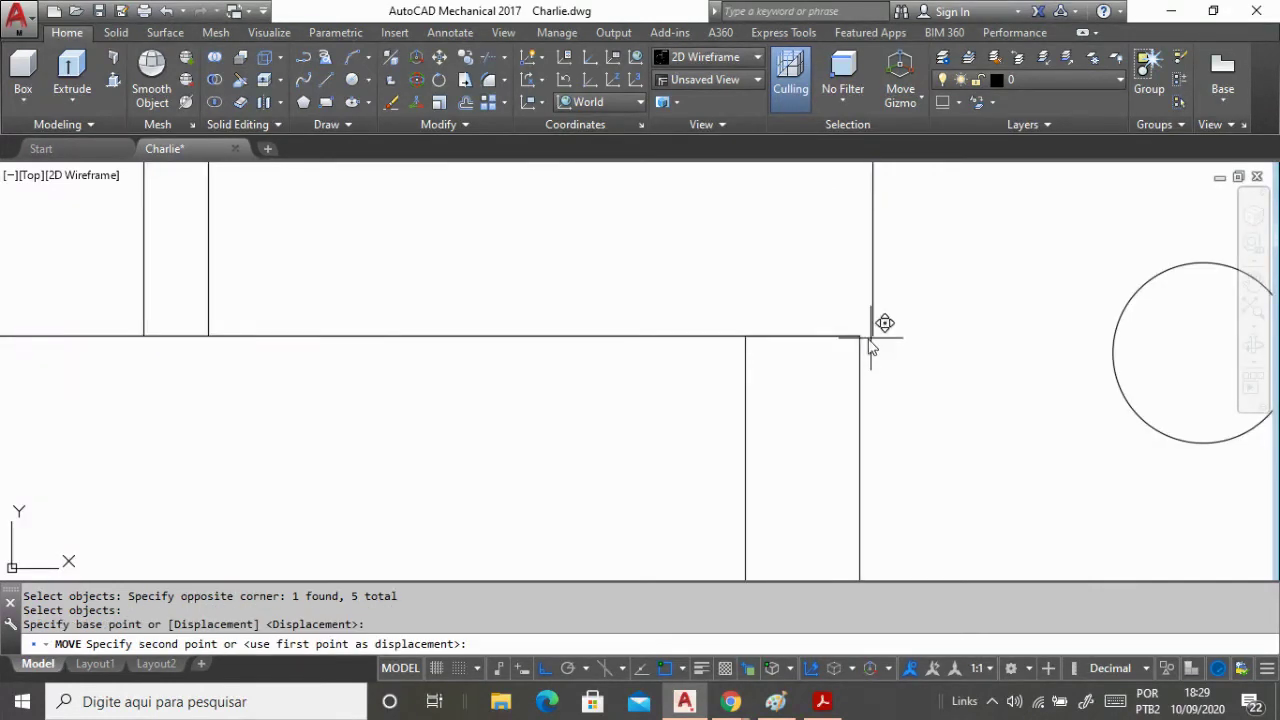
click(862, 338)
scroll(775, 430, down, 8)
scroll(775, 430, down, 5)
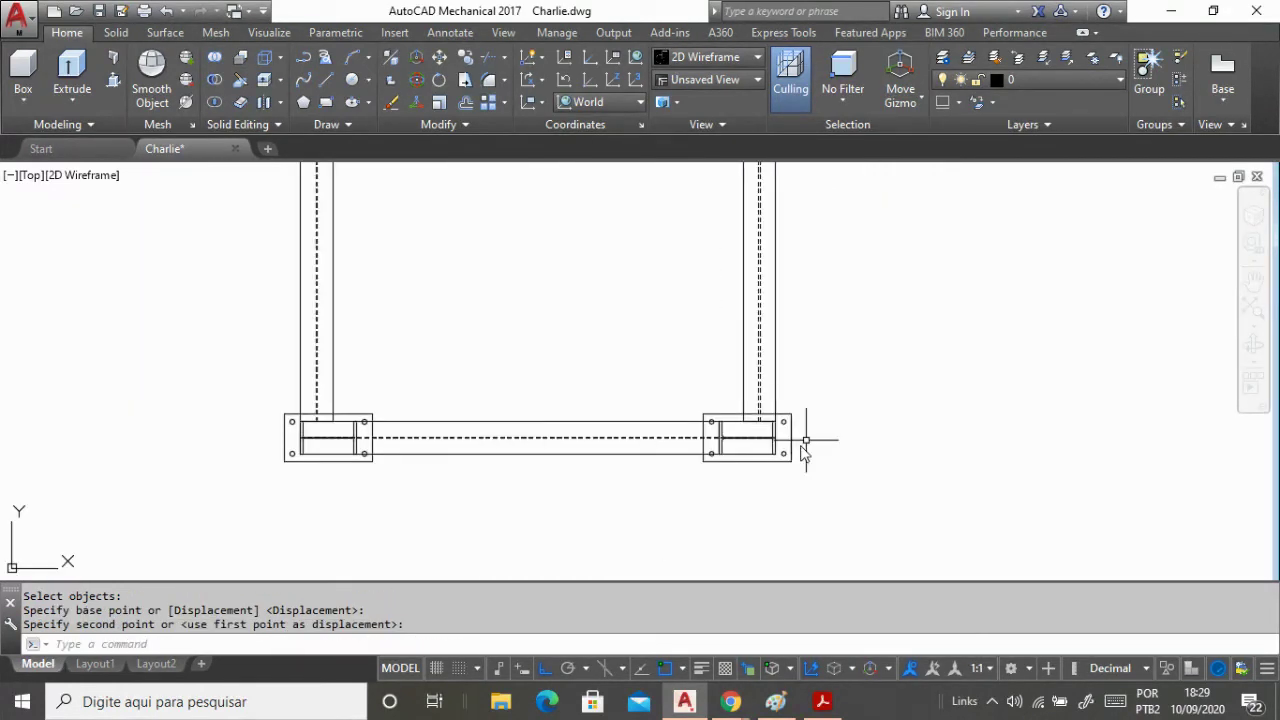
scroll(576, 504, down, 2)
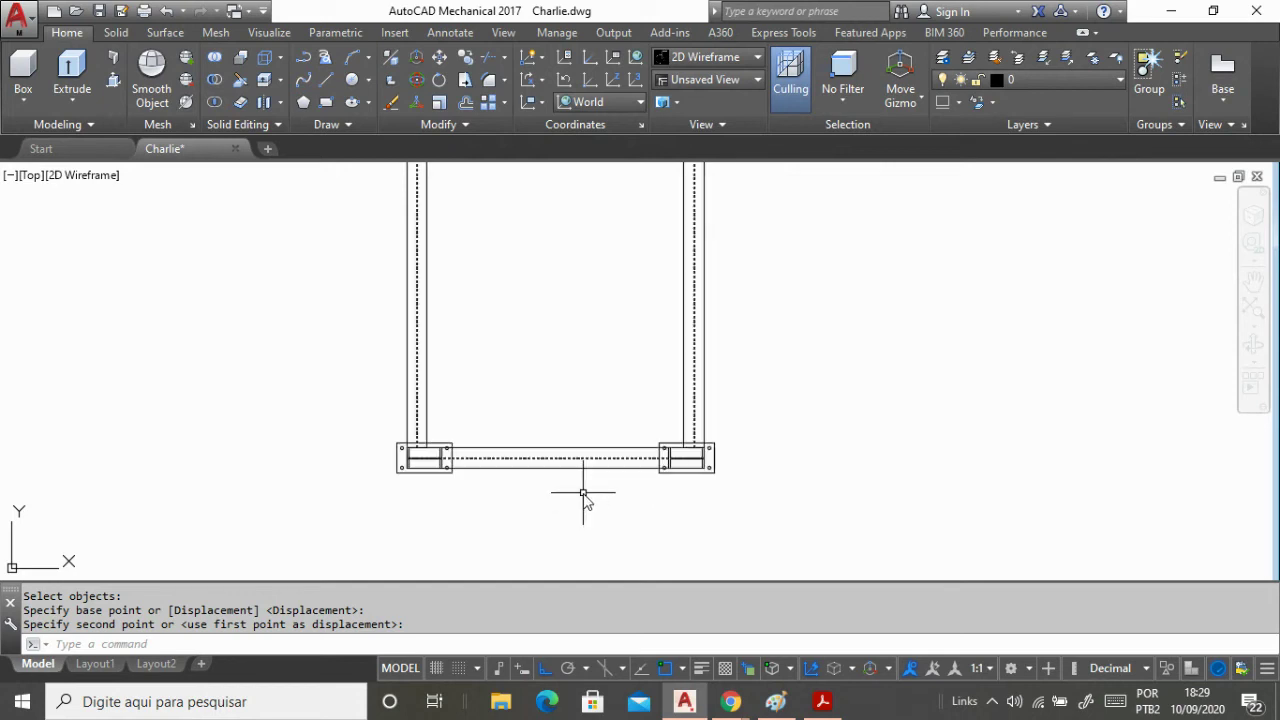
scroll(571, 491, down, 2)
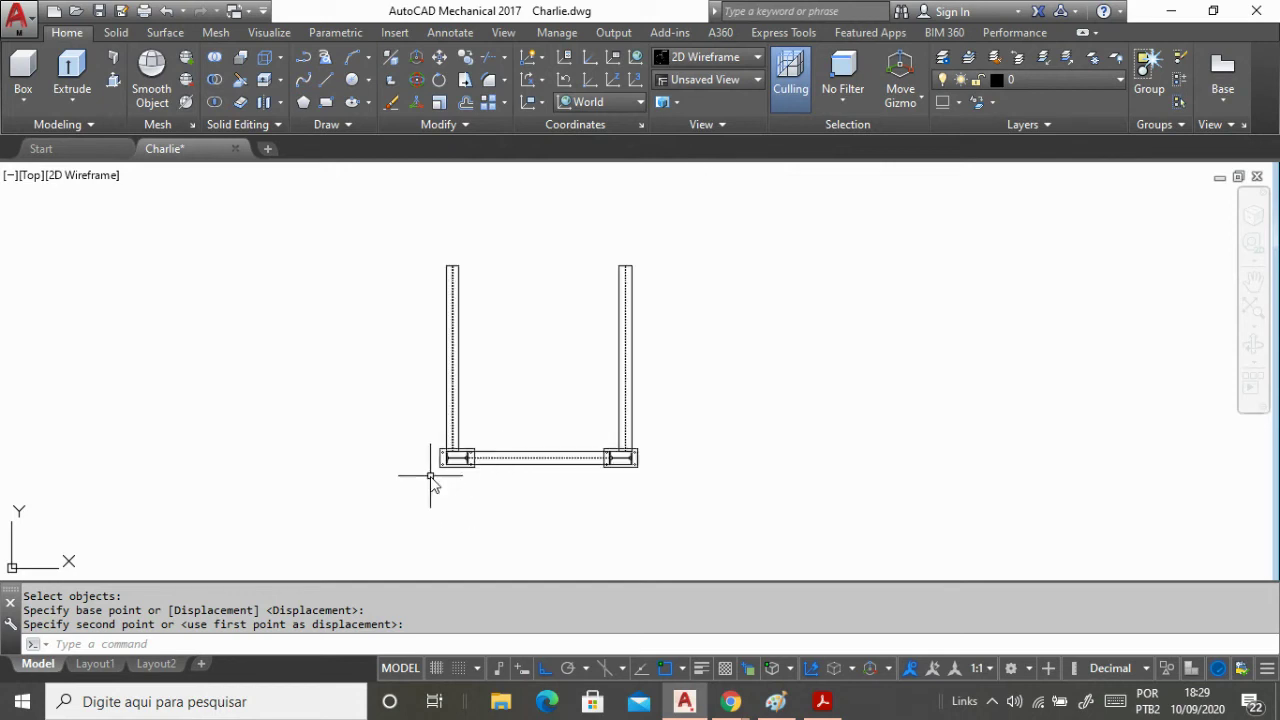
scroll(446, 486, up, 2)
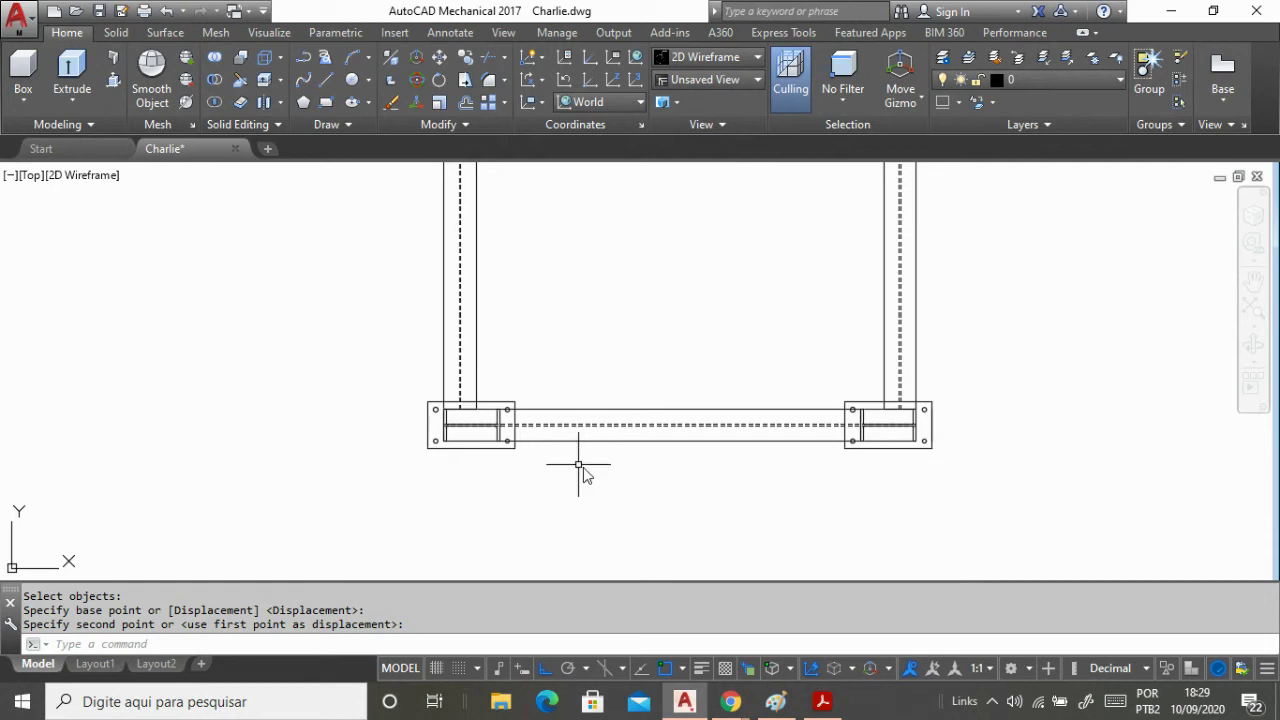
scroll(722, 489, down, 2)
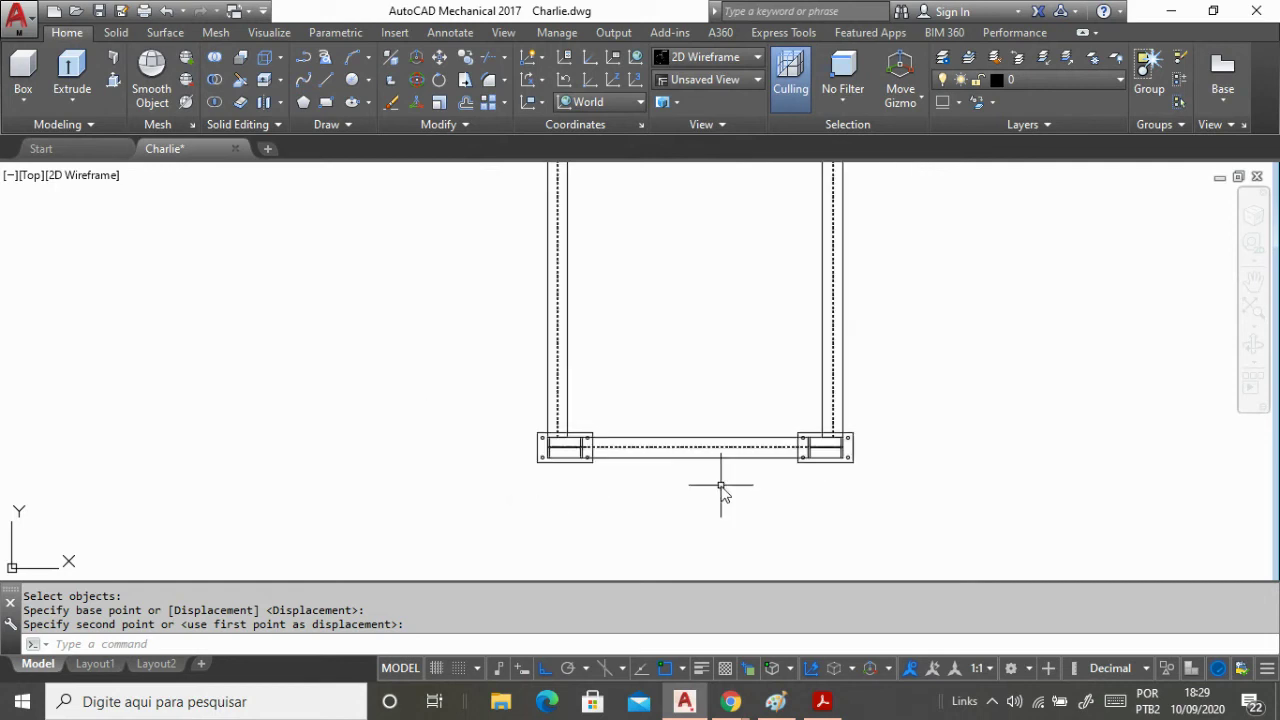
scroll(605, 338, down, 2)
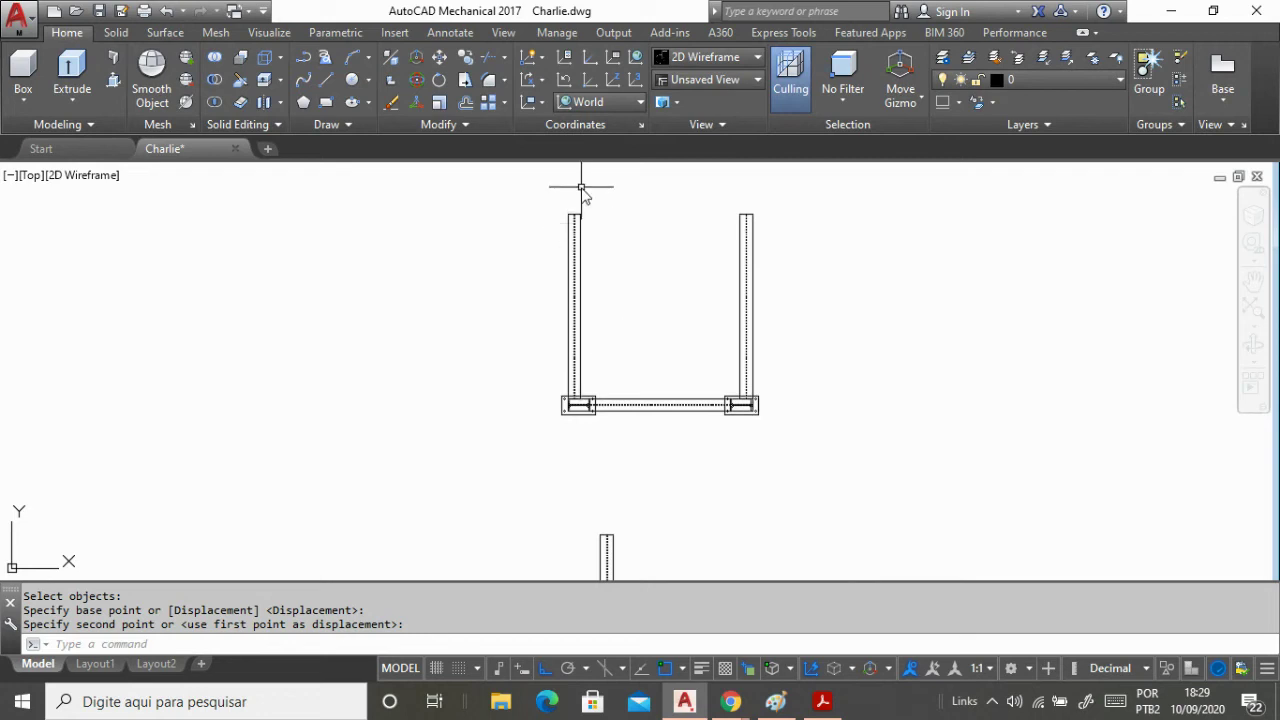
Mirror the horizontal beam with both base plates and I-sections about a horizontal line through the left vertical beam's midpoint, keeping the source objects.
scroll(585, 192, up, 2)
key(Escape)
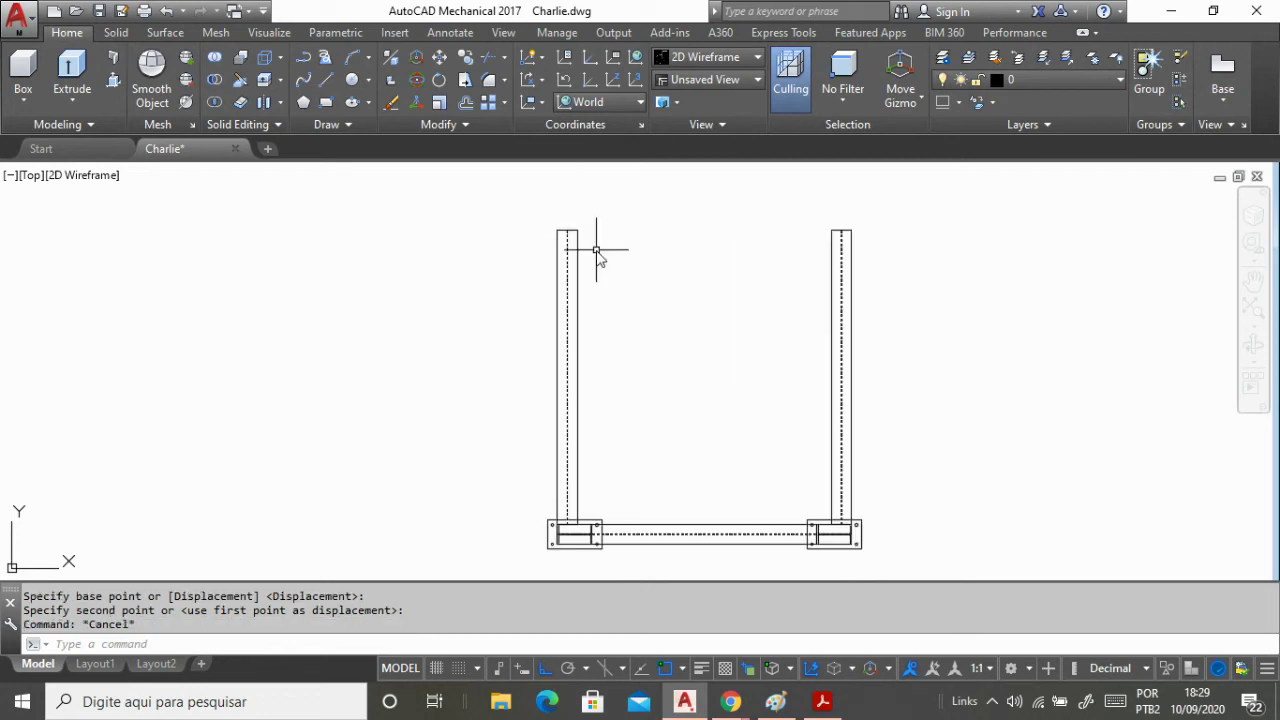
text(mirror)
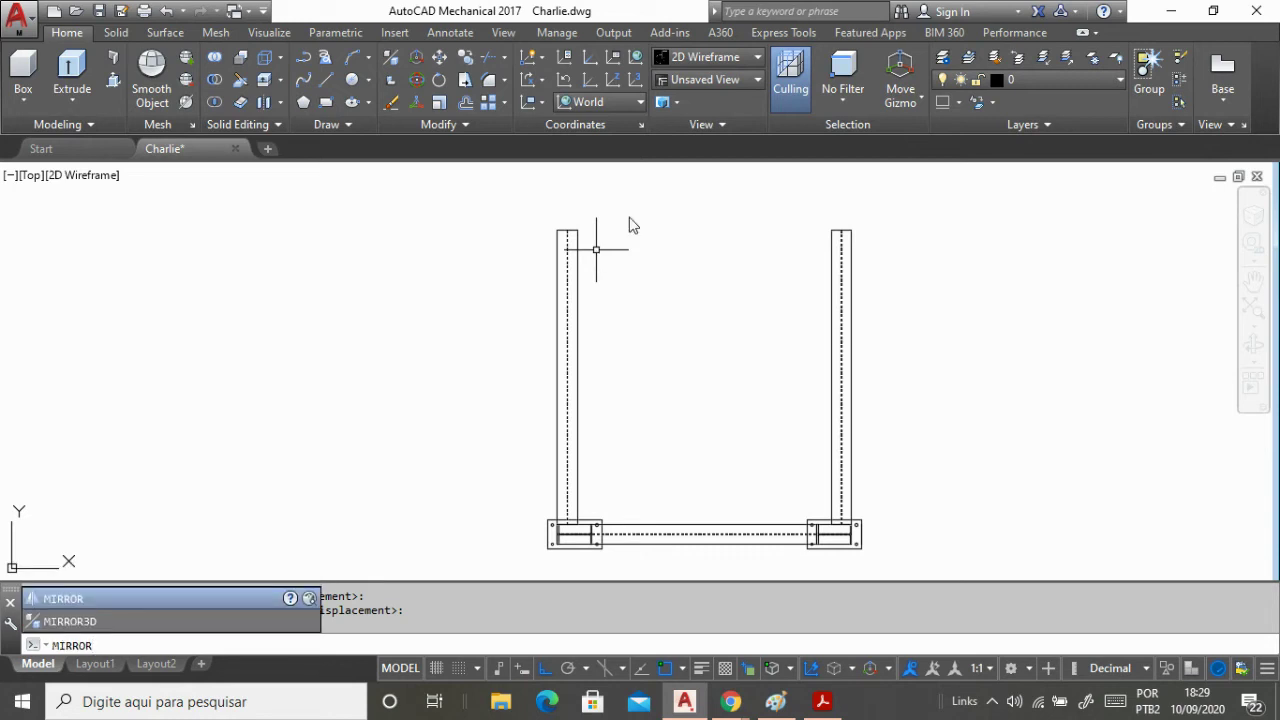
click(192, 598)
scroll(446, 286, down, 4)
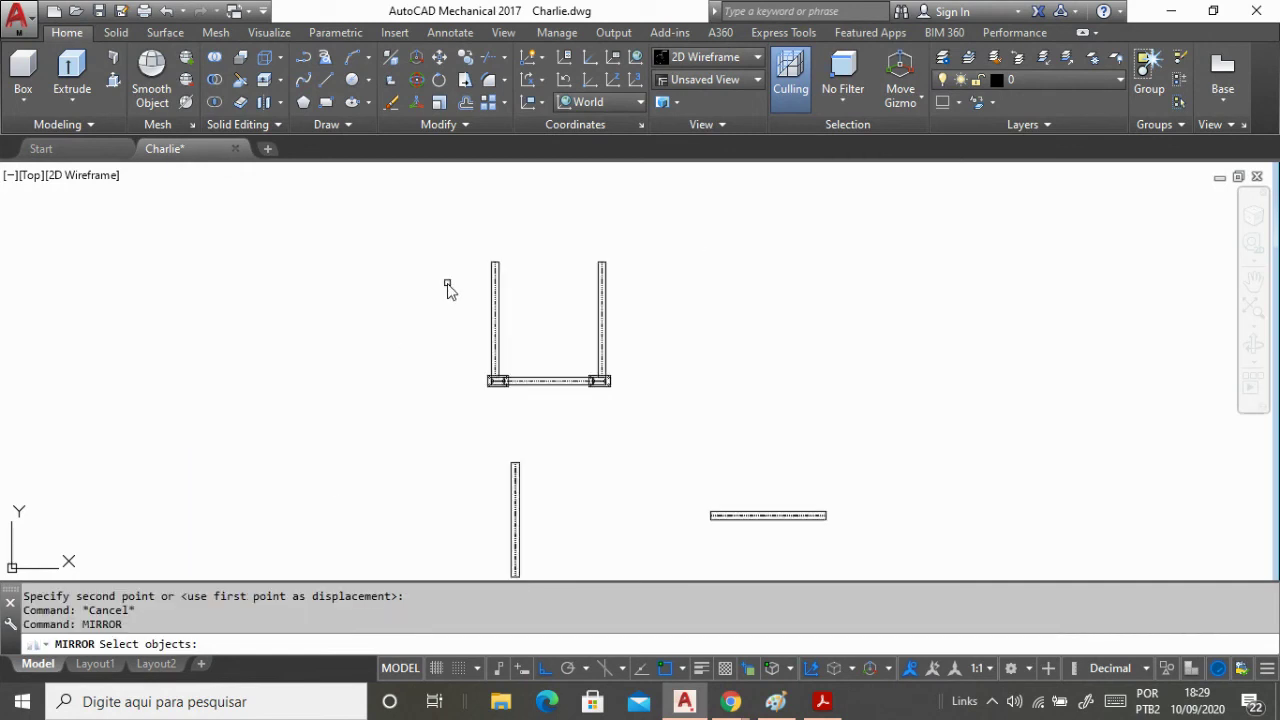
scroll(520, 405, up, 6)
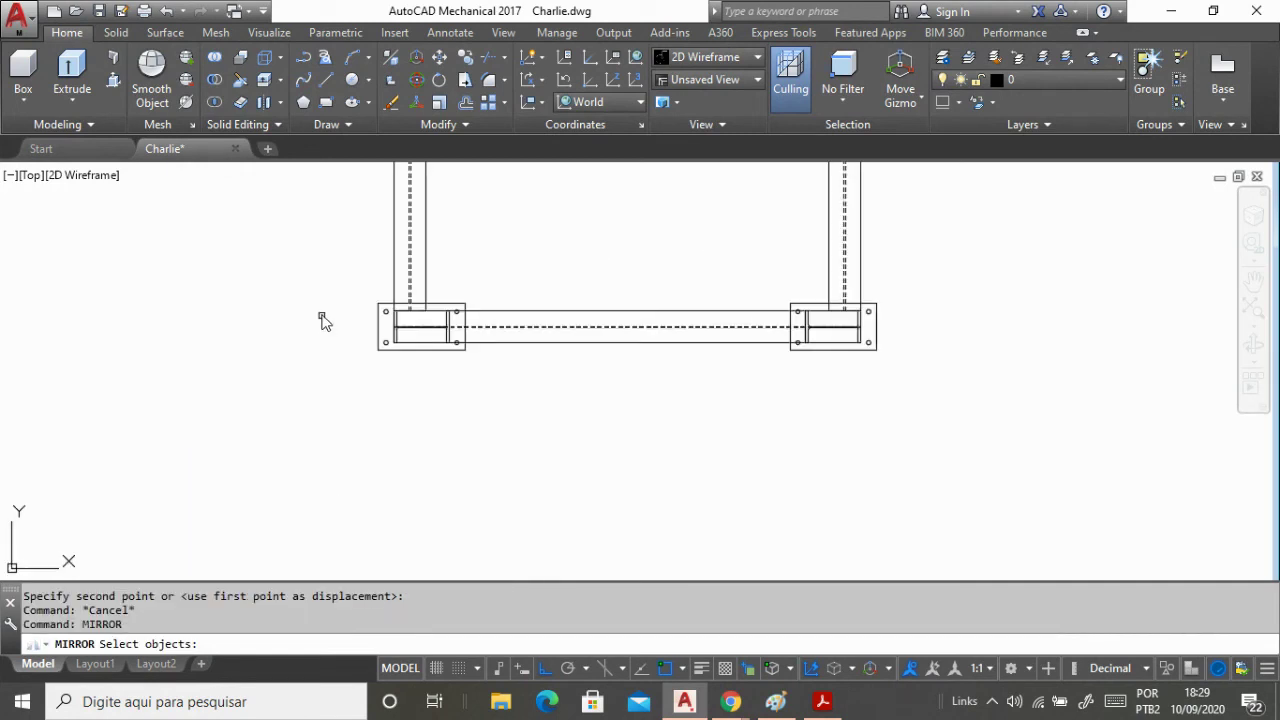
click(325, 273)
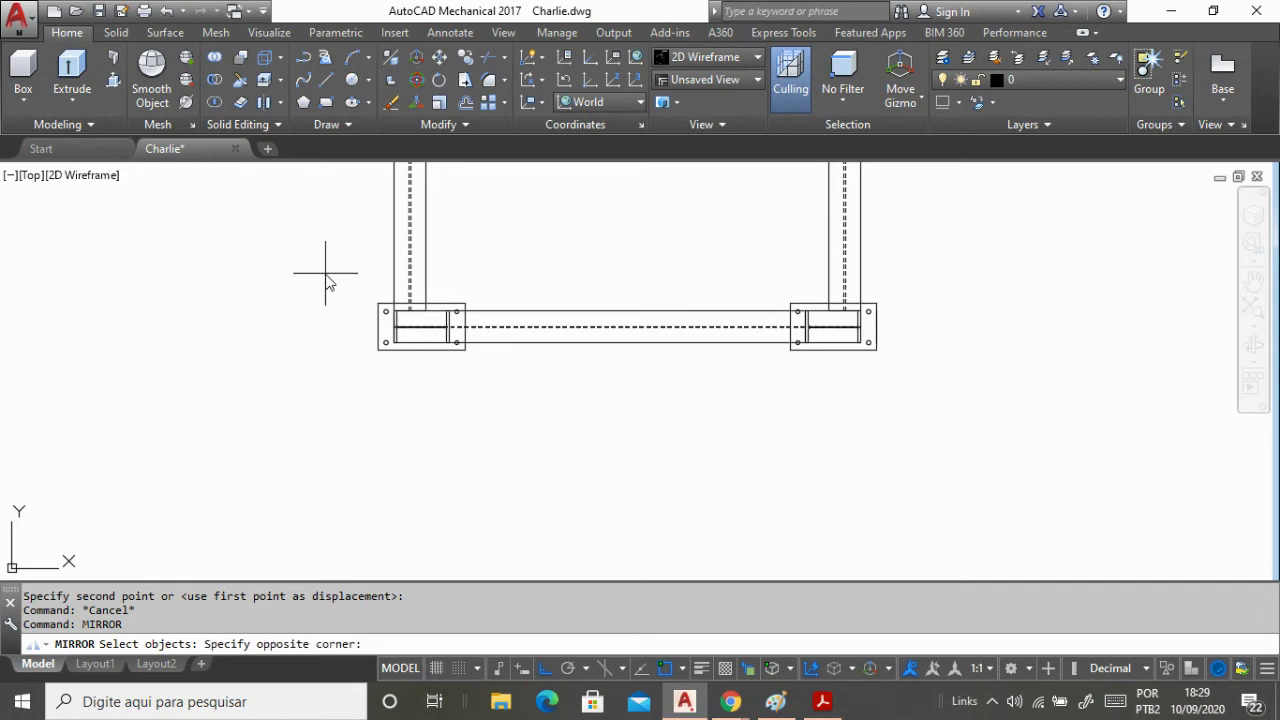
click(965, 401)
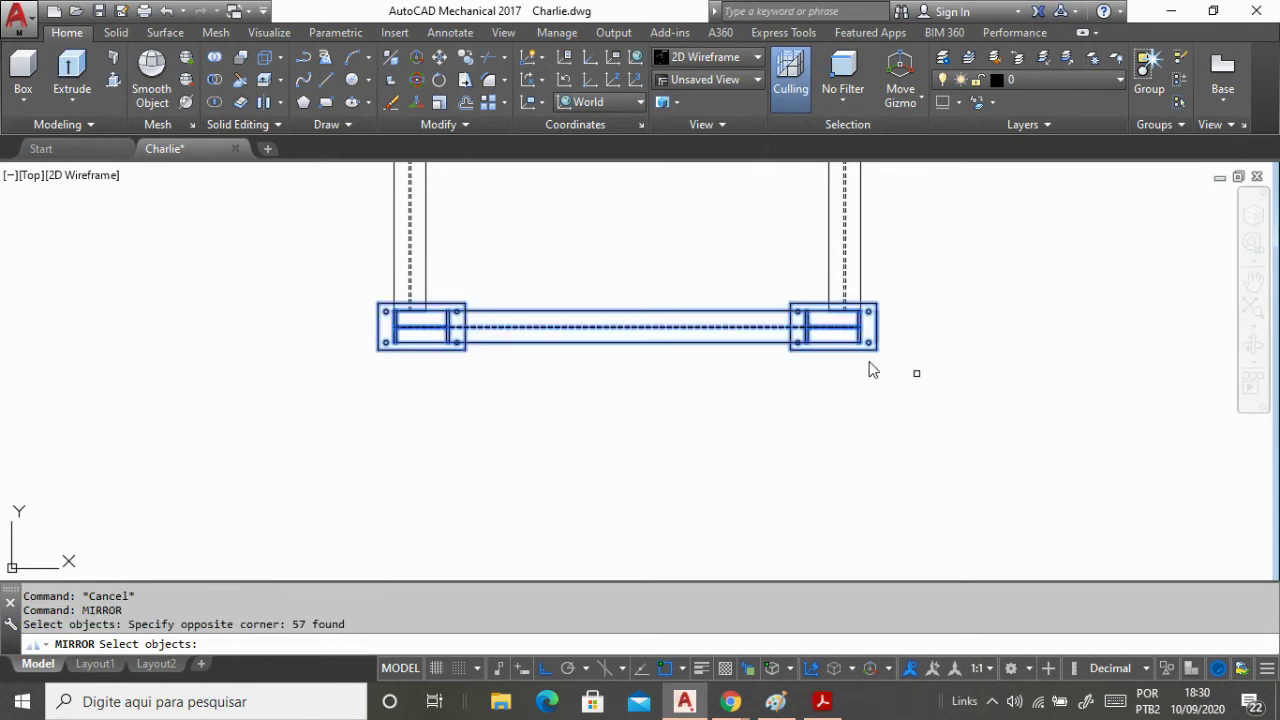
click(344, 287)
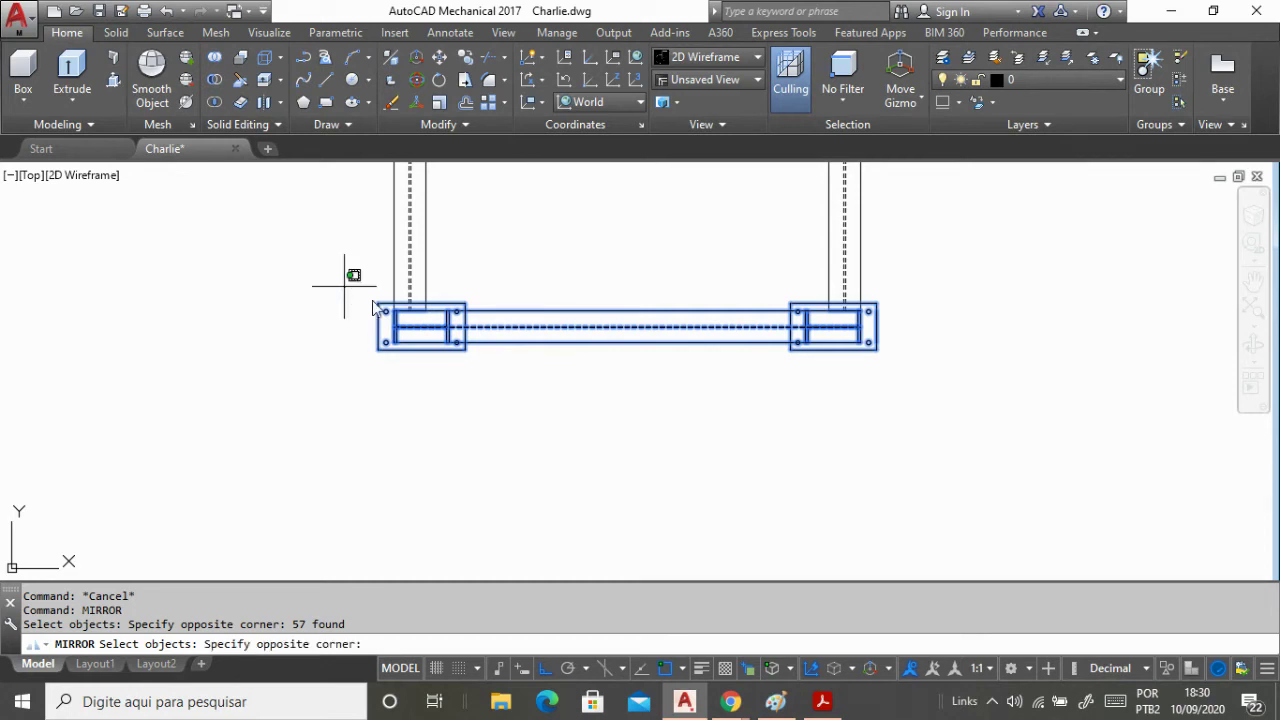
click(904, 371)
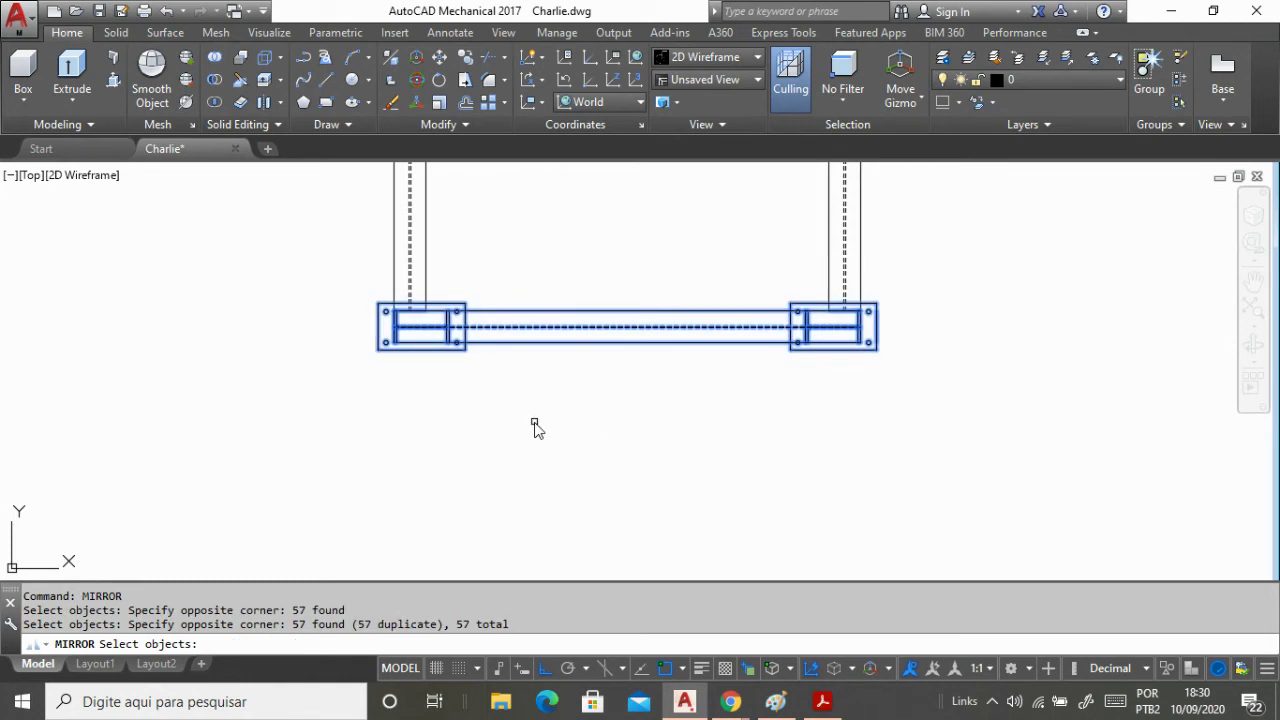
key(Return)
scroll(580, 497, down, 3)
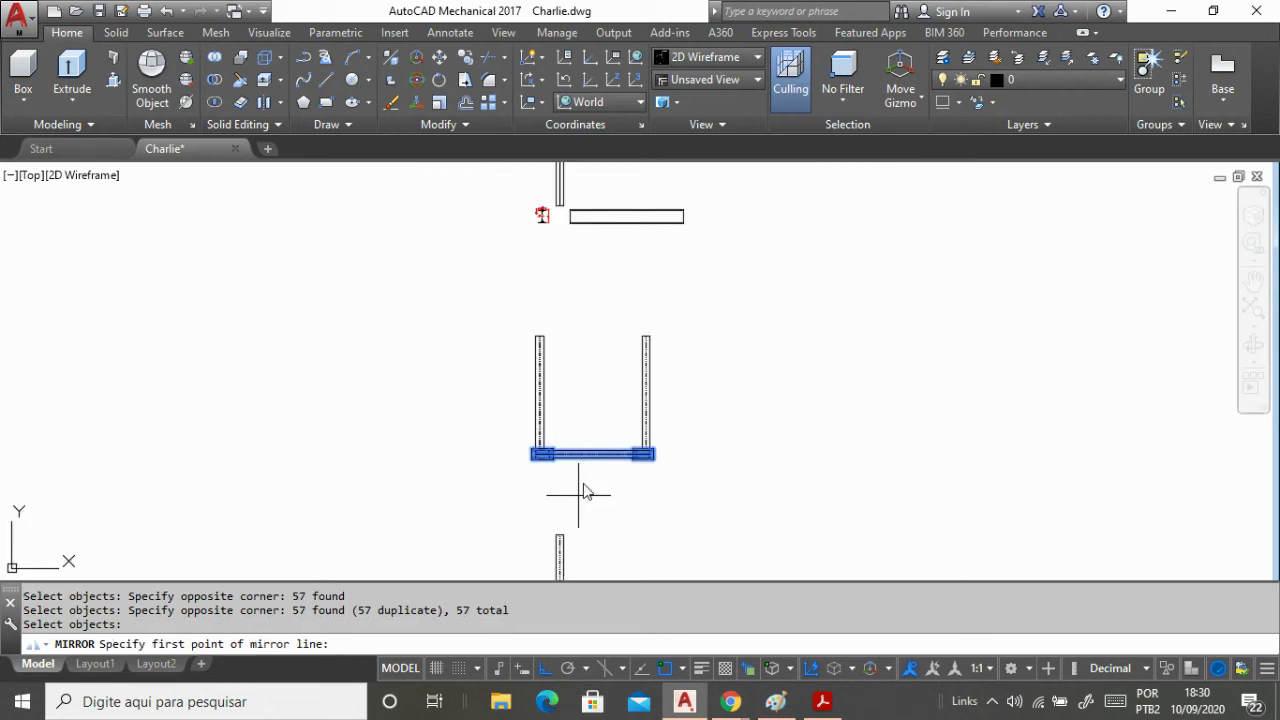
scroll(591, 396, up, 3)
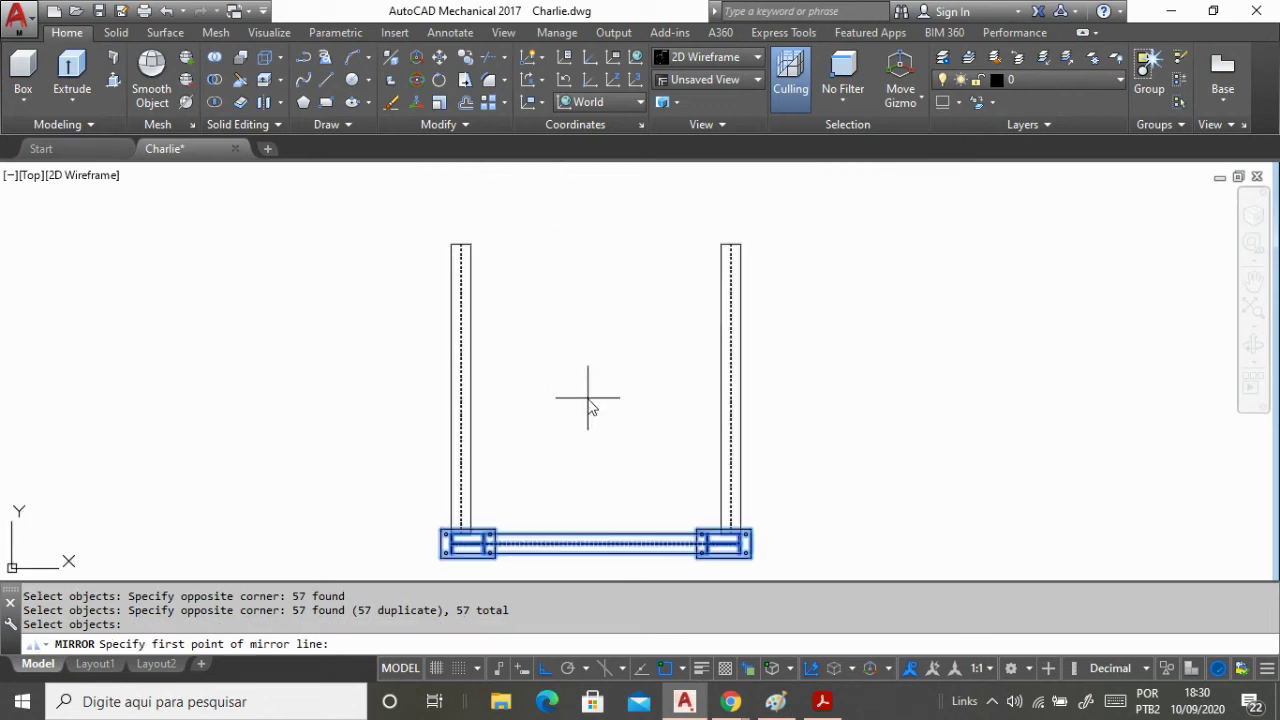
click(471, 389)
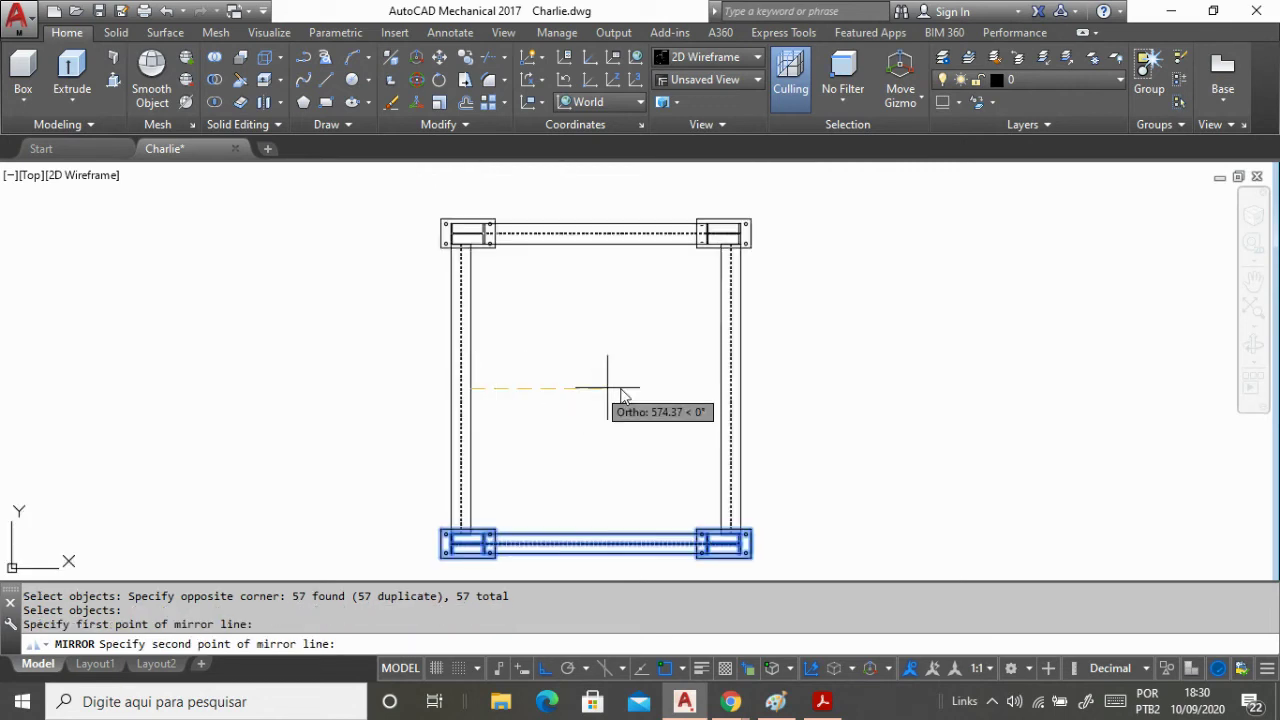
click(921, 375)
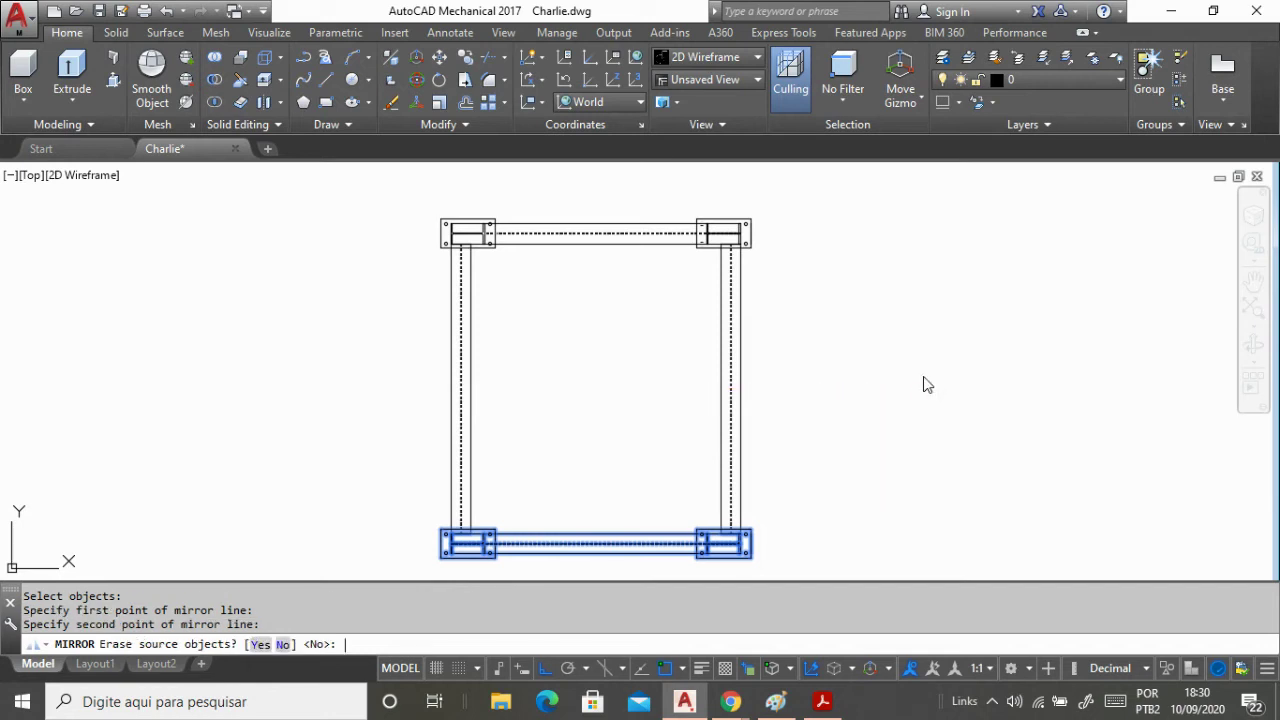
key(Return)
Examine how the base plates, I-sections and beams meet at the upper and lower corners of the square frame.
scroll(535, 202, up, 4)
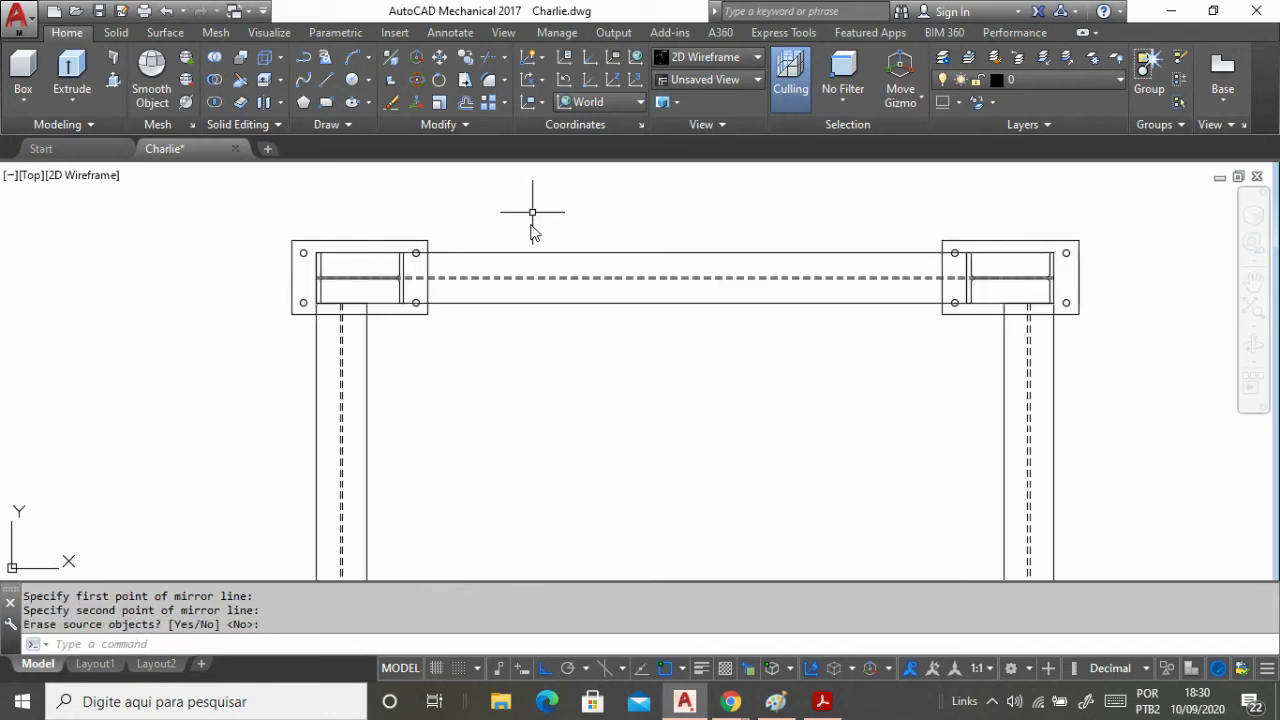
scroll(380, 262, up, 2)
scroll(381, 261, down, 4)
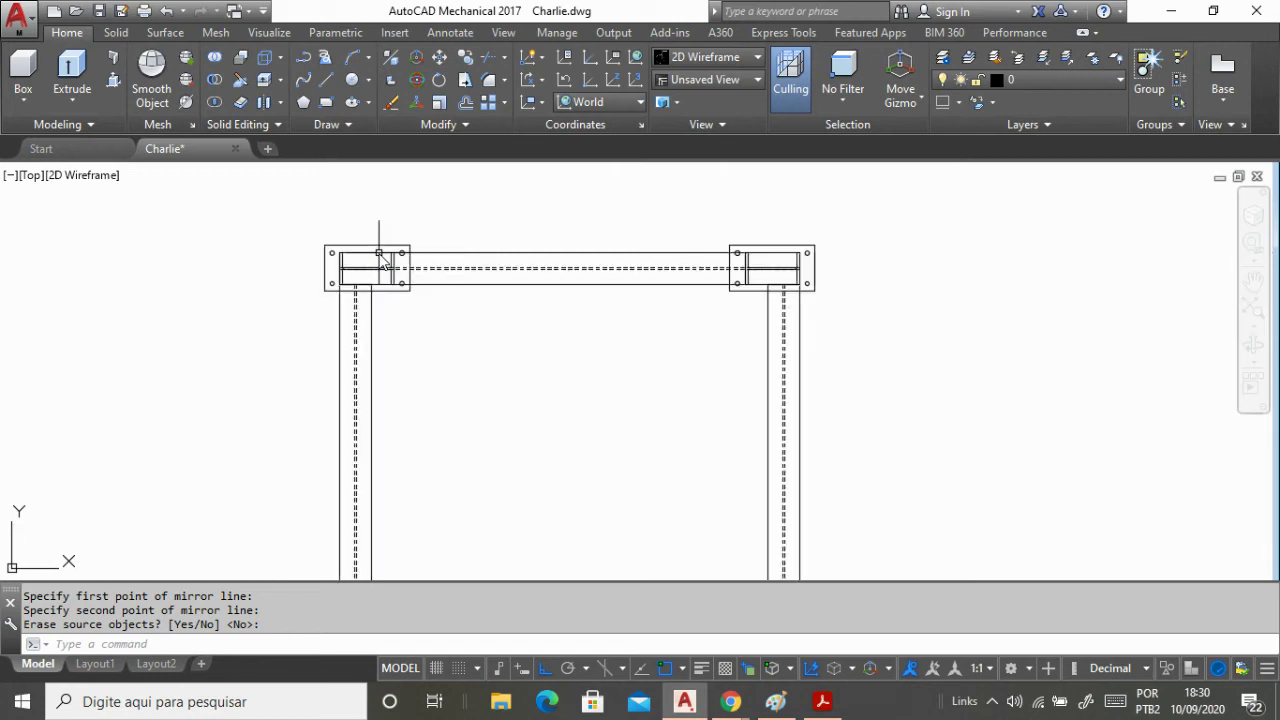
scroll(640, 273, down, 2)
scroll(662, 284, down, 2)
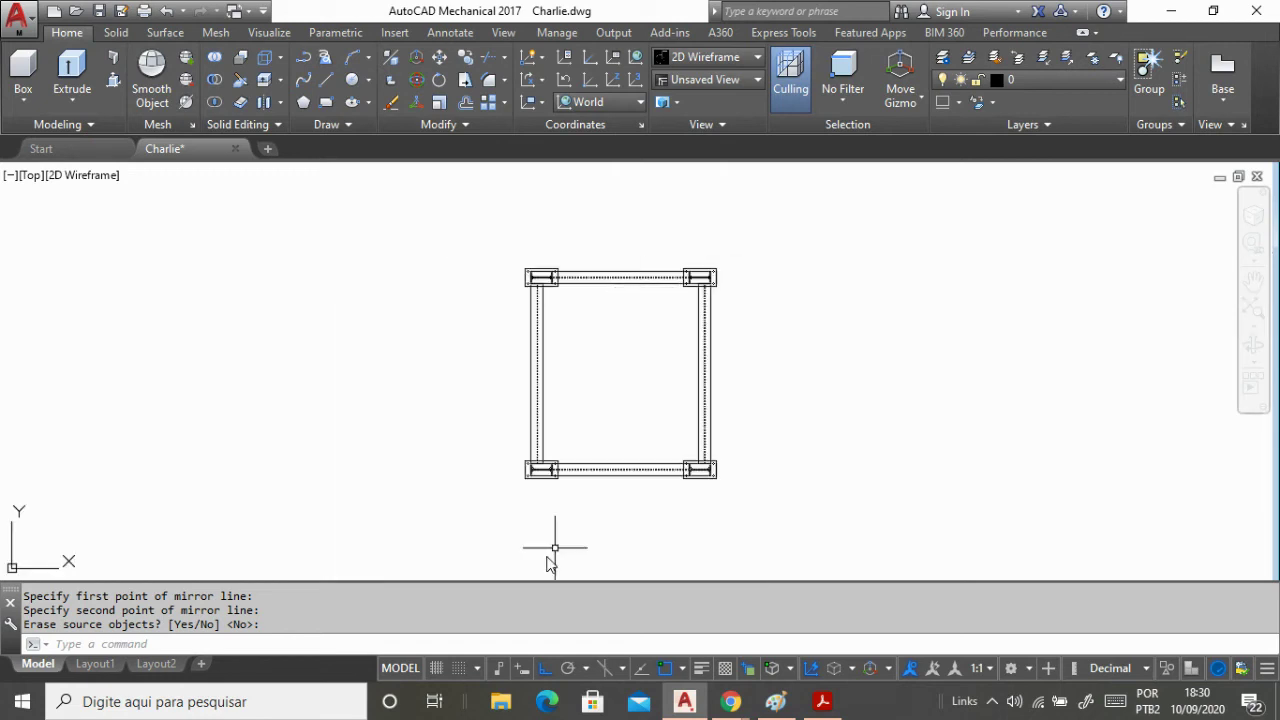
scroll(475, 470, up, 2)
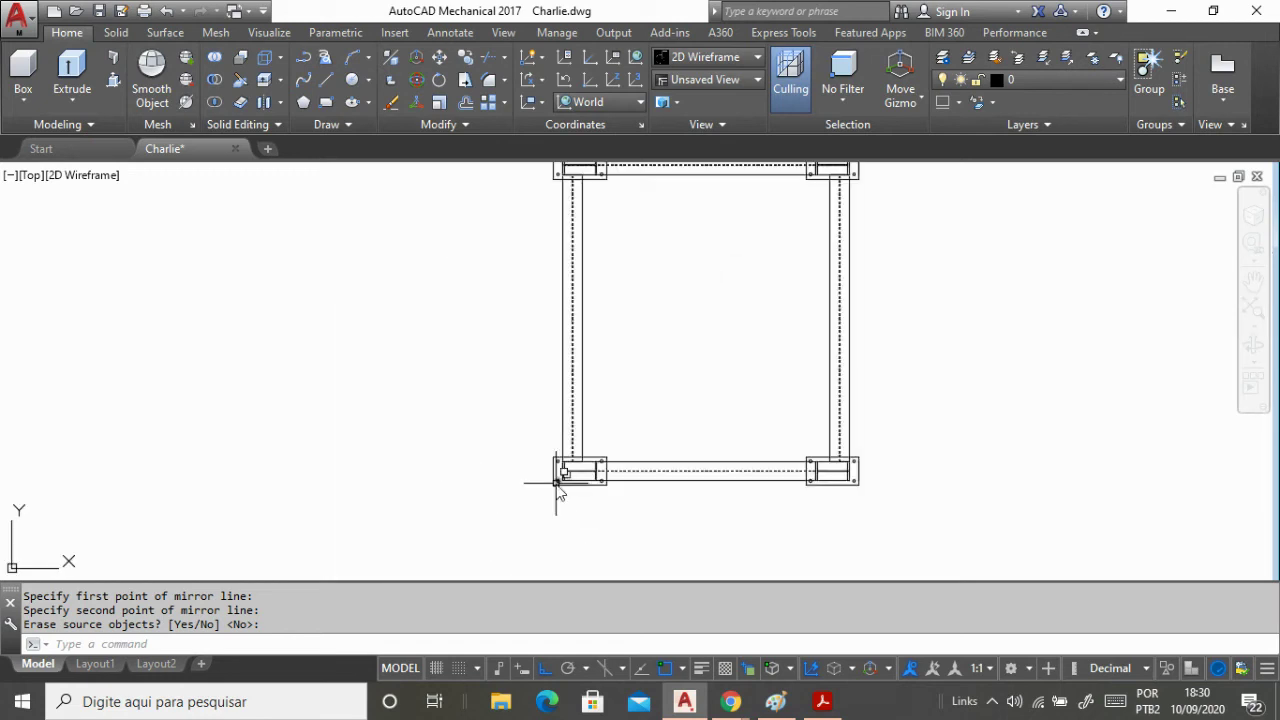
scroll(557, 490, up, 2)
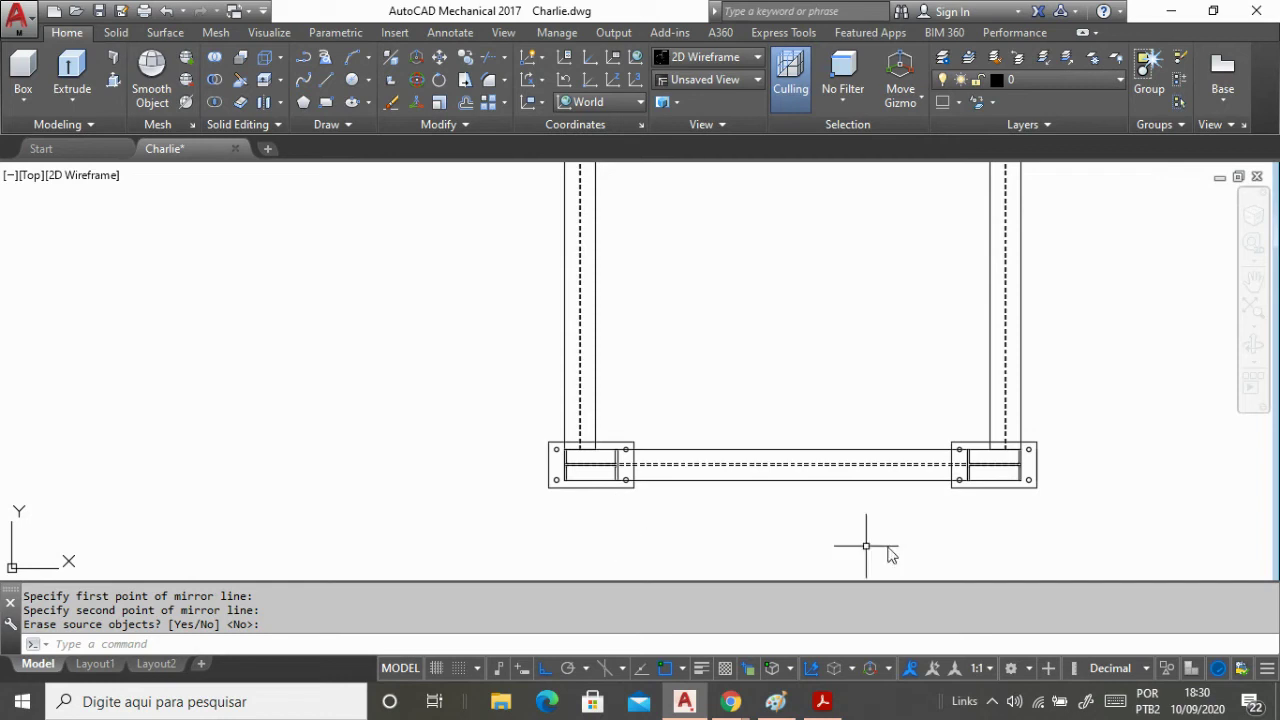
scroll(974, 511, up, 3)
scroll(735, 438, down, 3)
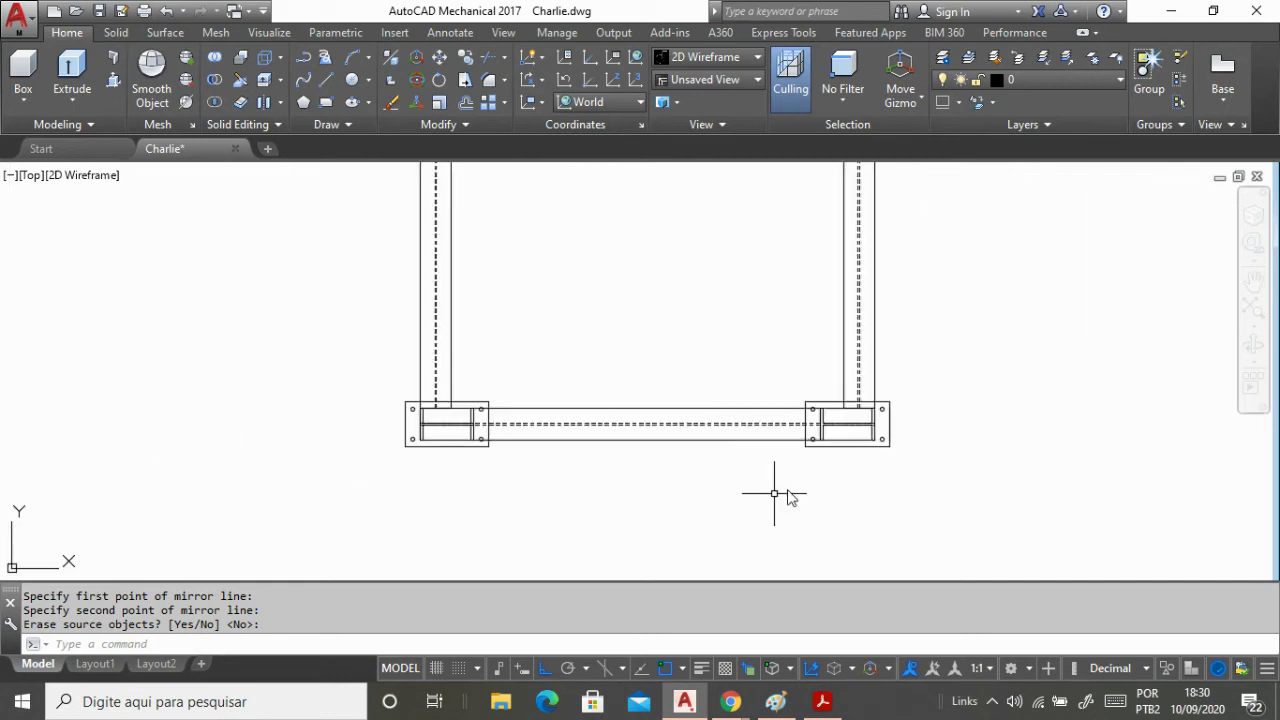
Draw a horizontal line about 2446 units long leftward from the outer lower corner of the lower-left I-section.
scroll(354, 438, up, 2)
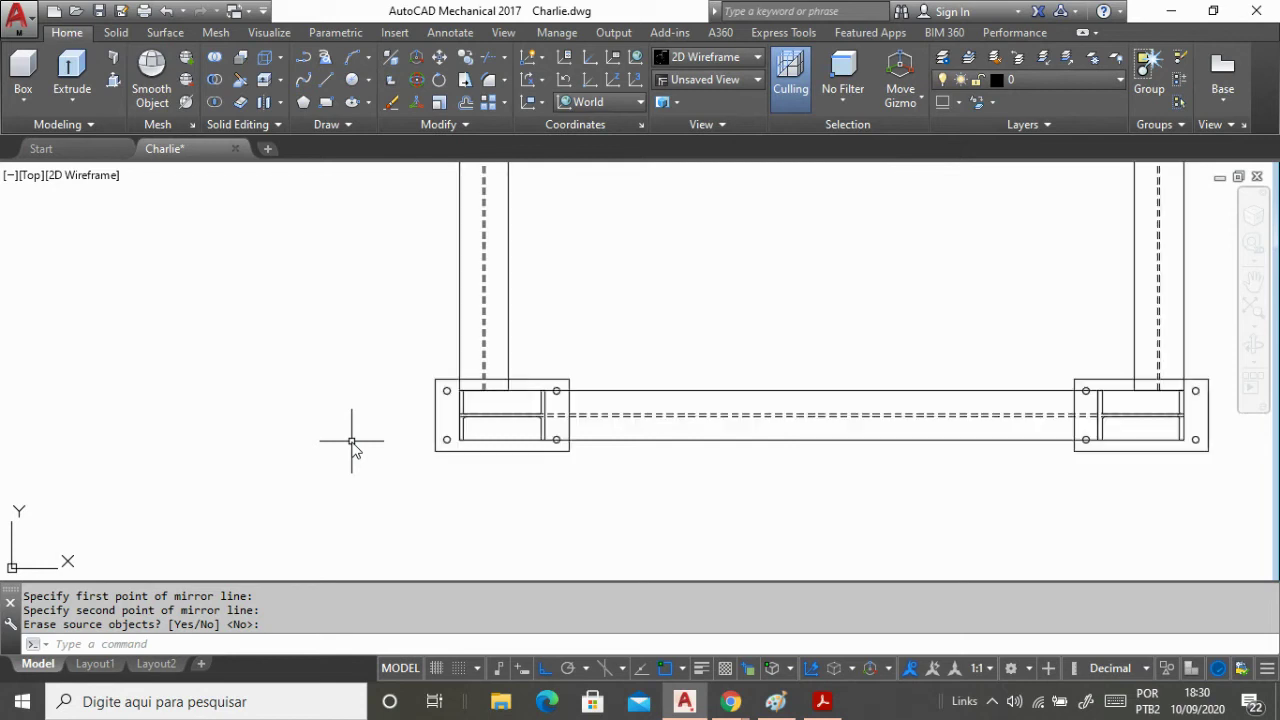
click(324, 79)
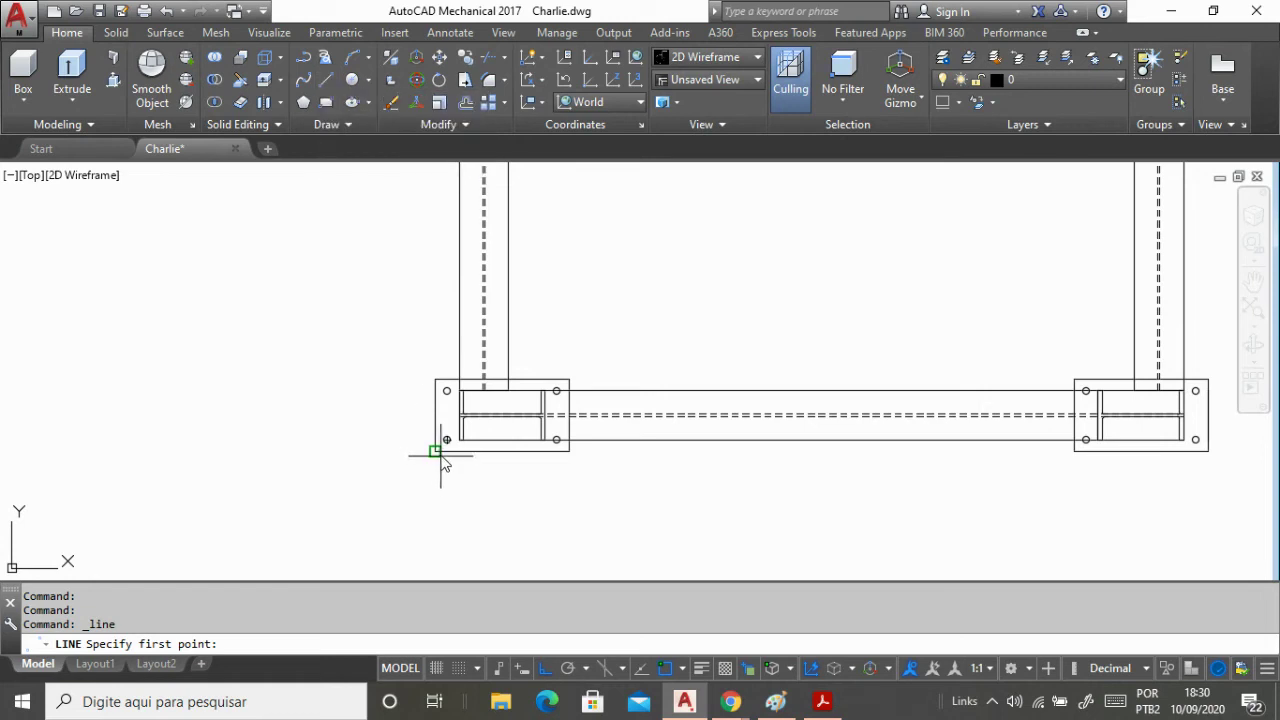
scroll(441, 455, up, 4)
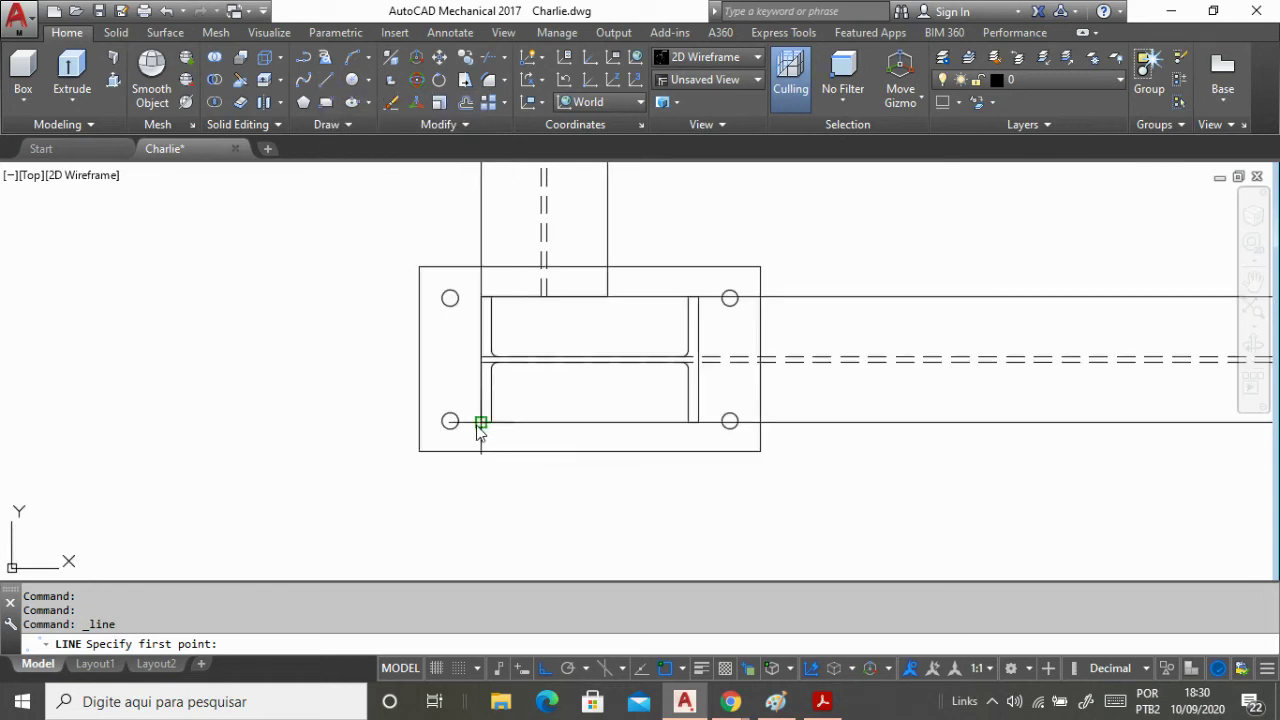
click(479, 423)
scroll(873, 418, down, 6)
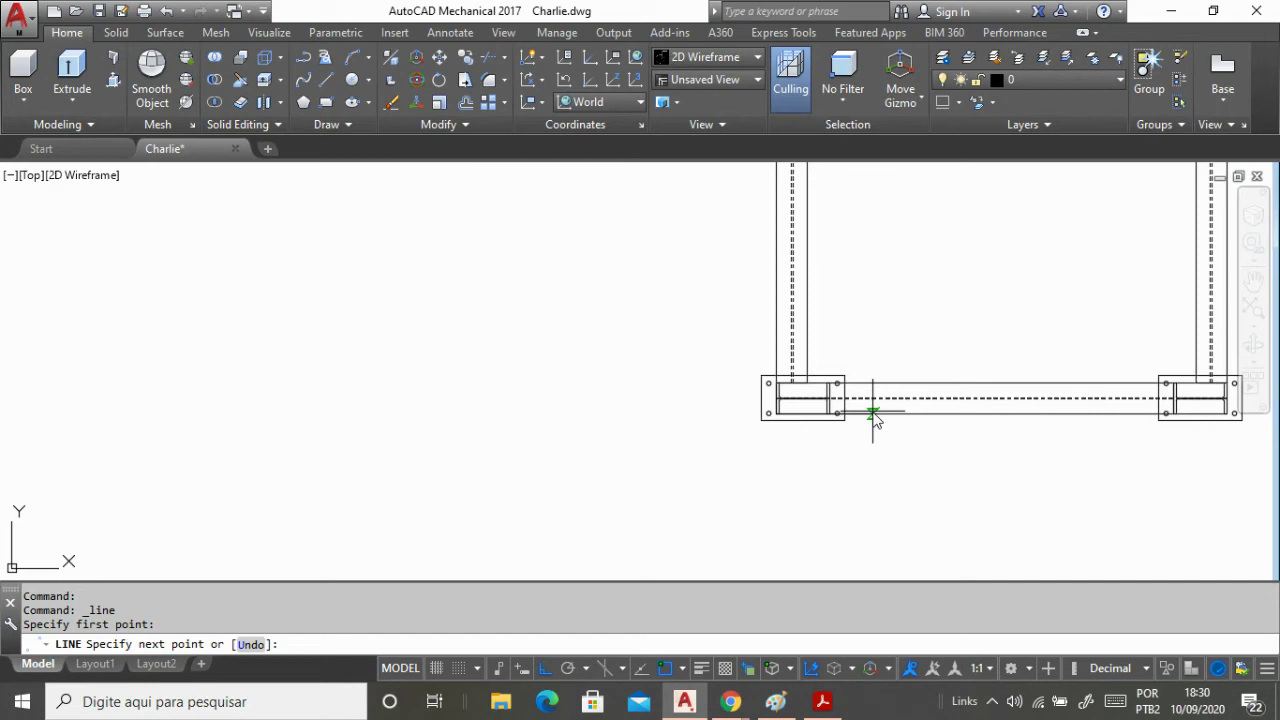
scroll(440, 447, down, 4)
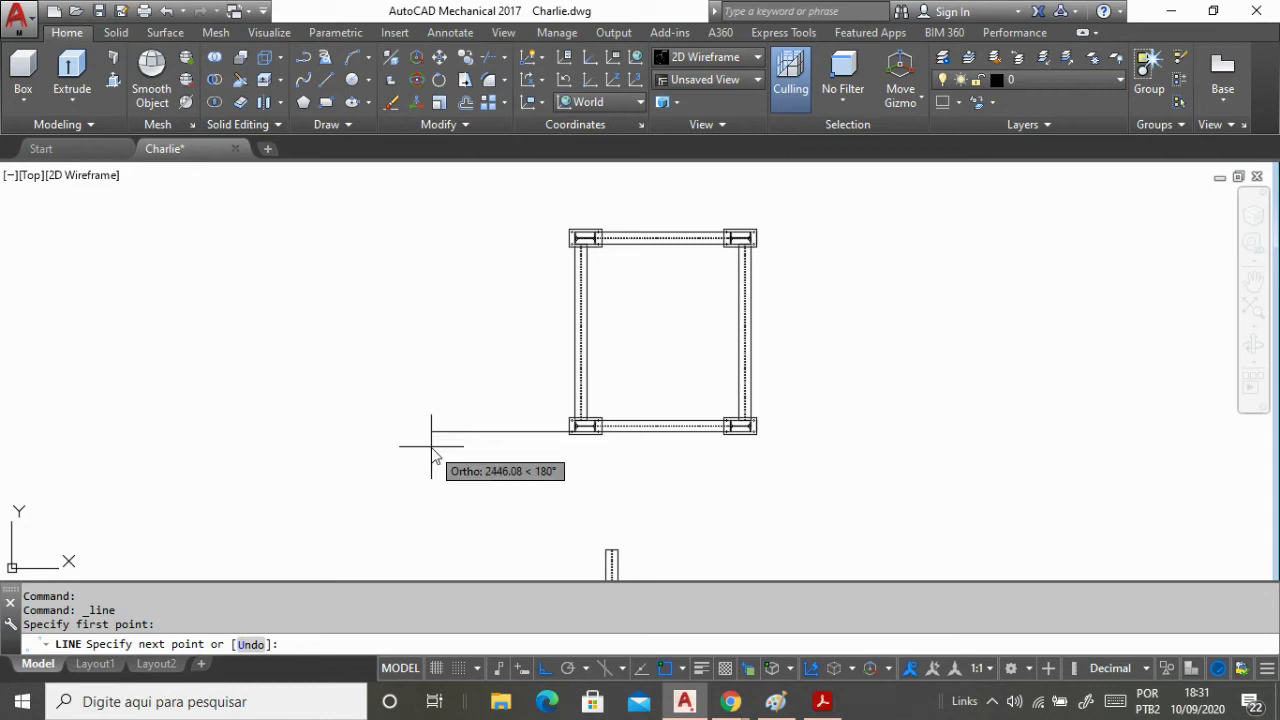
click(431, 447)
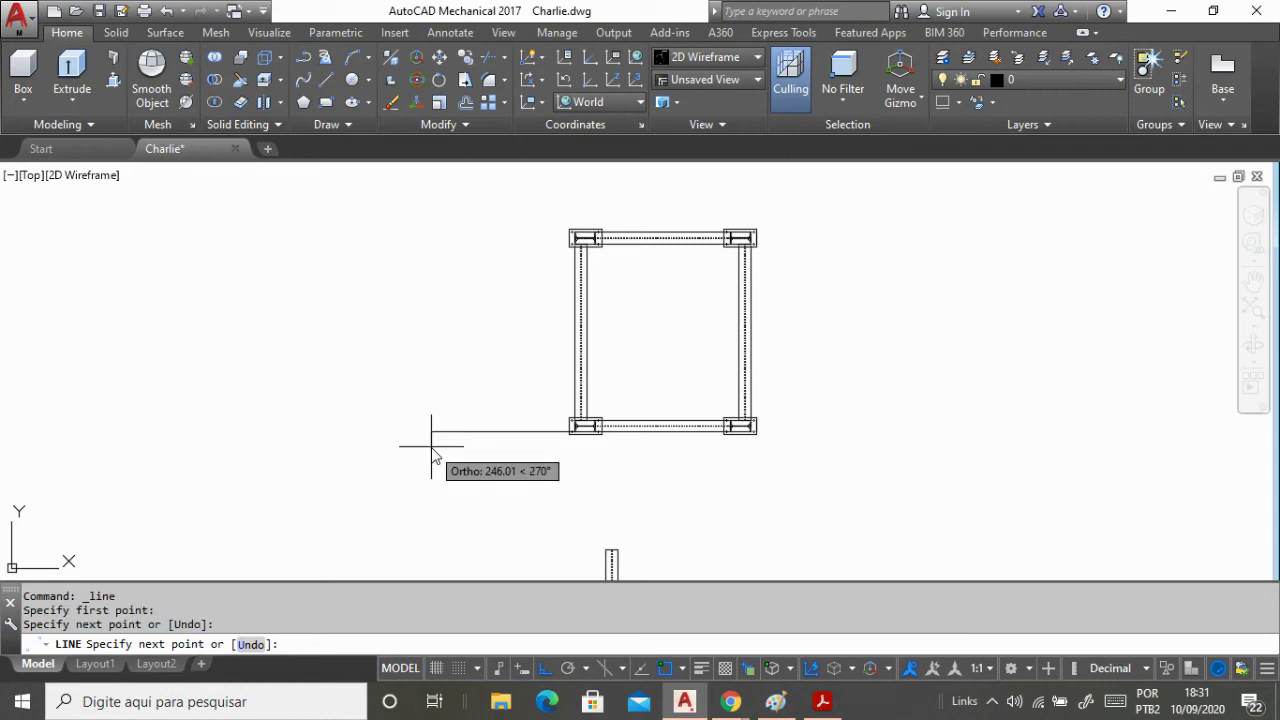
key(Return)
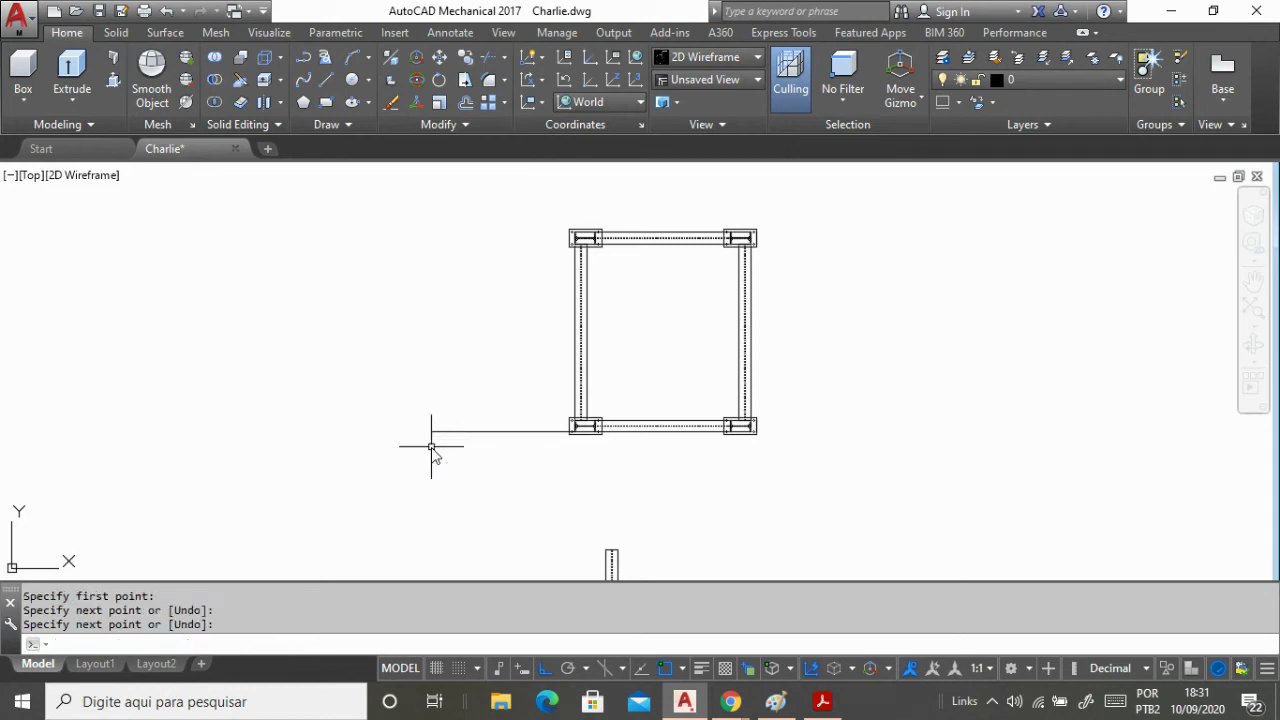
Offset the horizontal line extending left from the lower-left I-section upward by 57.4 units.
scroll(574, 437, up, 3)
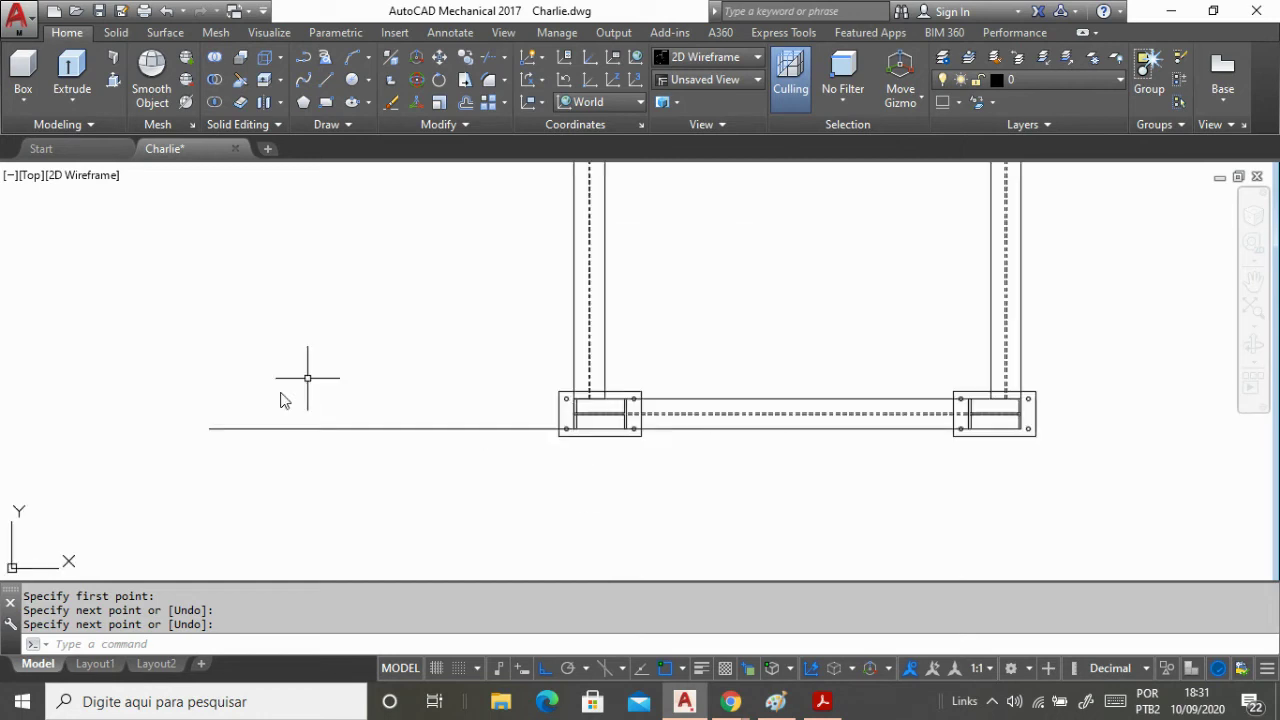
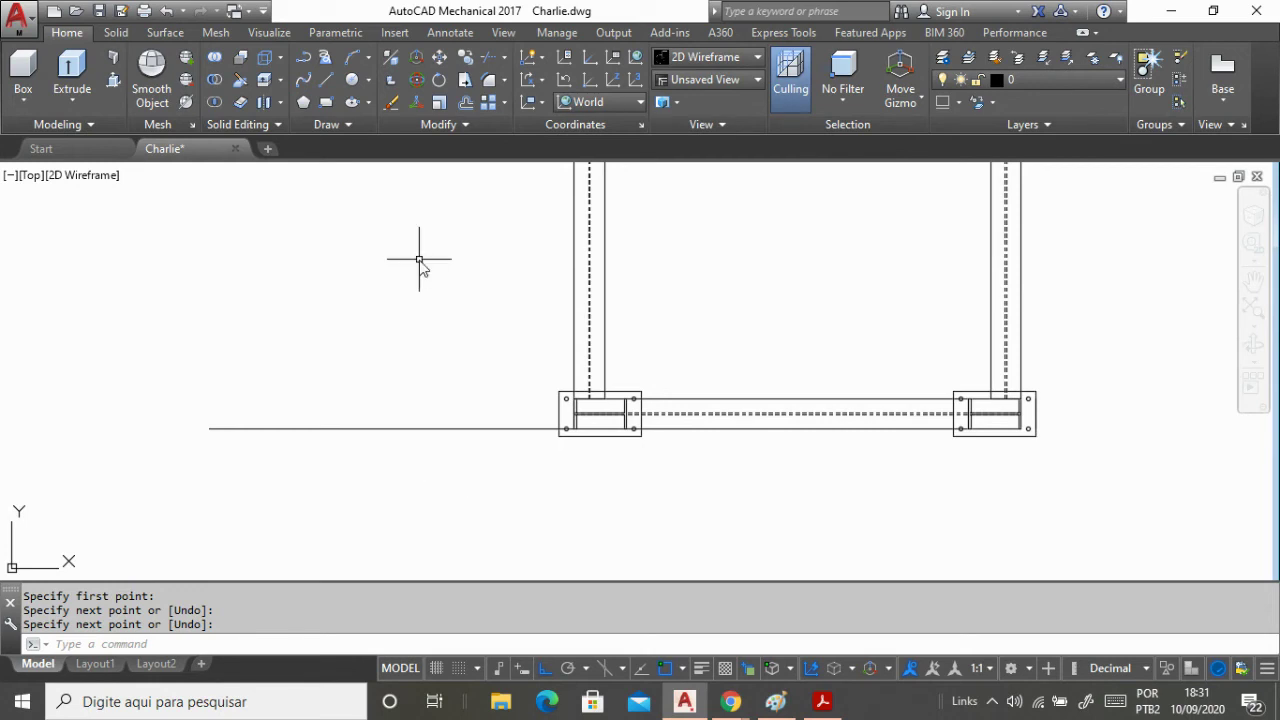
click(603, 640)
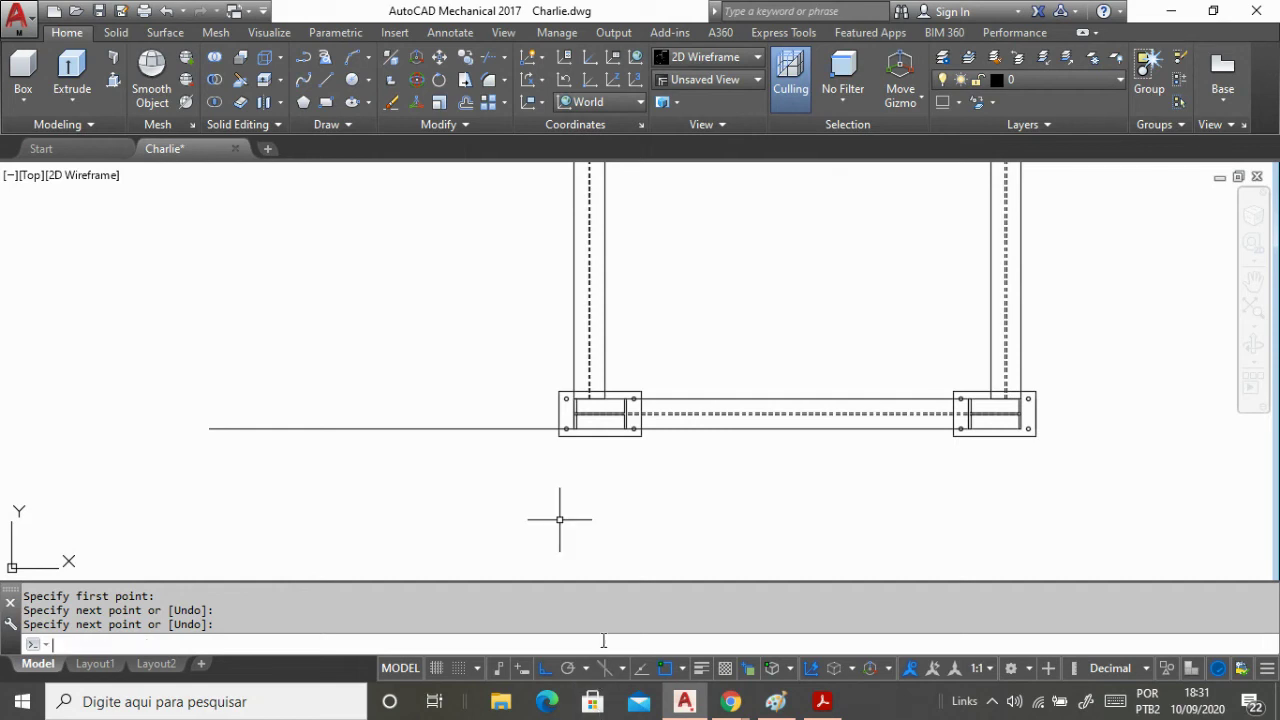
text(offset)
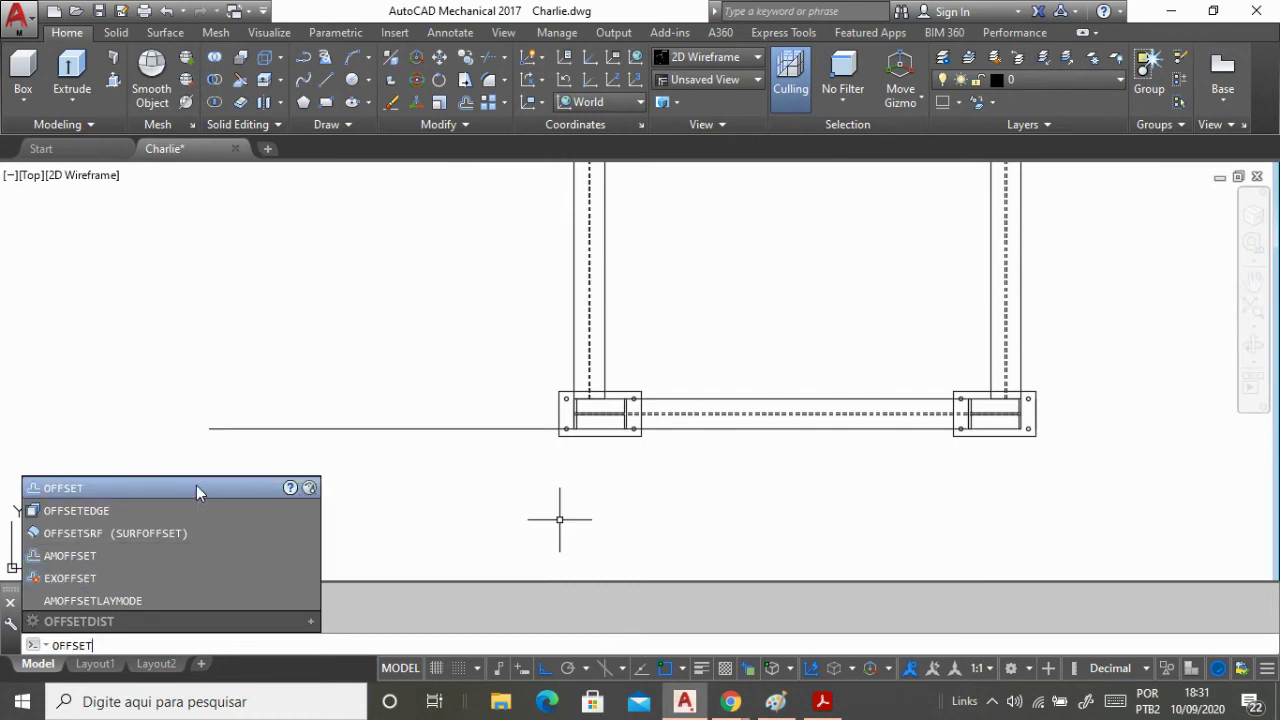
click(196, 487)
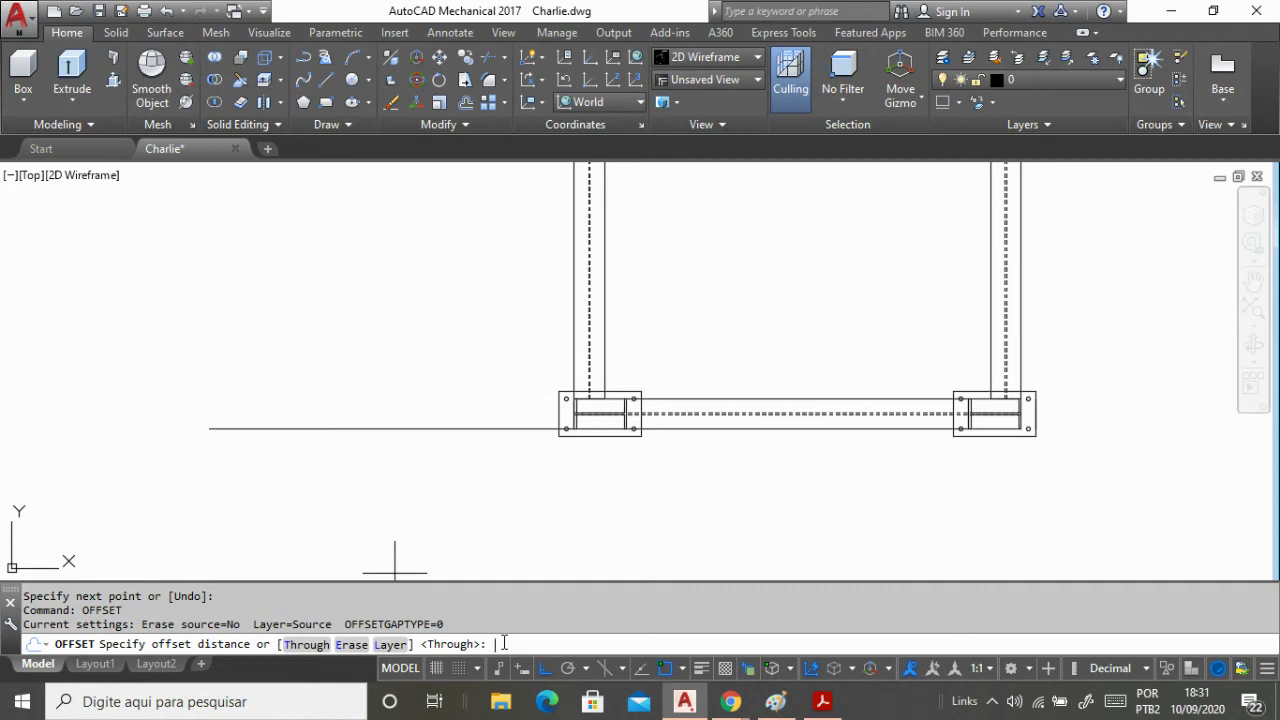
text(5.4)
key(Return)
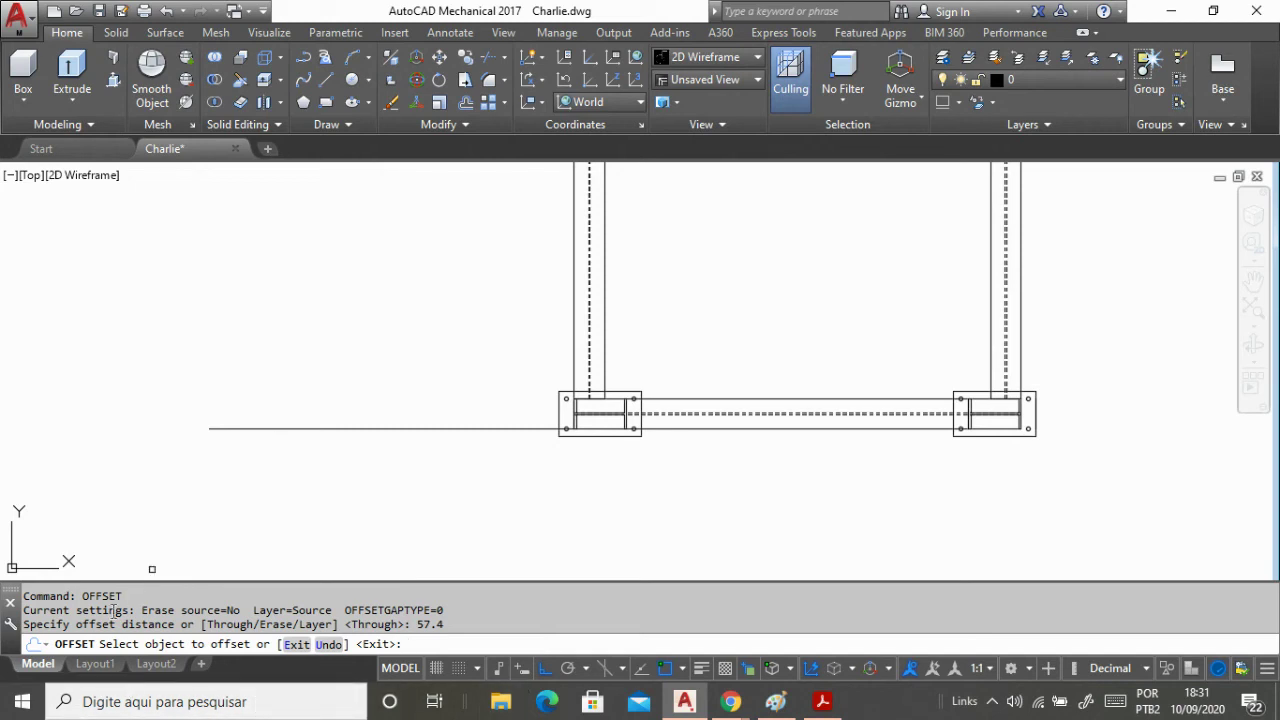
click(262, 430)
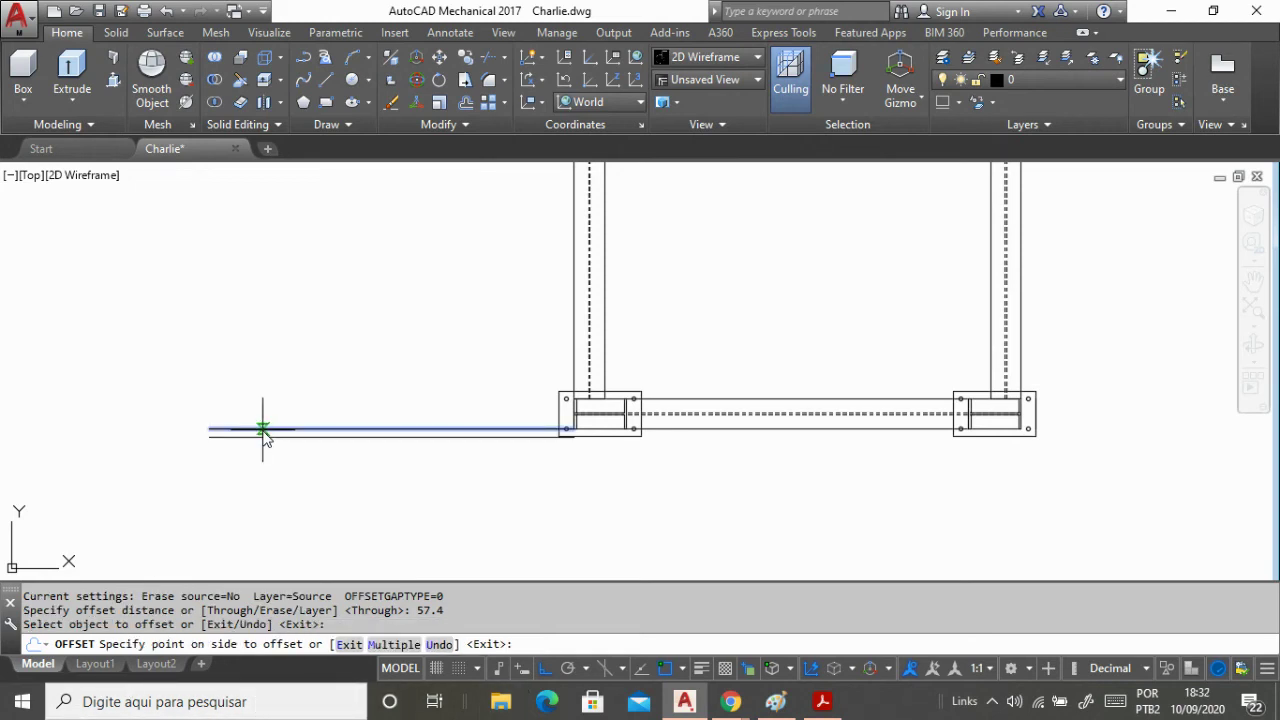
click(295, 300)
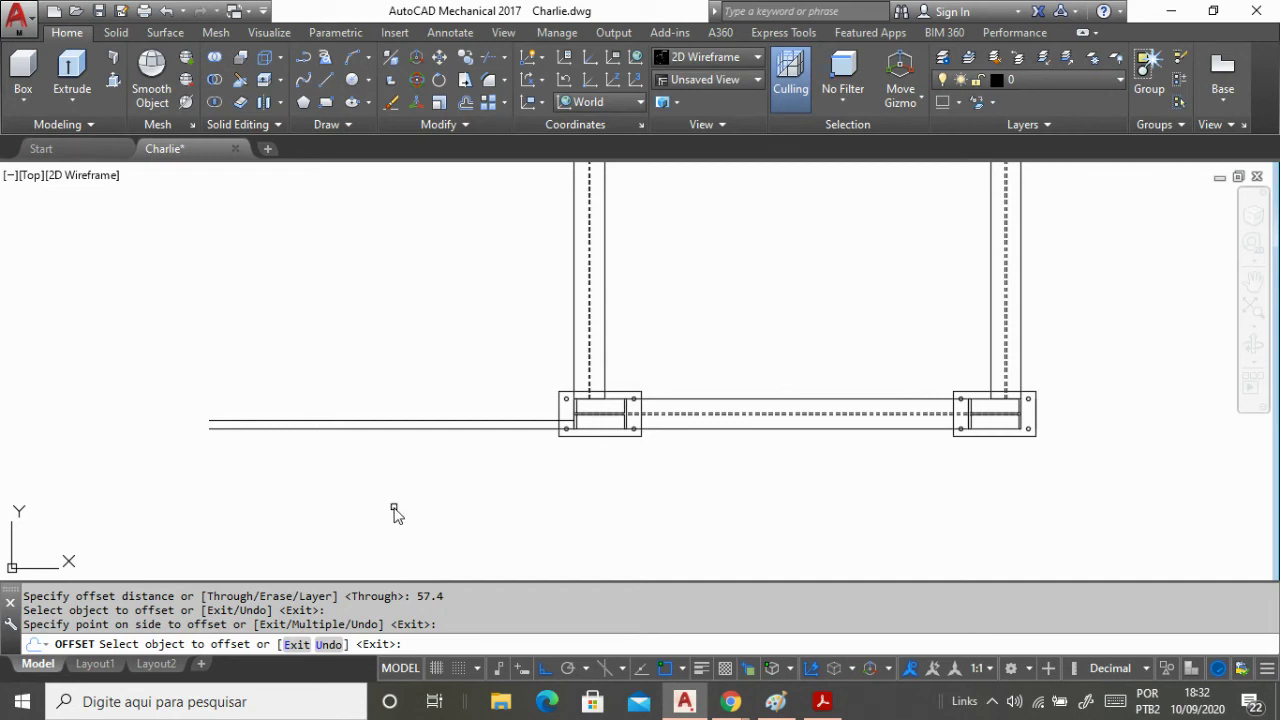
key(Return)
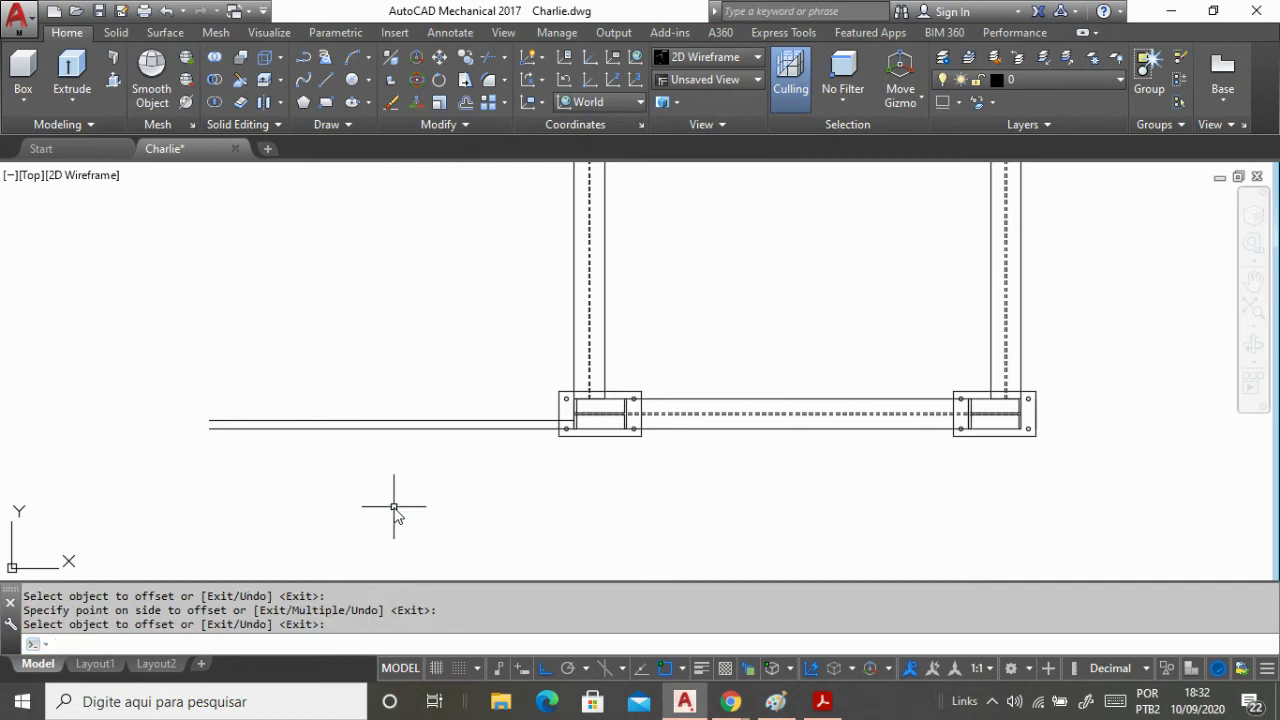
Offset the upper of the two horizontal lines downward by 9.52 units.
scroll(160, 443, up, 4)
scroll(263, 400, down, 2)
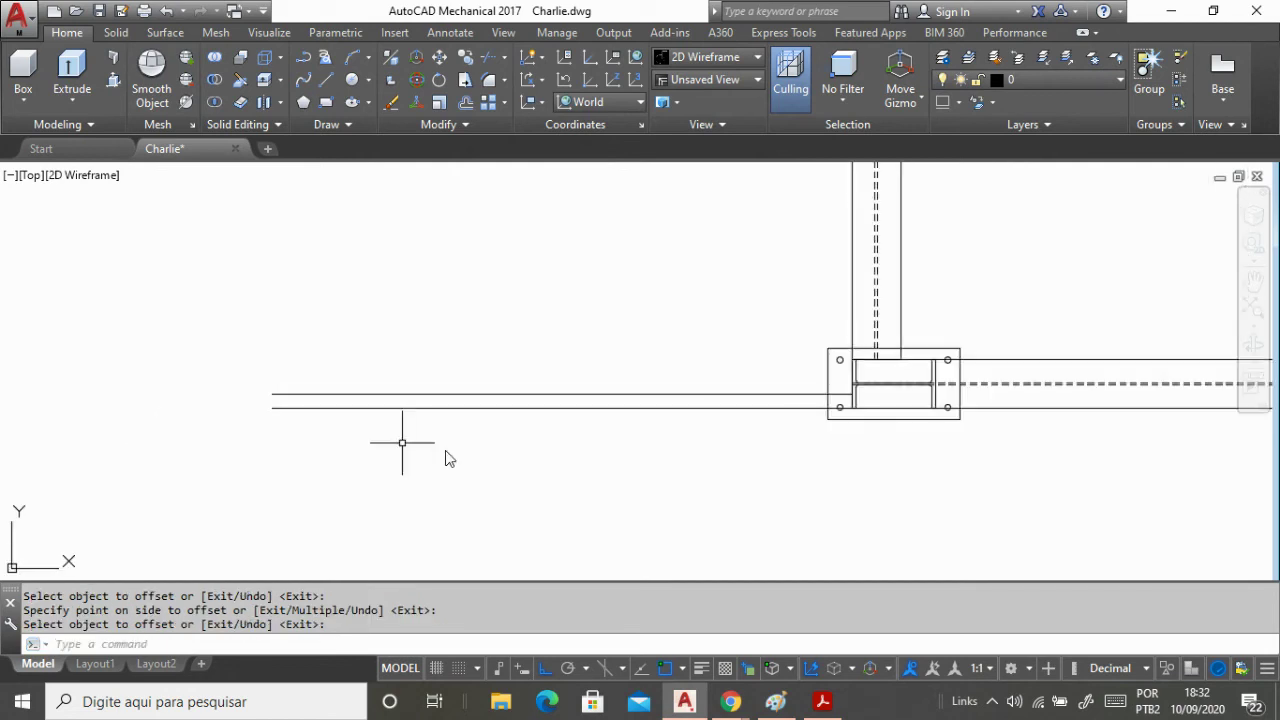
scroll(503, 452, up, 2)
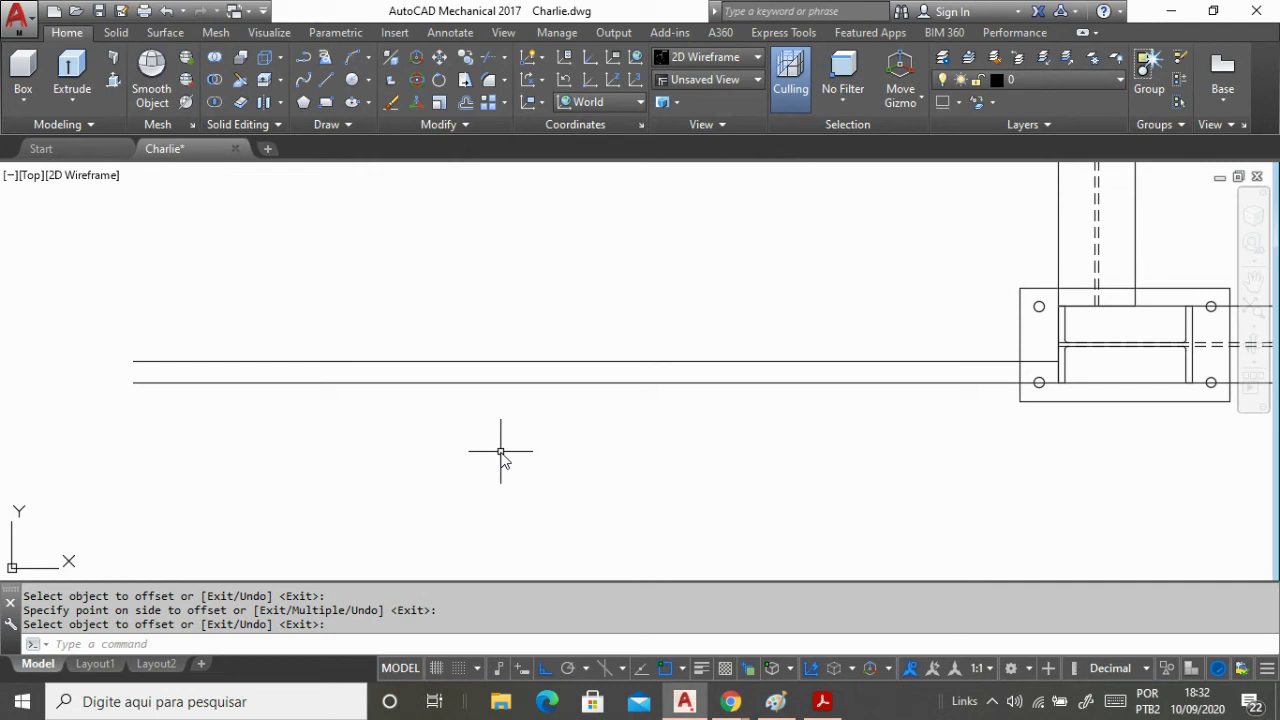
key(Return)
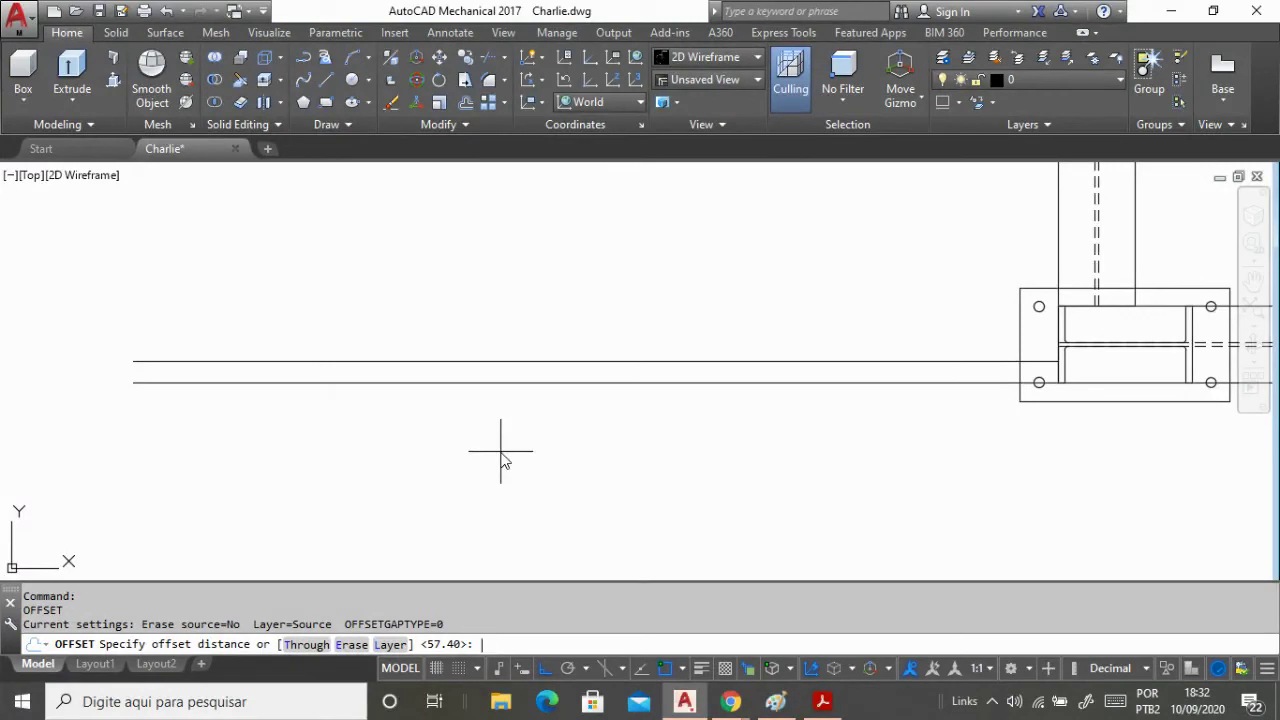
text(9.52)
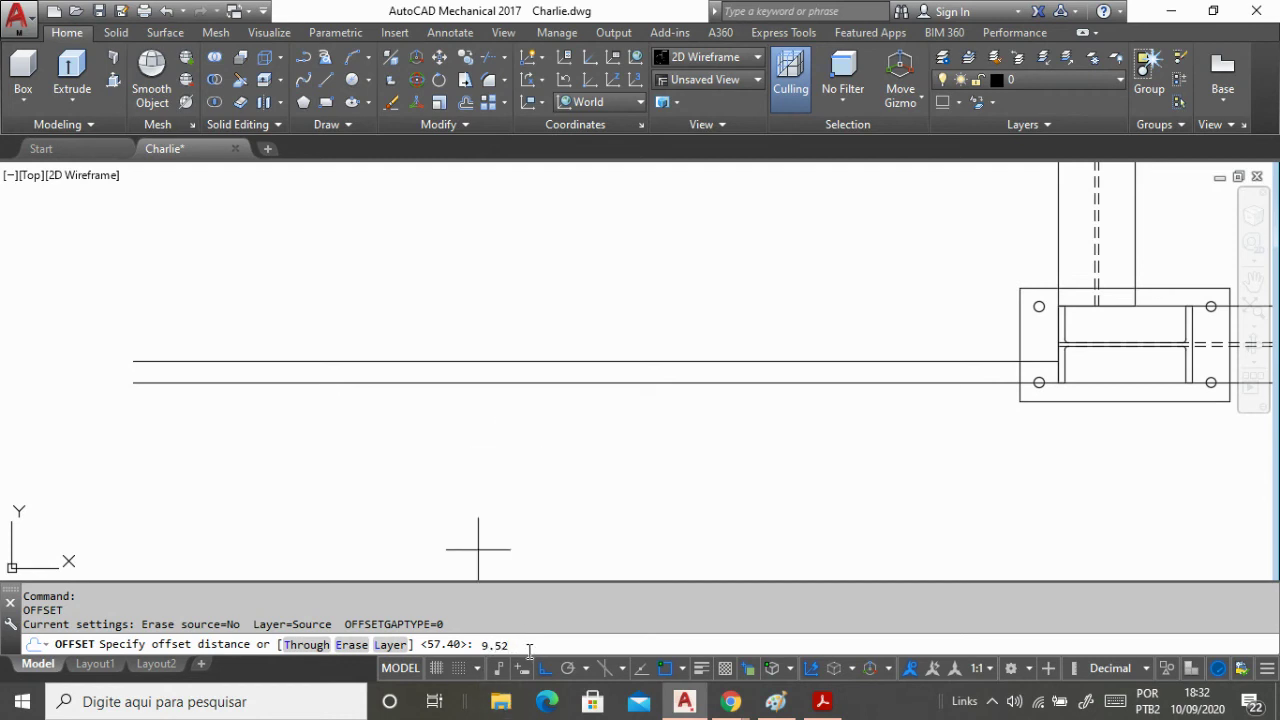
key(Return)
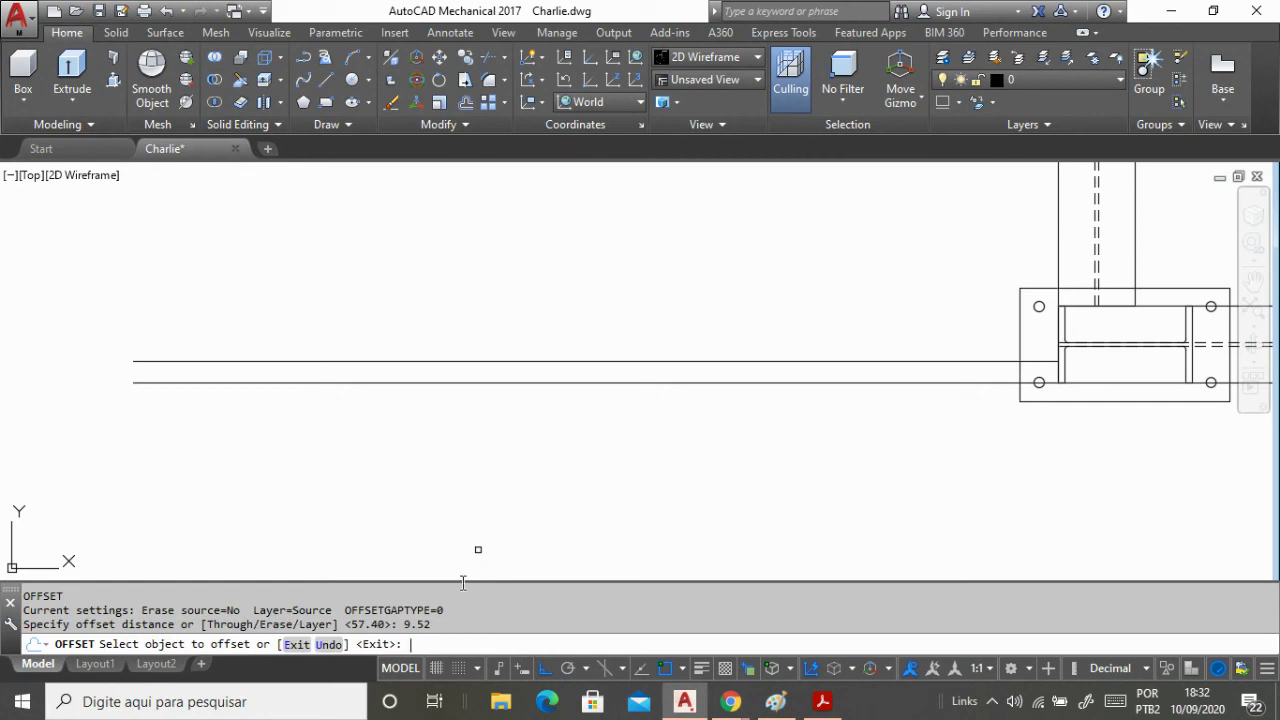
click(368, 362)
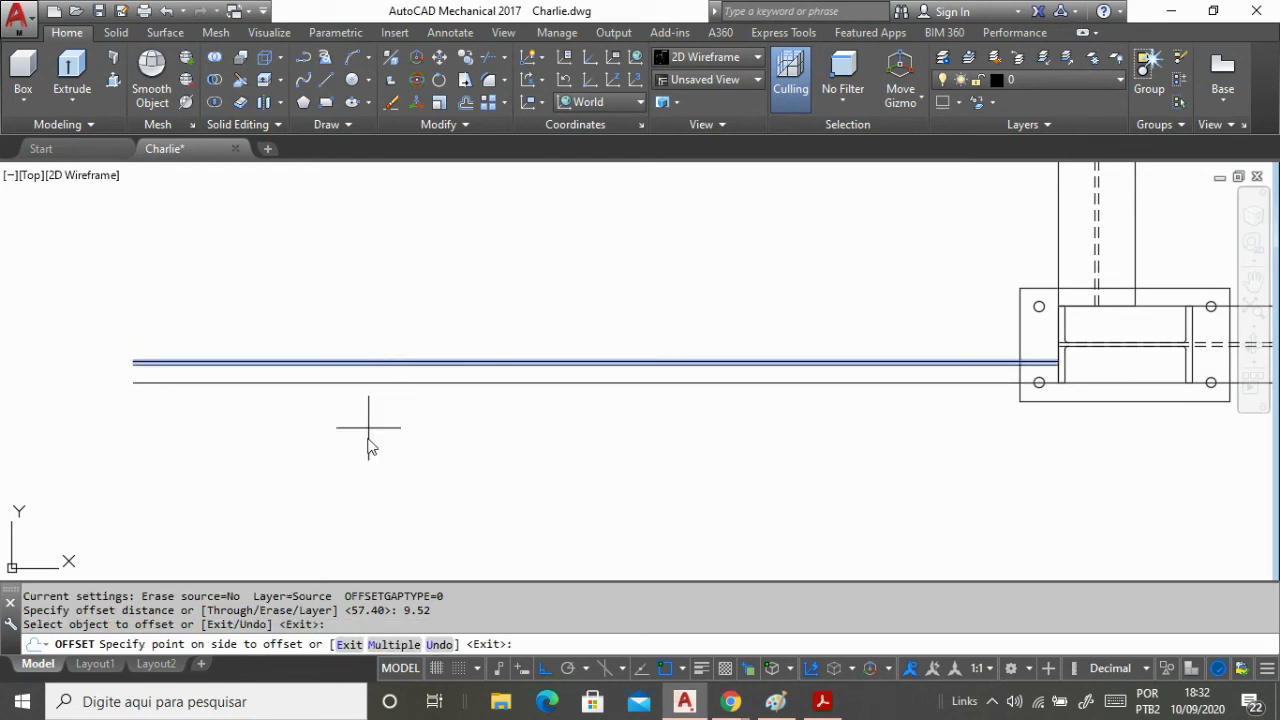
click(376, 547)
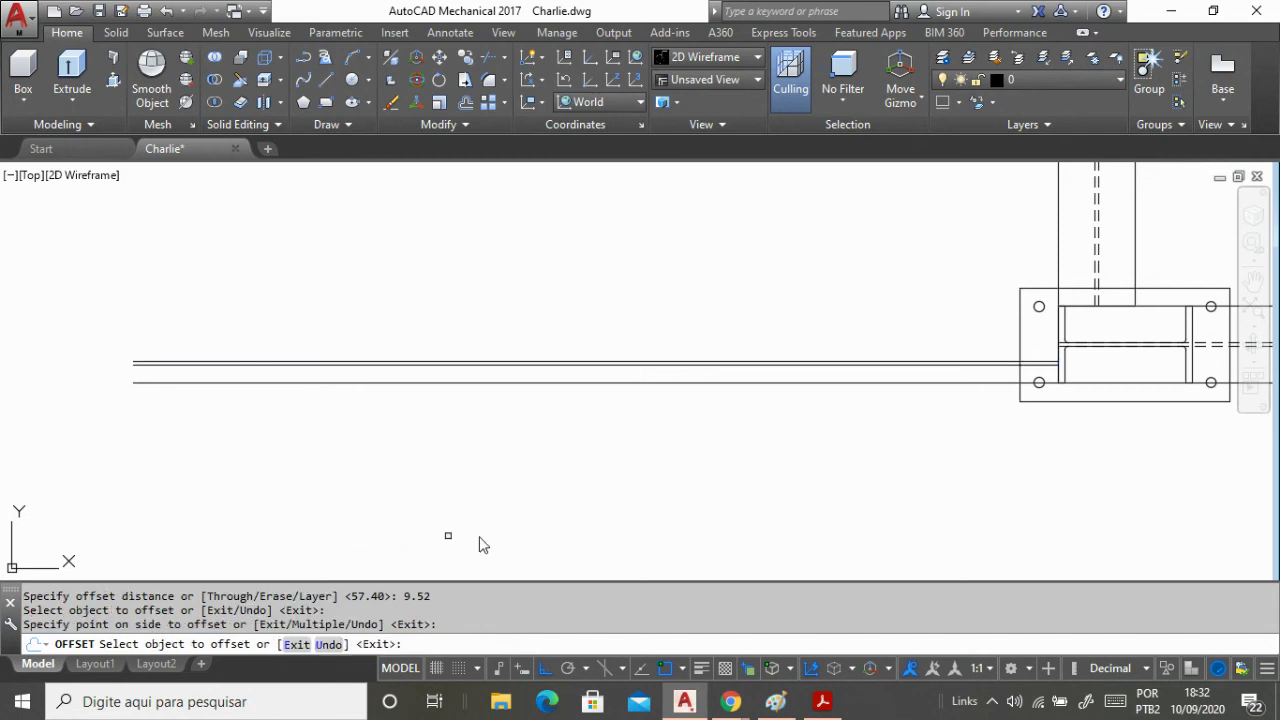
key(Return)
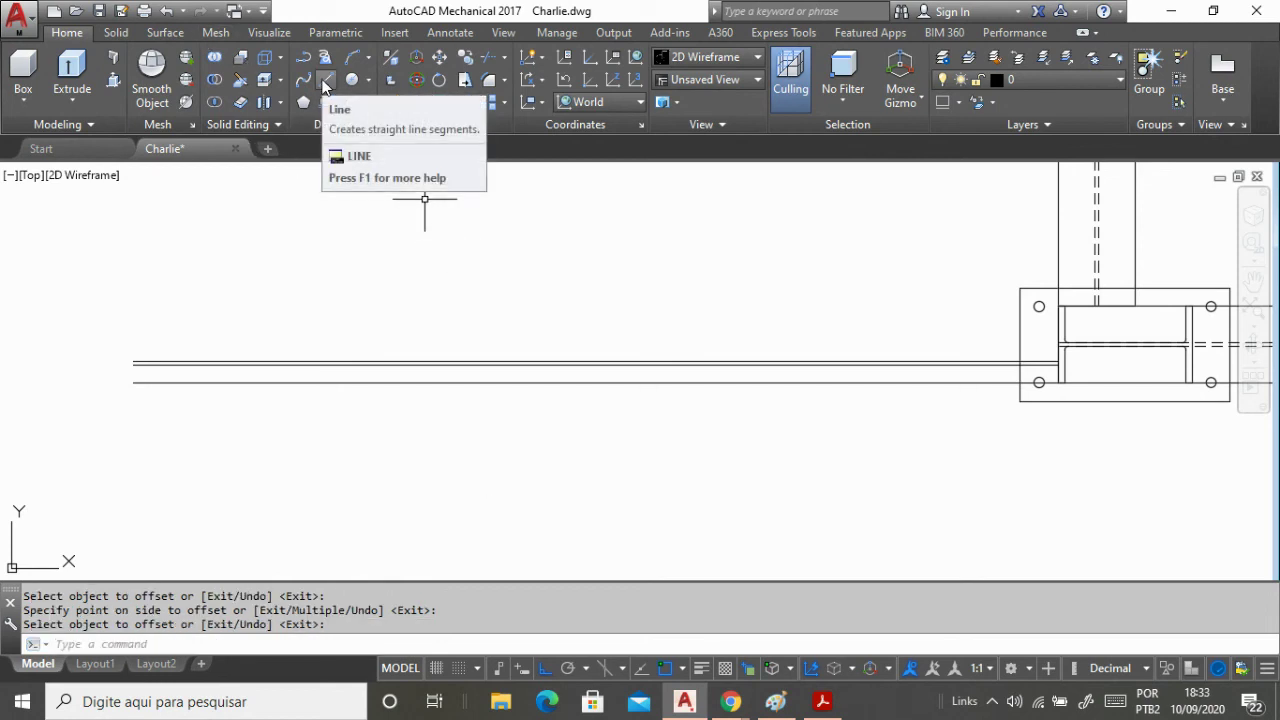
Close the left end of the three horizontal lines with a vertical line from the lowest line's endpoint to the uppermost line's endpoint.
click(133, 382)
scroll(135, 386, up, 6)
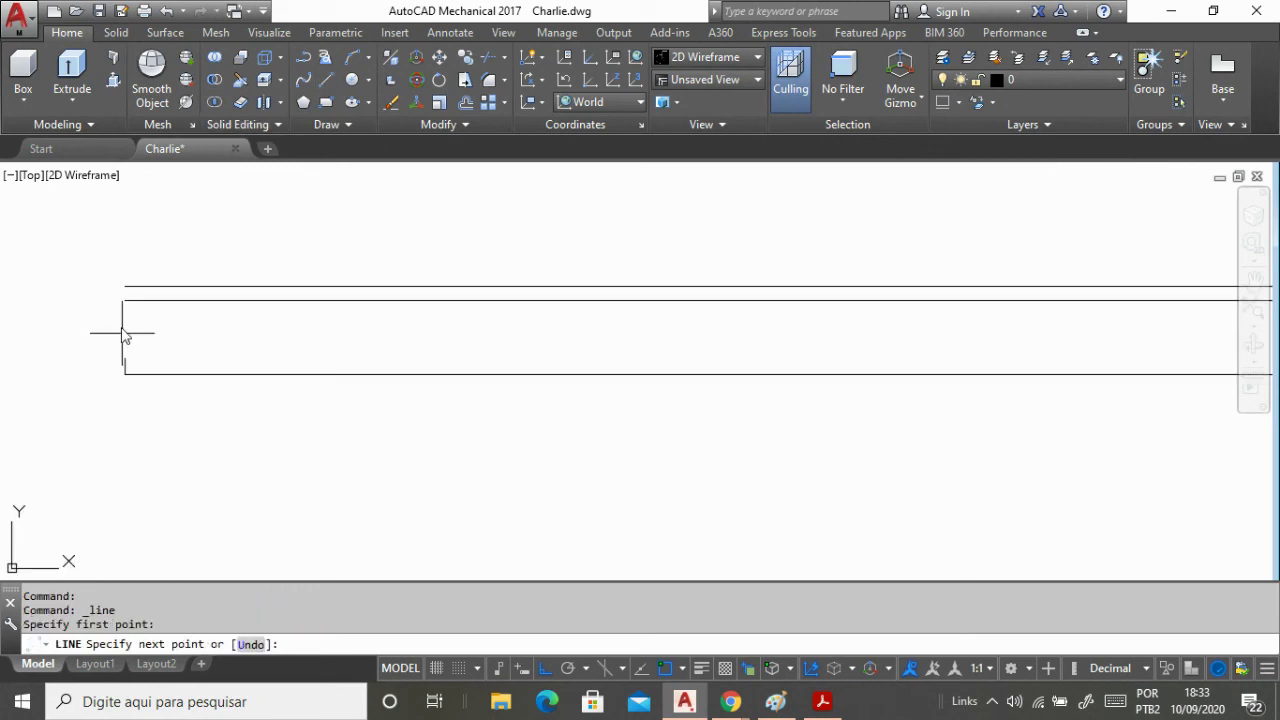
click(125, 288)
scroll(263, 468, down, 4)
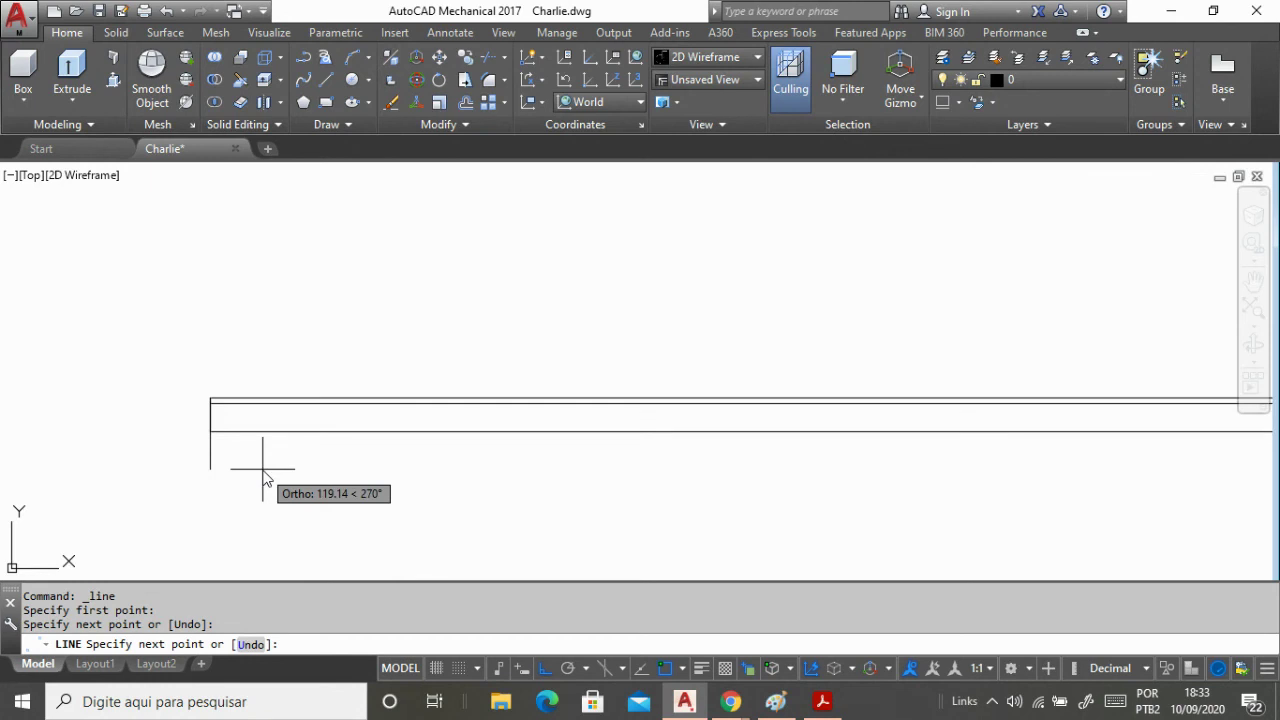
key(Escape)
scroll(190, 436, down, 3)
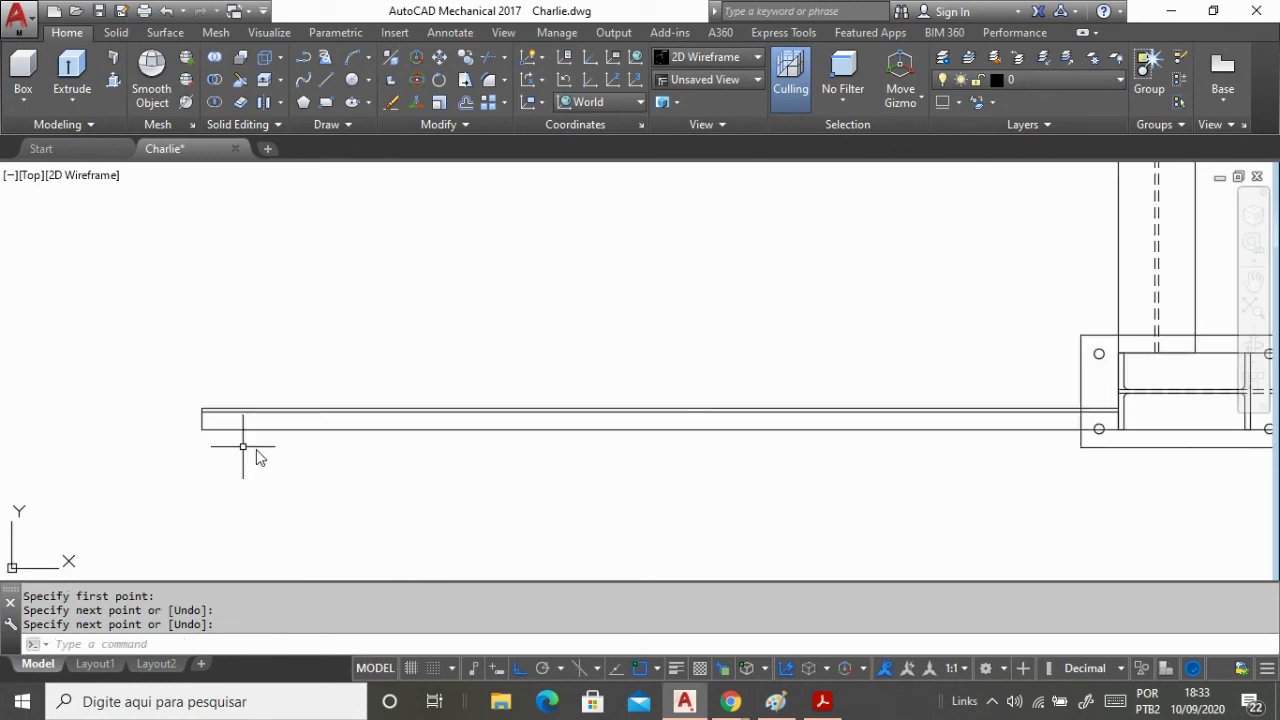
Draw a line 500 units up from the upper horizontal line's endpoint at the I-section, continuing about 1310 units horizontally leftward.
scroll(400, 343, down, 2)
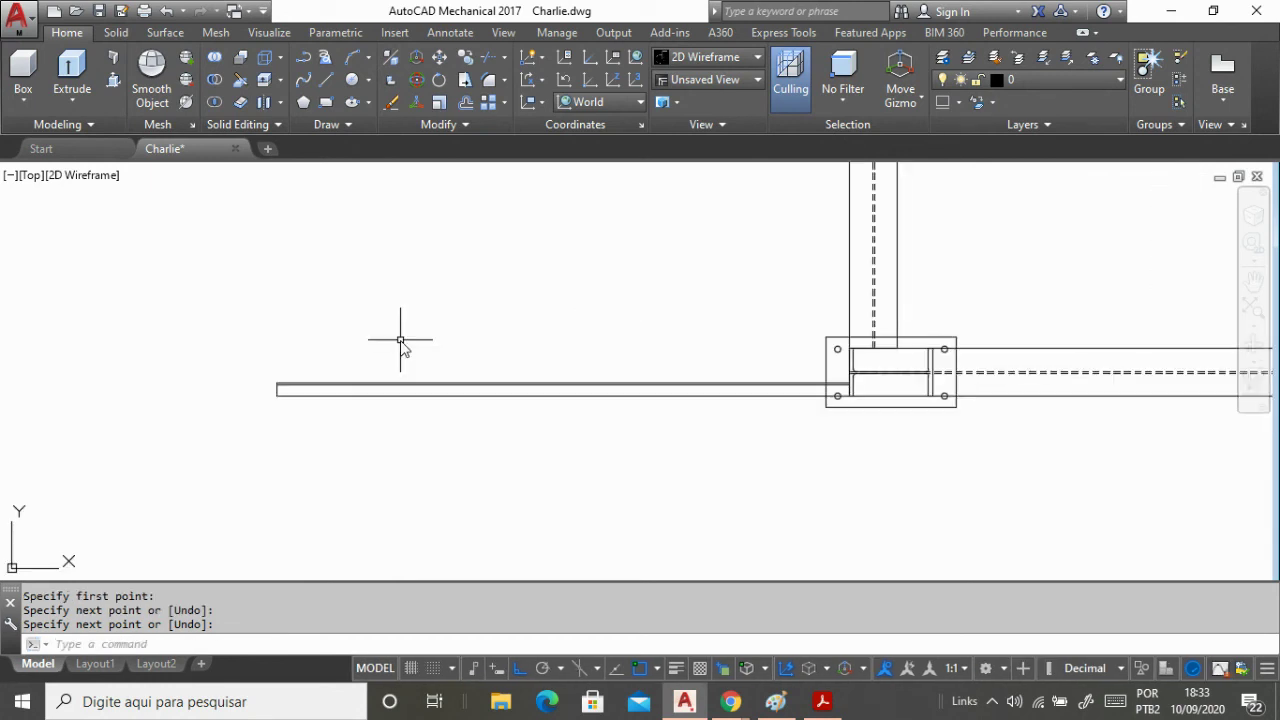
scroll(858, 396, up, 2)
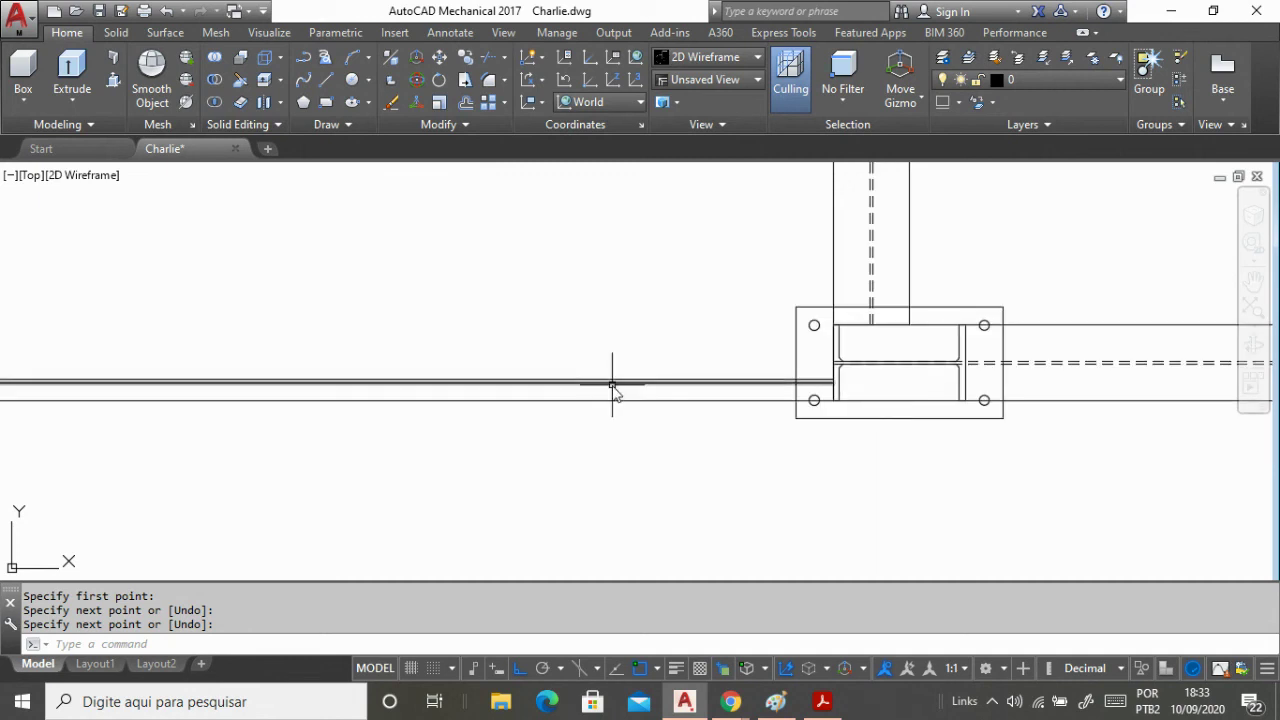
scroll(614, 390, down, 2)
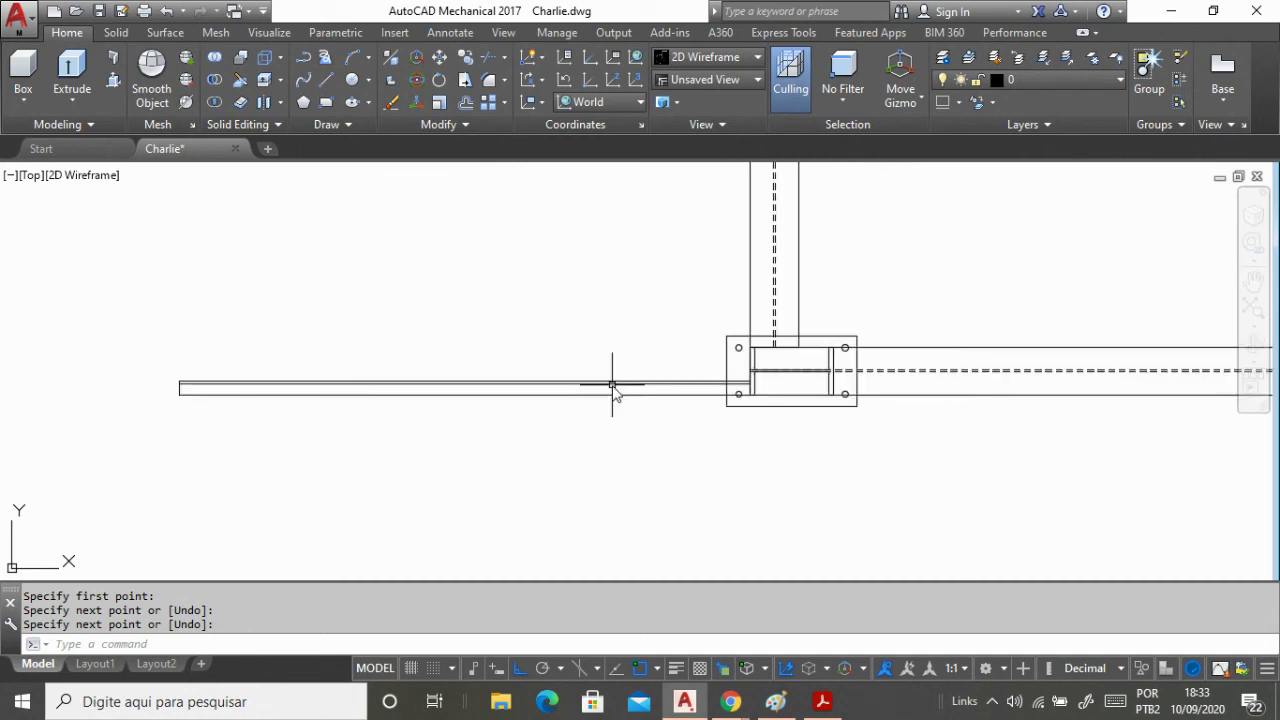
click(326, 79)
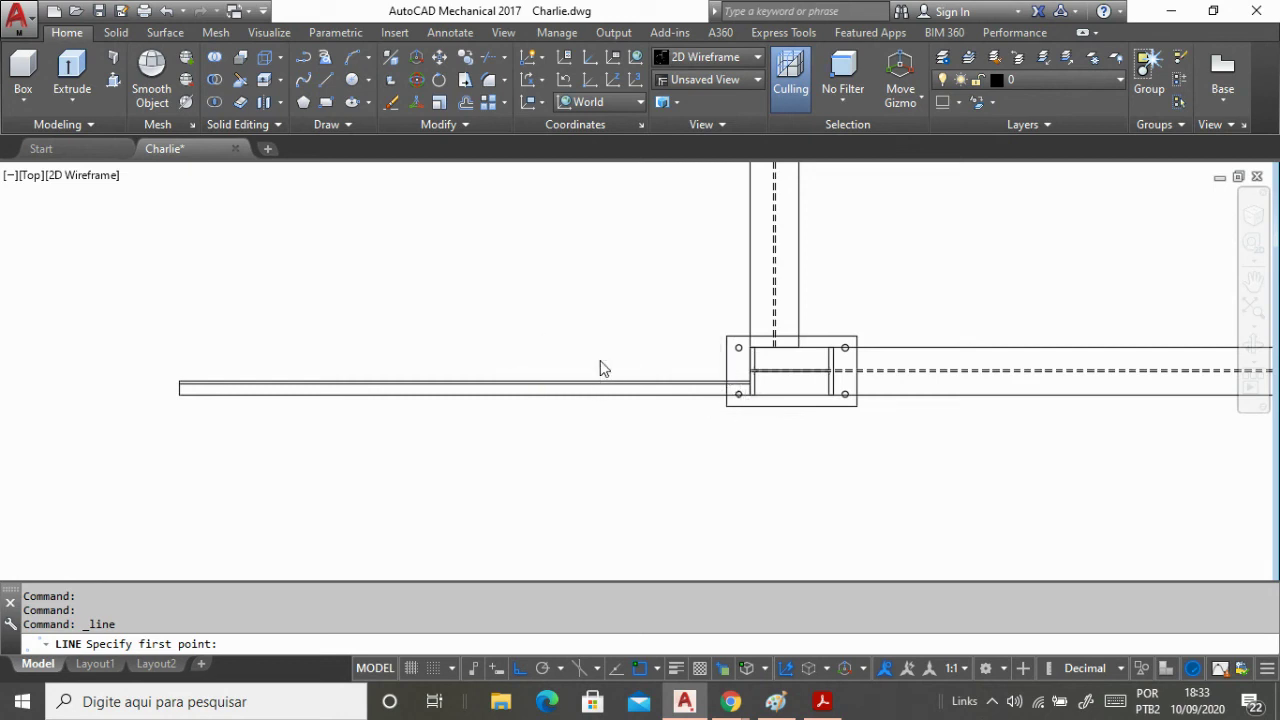
scroll(600, 365, up, 2)
scroll(819, 385, up, 4)
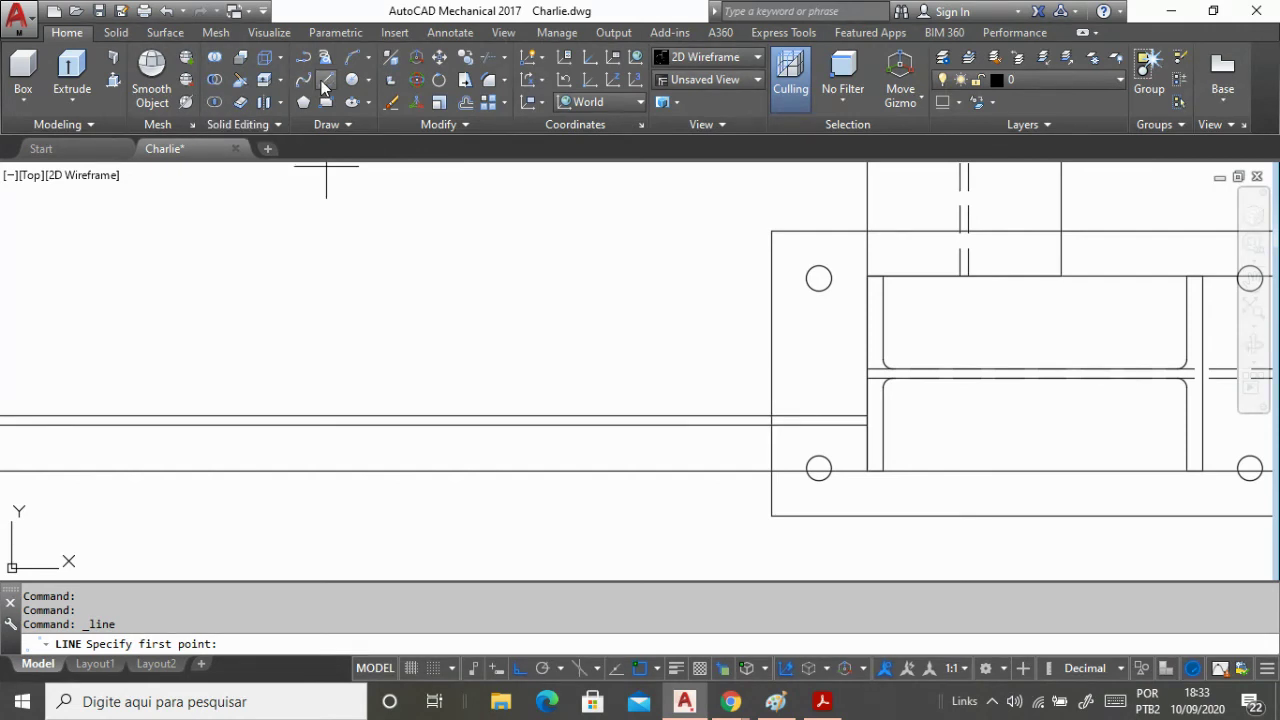
click(325, 85)
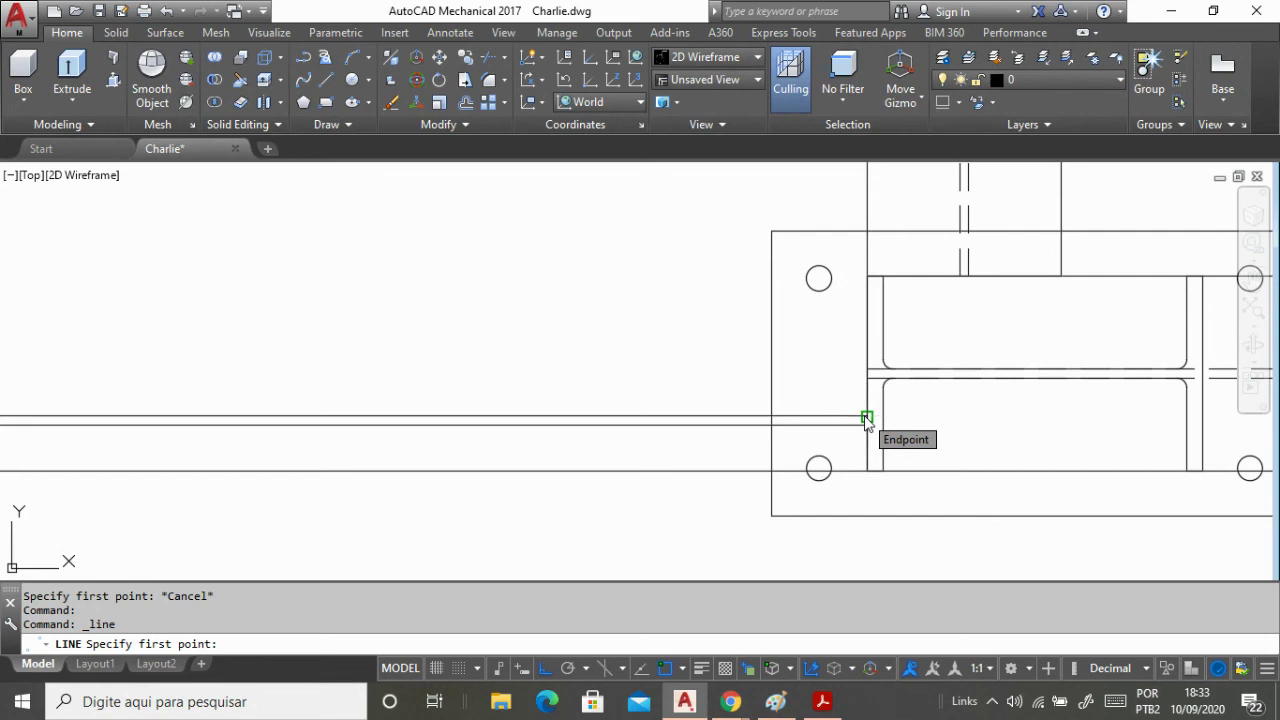
click(866, 418)
scroll(805, 540, down, 4)
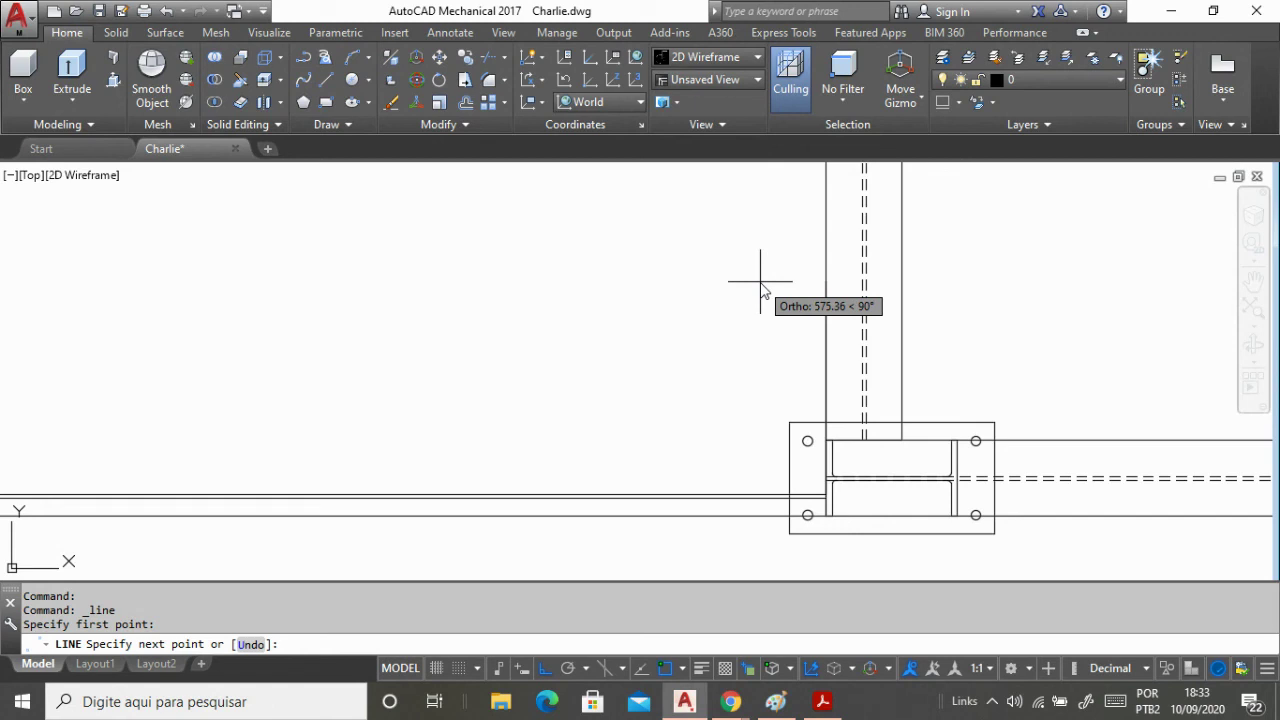
text(500)
key(Return)
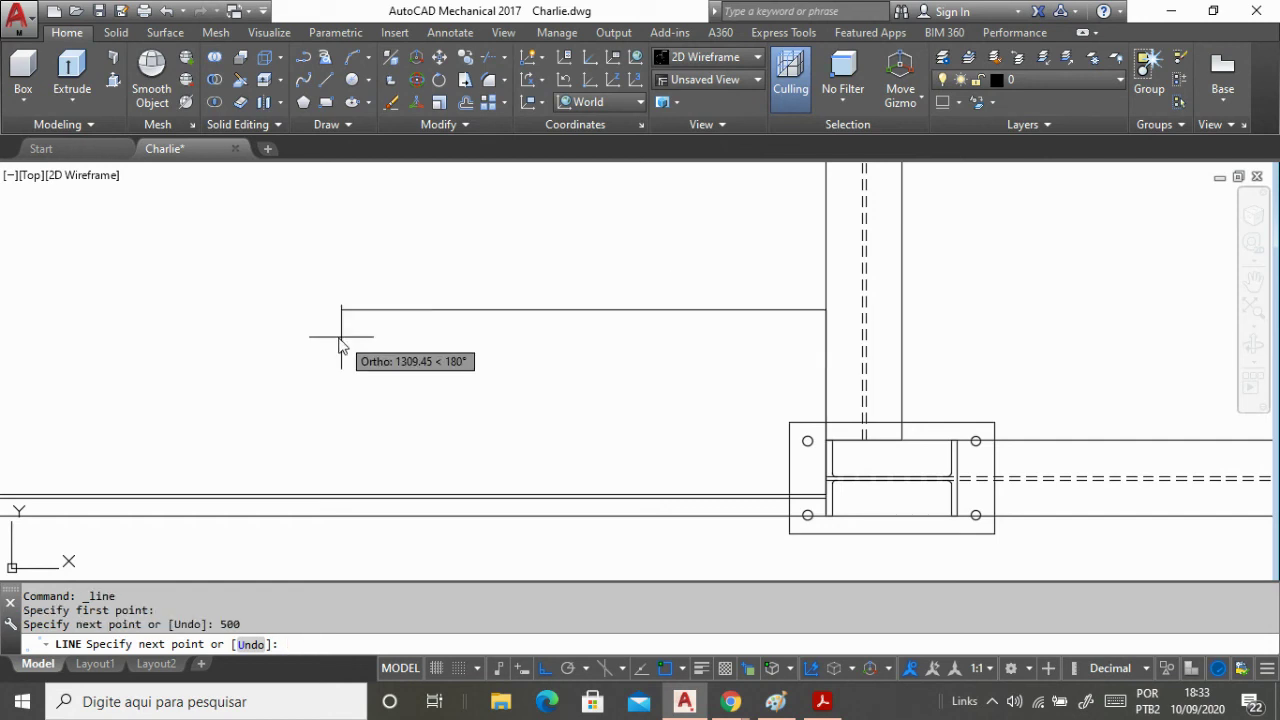
click(338, 340)
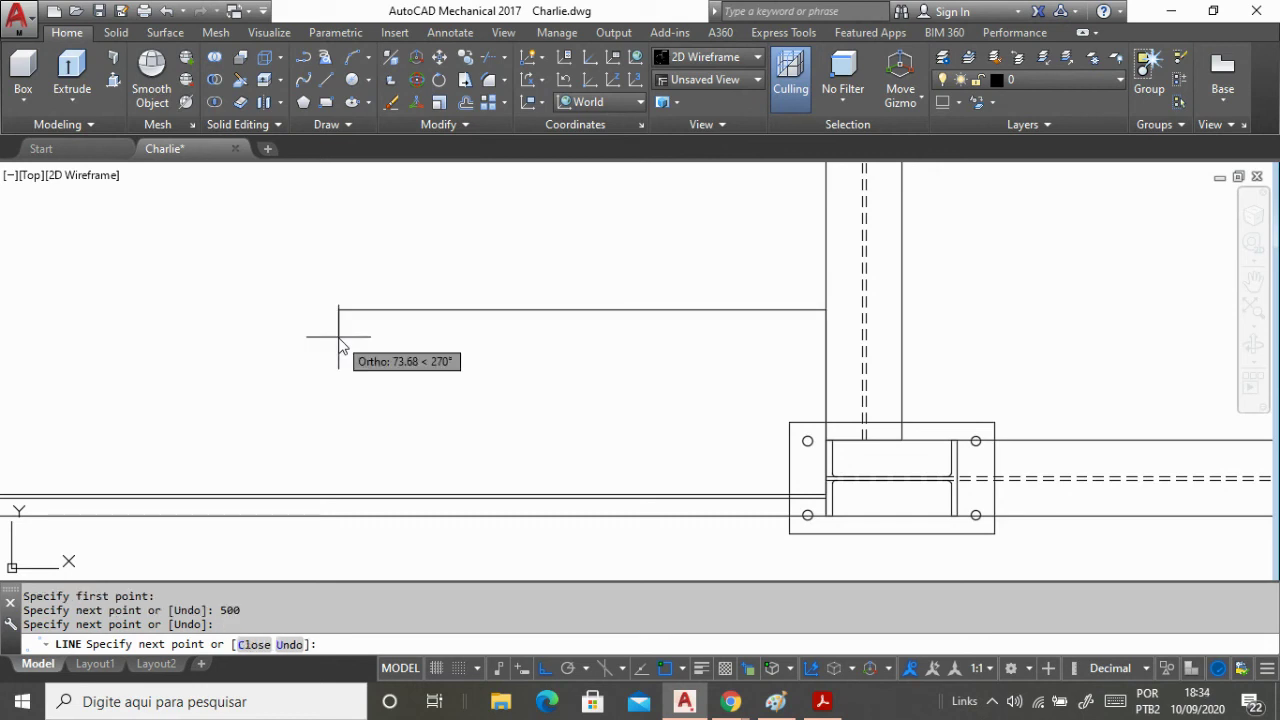
key(Escape)
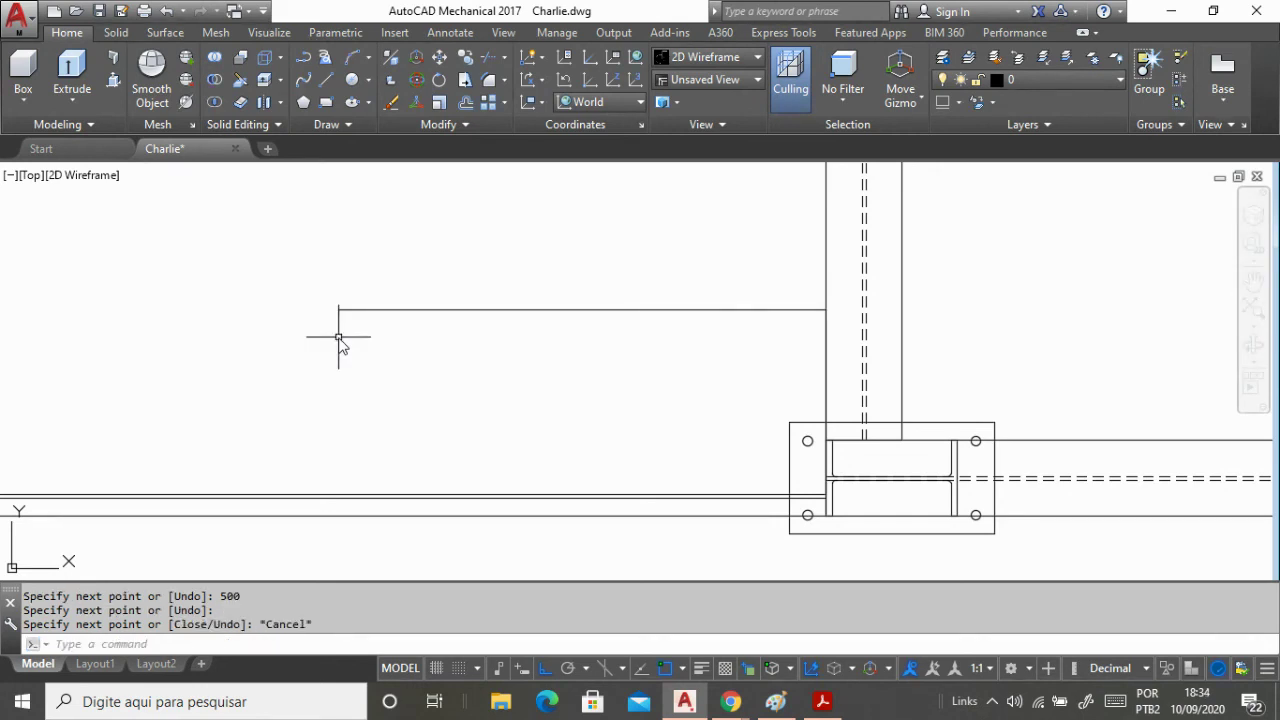
Mirror the lower-left horizontal member's three long lines and closing end line about the horizontal helper line, keeping the originals and dismissing the Autodesk notification window.
text(MIRRo)
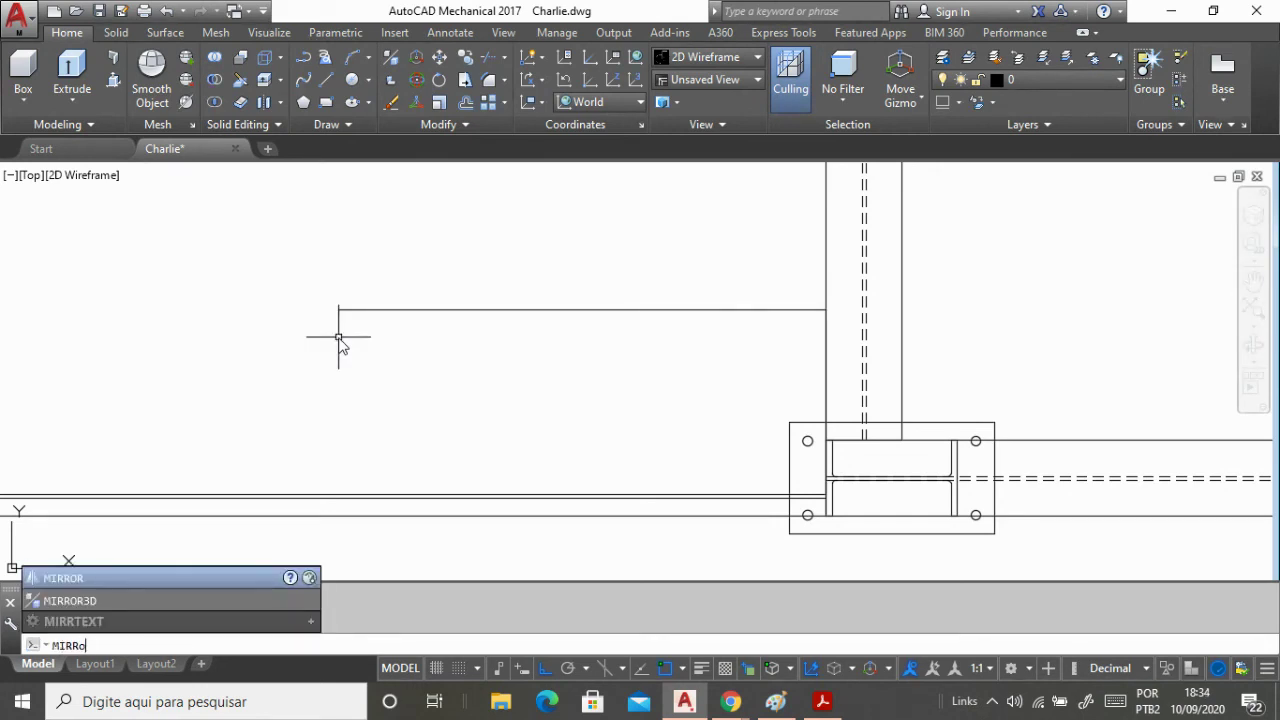
text(R)
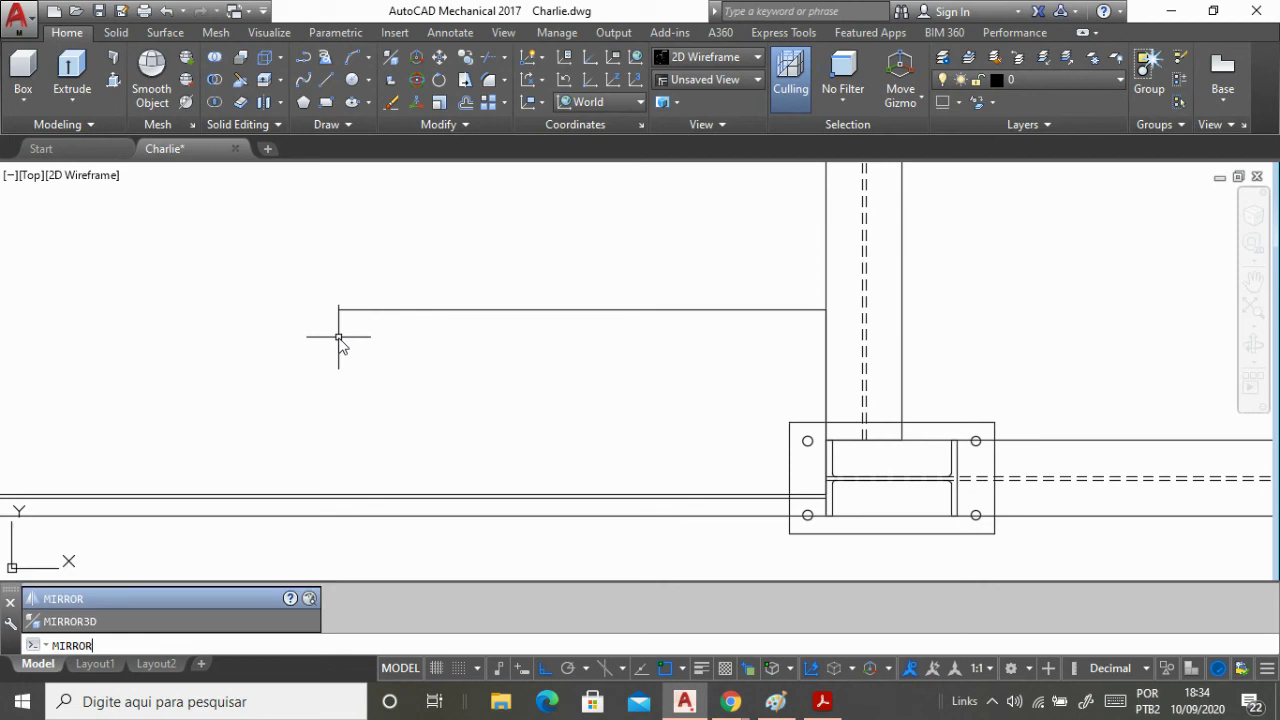
click(118, 599)
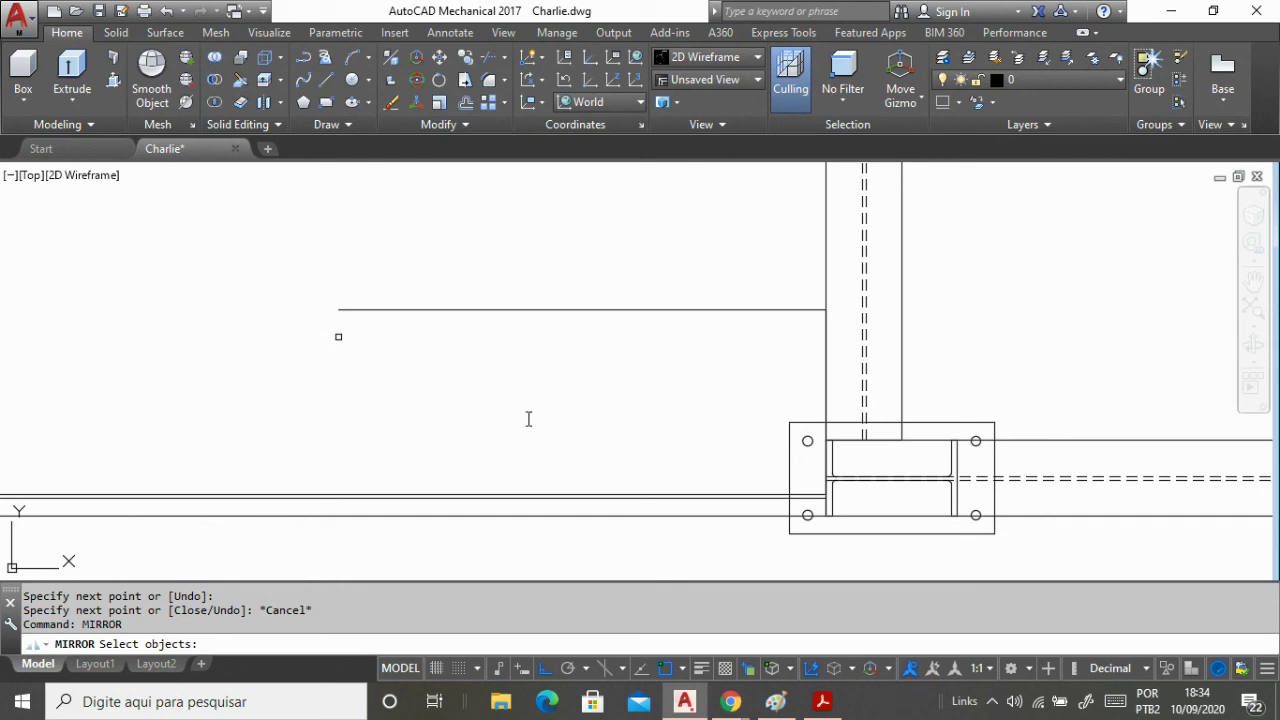
scroll(474, 337, down, 3)
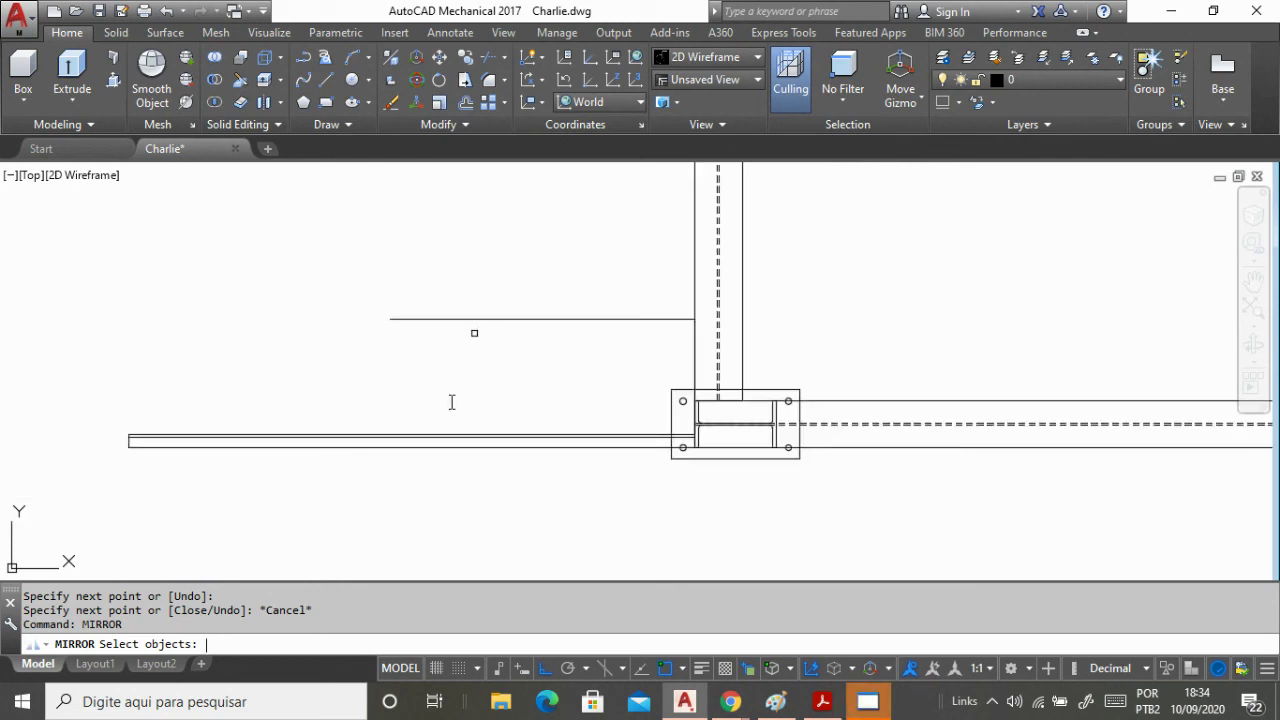
scroll(124, 440, up, 5)
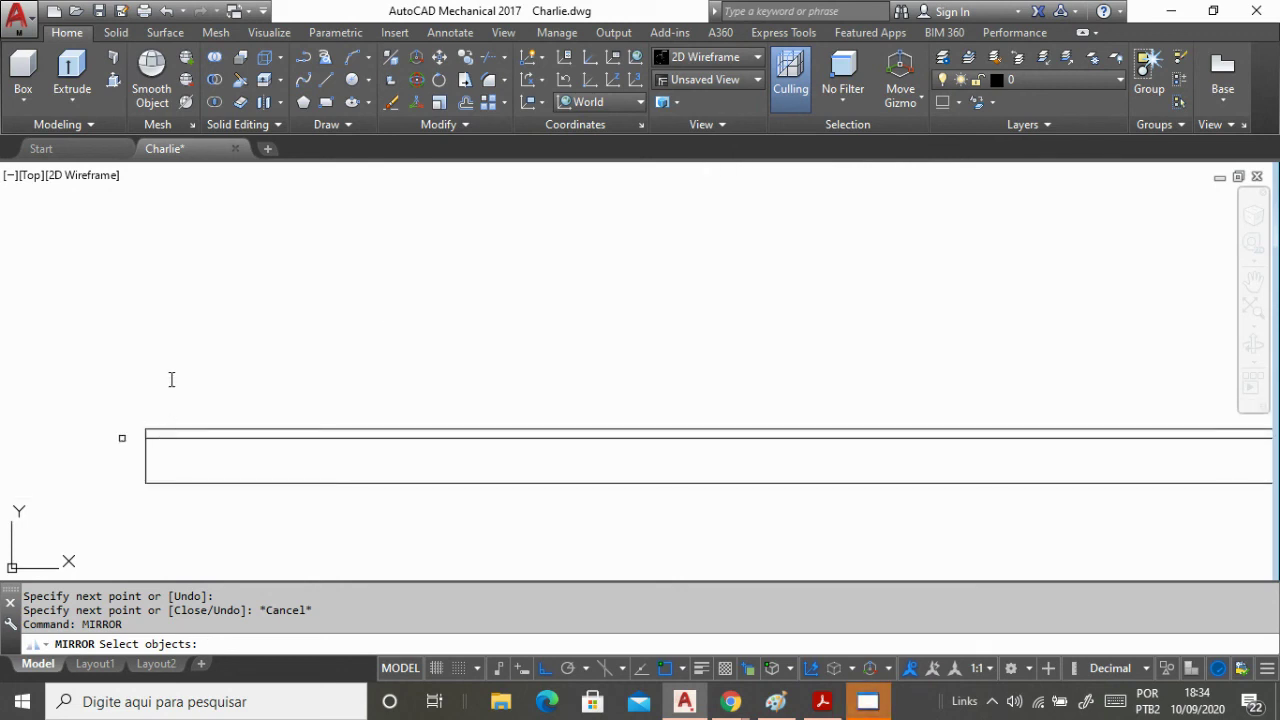
click(122, 438)
click(124, 439)
click(181, 436)
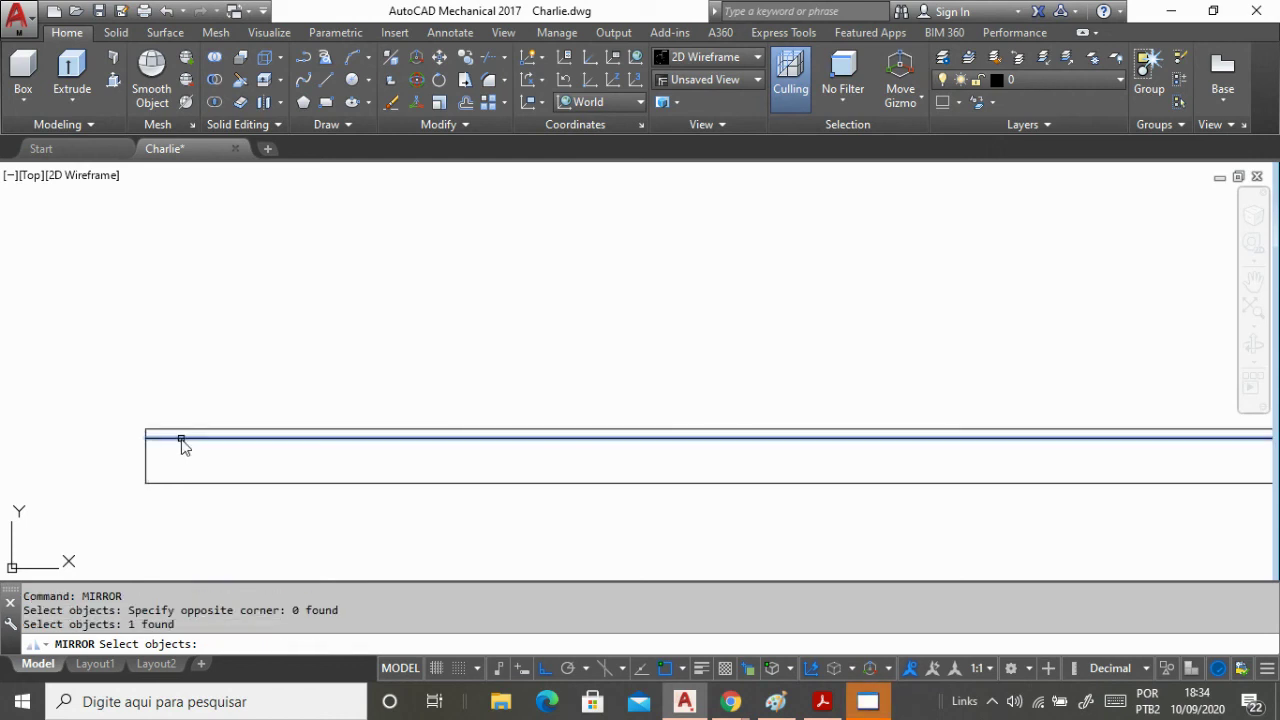
click(182, 435)
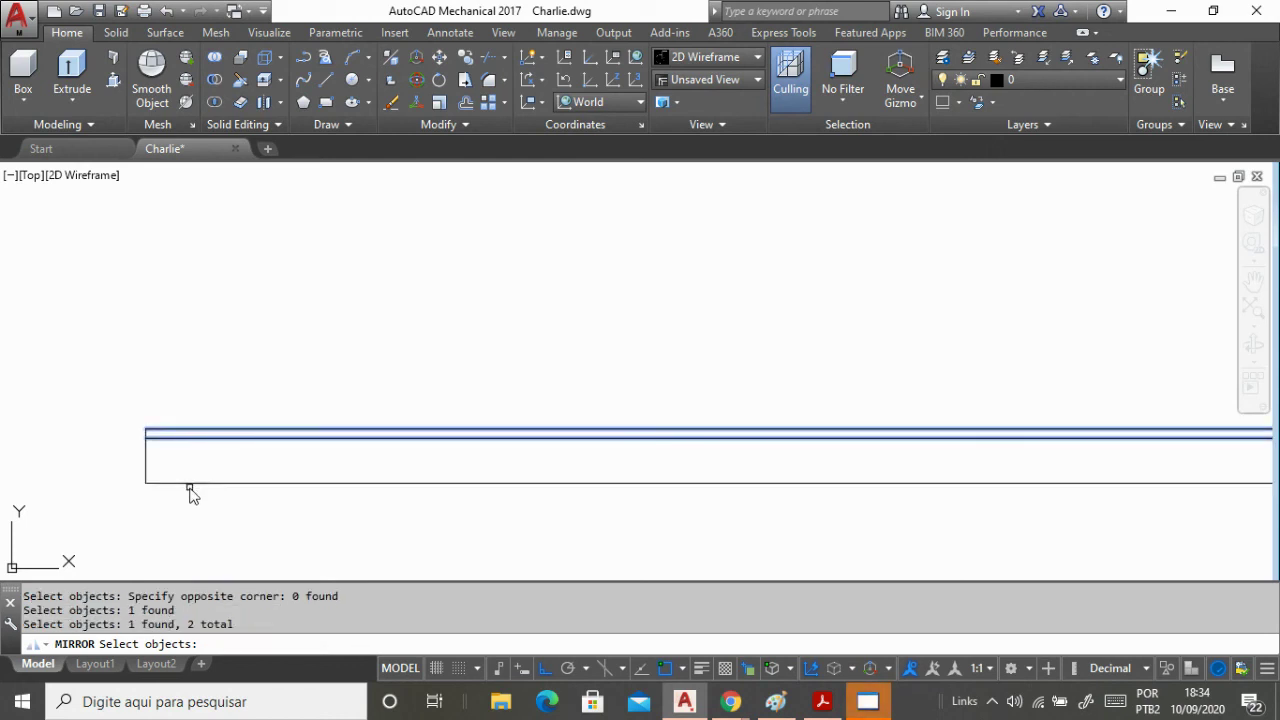
click(174, 483)
click(113, 373)
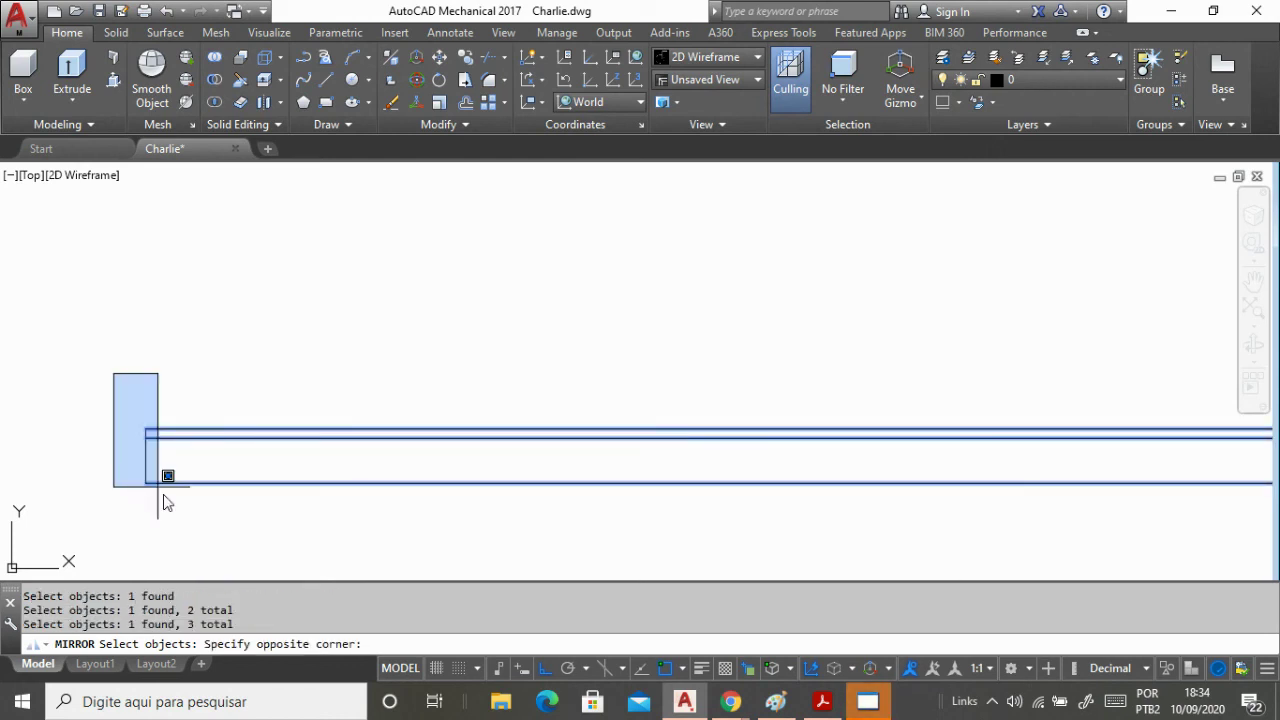
click(184, 514)
scroll(184, 514, down, 4)
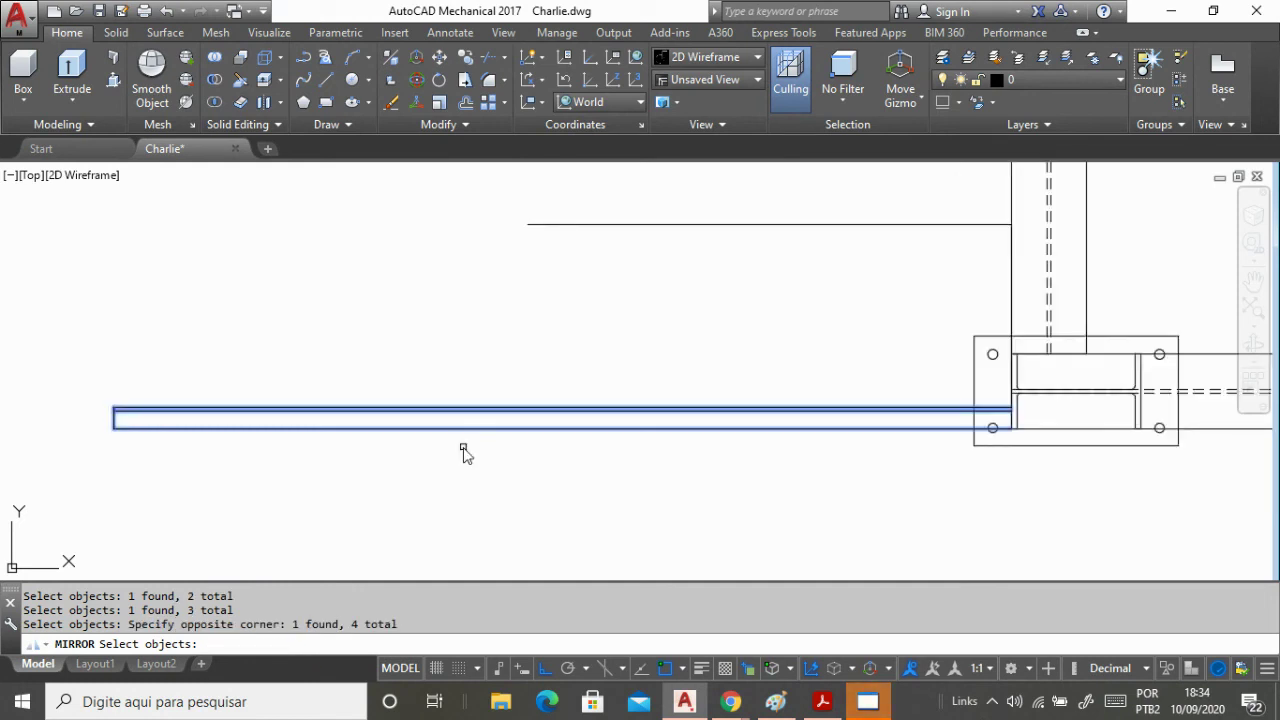
key(Return)
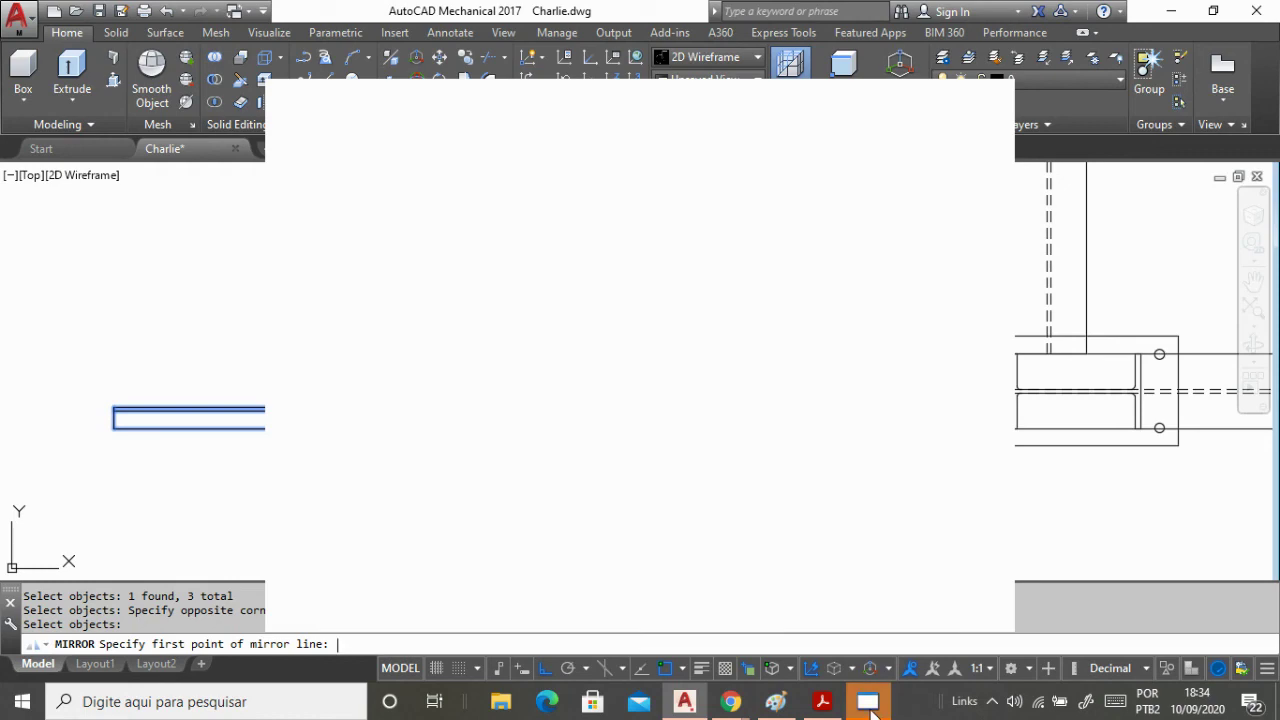
mouse_move(868, 705)
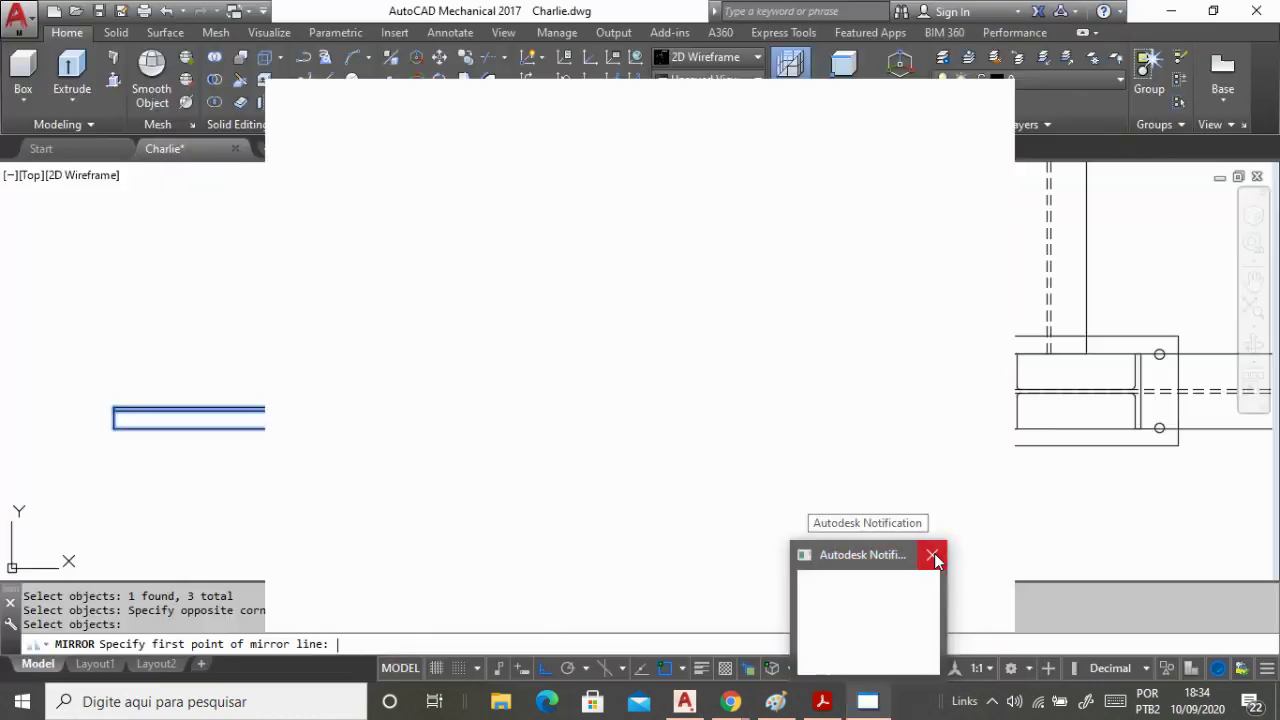
click(932, 558)
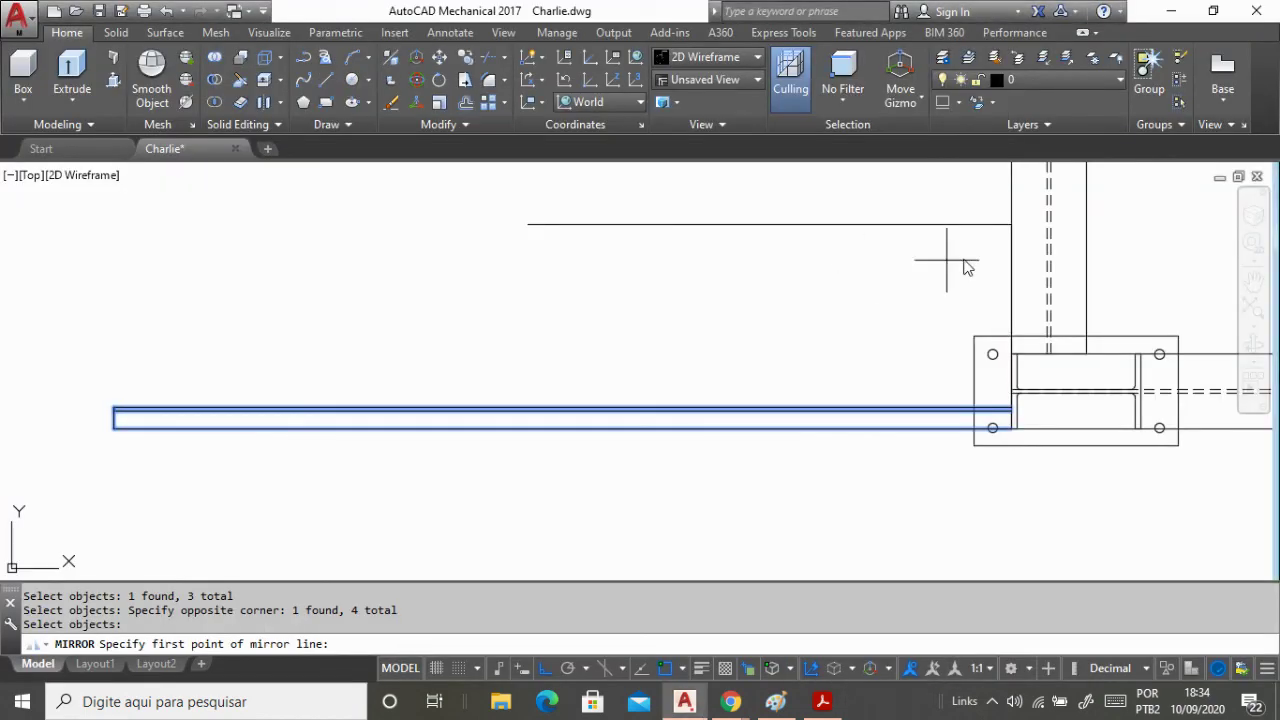
click(1011, 224)
scroll(705, 345, down, 5)
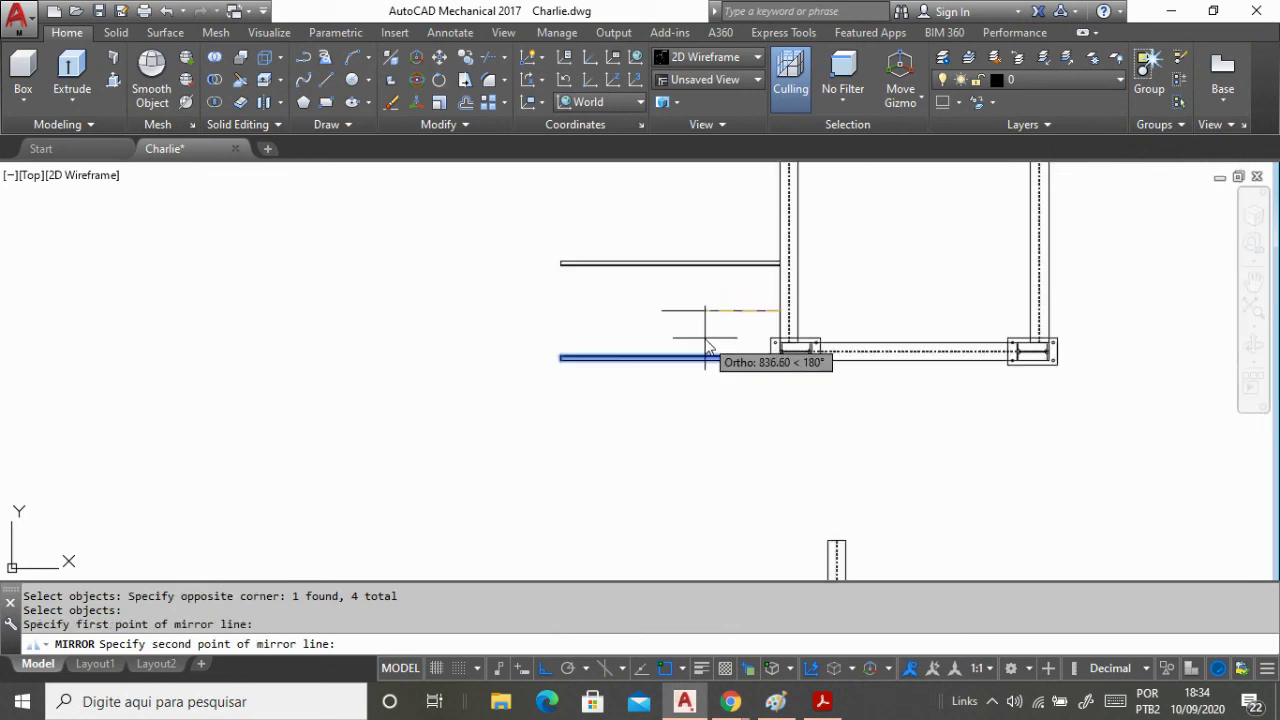
click(381, 296)
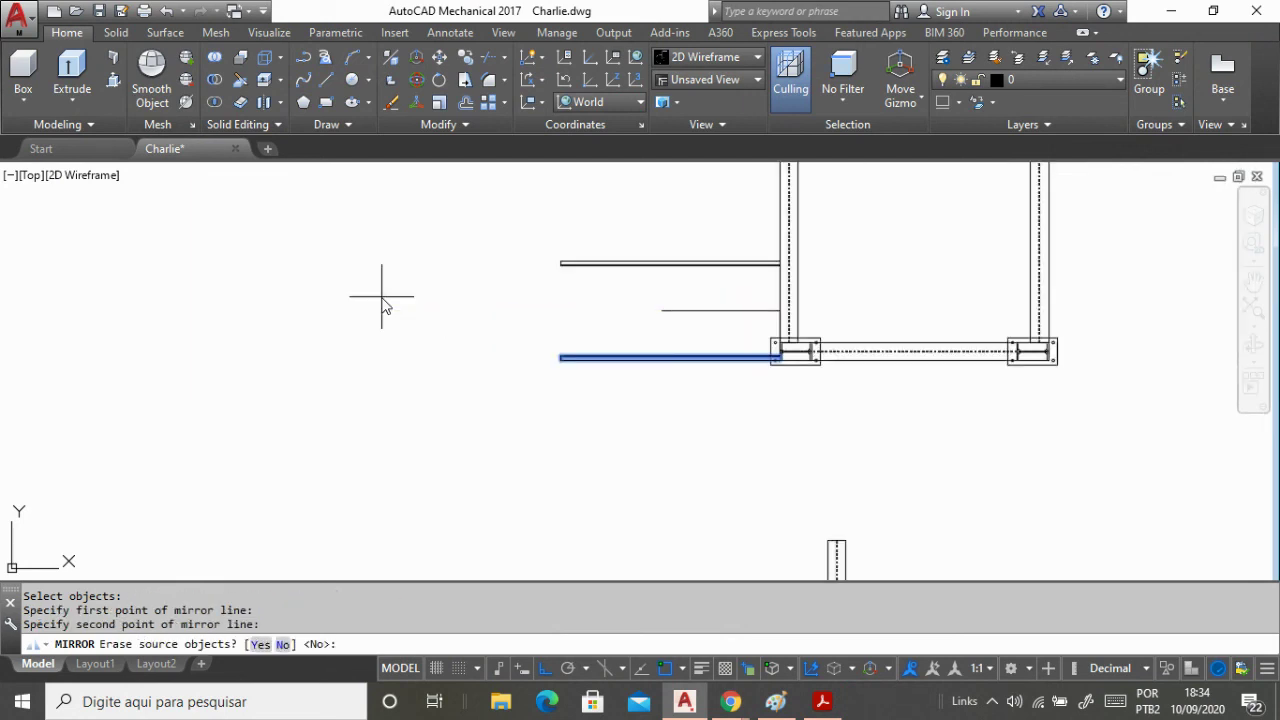
key(Return)
Delete the horizontal helper line and its 500-unit vertical line beside the lower-left column.
scroll(755, 310, up, 5)
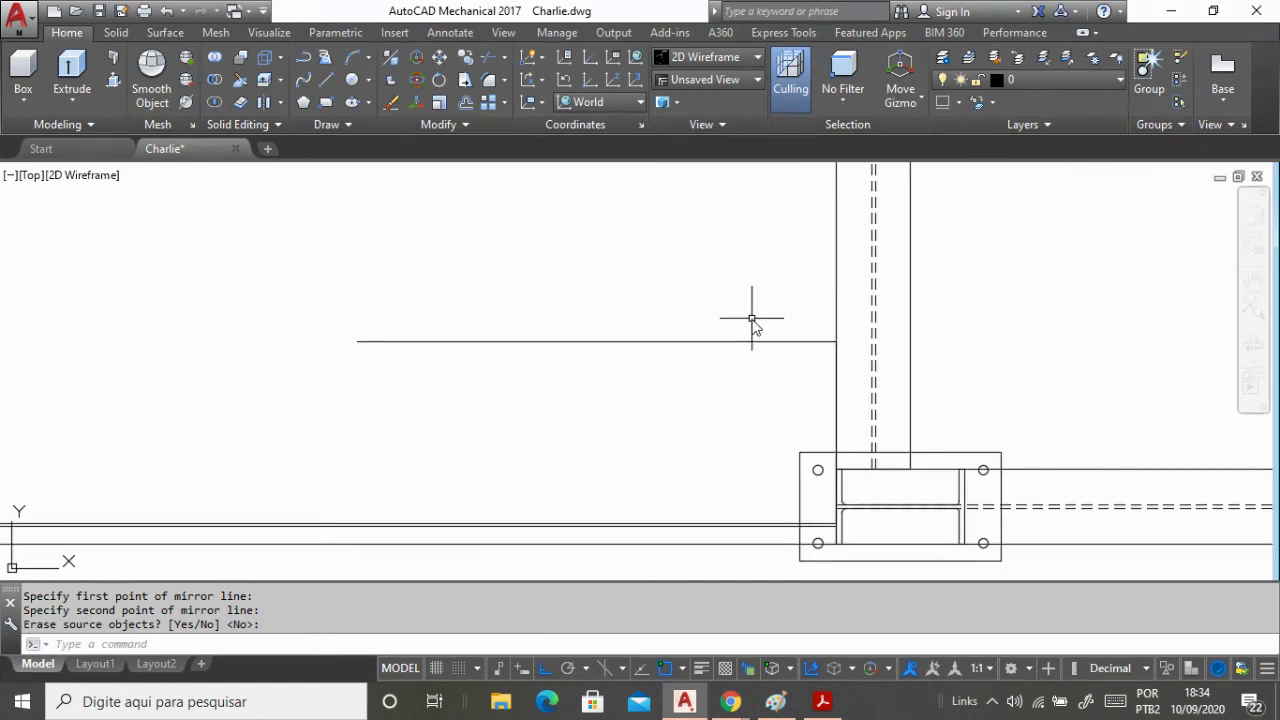
click(754, 342)
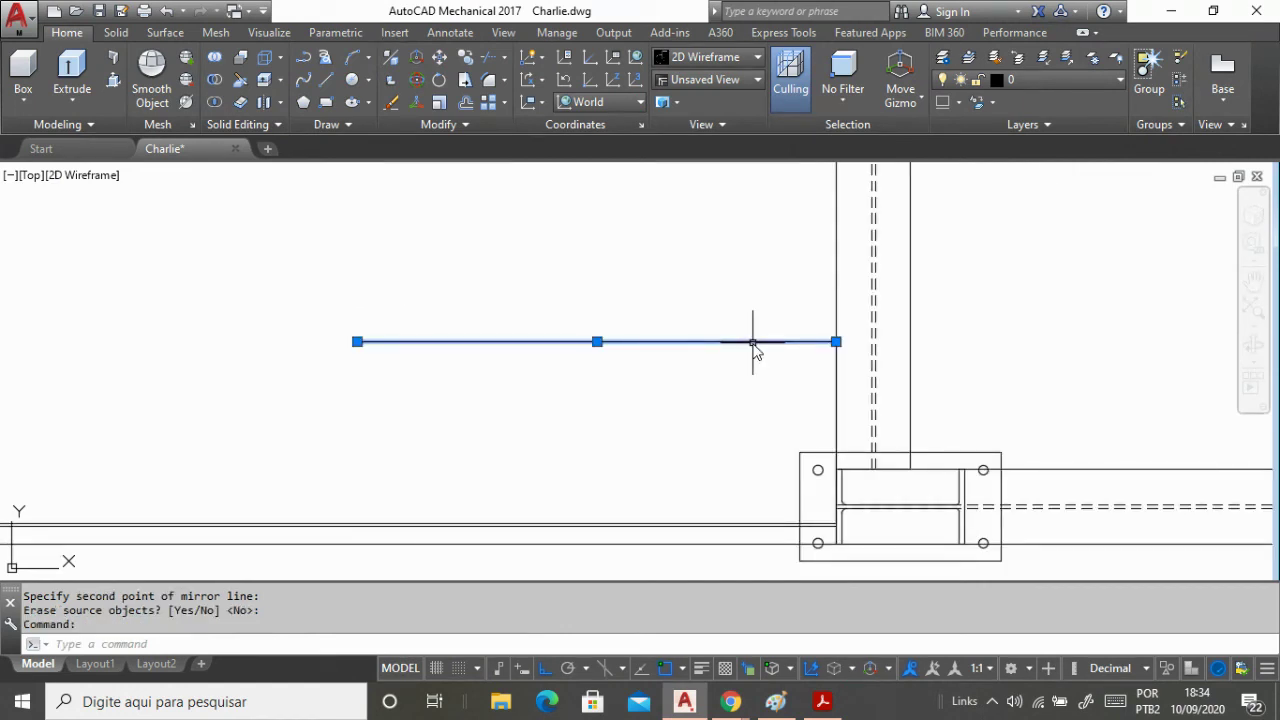
click(838, 390)
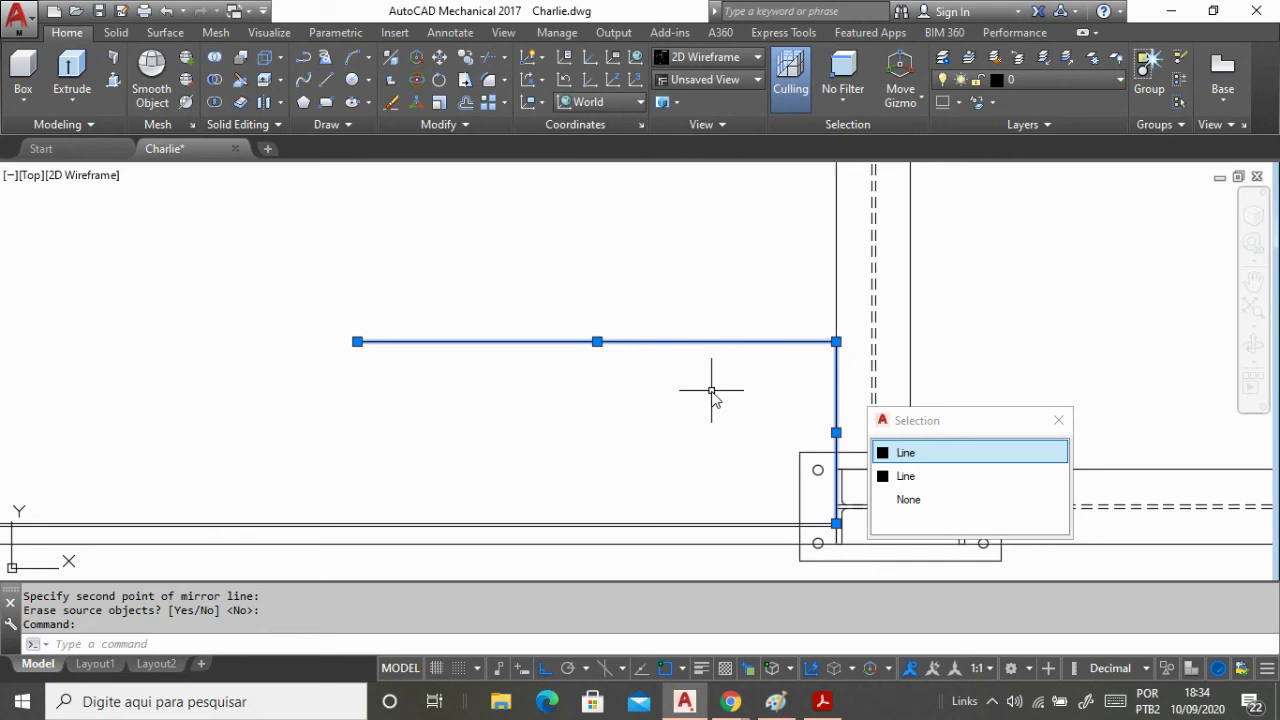
key(Delete)
scroll(712, 391, down, 4)
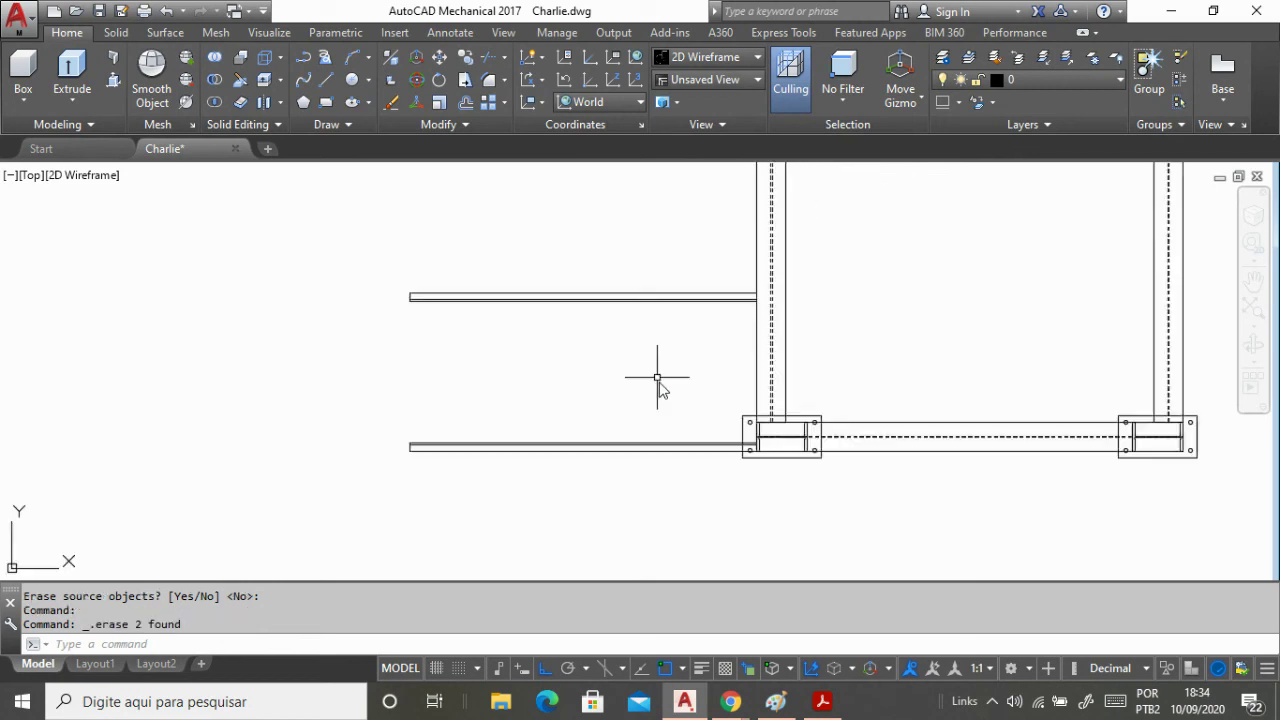
Draw a vertical line joining the left ends of the two members, from the upper member's lowest line to the lower member's uppermost line.
scroll(676, 432, down, 2)
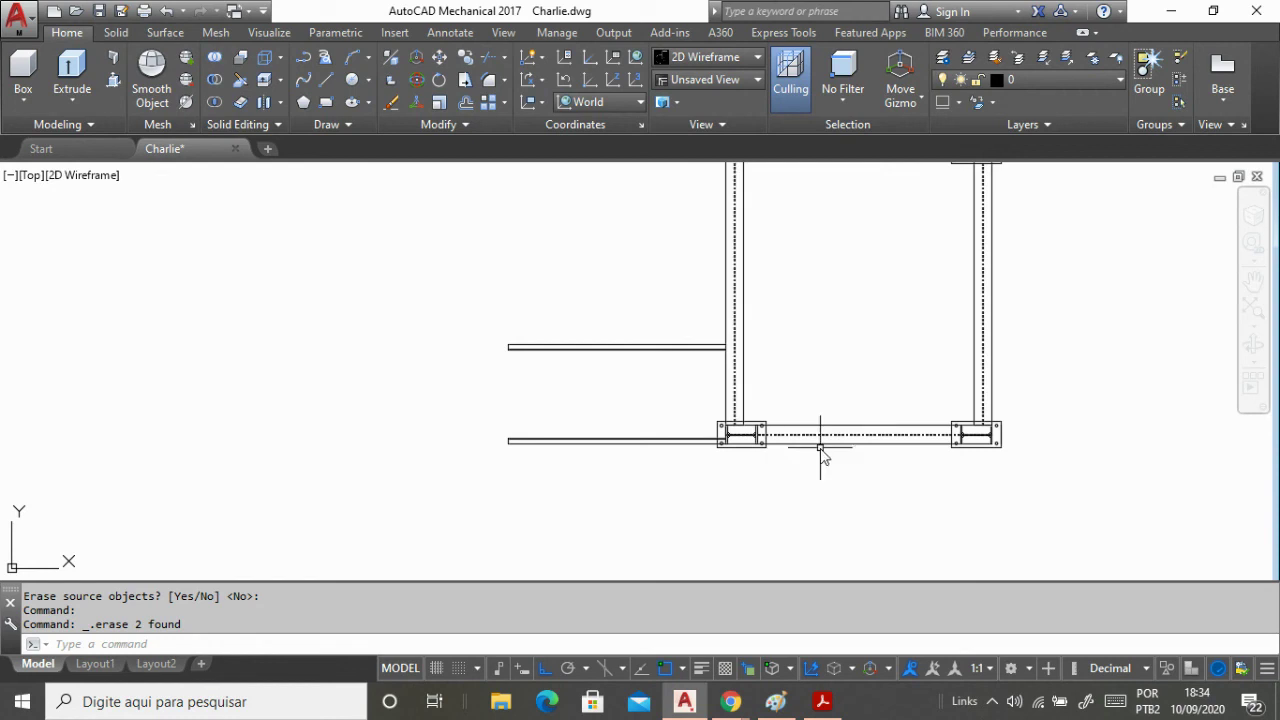
scroll(550, 432, down, 2)
scroll(559, 432, up, 2)
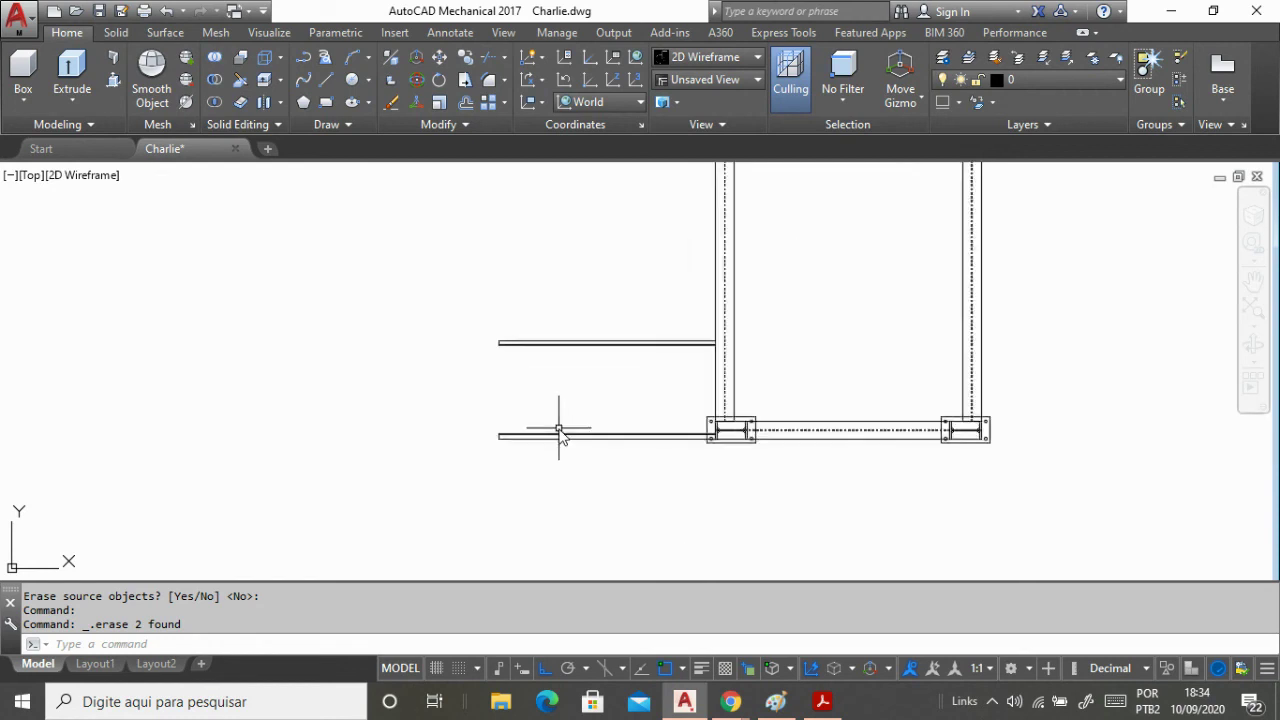
scroll(559, 432, up, 3)
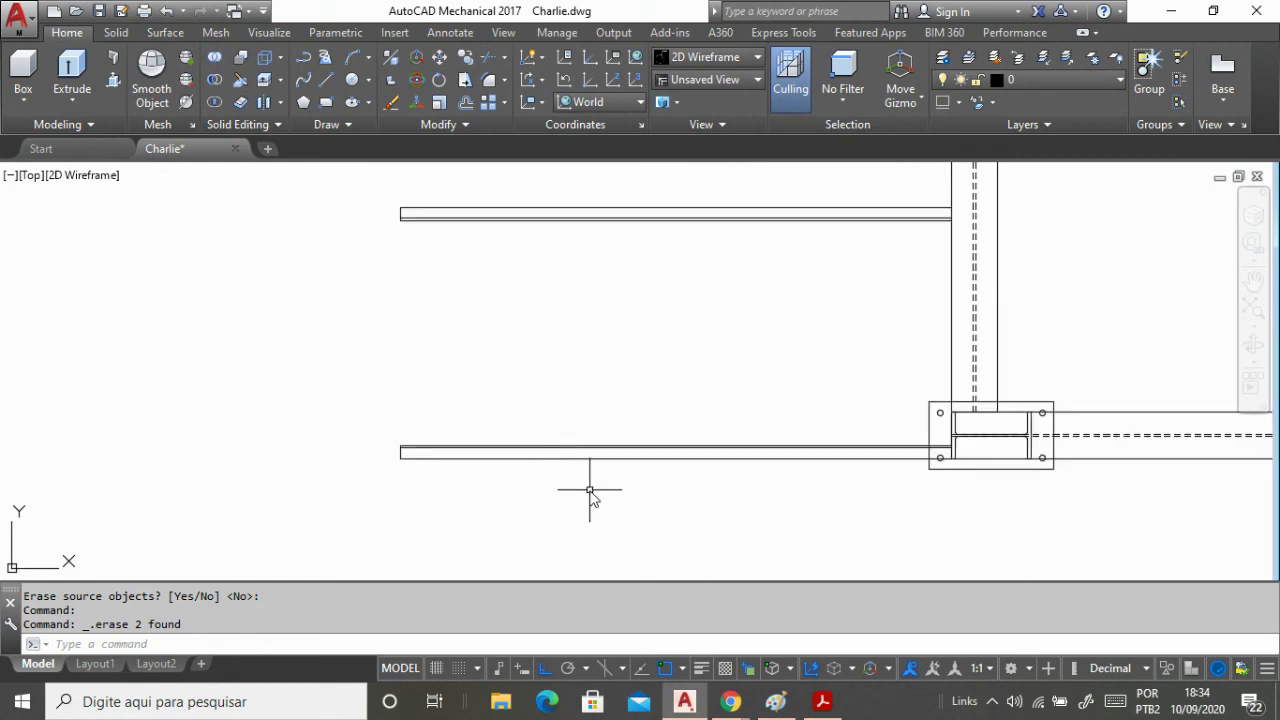
key(Escape)
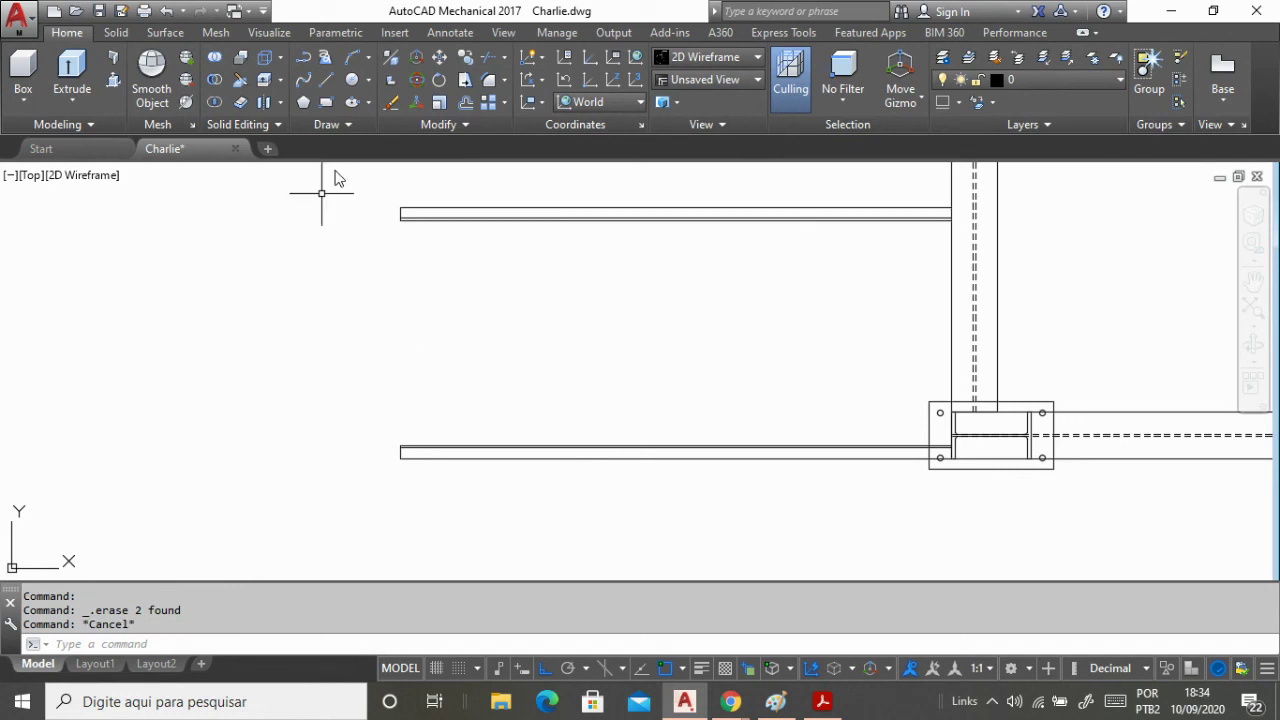
click(325, 82)
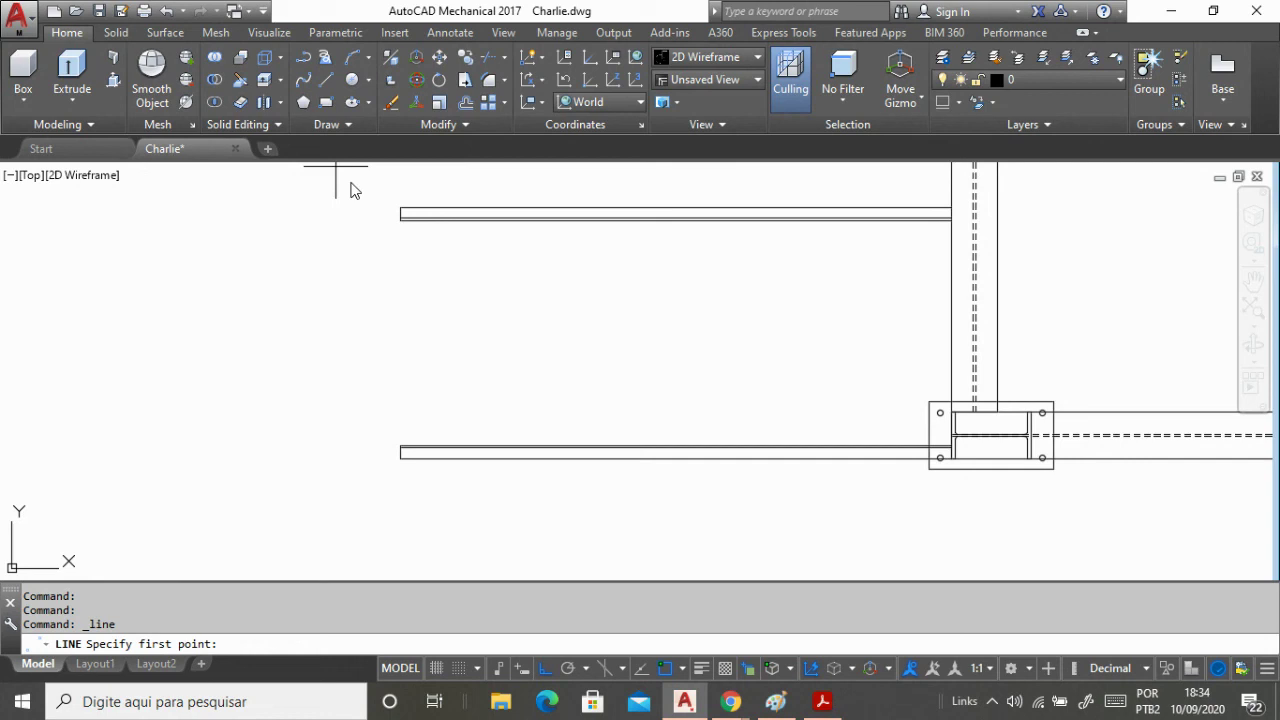
click(400, 219)
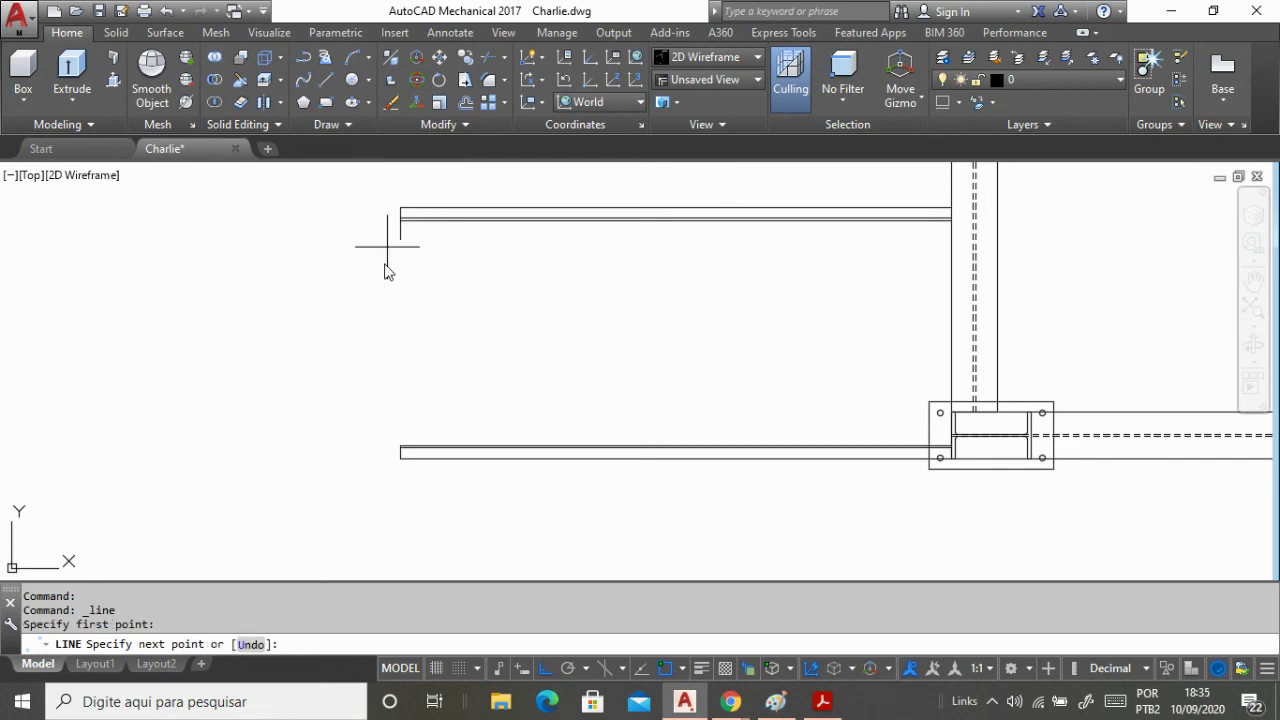
scroll(394, 214, up, 3)
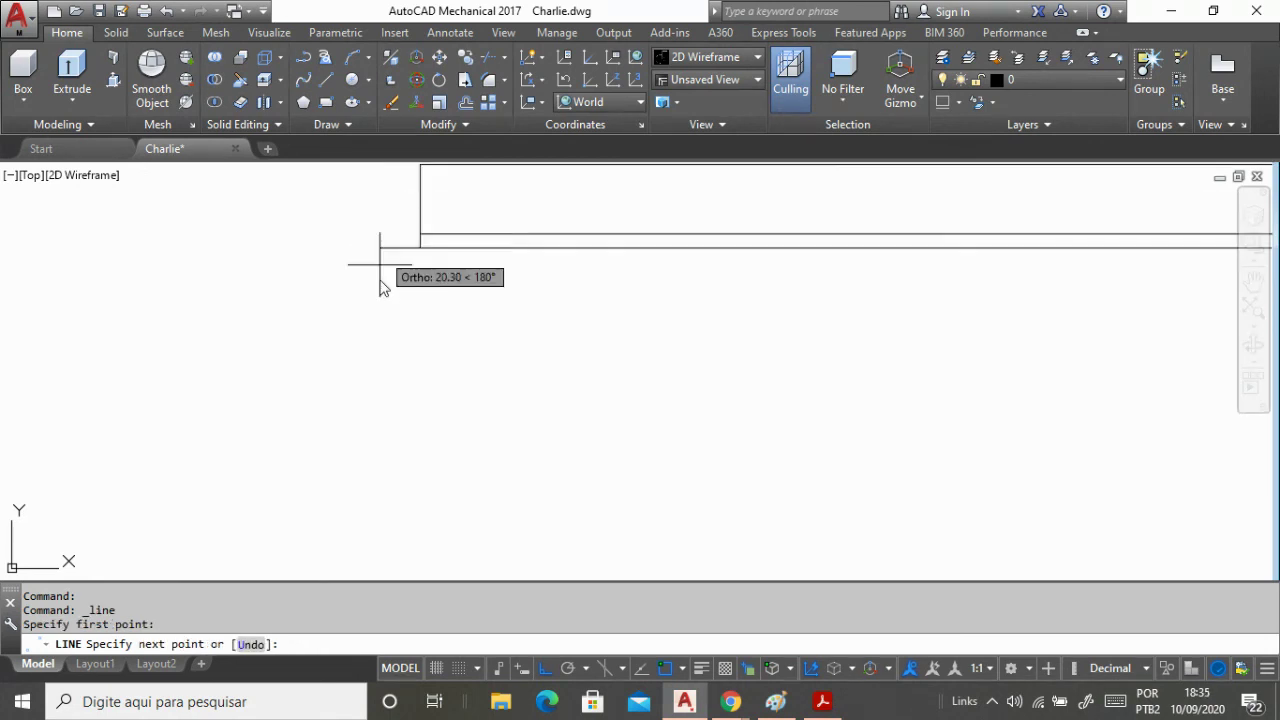
scroll(383, 255, up, 1)
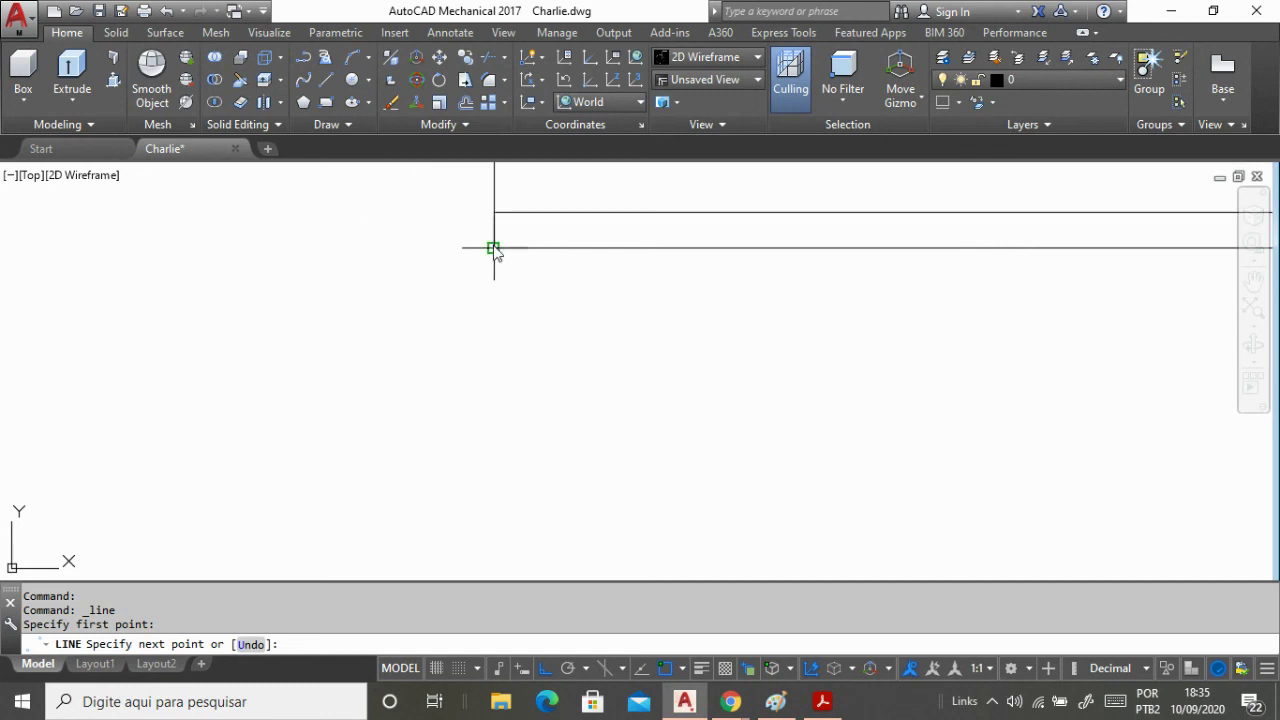
scroll(466, 397, down, 3)
scroll(463, 400, down, 2)
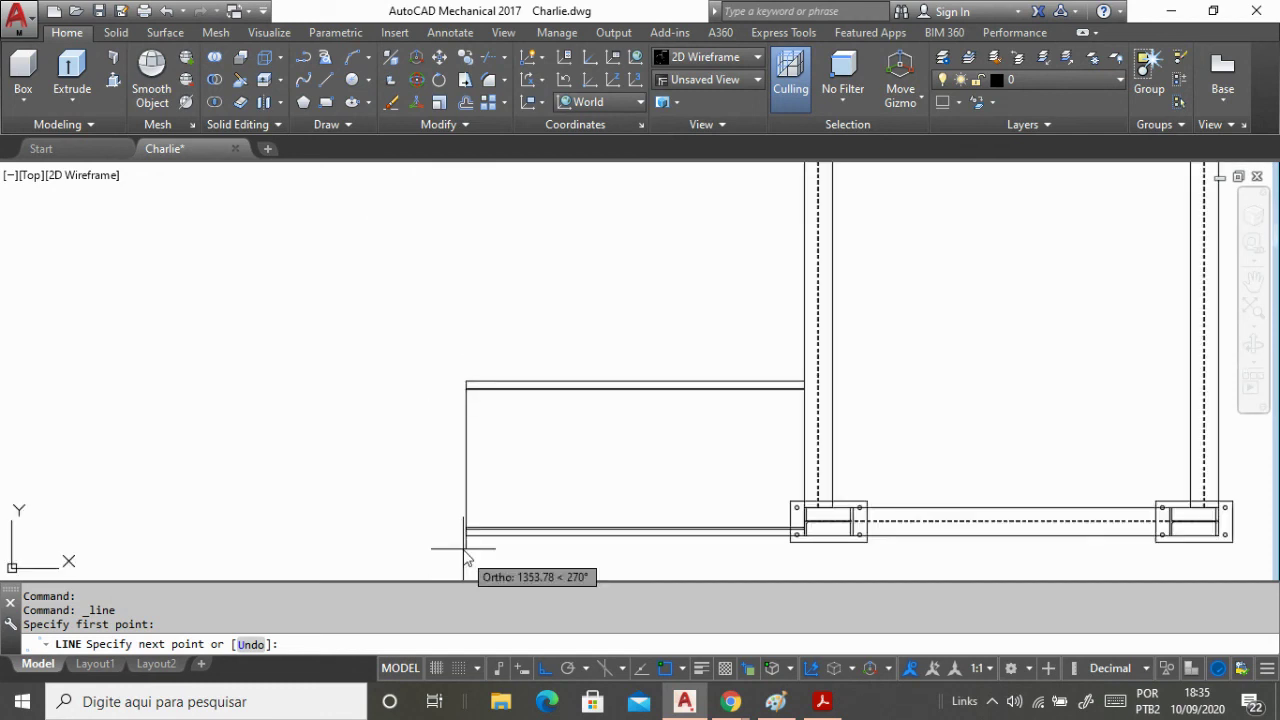
scroll(463, 563, up, 3)
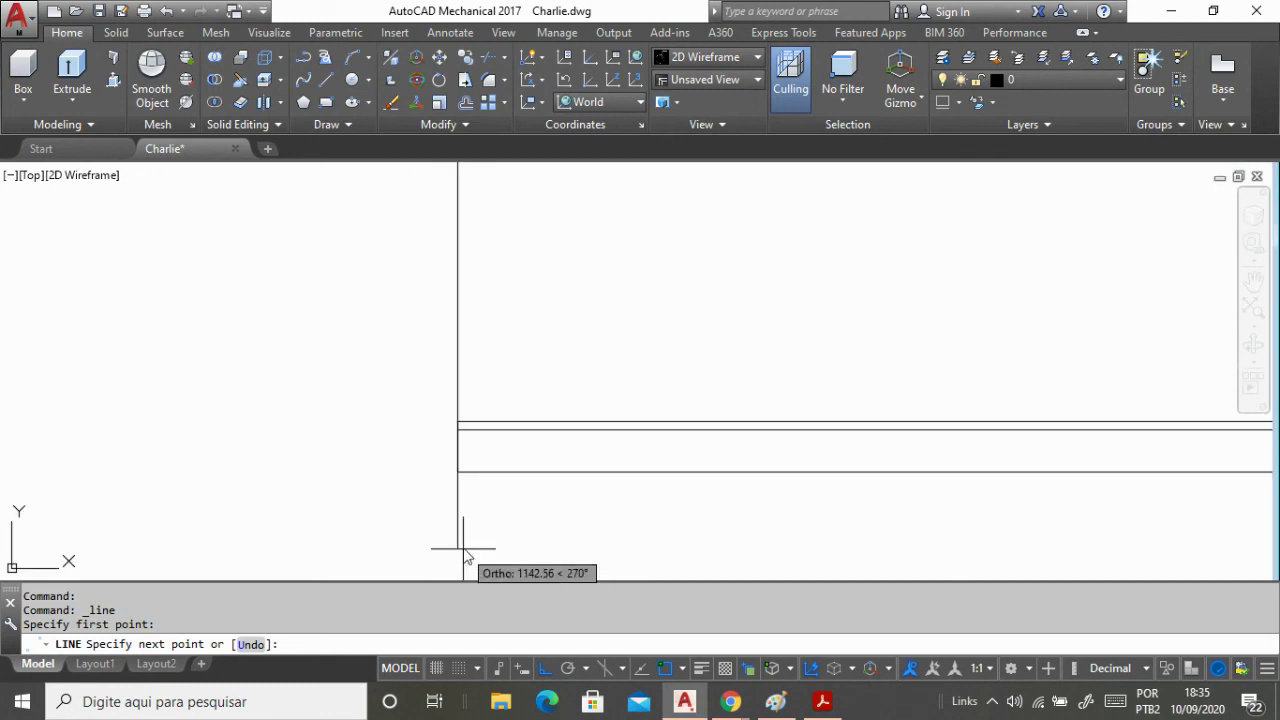
click(457, 421)
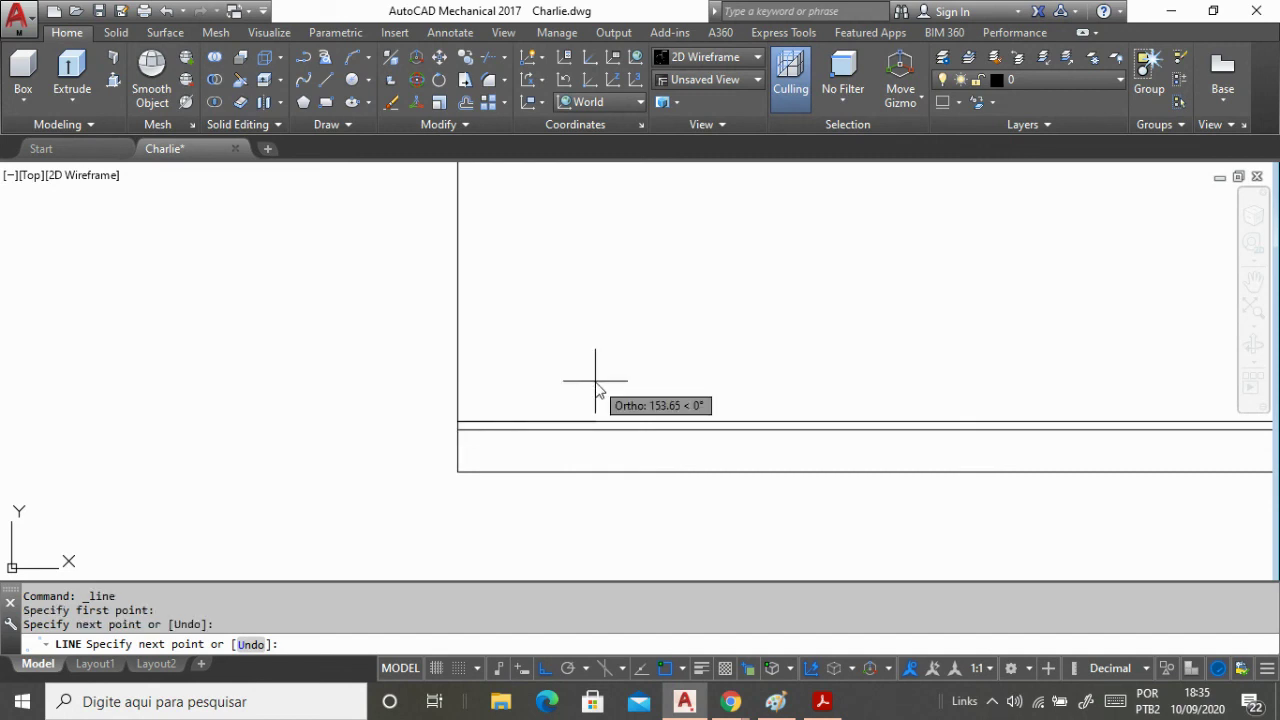
key(Return)
Offset the left-end vertical line rightward at 150-unit spacing, making fifteen successive copies between the two horizontal members up to the column.
scroll(540, 422, down, 3)
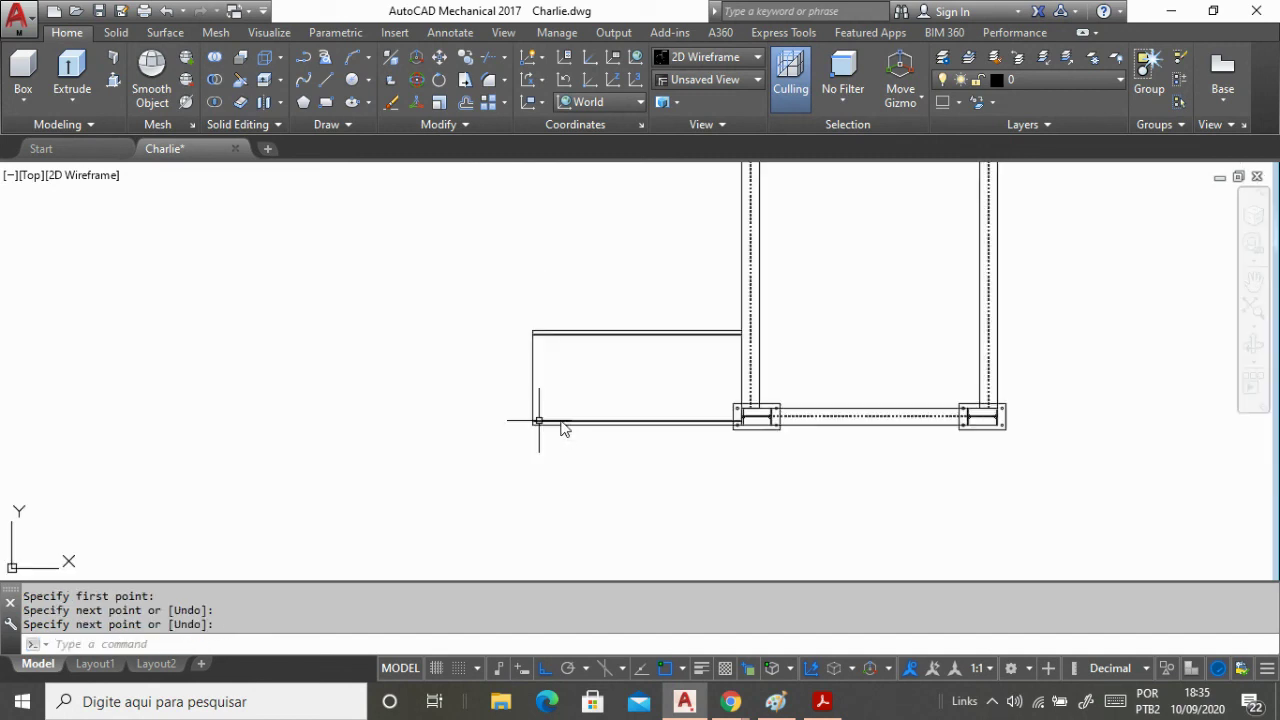
scroll(616, 389, up, 2)
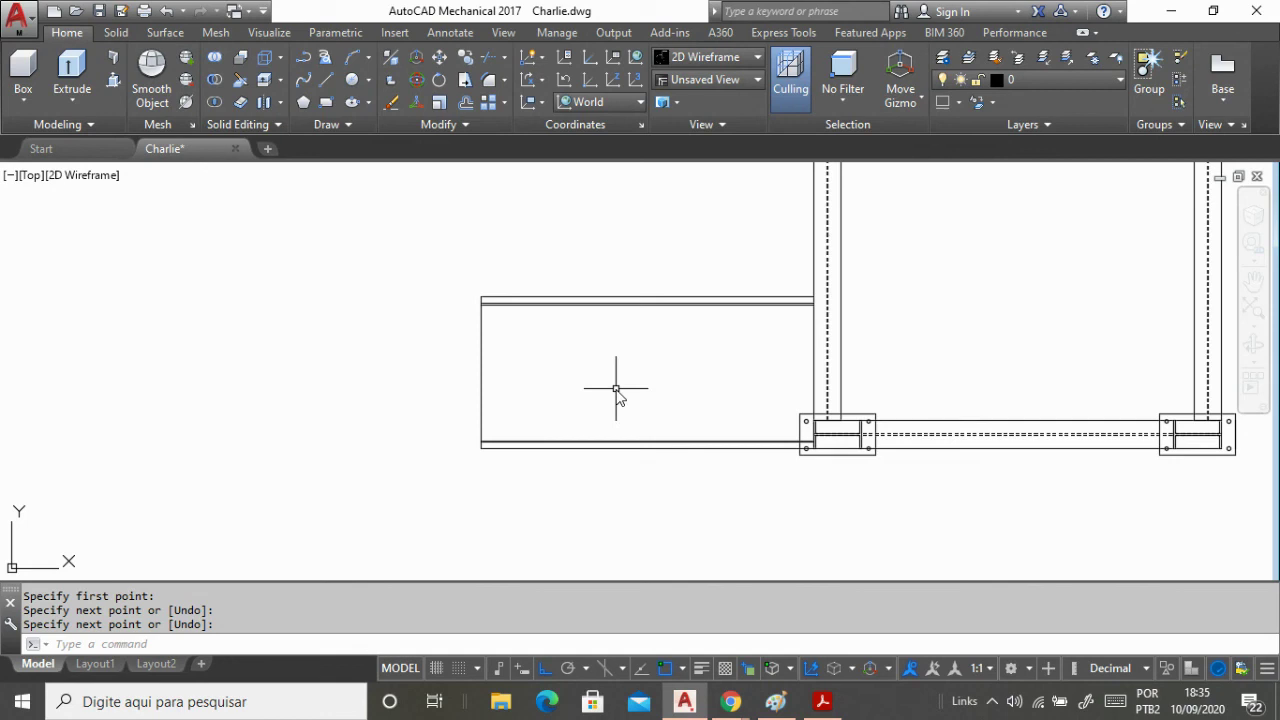
text(offset)
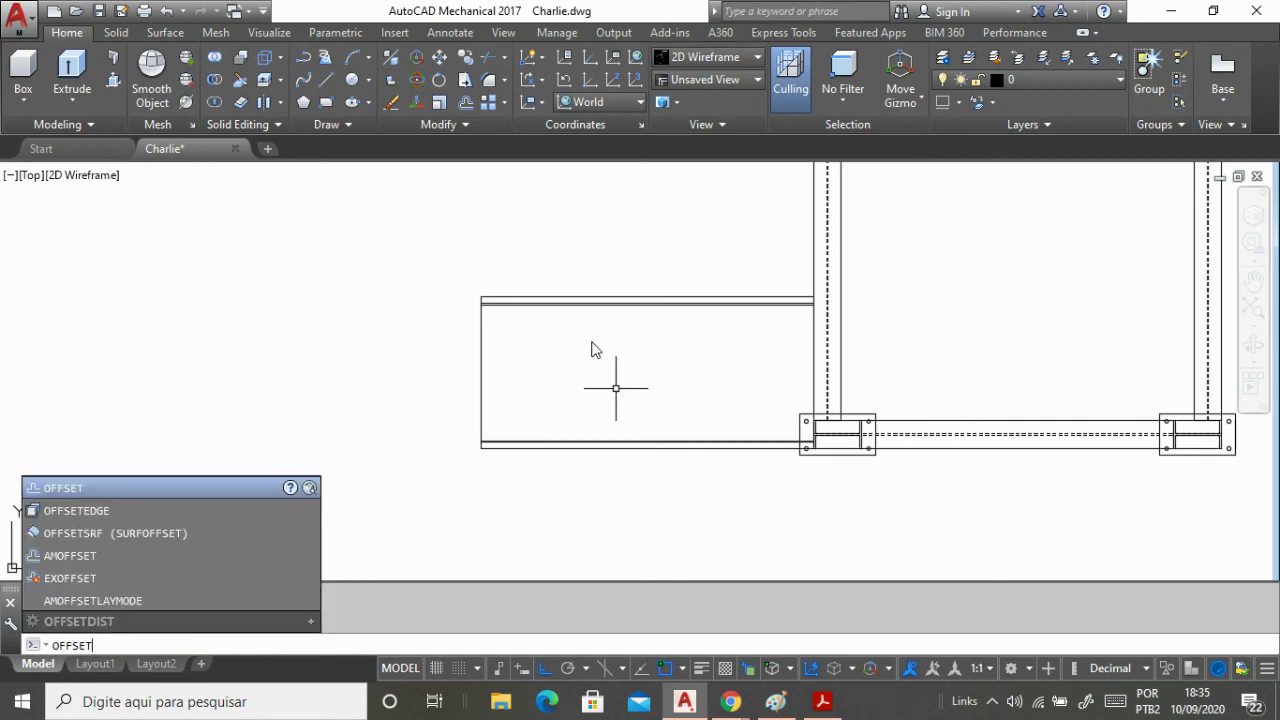
click(188, 487)
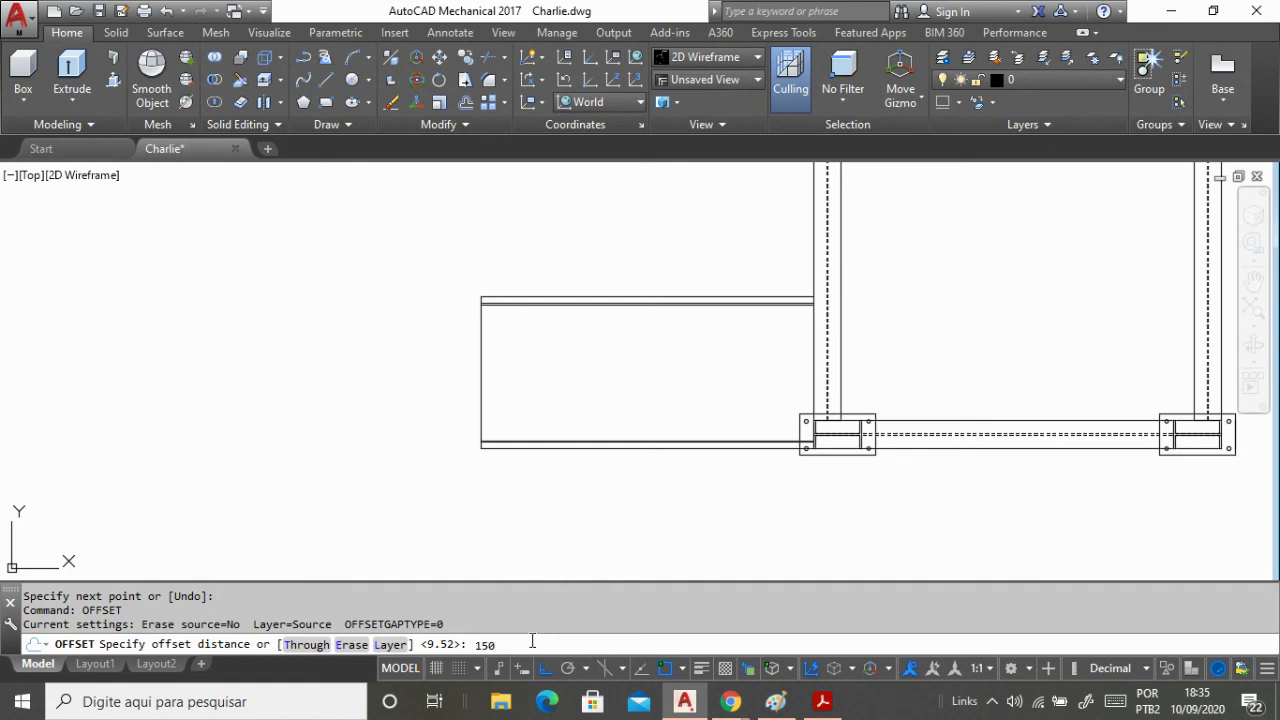
key(Return)
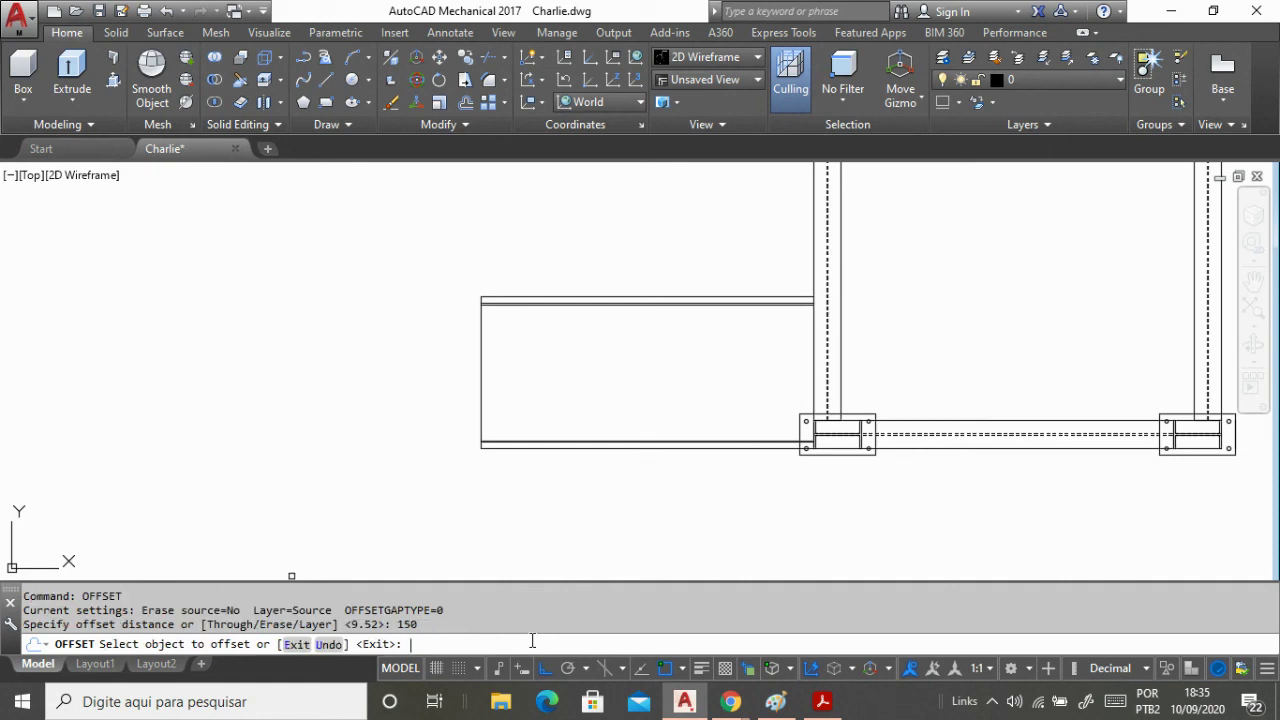
click(481, 352)
click(568, 372)
click(502, 378)
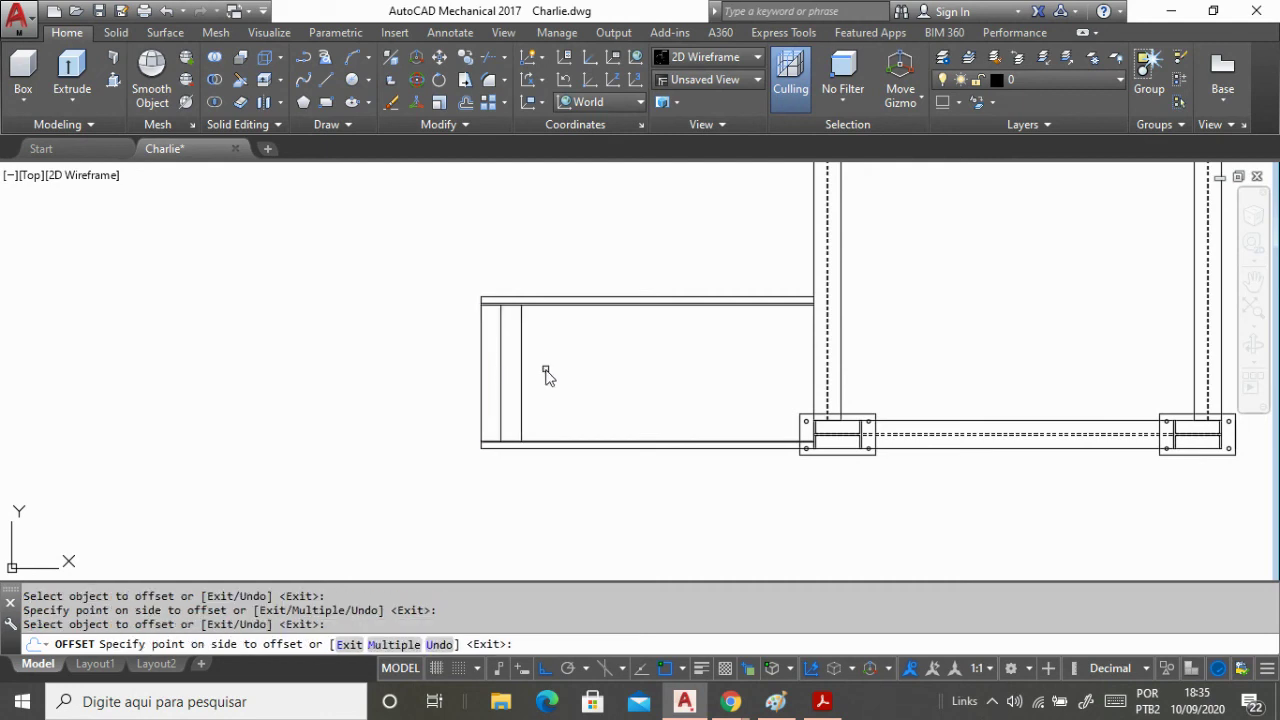
click(546, 372)
click(521, 376)
click(659, 401)
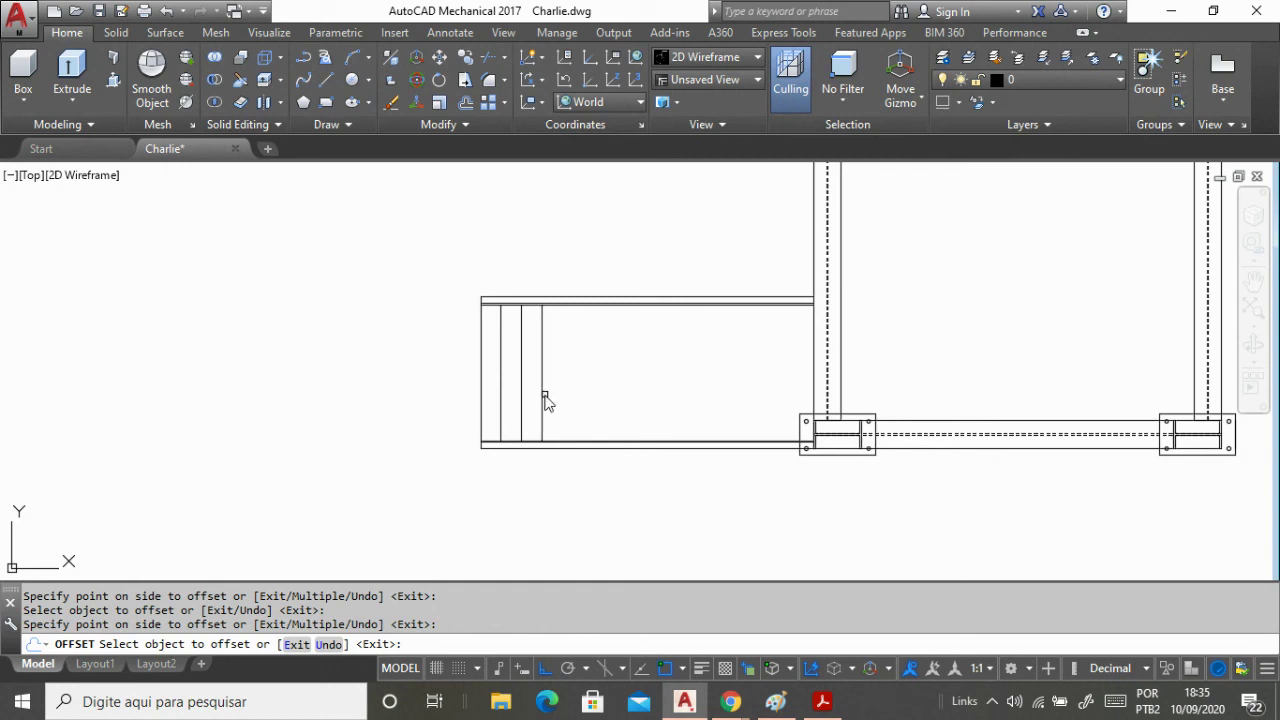
click(542, 396)
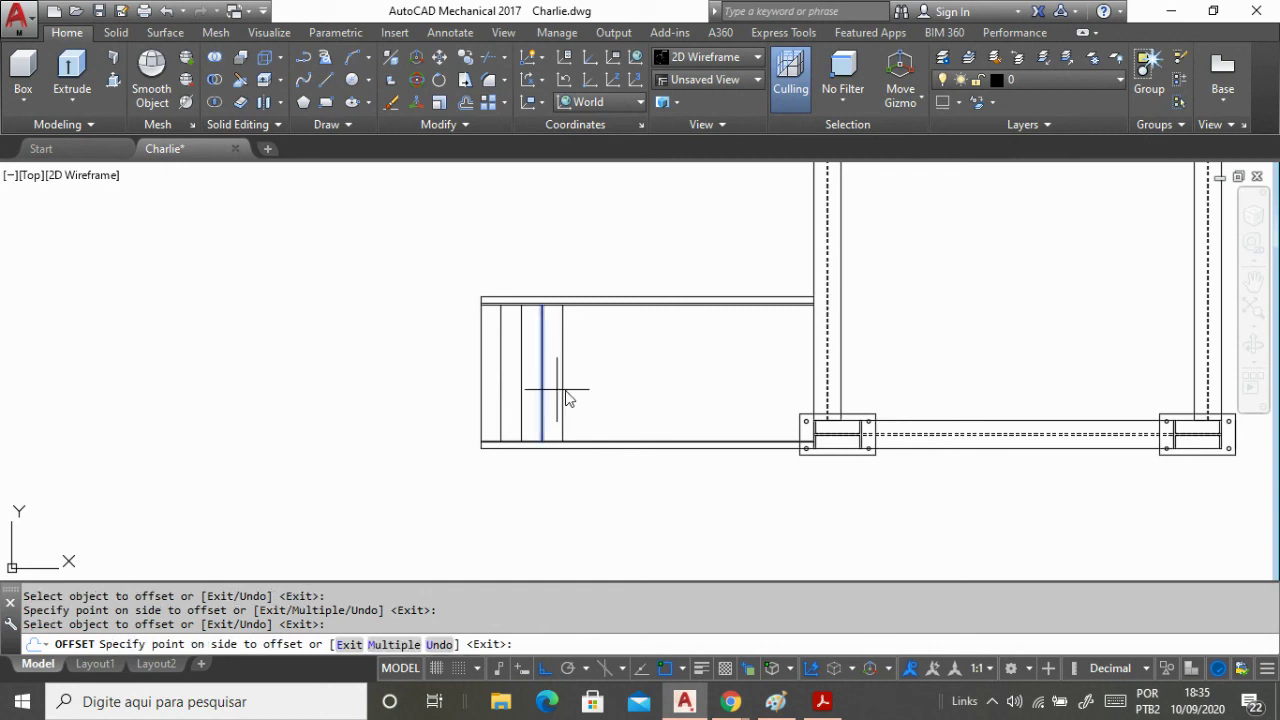
click(679, 400)
click(560, 377)
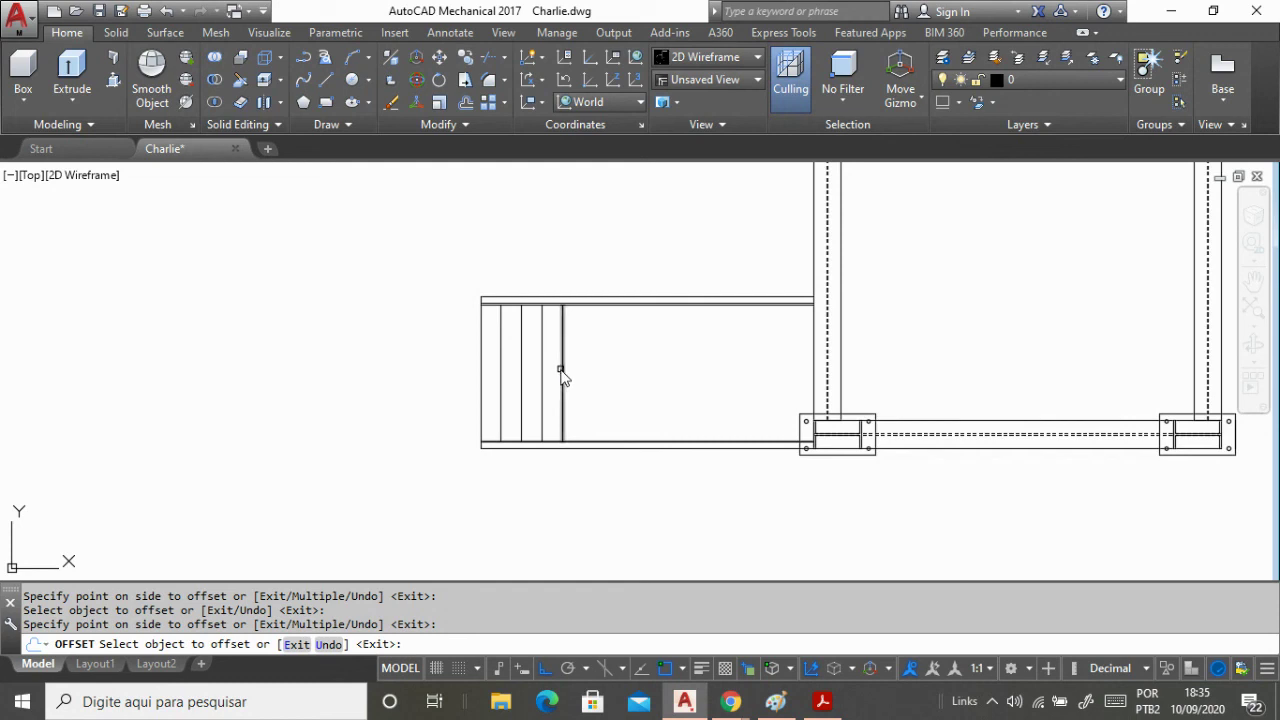
click(671, 372)
click(581, 380)
click(614, 380)
click(603, 380)
click(714, 394)
click(624, 390)
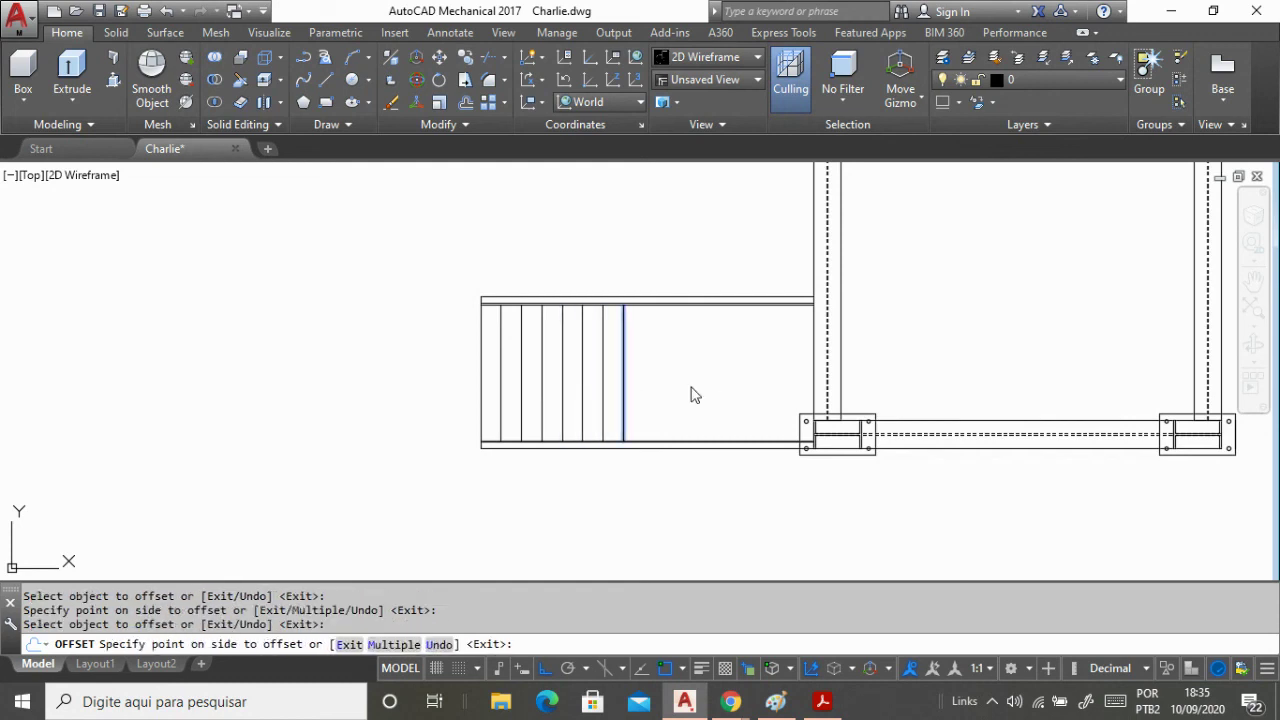
click(691, 394)
click(643, 391)
click(700, 375)
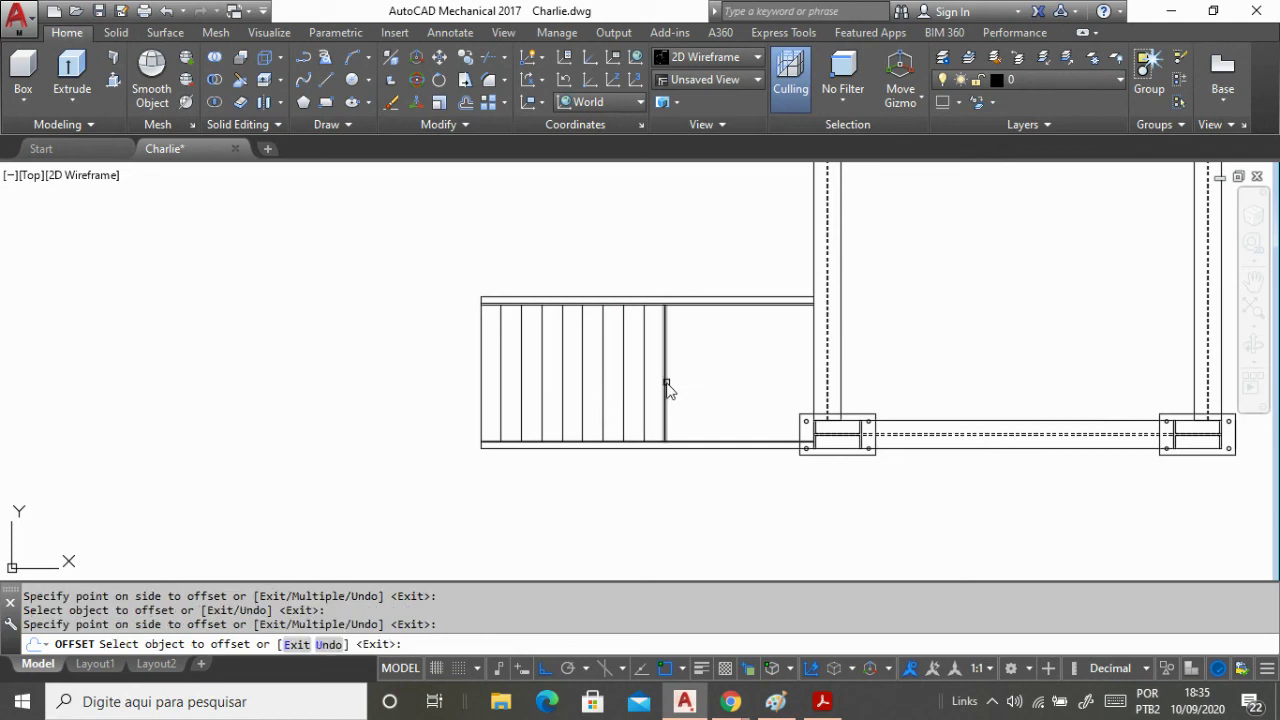
click(665, 390)
click(718, 390)
click(685, 386)
click(722, 393)
click(706, 389)
click(733, 388)
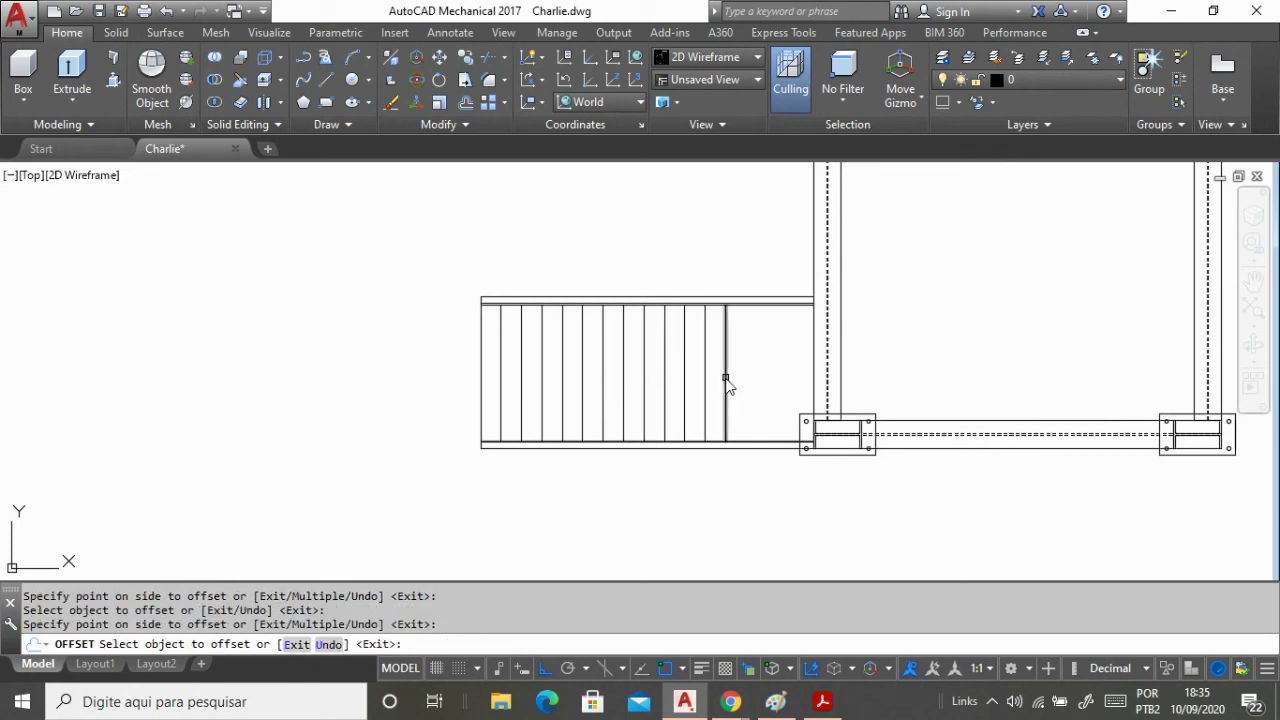
click(726, 386)
click(764, 380)
click(747, 382)
click(769, 376)
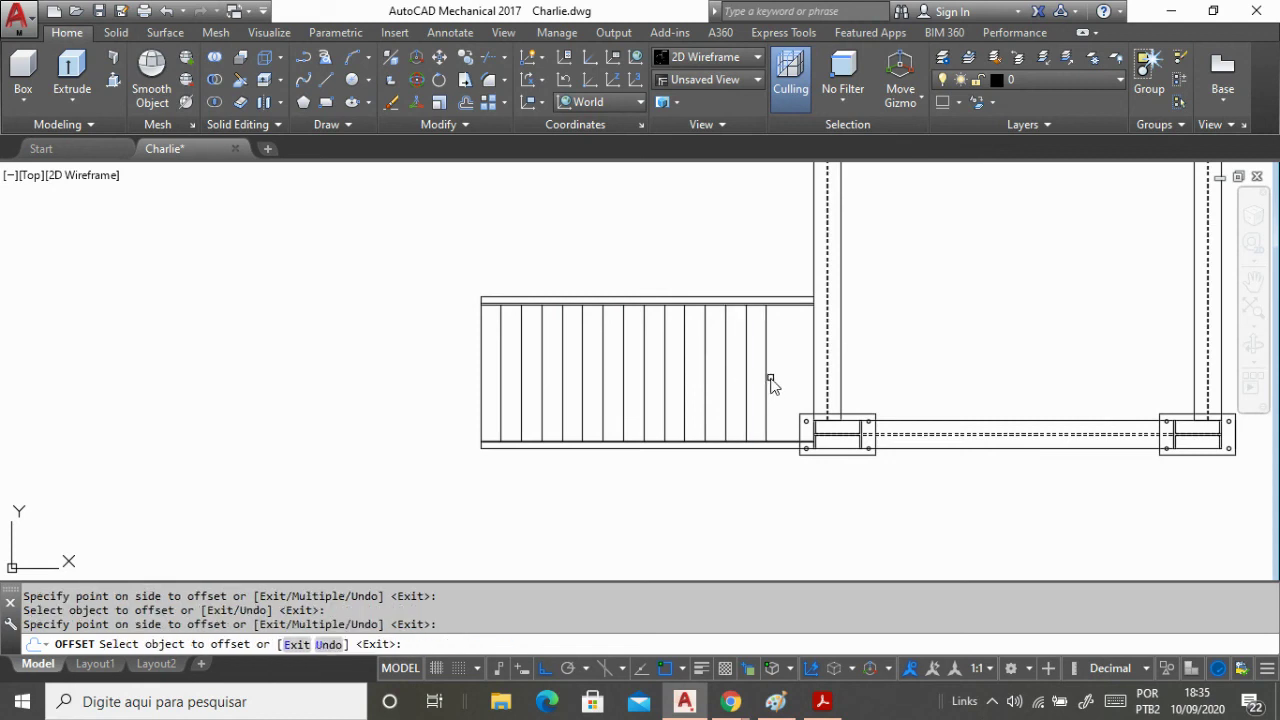
click(767, 378)
click(789, 380)
key(Return)
scroll(214, 435, down, 6)
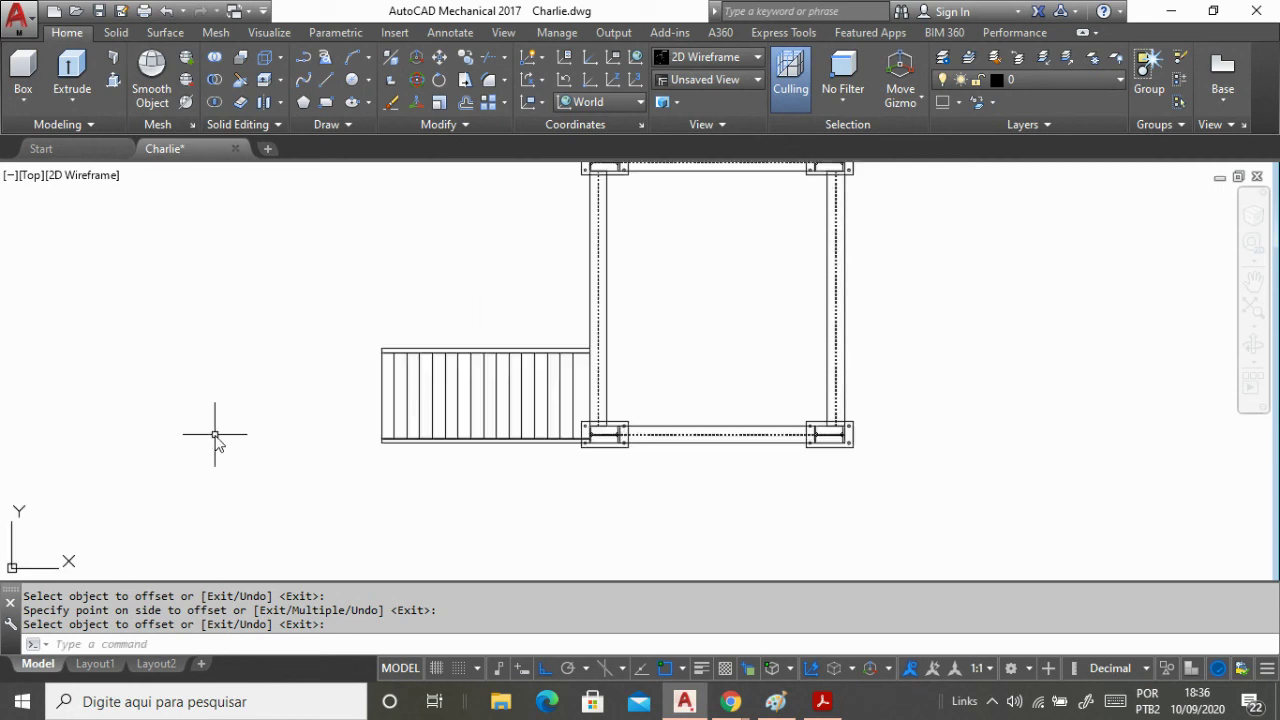
scroll(242, 429, up, 2)
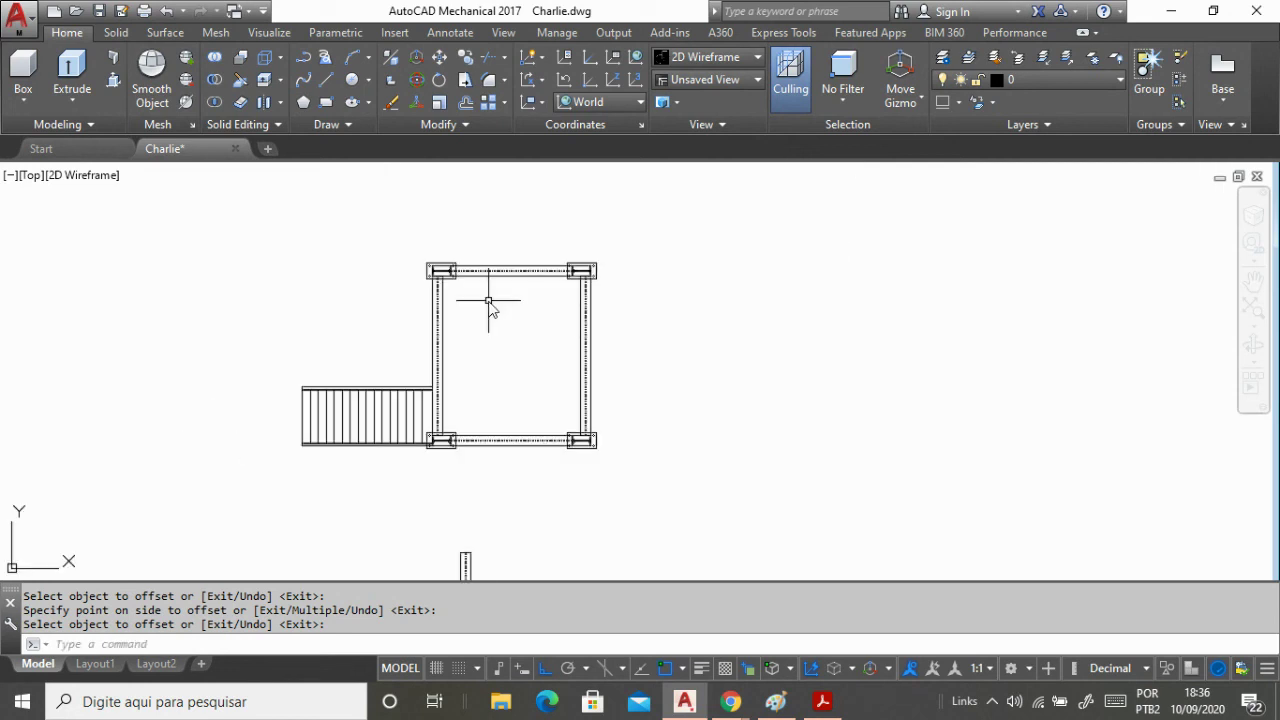
scroll(370, 421, up, 4)
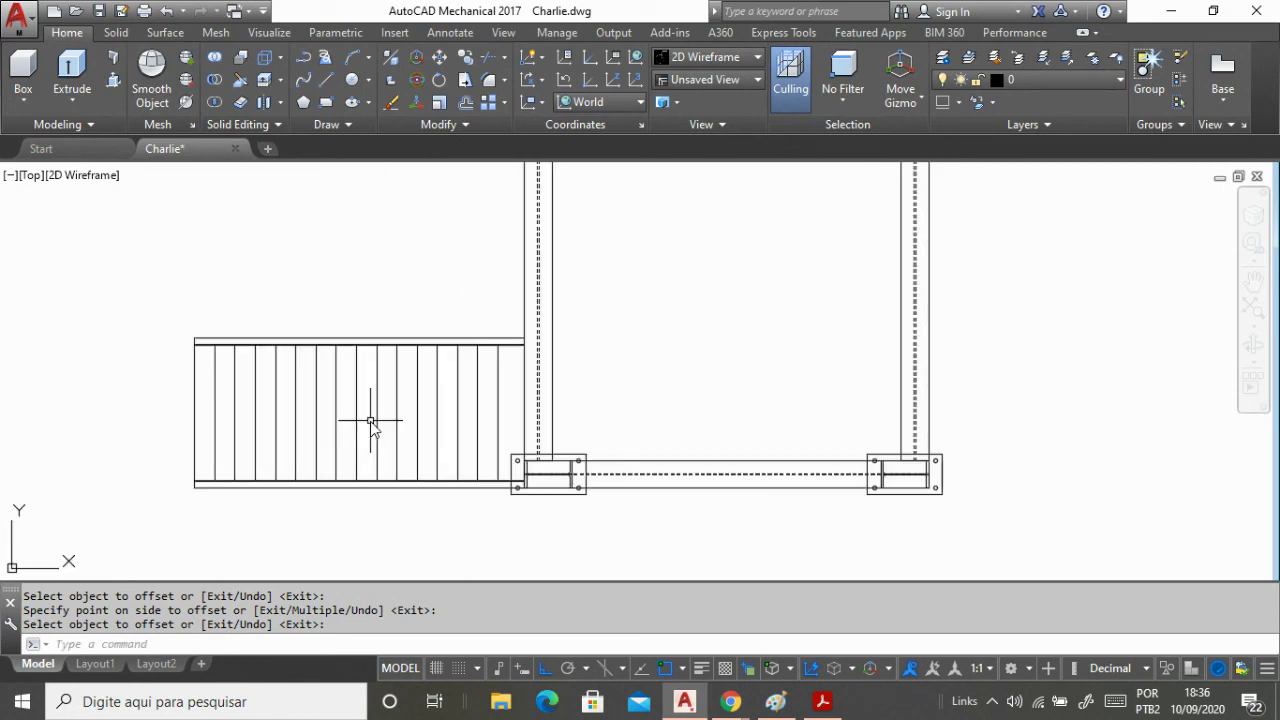
key(Escape)
text(Copy)
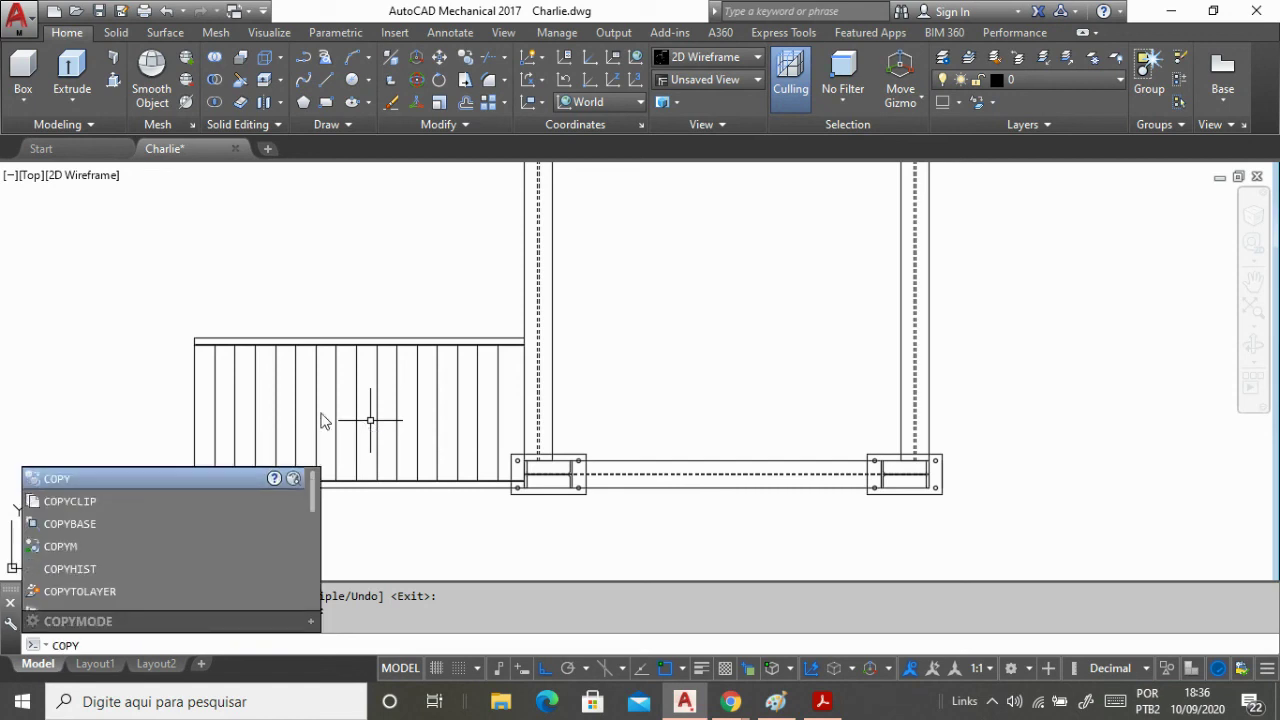
click(106, 478)
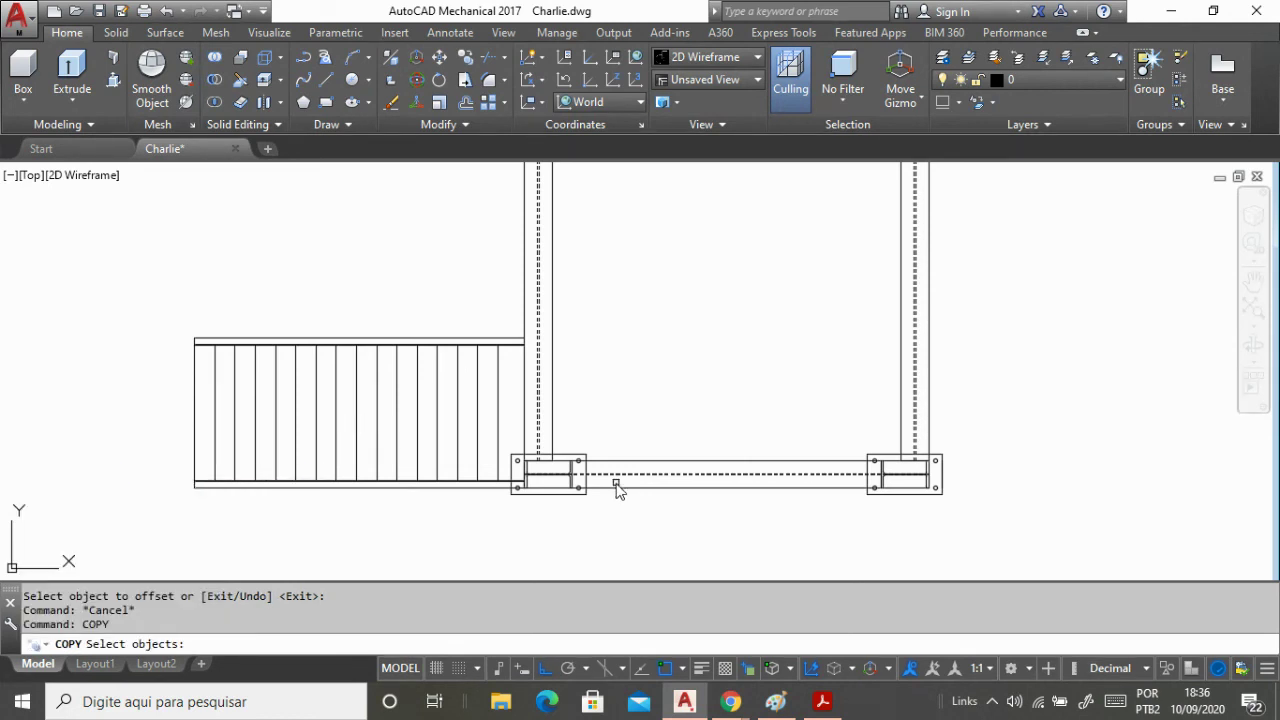
scroll(617, 487, up, 4)
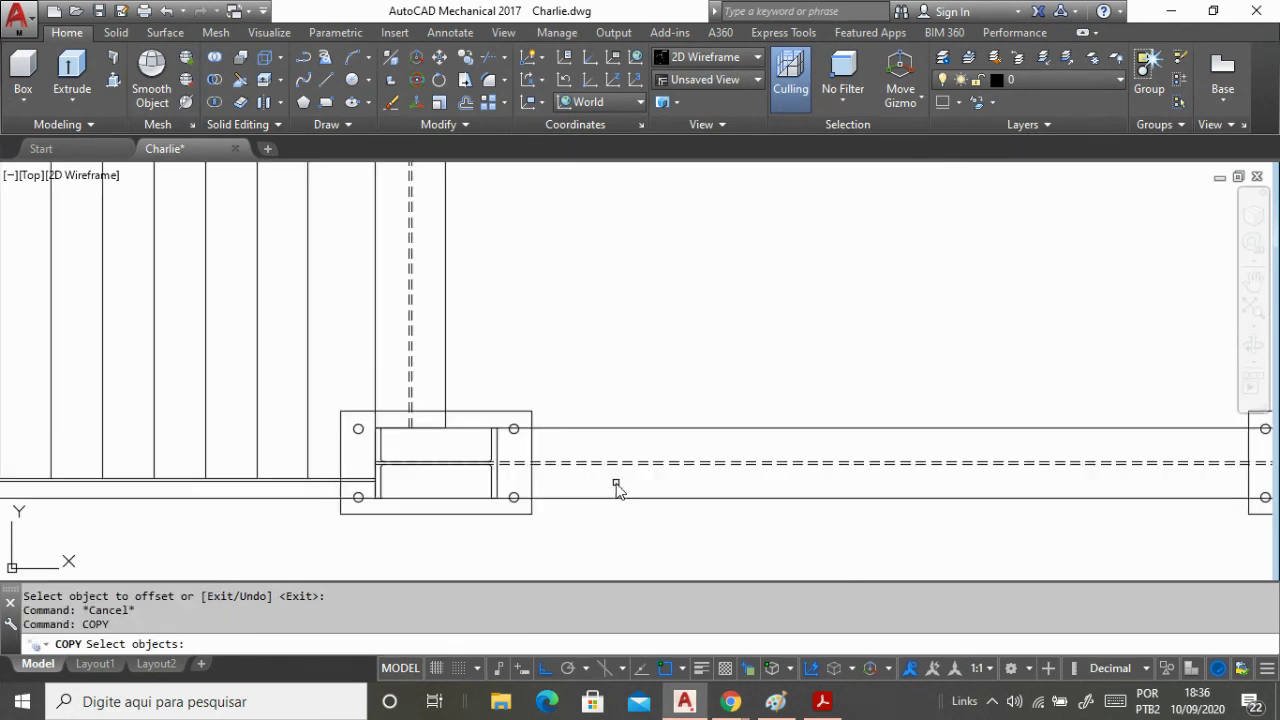
click(608, 429)
scroll(618, 476, up, 2)
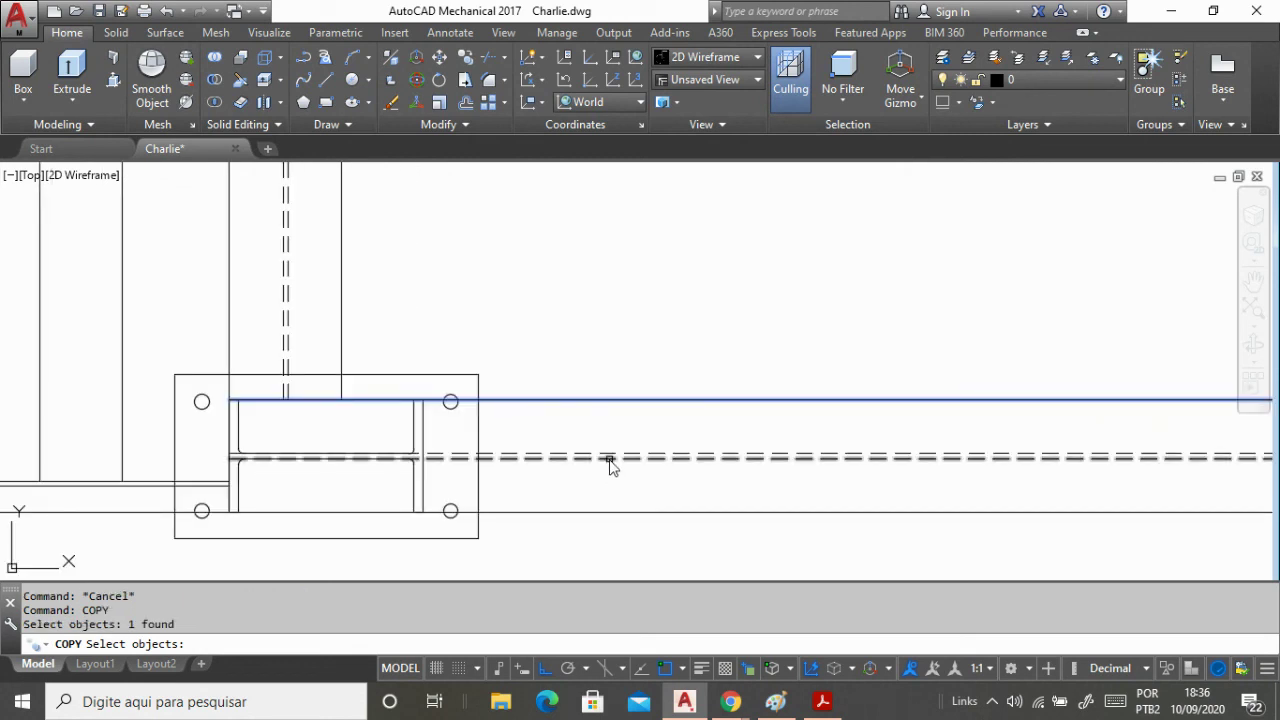
click(608, 458)
click(609, 455)
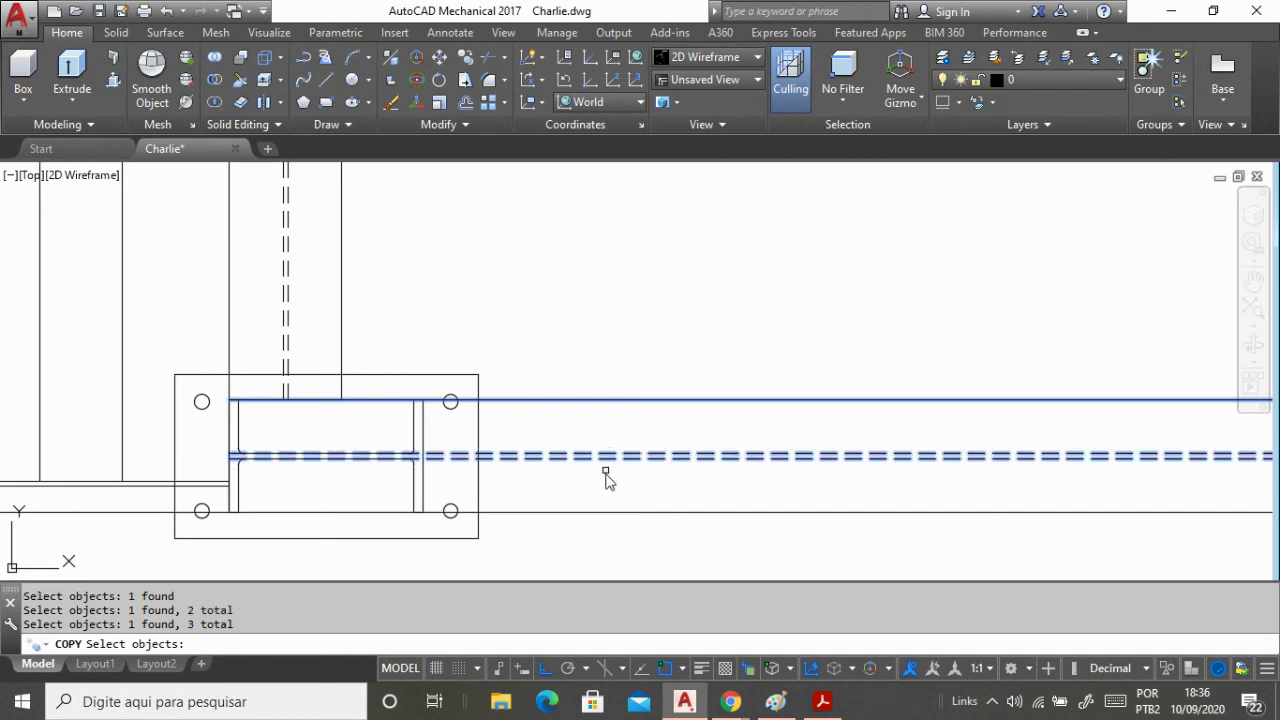
click(603, 514)
scroll(543, 477, down, 4)
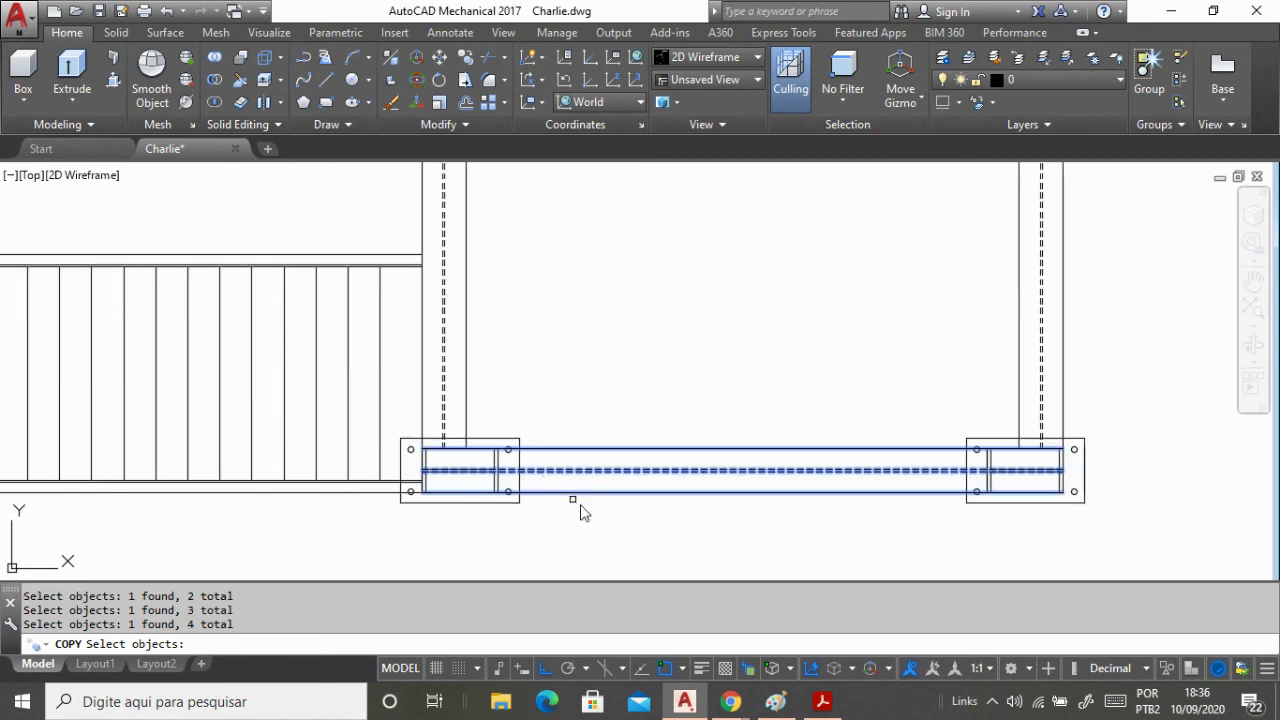
scroll(586, 512, down, 2)
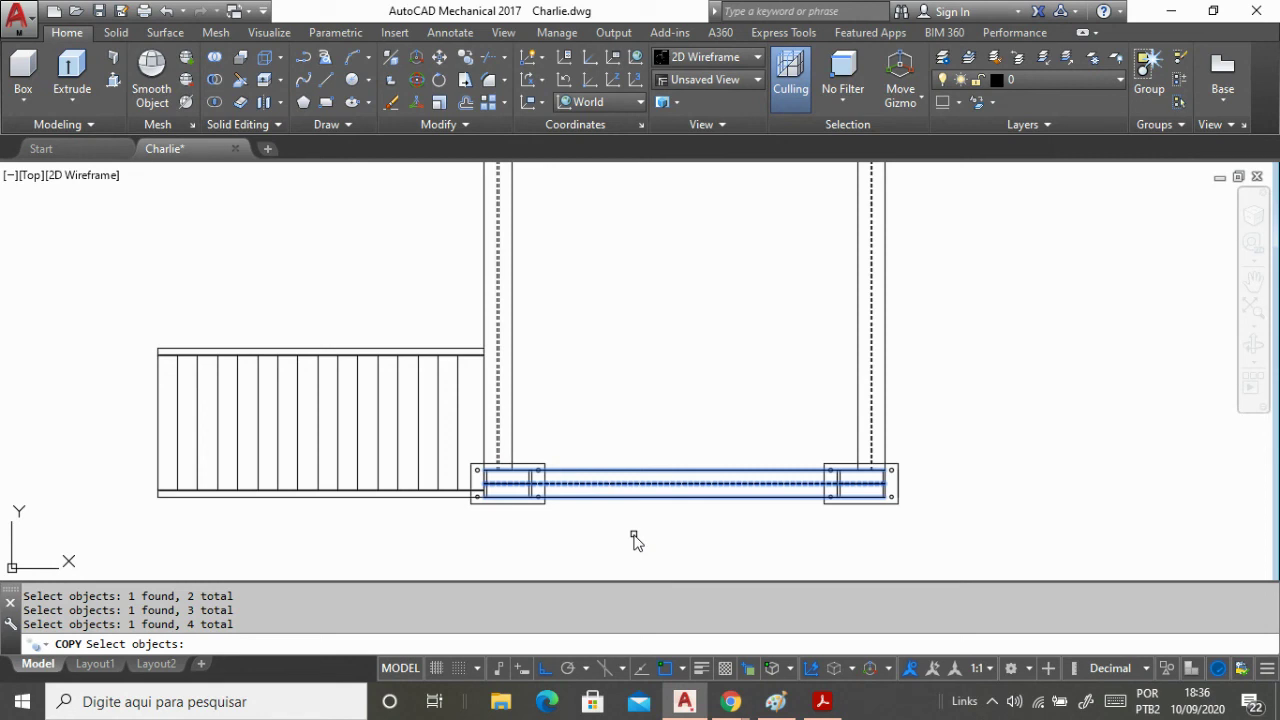
scroll(628, 522, down, 2)
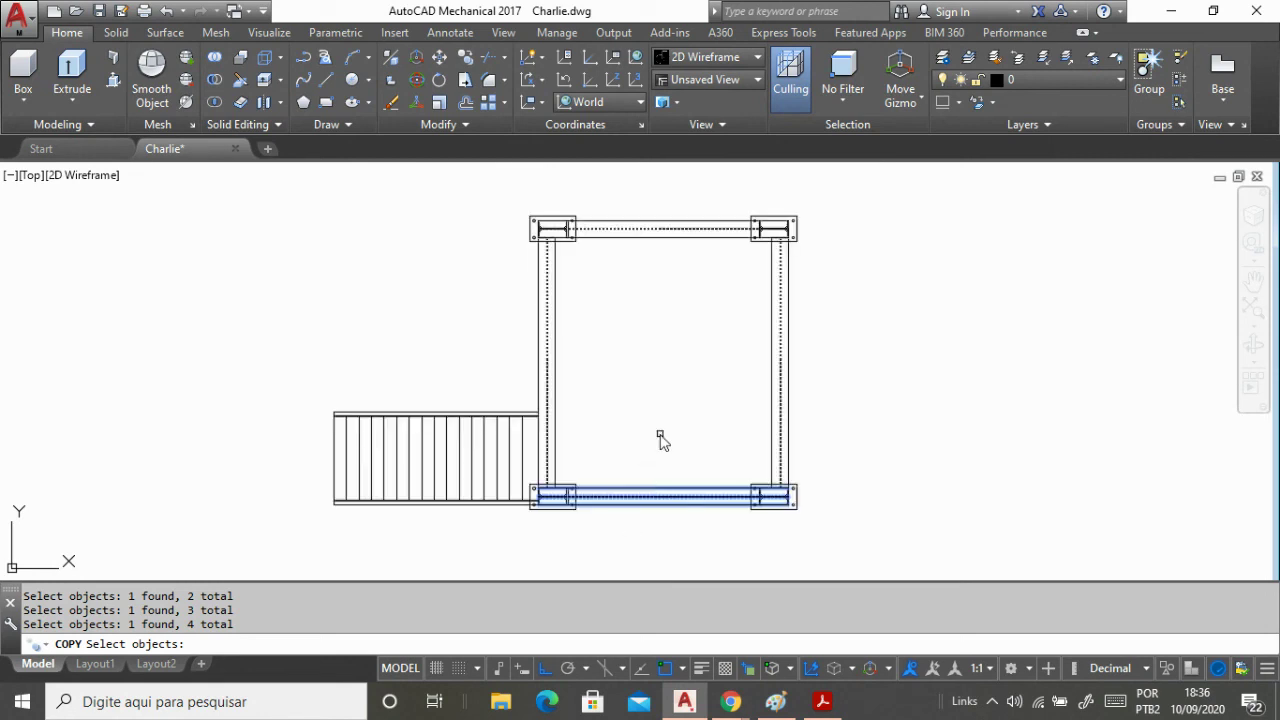
key(Escape)
key(Escape)
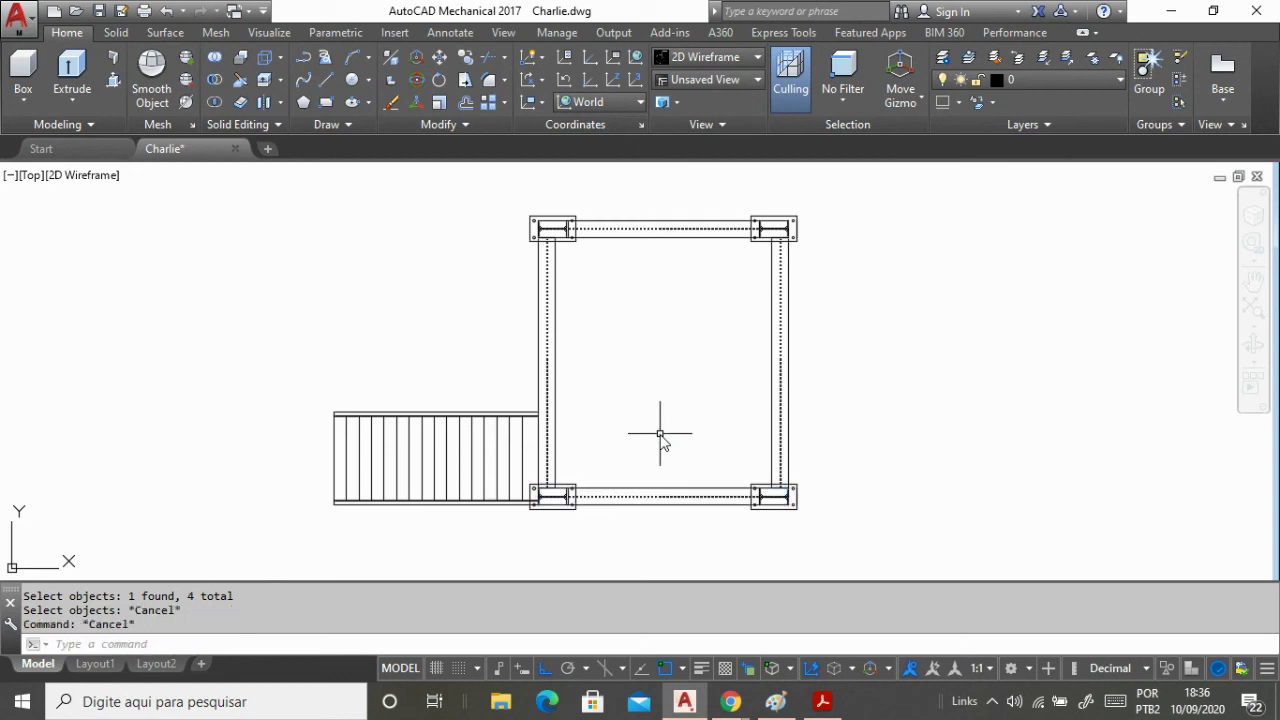
key(Escape)
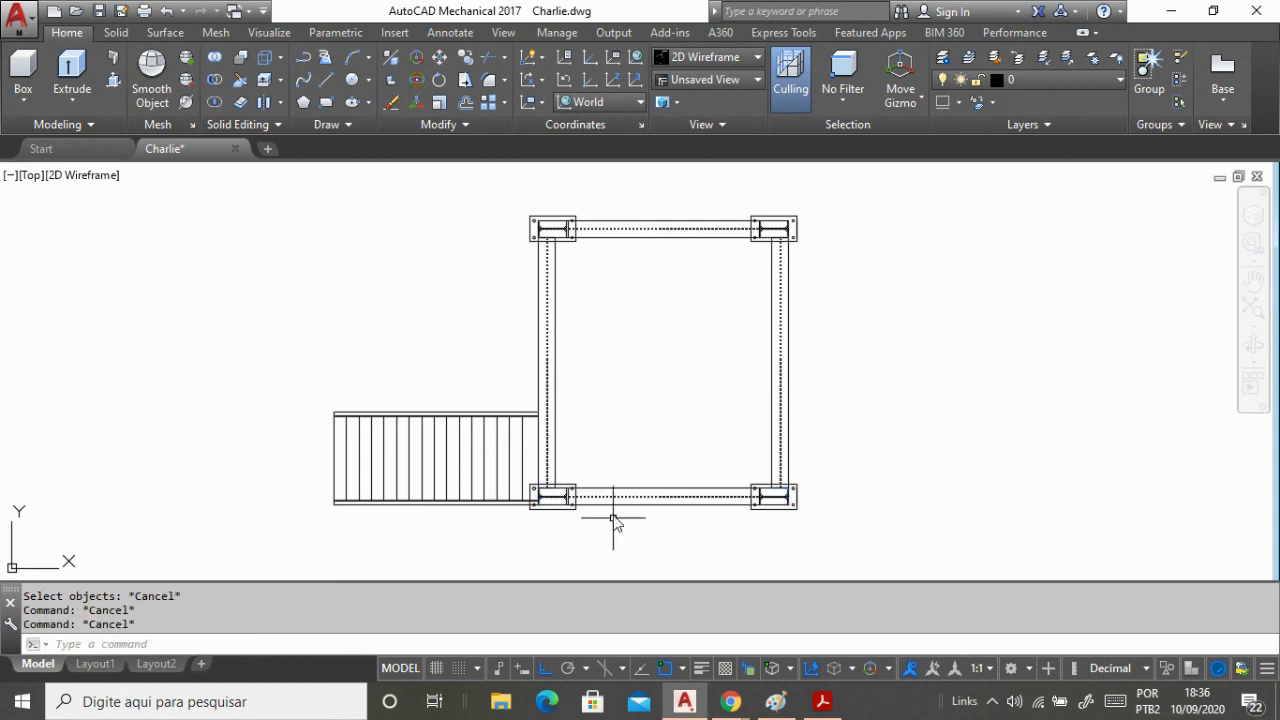
Switch to Adobe Acrobat Reader and view the Nova Apresentação.pdf presentation page.
scroll(617, 520, up, 2)
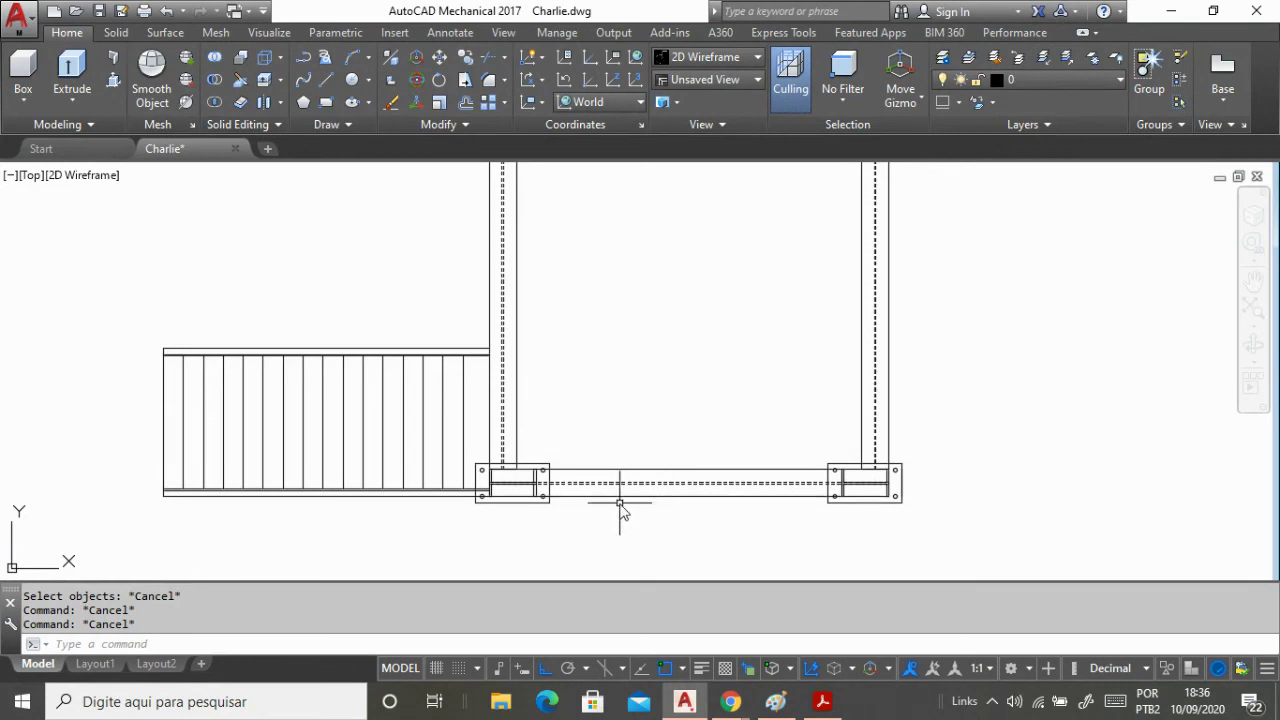
scroll(629, 499, down, 2)
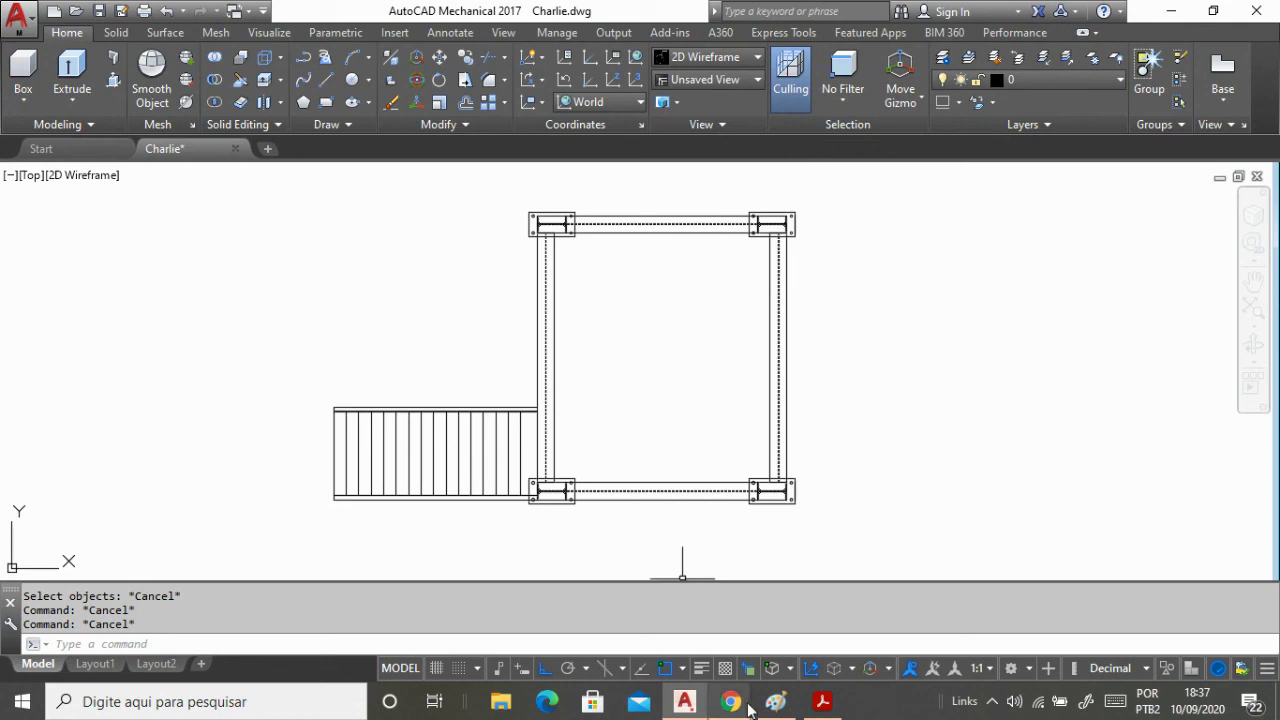
mouse_move(826, 705)
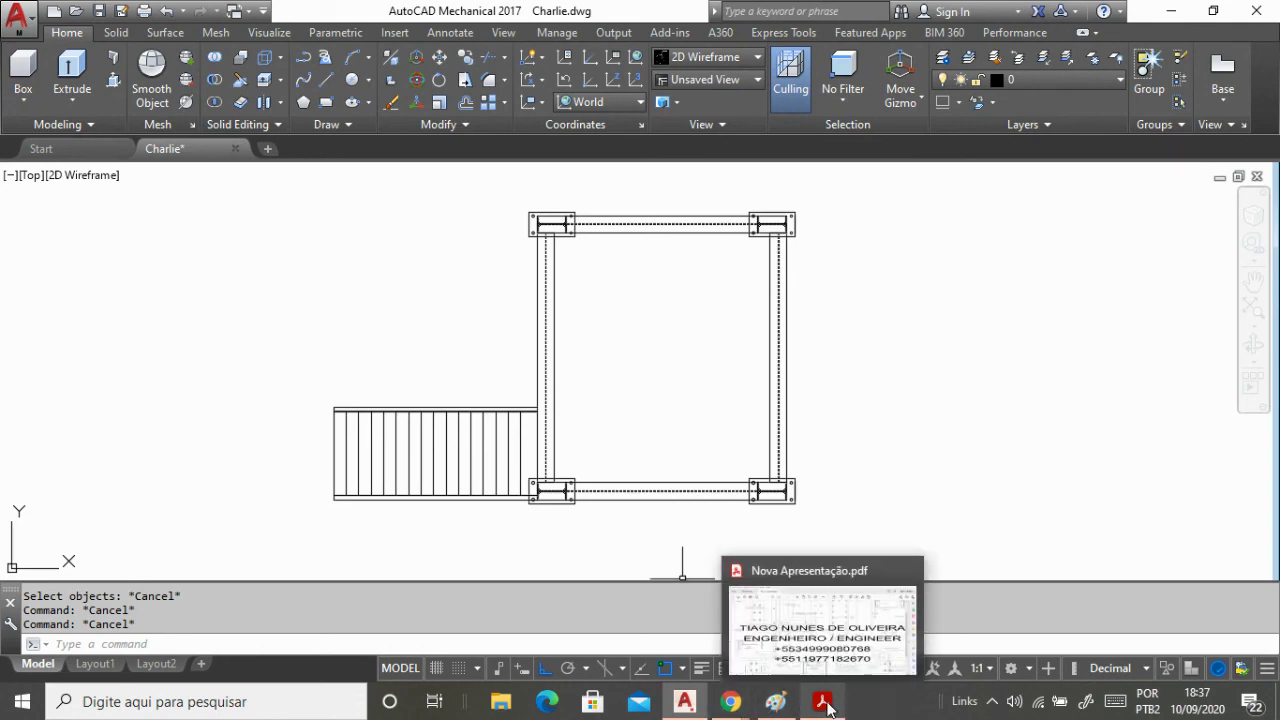
click(821, 652)
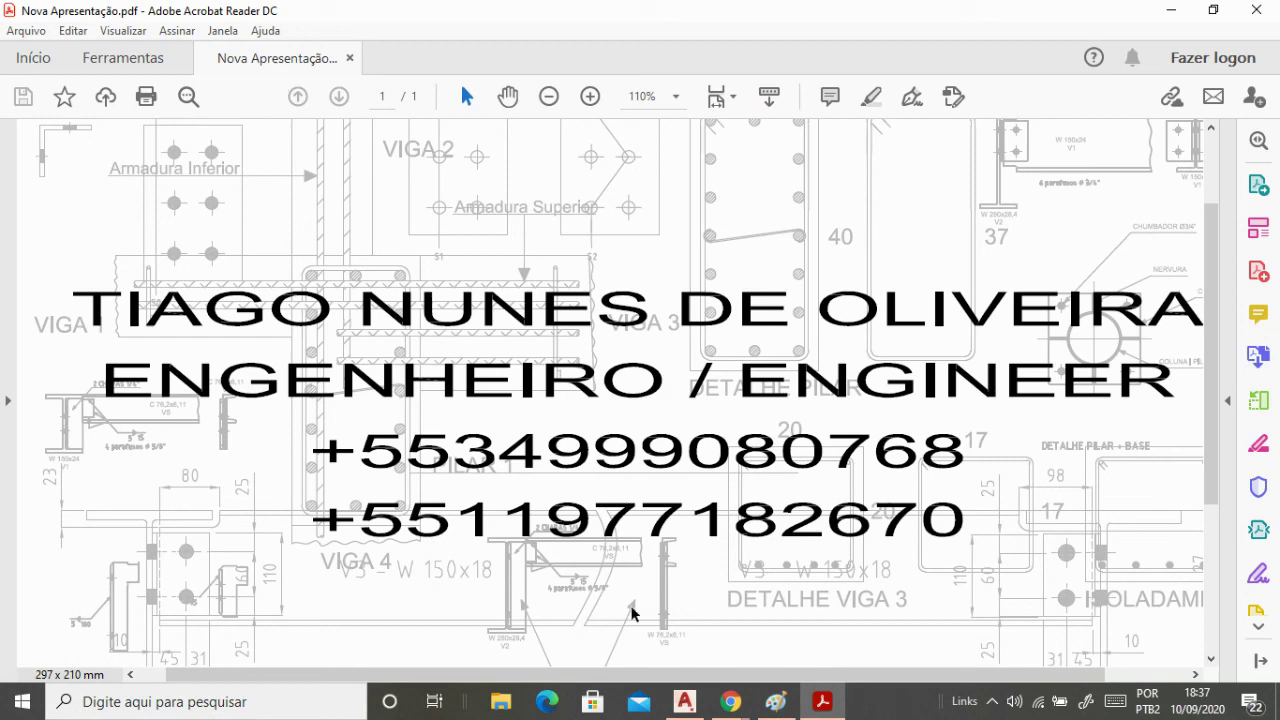
click(728, 705)
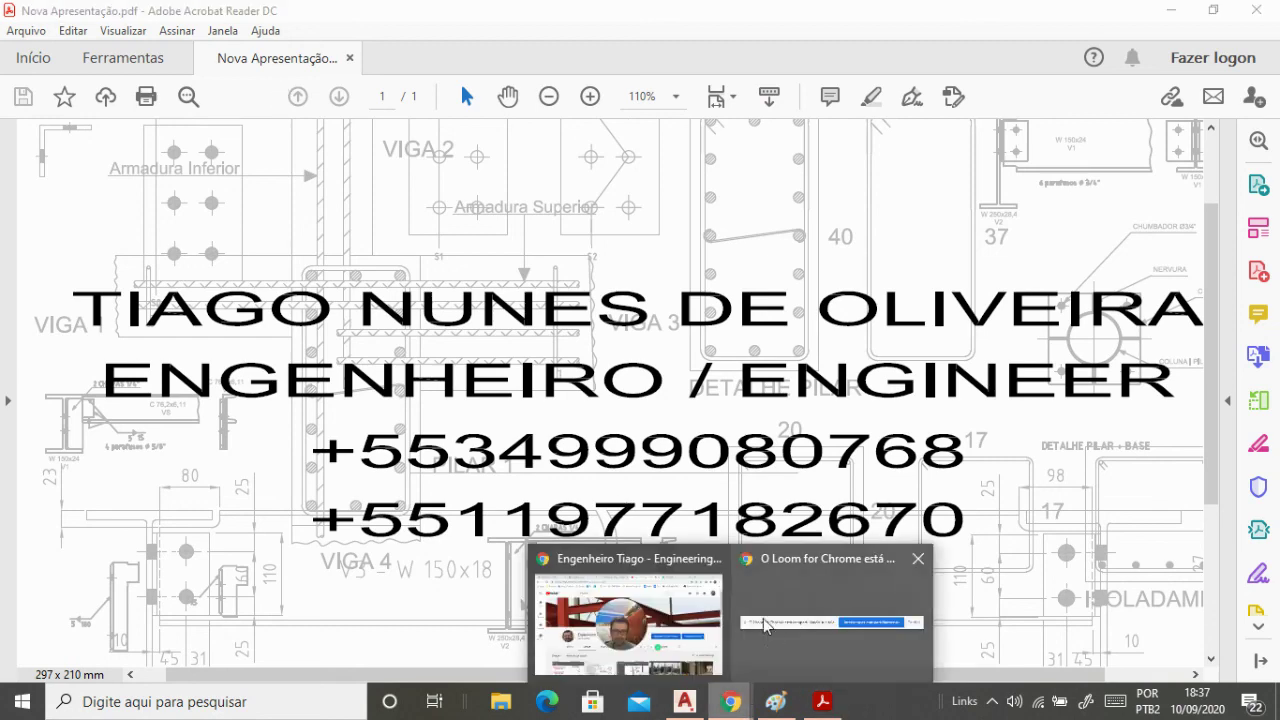
mouse_move(758, 594)
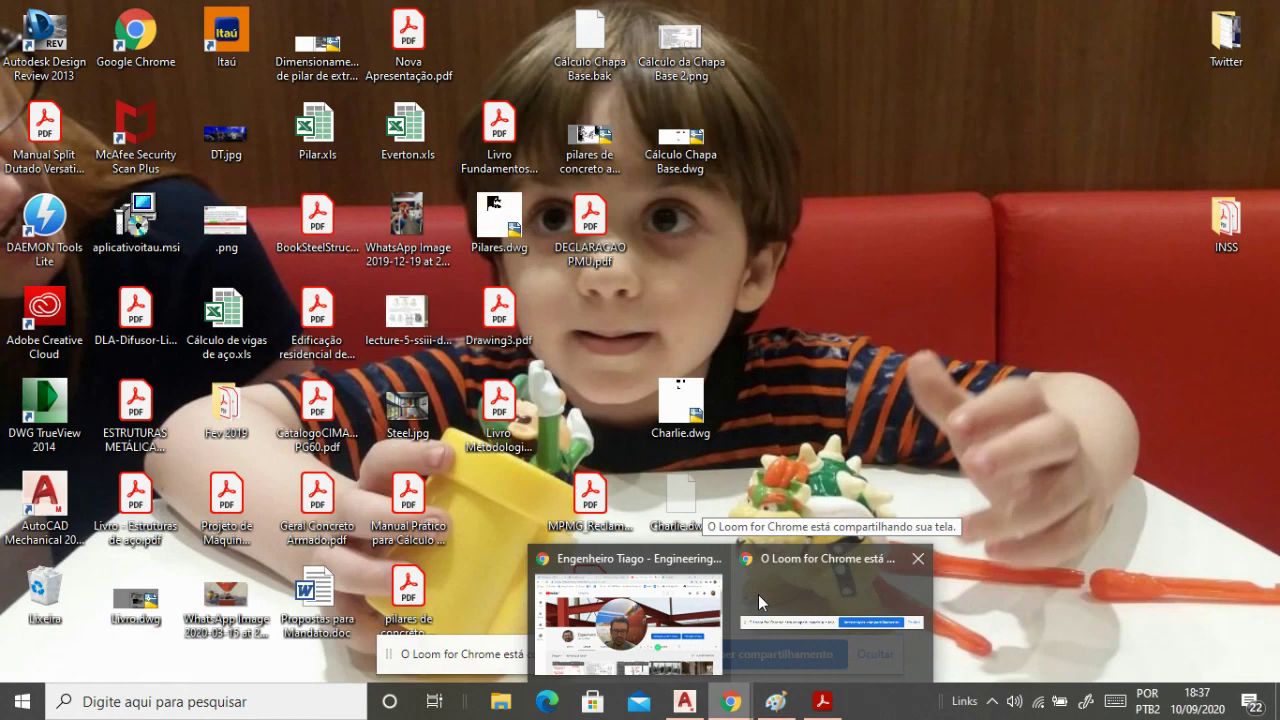
click(758, 594)
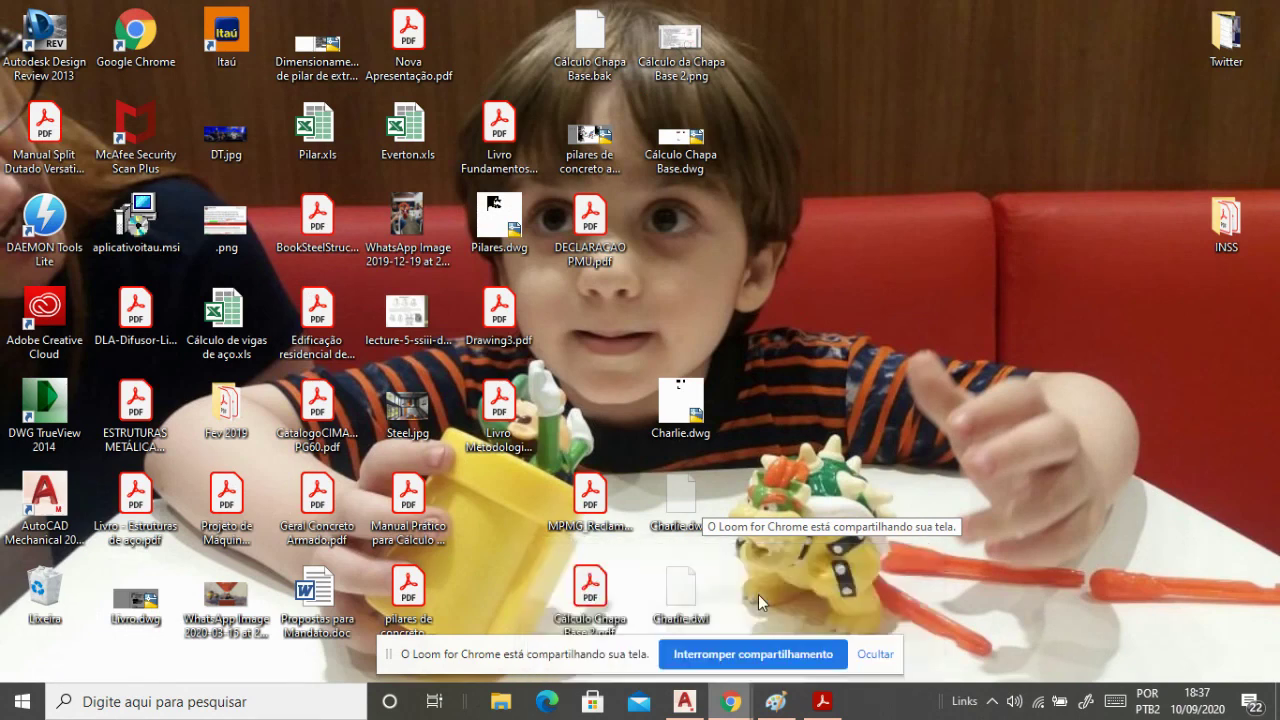